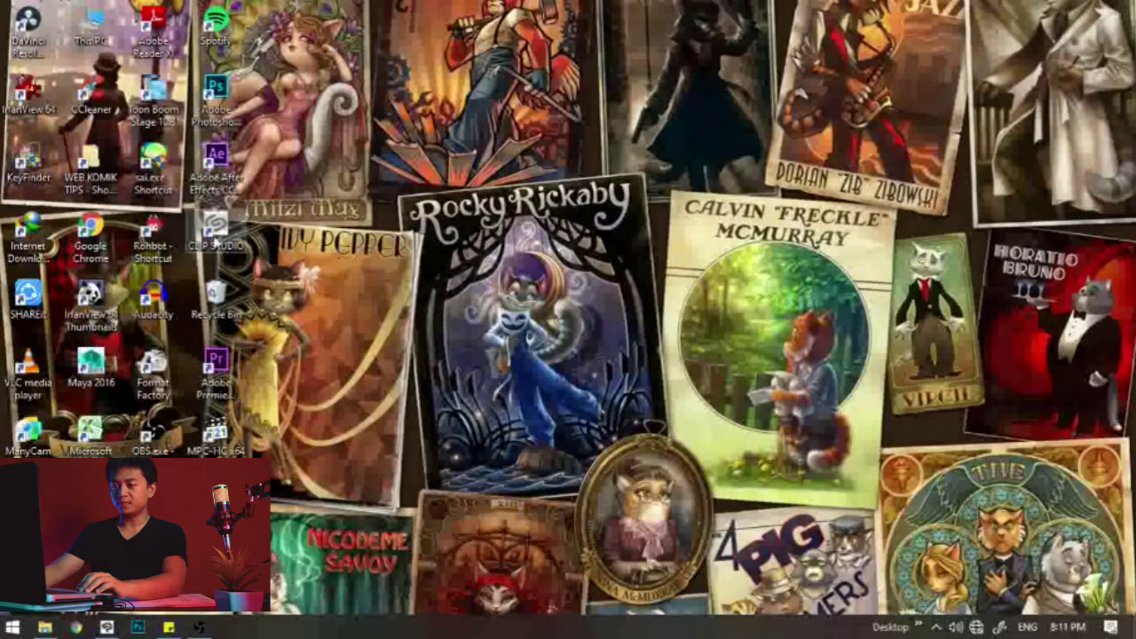
Open the sketch photos IMG_20191013_200709.jpg and IMG_20191013_200716.jpg from drive G: in Clip Studio Paint and activate the Move layer tool
{"action": "left_click", "coordinate": [107, 627]}
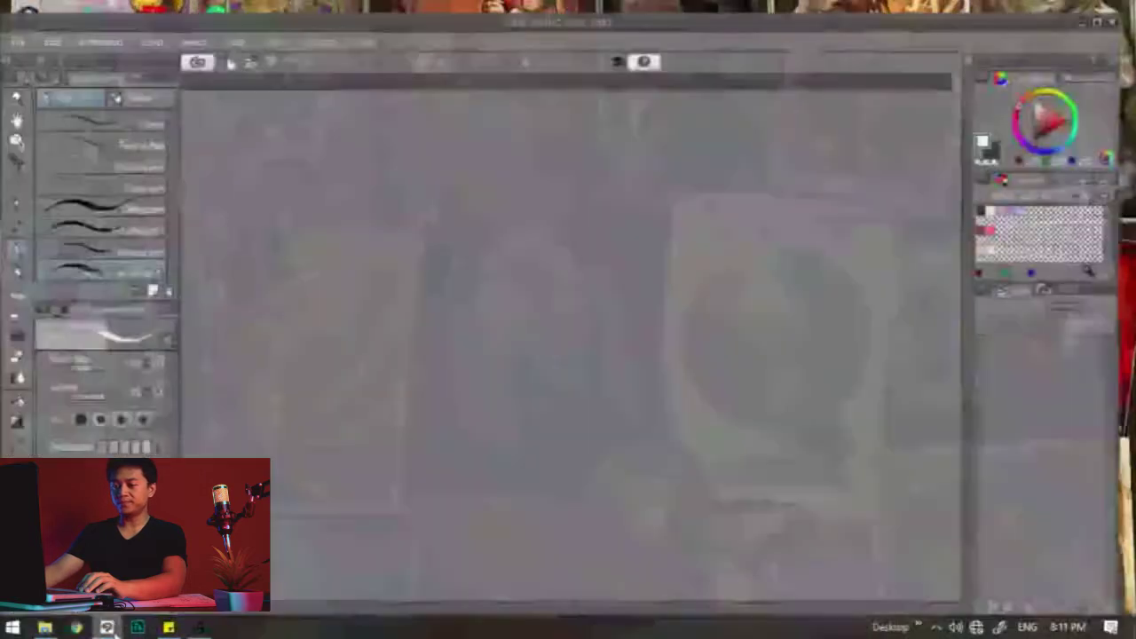
{"action": "left_click", "coordinate": [44, 627]}
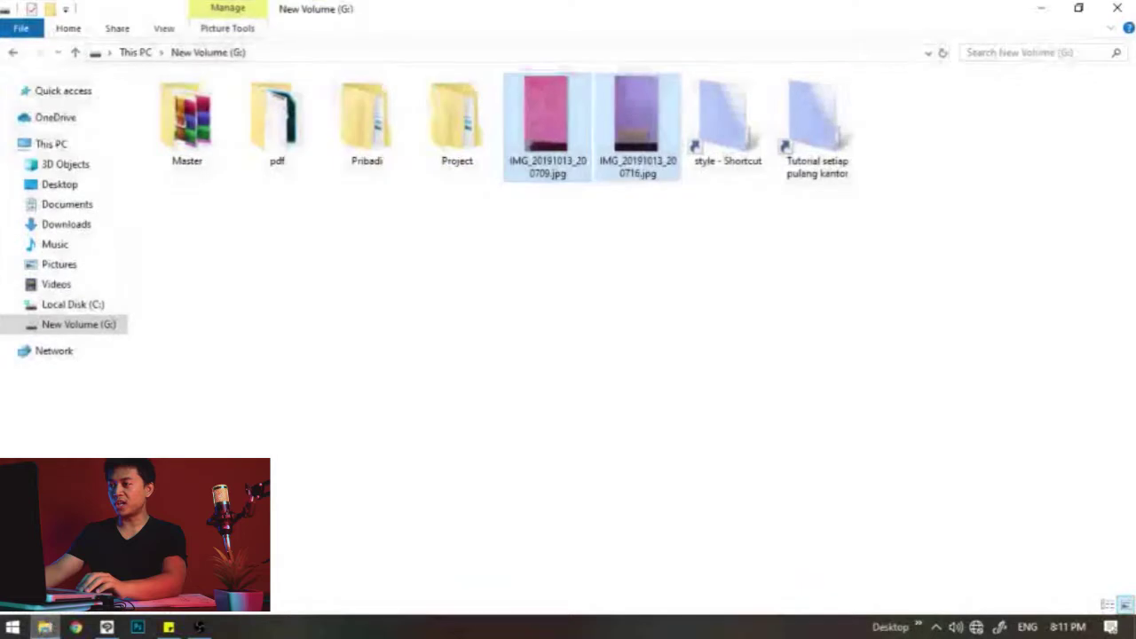
{"action": "mouse_move", "coordinate": [564, 147]}
{"action": "left_mouse_down"}
{"action": "mouse_move", "coordinate": [262, 431]}
{"action": "mouse_move", "coordinate": [143, 624]}
{"action": "mouse_move", "coordinate": [111, 632]}
{"action": "mouse_move", "coordinate": [556, 327]}
{"action": "left_mouse_up"}
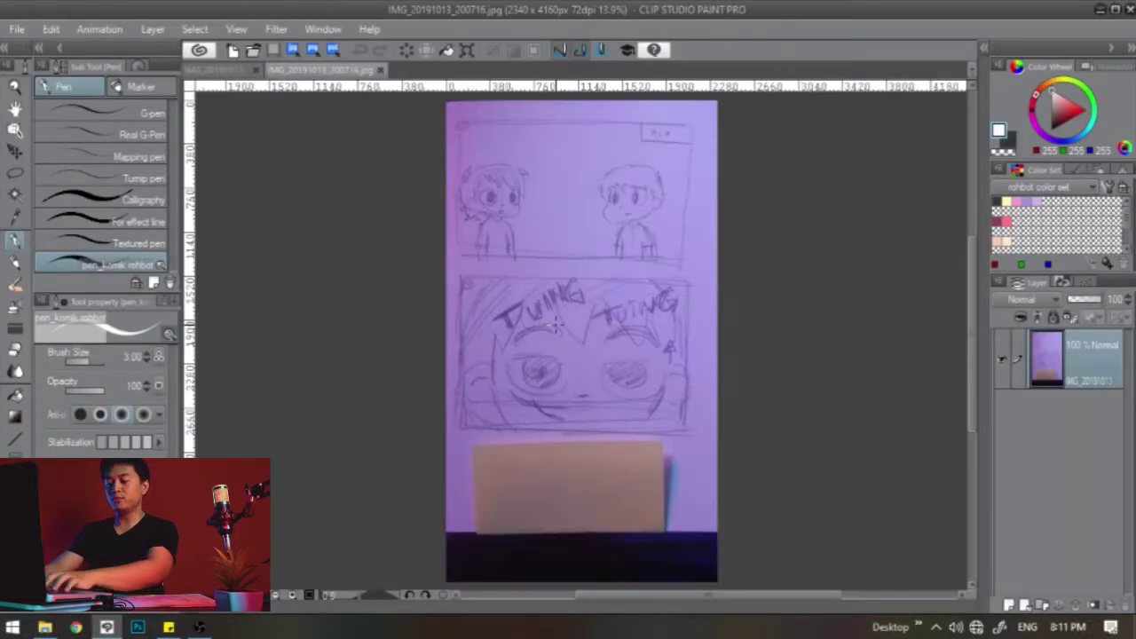
{"action": "key", "text": "k"}
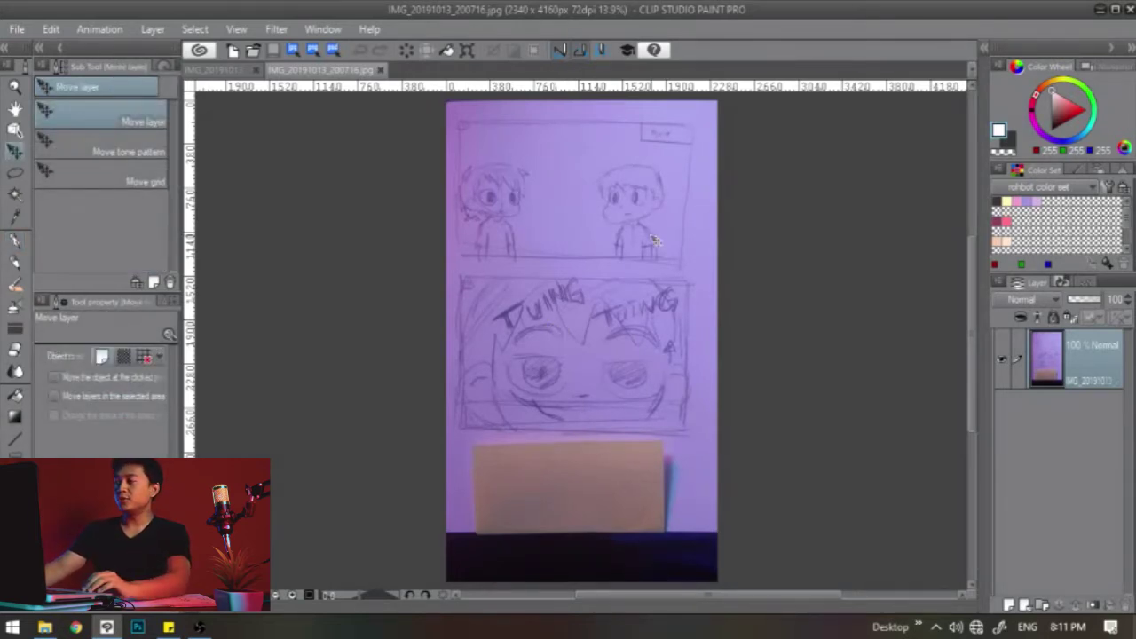
Show the material library, widen it, and list all materials
{"action": "left_click", "coordinate": [984, 50]}
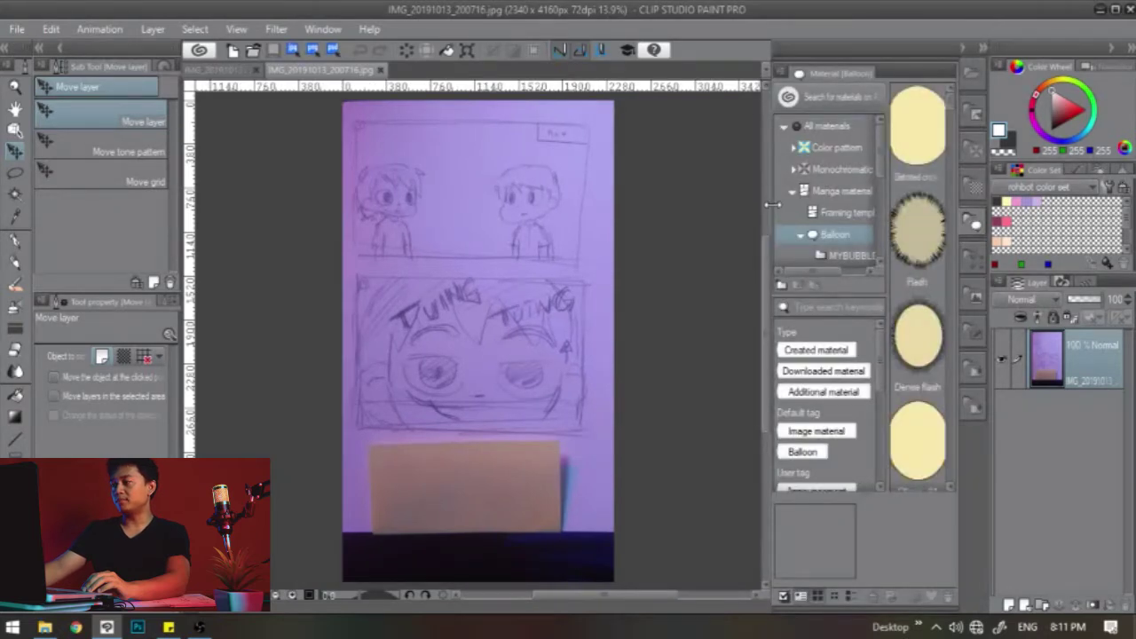
{"action": "left_click_drag", "start_coordinate": [769, 206], "coordinate": [606, 207]}
{"action": "left_click", "coordinate": [633, 193]}
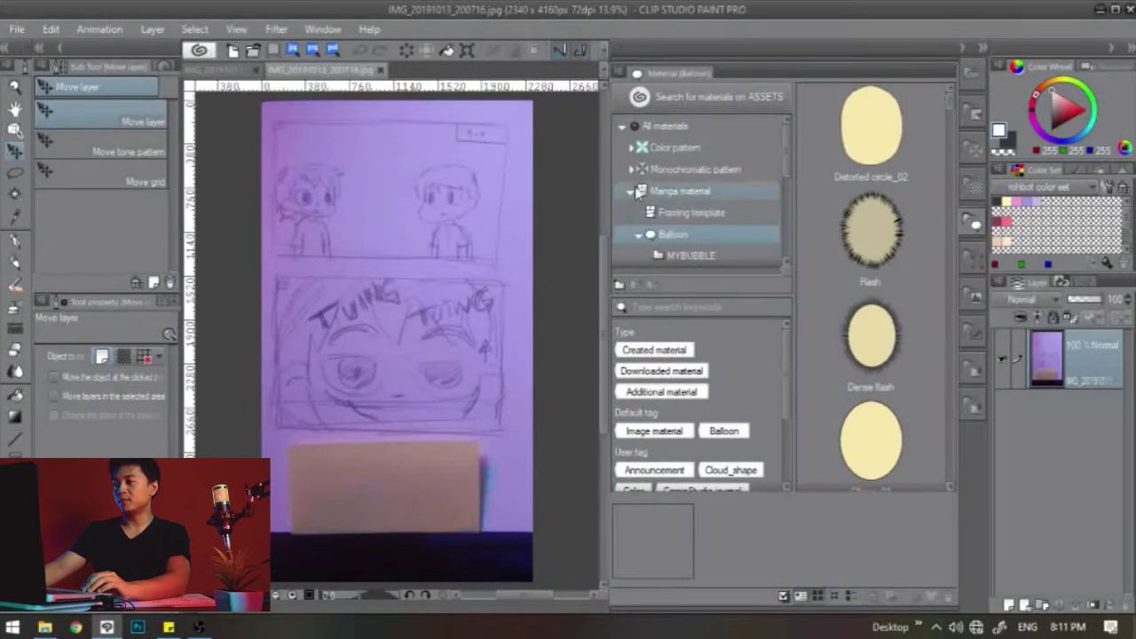
{"action": "left_click", "coordinate": [620, 129]}
{"action": "left_click", "coordinate": [619, 129]}
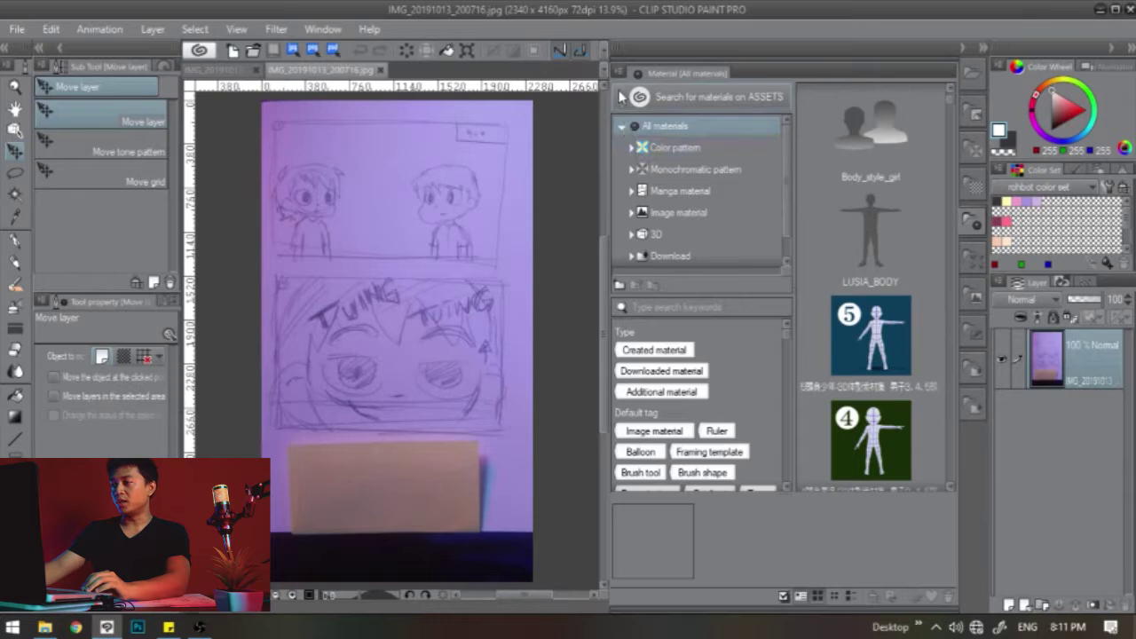
Look through the color pattern, image material and manga material categories of the library
{"action": "left_click", "coordinate": [632, 149]}
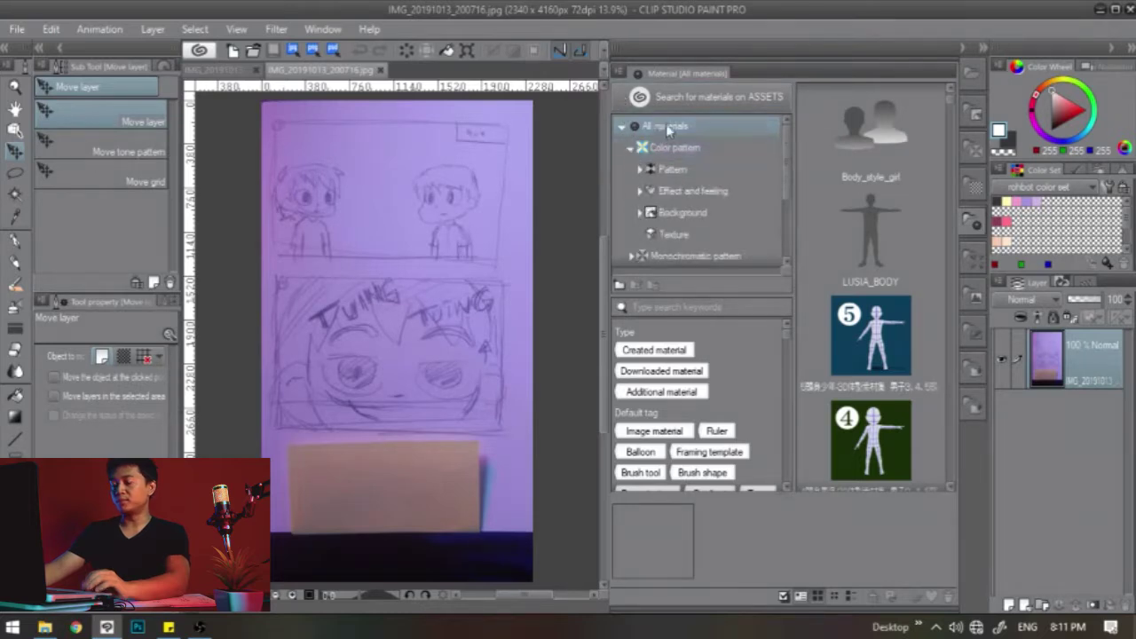
{"action": "scroll", "coordinate": [650, 210], "scroll_direction": "down", "scroll_amount": 3}
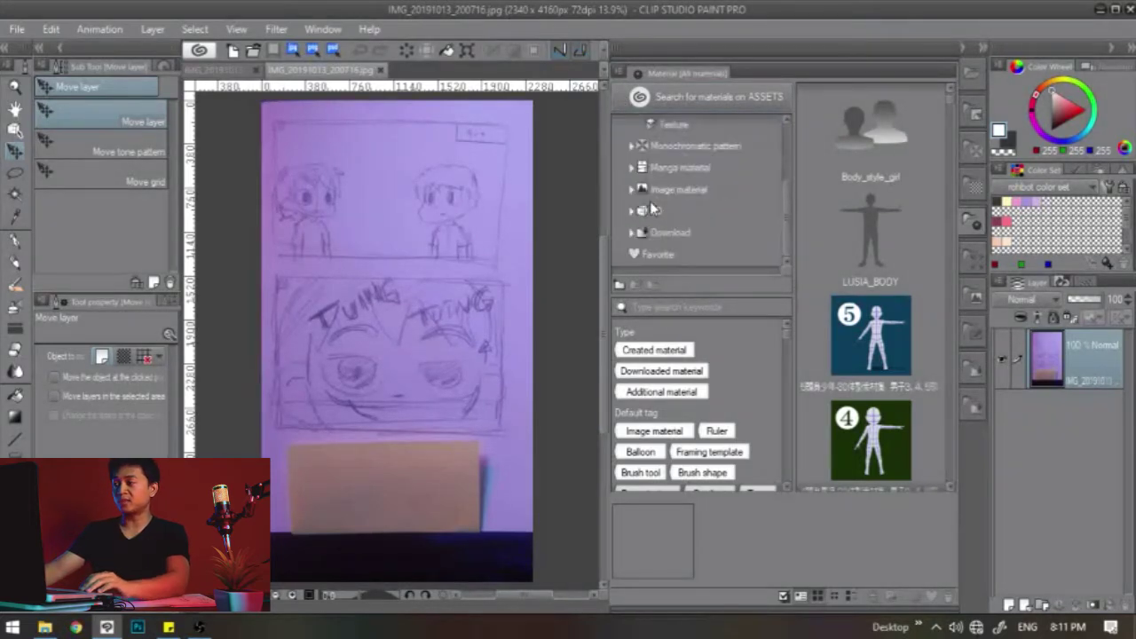
{"action": "left_click", "coordinate": [661, 190]}
{"action": "left_click", "coordinate": [667, 169]}
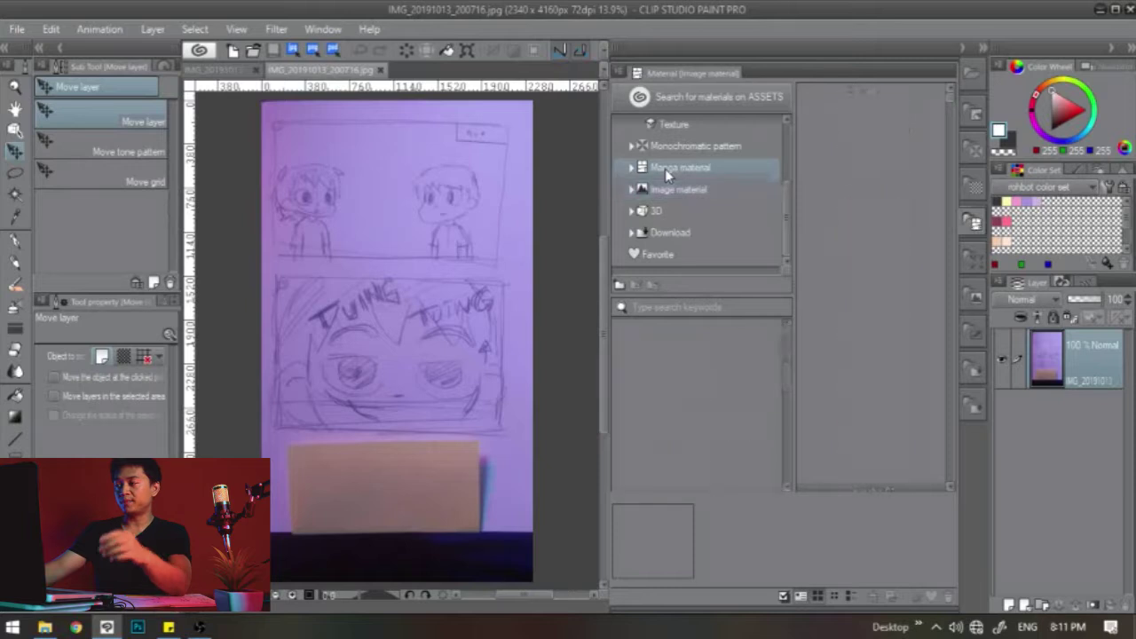
{"action": "left_click", "coordinate": [706, 189]}
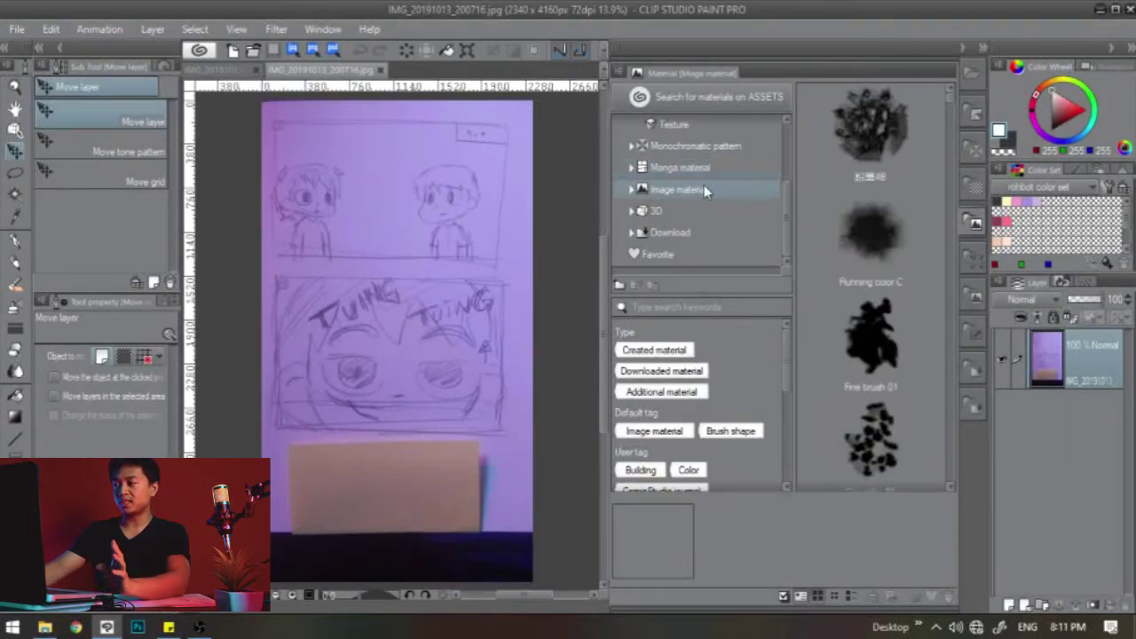
{"action": "left_click", "coordinate": [680, 168]}
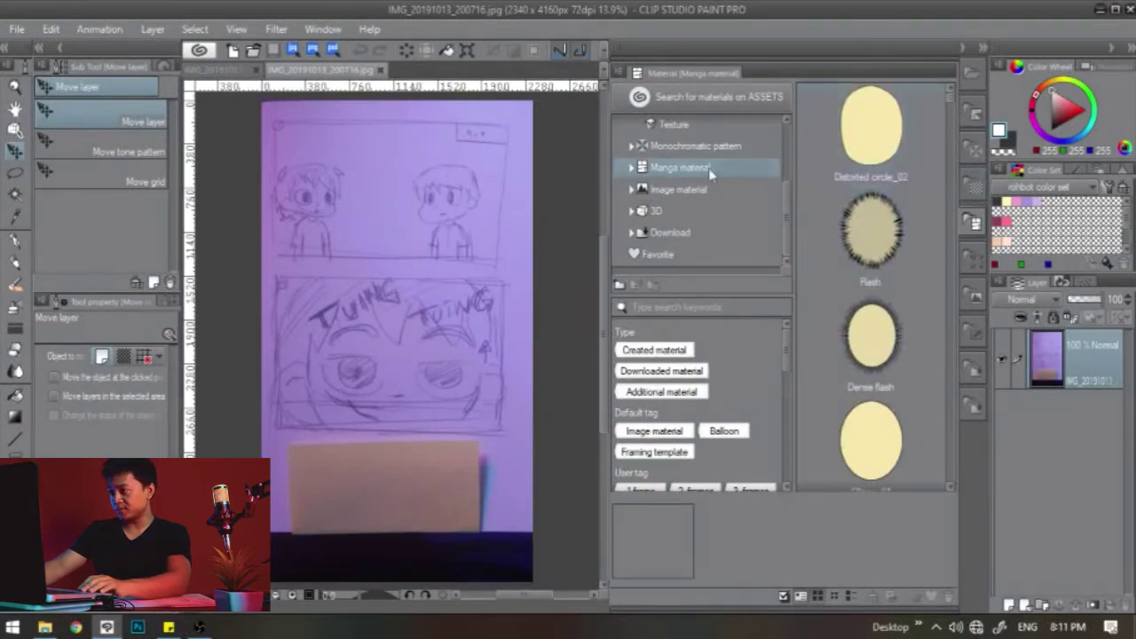
Examine the speech balloons in the manga material category, including the MYBUBBLE and Dialog groups
{"action": "left_click", "coordinate": [632, 168]}
{"action": "left_click", "coordinate": [683, 189]}
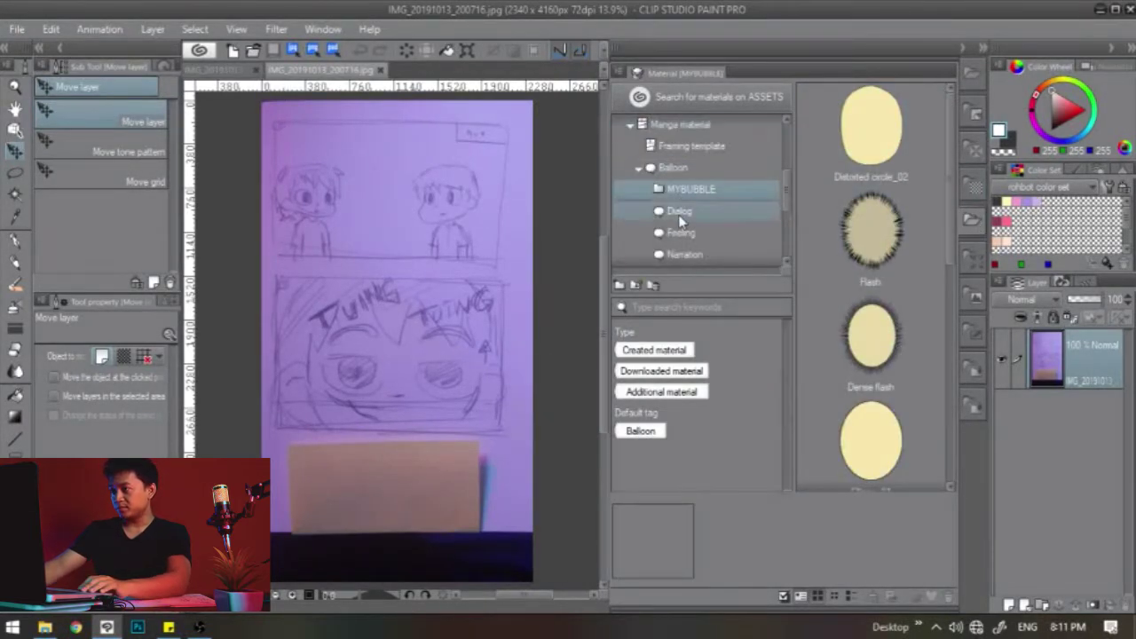
{"action": "left_click", "coordinate": [680, 215]}
{"action": "left_click", "coordinate": [672, 168]}
{"action": "scroll", "coordinate": [675, 182], "scroll_direction": "down", "scroll_amount": 3}
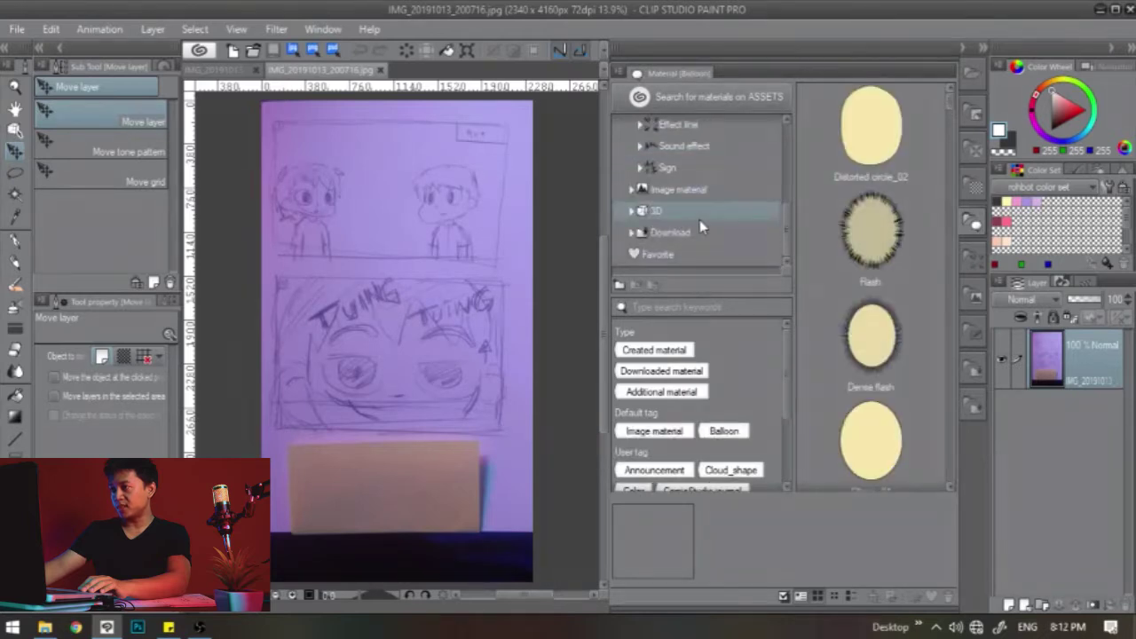
{"action": "scroll", "coordinate": [679, 195], "scroll_direction": "up", "scroll_amount": 2}
{"action": "scroll", "coordinate": [874, 284], "scroll_direction": "down", "scroll_amount": 10}
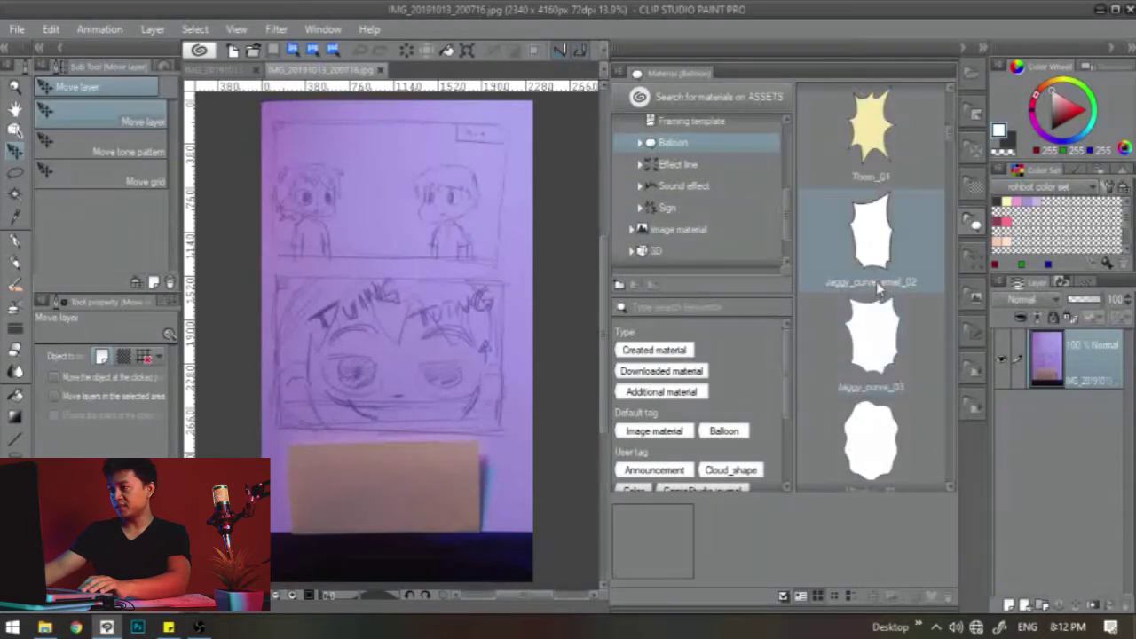
{"action": "scroll", "coordinate": [876, 284], "scroll_direction": "up", "scroll_amount": 3}
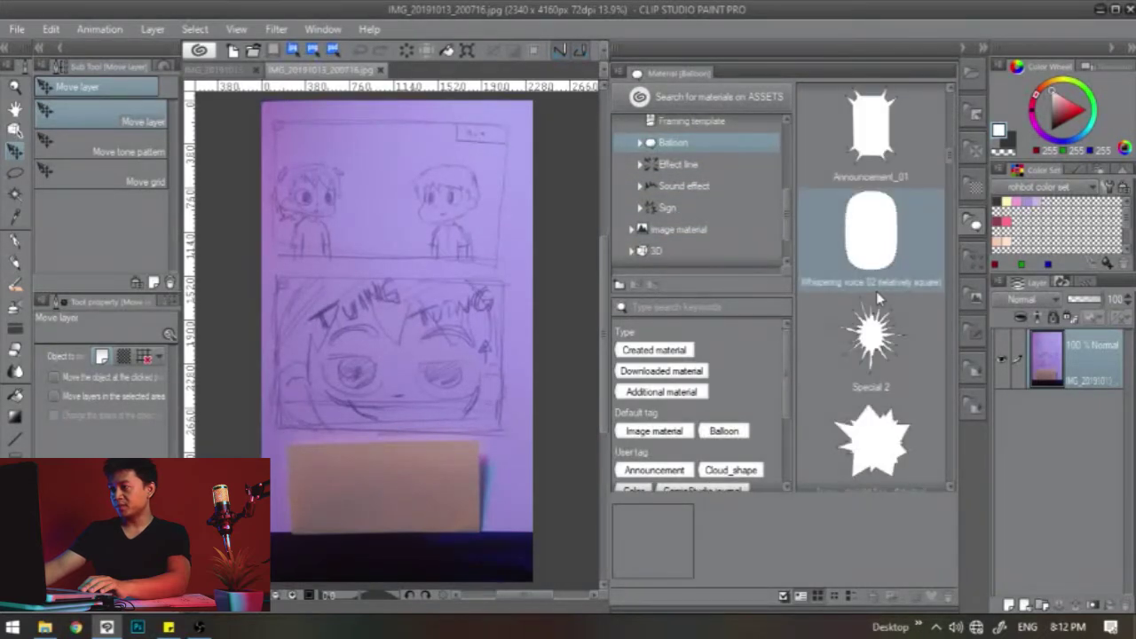
Examine the effect line materials in the manga material category
{"action": "left_click", "coordinate": [677, 165]}
{"action": "scroll", "coordinate": [888, 224], "scroll_direction": "down", "scroll_amount": 2}
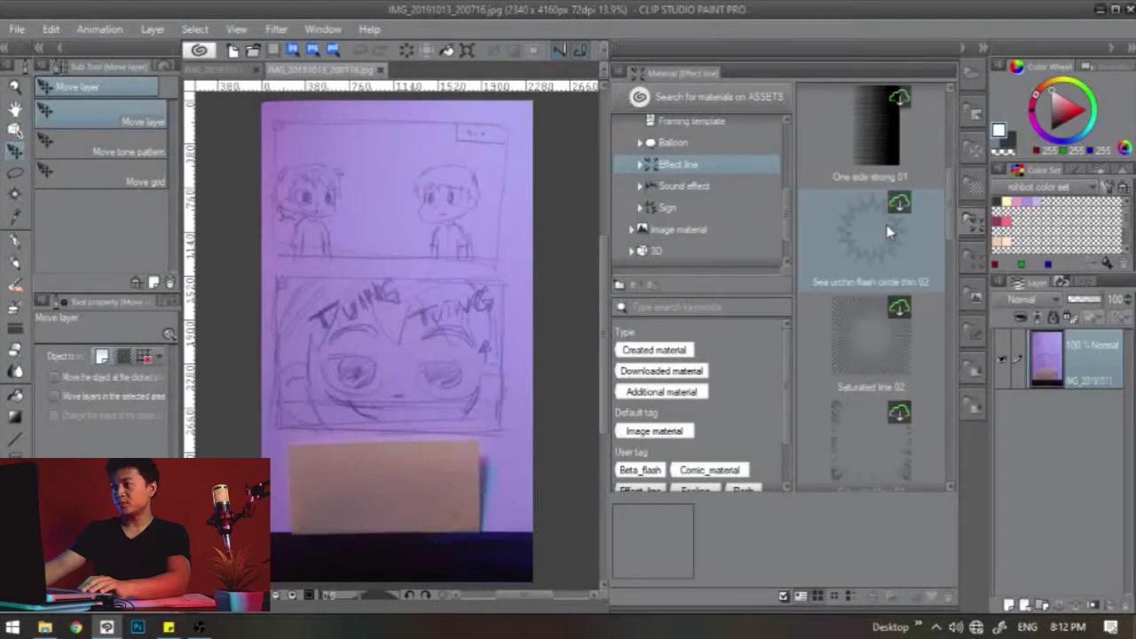
{"action": "scroll", "coordinate": [889, 232], "scroll_direction": "up", "scroll_amount": 1}
{"action": "scroll", "coordinate": [888, 231], "scroll_direction": "up", "scroll_amount": 2}
{"action": "scroll", "coordinate": [641, 160], "scroll_direction": "up", "scroll_amount": 5}
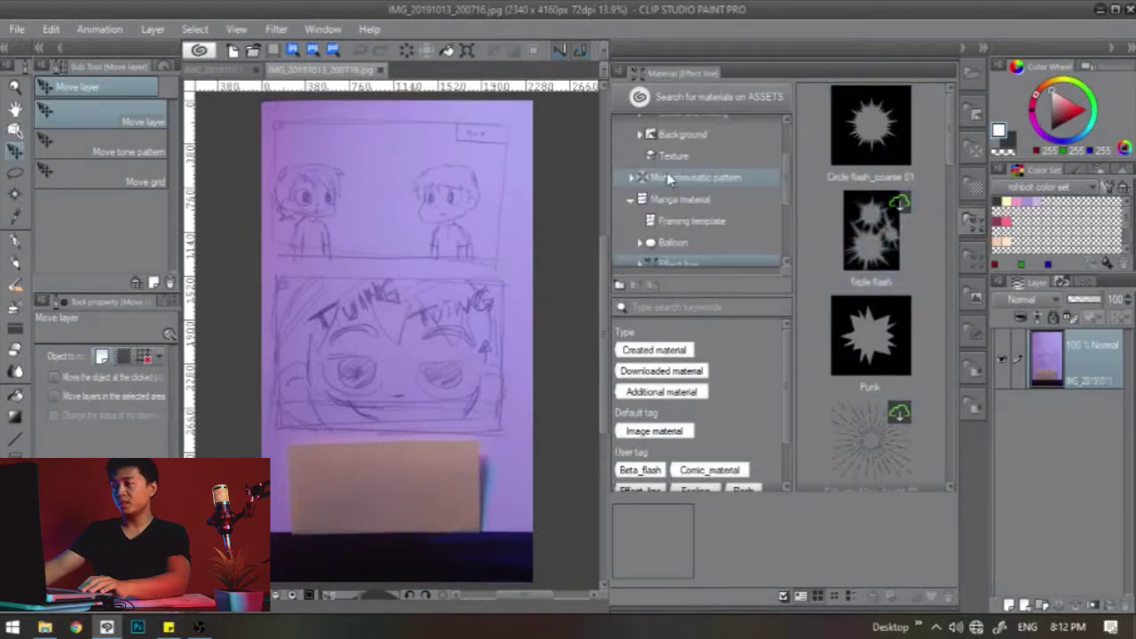
Collapse all material categories and hide the material library again
{"action": "left_click", "coordinate": [632, 149]}
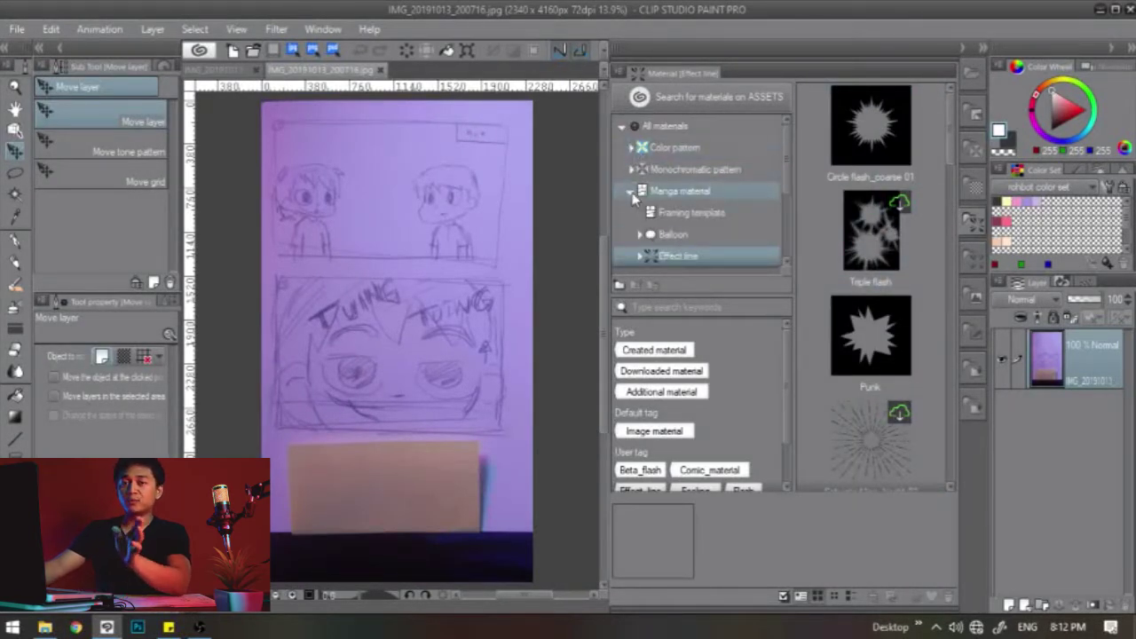
{"action": "left_click", "coordinate": [631, 191]}
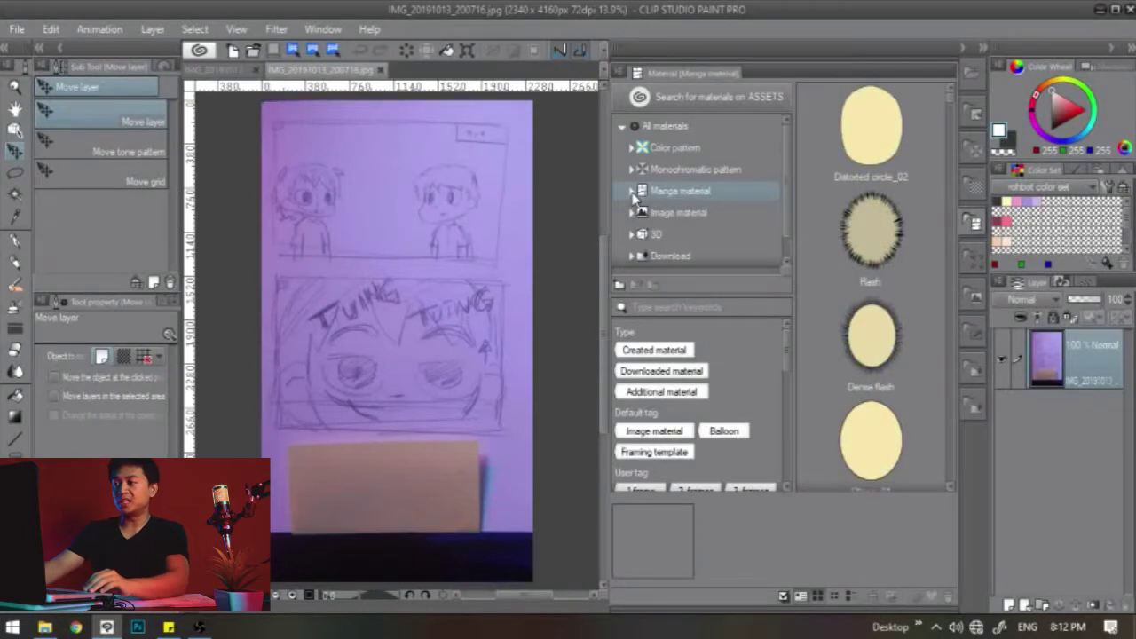
{"action": "left_click", "coordinate": [624, 128]}
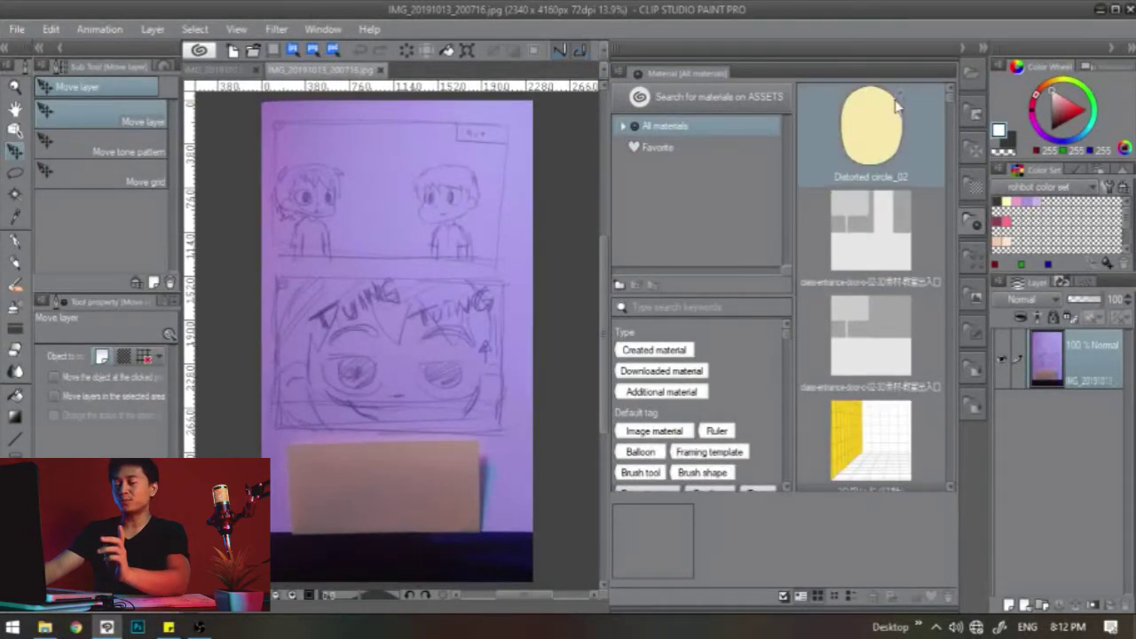
{"action": "left_click", "coordinate": [964, 48]}
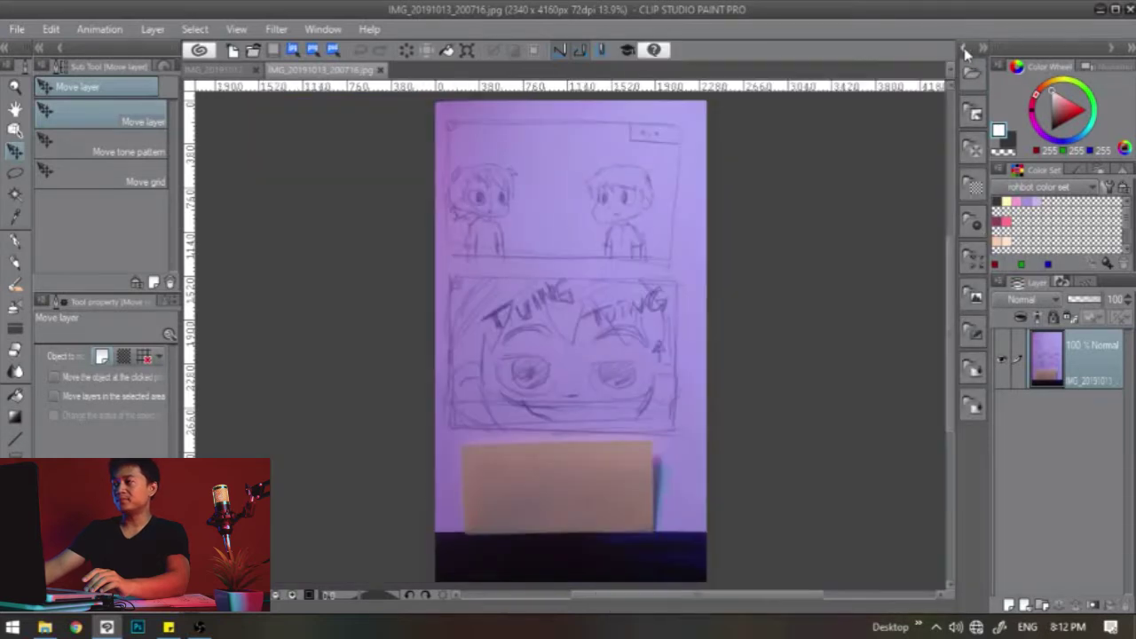
{"action": "left_click", "coordinate": [983, 52]}
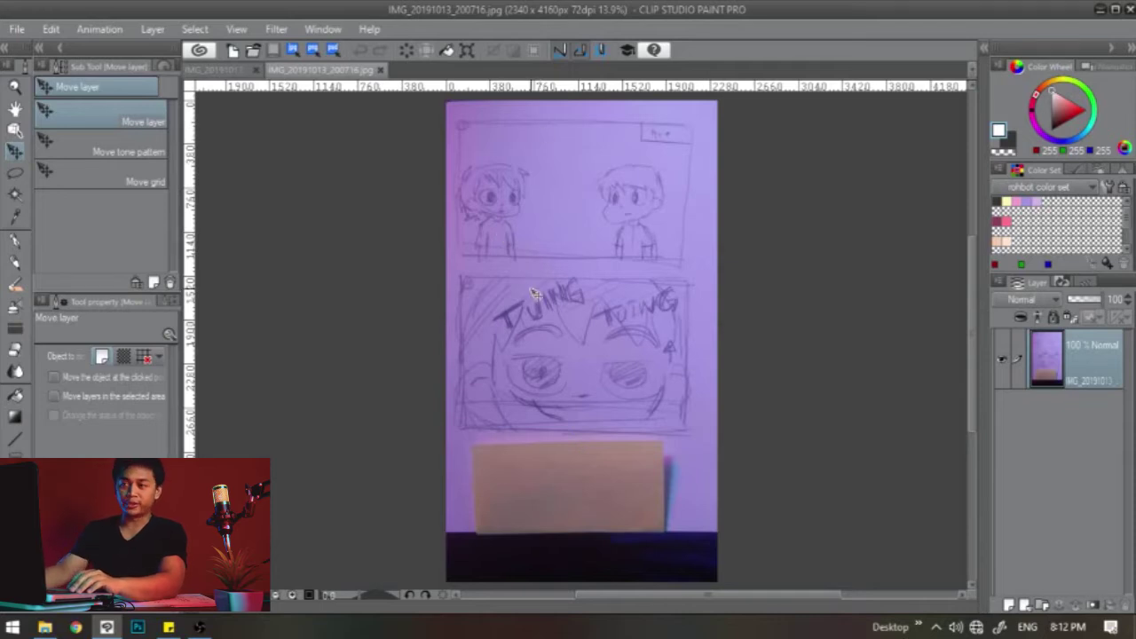
Open the comic template ++4_panel++.clip from the CSP folder and hide the sub tool and tool property palettes
{"action": "key", "text": "ctrl+o"}
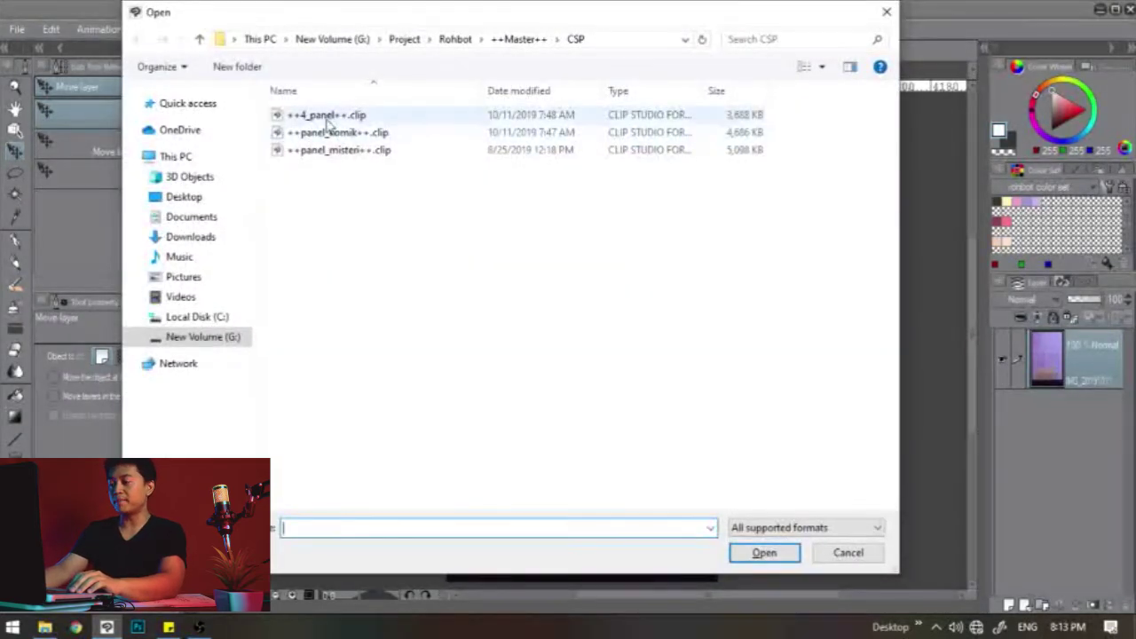
{"action": "left_click", "coordinate": [328, 123]}
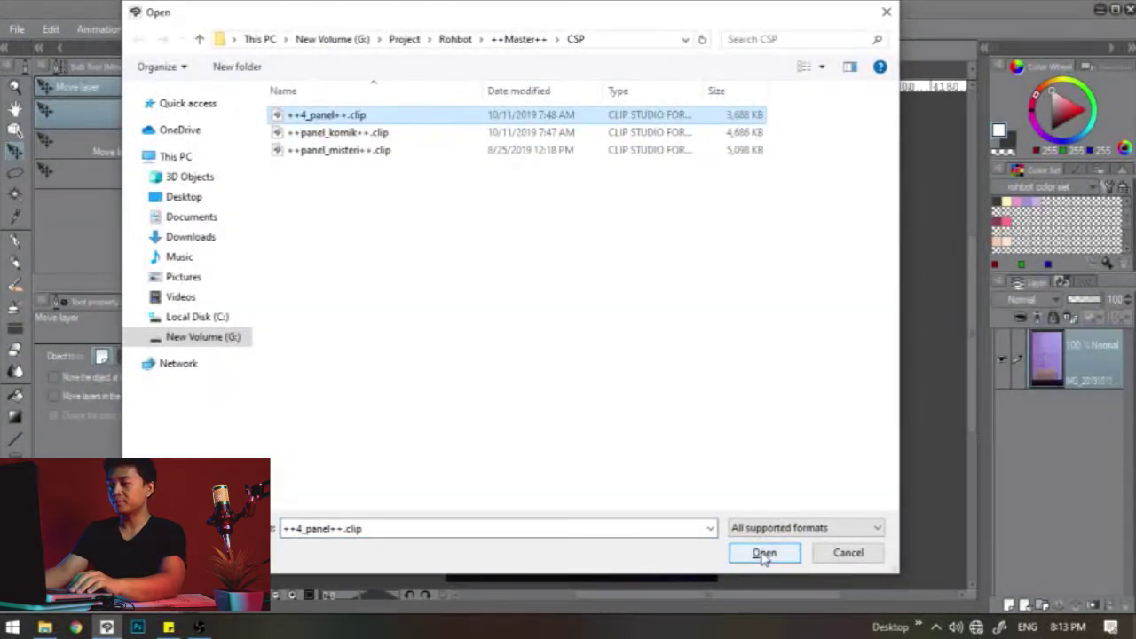
{"action": "left_click", "coordinate": [763, 553]}
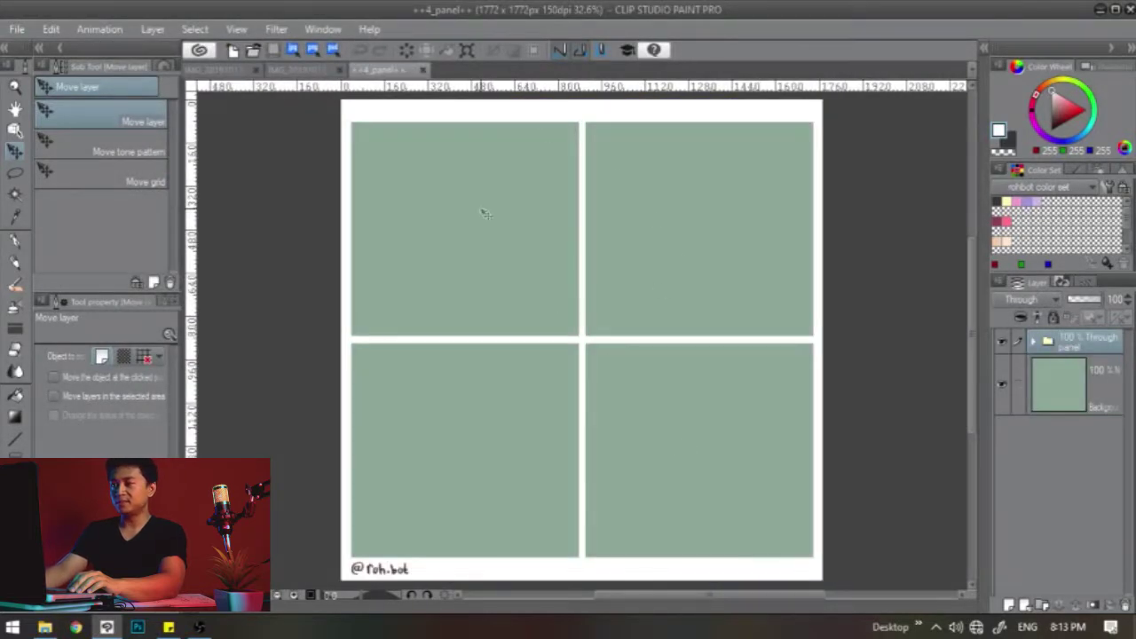
{"action": "left_click", "coordinate": [39, 49]}
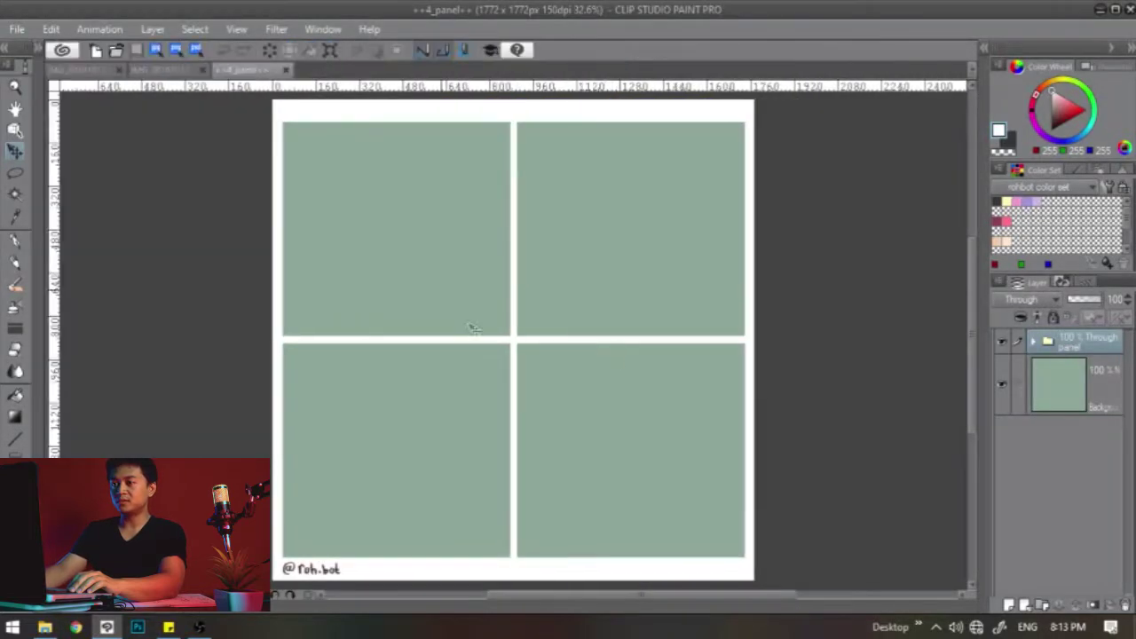
Copy a rectangular selection around the panel 1 sketch of the two standing boys in IMG_20191013_200709.jpg
{"action": "left_click", "coordinate": [107, 70]}
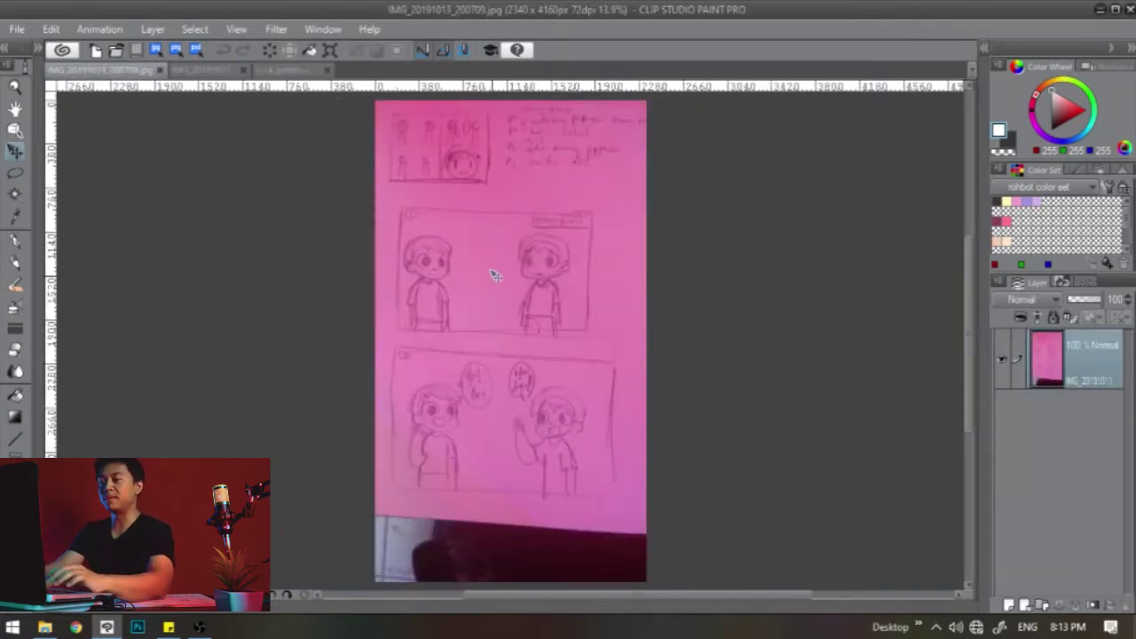
{"action": "scroll", "coordinate": [497, 274], "scroll_direction": "up", "scroll_amount": 3}
{"action": "left_click_drag", "start_coordinate": [580, 248], "coordinate": [616, 292]}
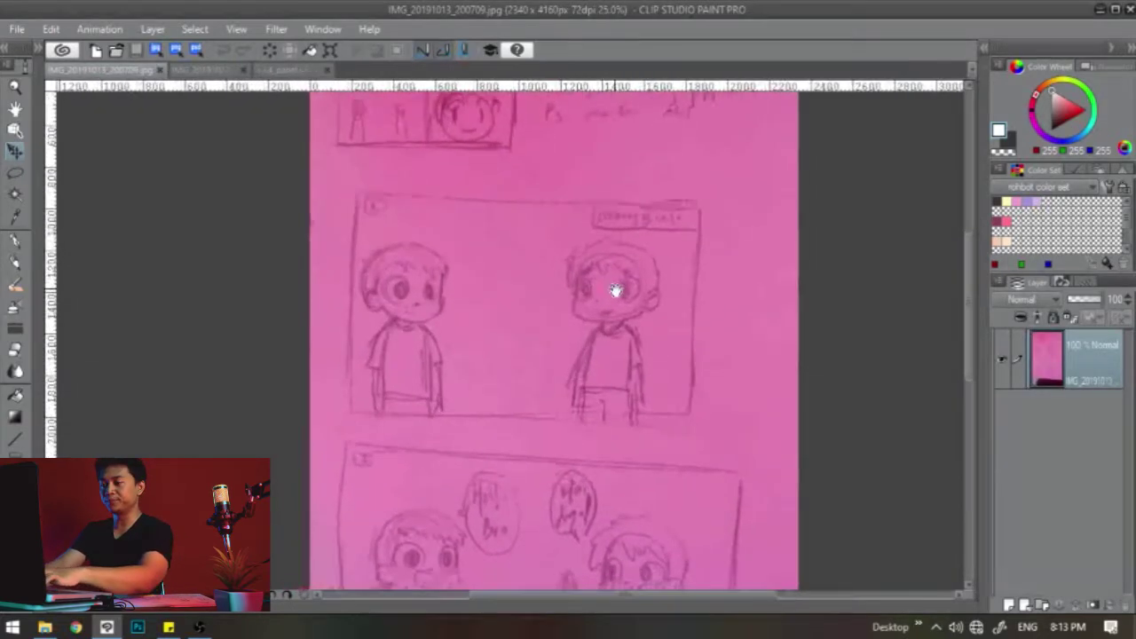
{"action": "key", "text": "m"}
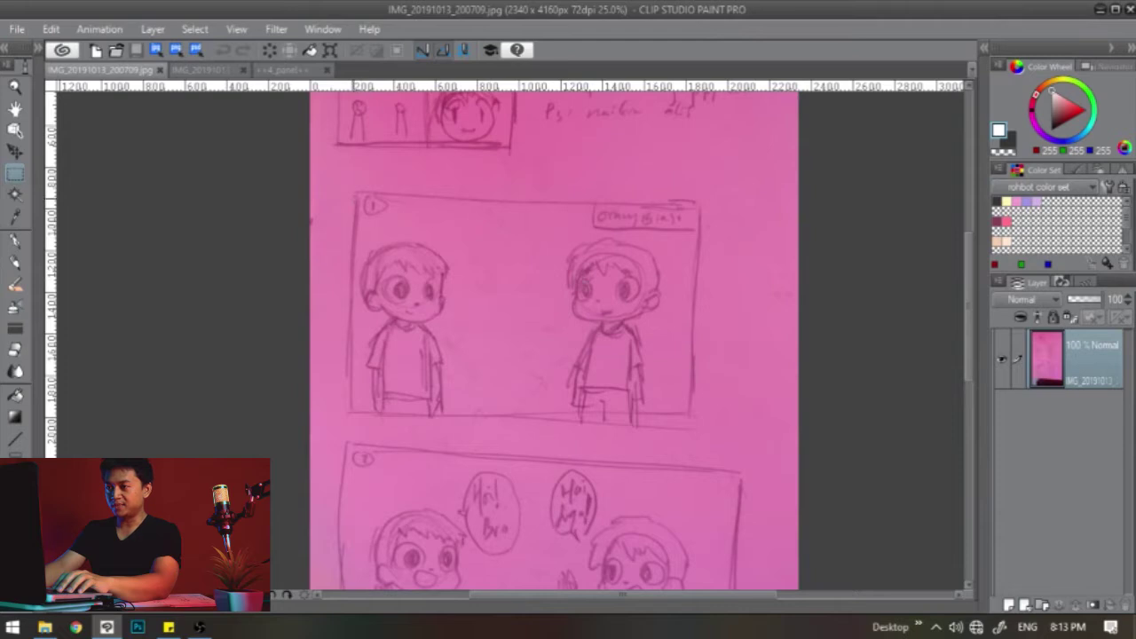
{"action": "left_click_drag", "start_coordinate": [522, 327], "coordinate": [674, 414]}
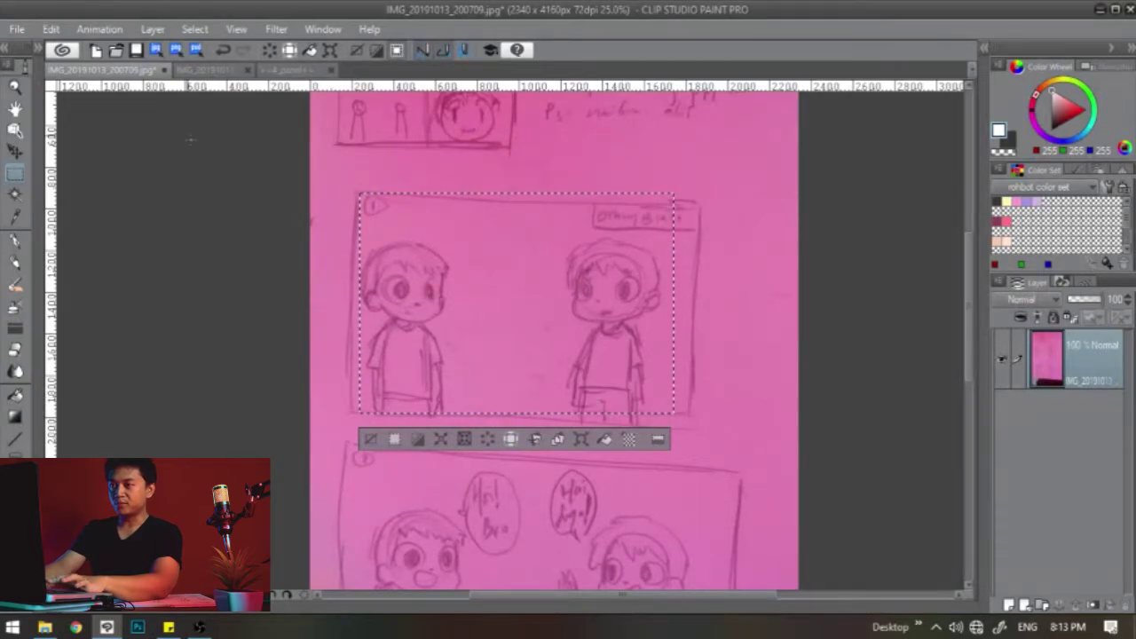
Paste the panel 1 sketch into the ++4_panel++ template and move it to around the middle of the page
{"action": "left_click", "coordinate": [284, 73]}
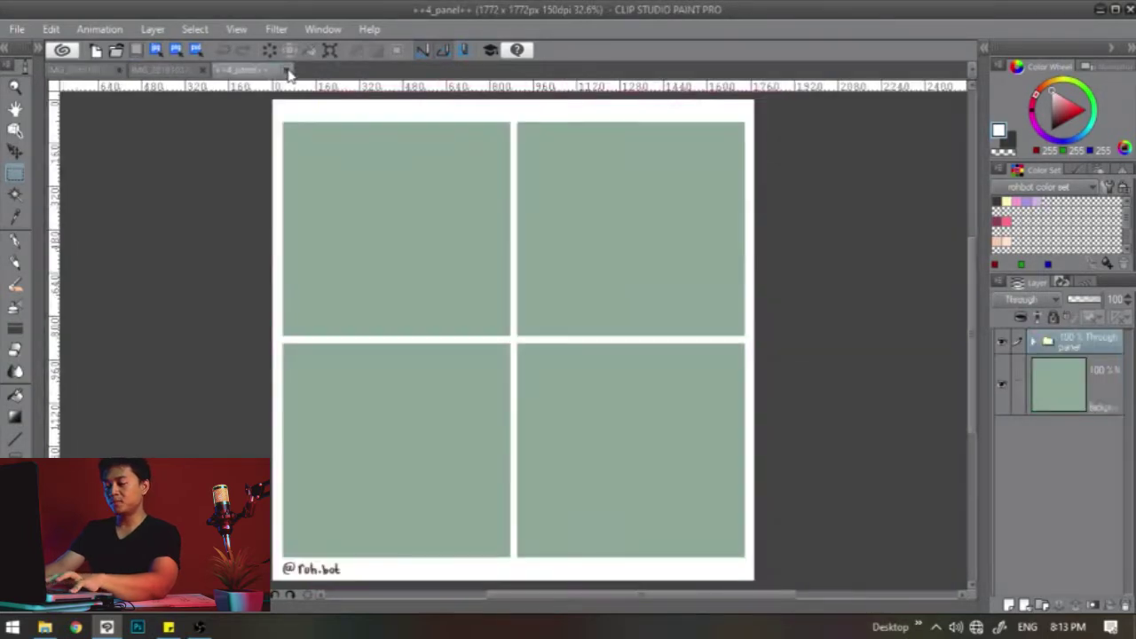
{"action": "key", "text": "ctrl+v"}
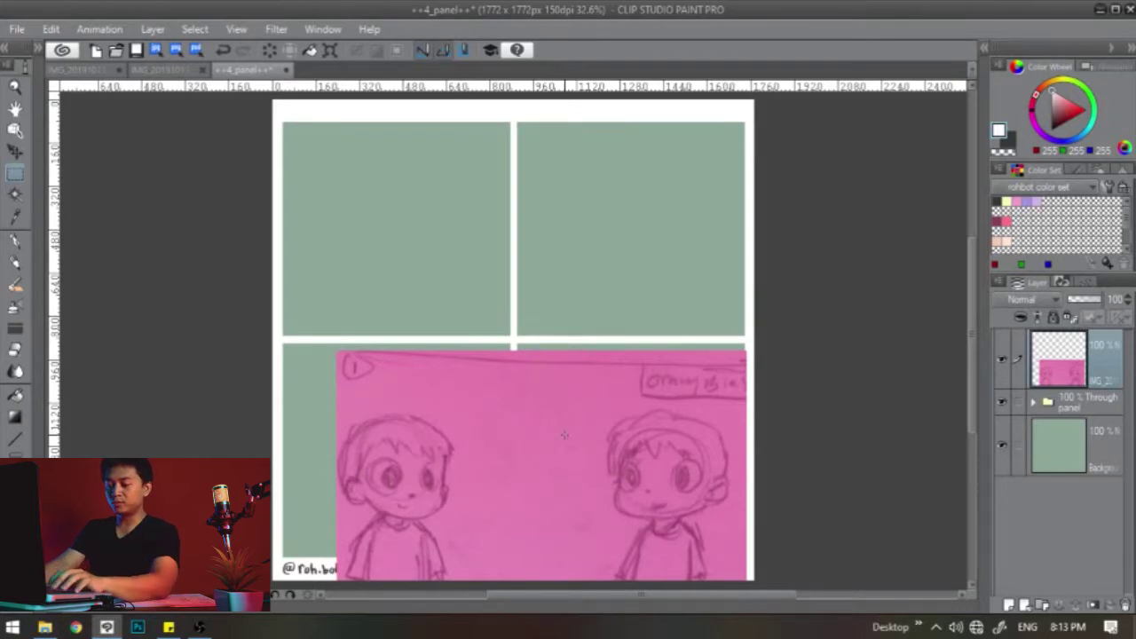
{"action": "key", "text": "k"}
{"action": "left_click_drag", "start_coordinate": [543, 452], "coordinate": [494, 275]}
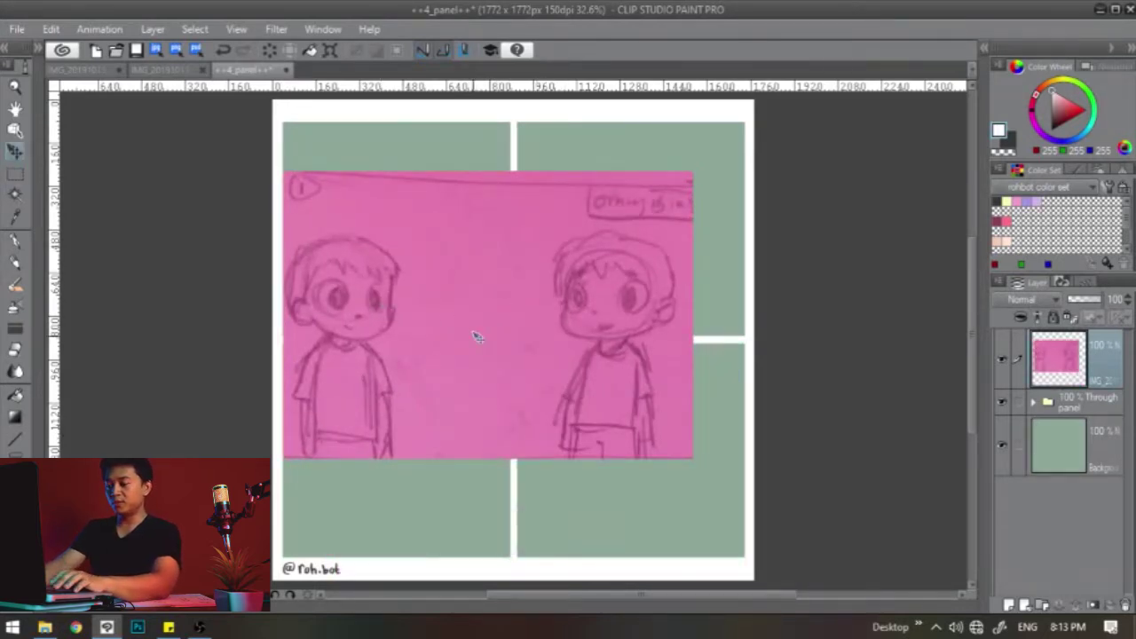
{"action": "left_click_drag", "start_coordinate": [475, 335], "coordinate": [511, 341]}
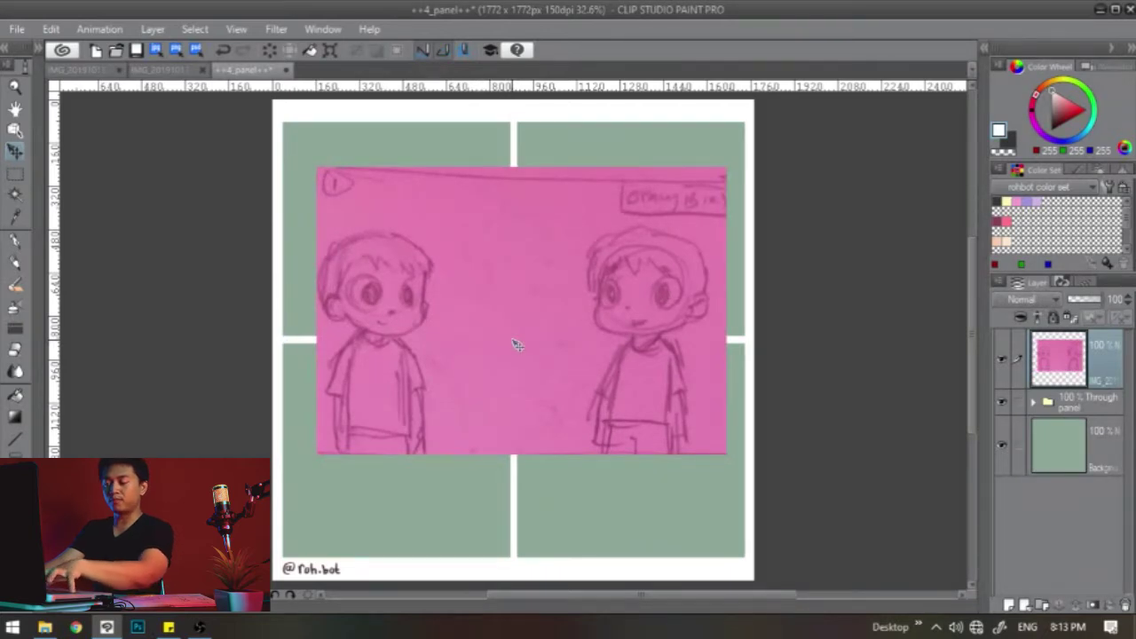
Scale the panel 1 sketch down to the upper-left panel's width and place its layer beneath the panel folder
{"action": "key", "text": "ctrl+t"}
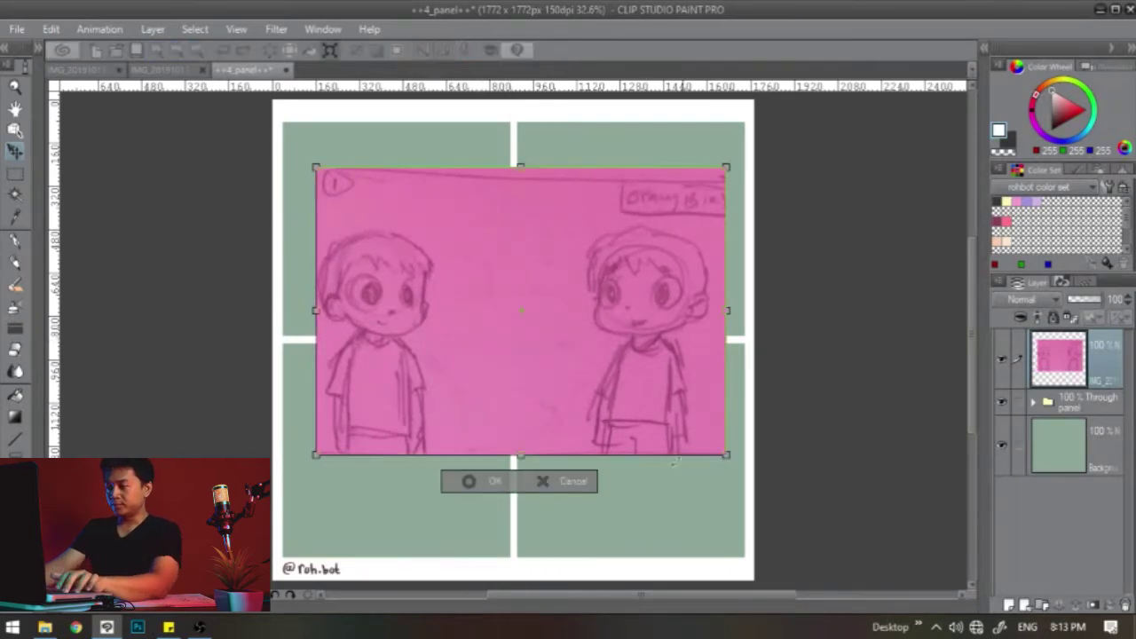
{"action": "mouse_move", "coordinate": [726, 457]}
{"action": "left_mouse_down"}
{"action": "mouse_move", "coordinate": [545, 327]}
{"action": "mouse_move", "coordinate": [473, 306]}
{"action": "left_mouse_up"}
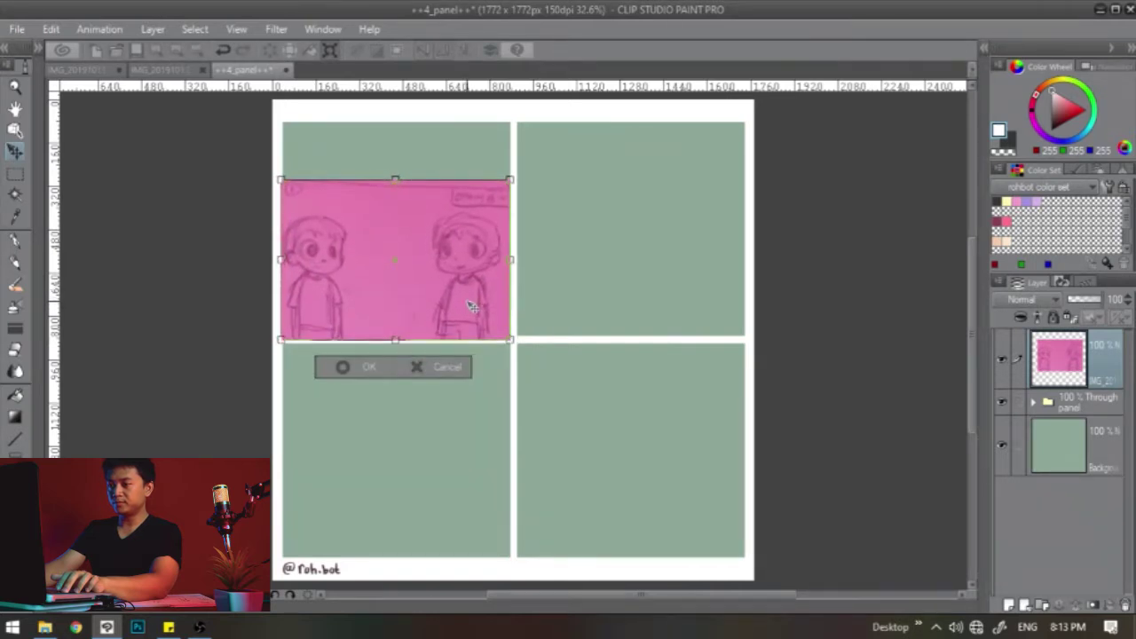
{"action": "left_click_drag", "start_coordinate": [508, 178], "coordinate": [522, 171]}
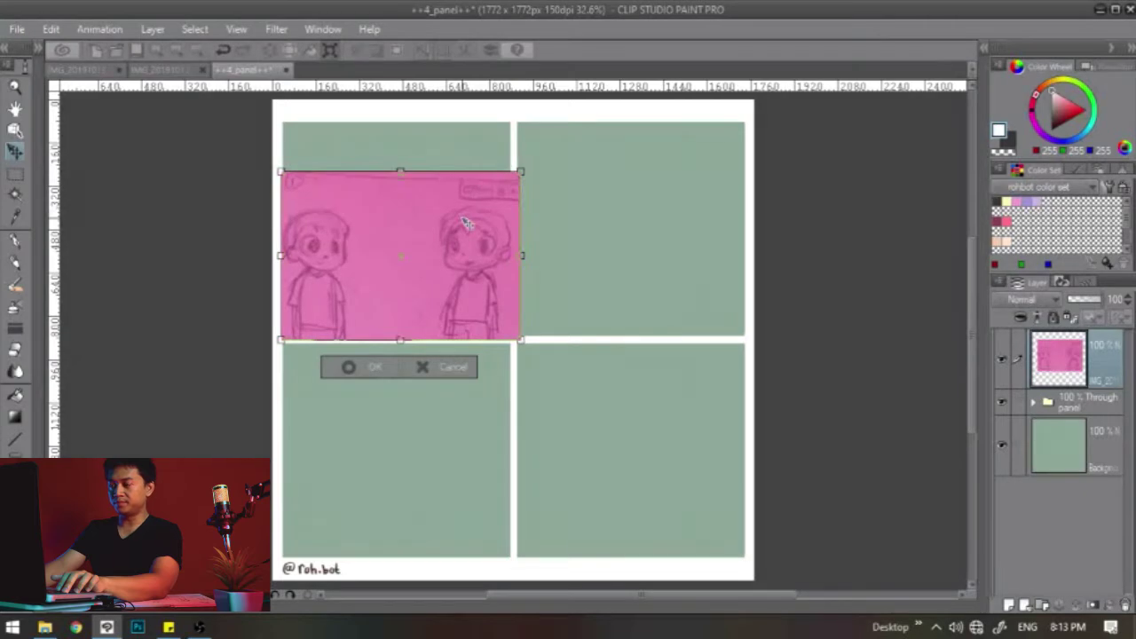
{"action": "key", "text": "Return"}
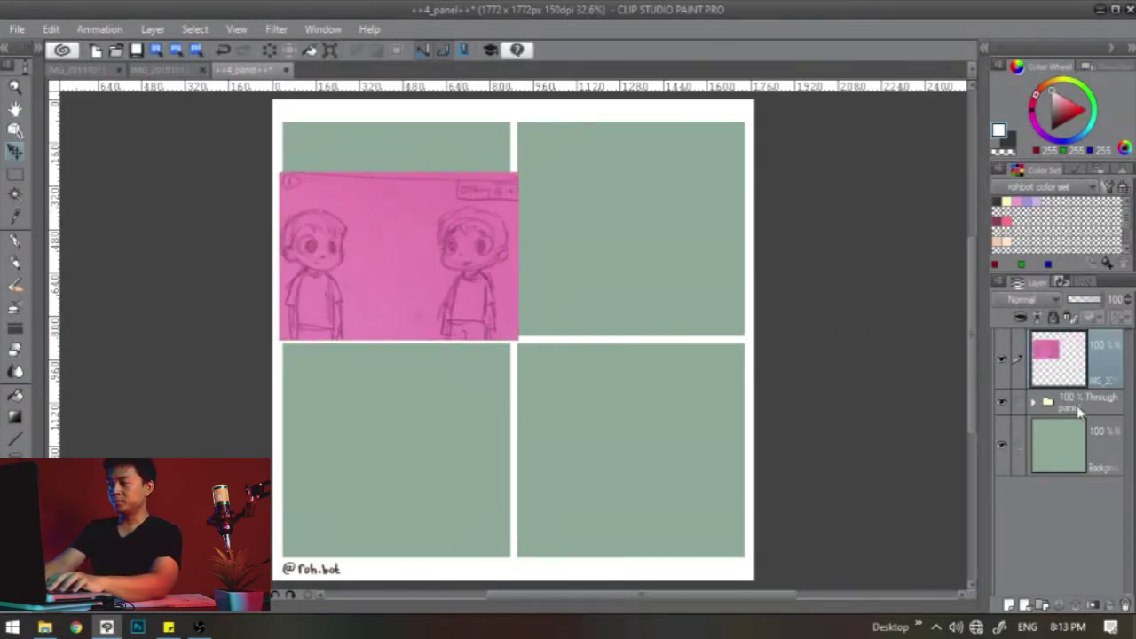
{"action": "mouse_move", "coordinate": [1094, 370]}
{"action": "left_mouse_down"}
{"action": "mouse_move", "coordinate": [1060, 416]}
{"action": "mouse_move", "coordinate": [1069, 398]}
{"action": "left_mouse_up"}
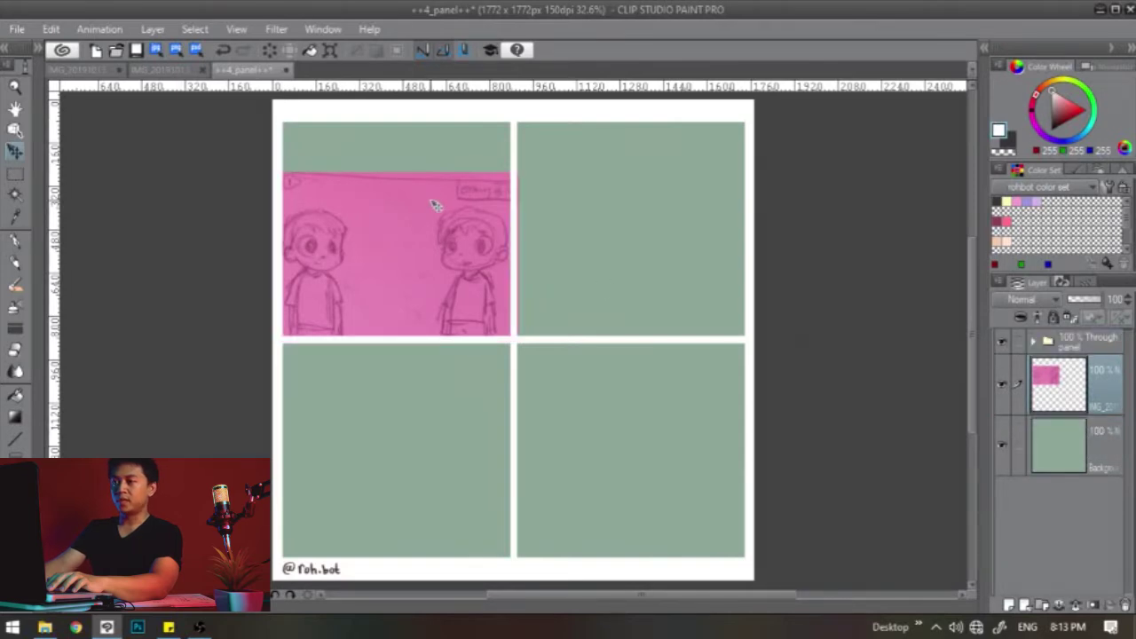
Clear the old selection in IMG_20191013_200709.jpg and copy a rectangular selection around the panel 2 sketch of the waving boys
{"action": "left_click", "coordinate": [96, 70]}
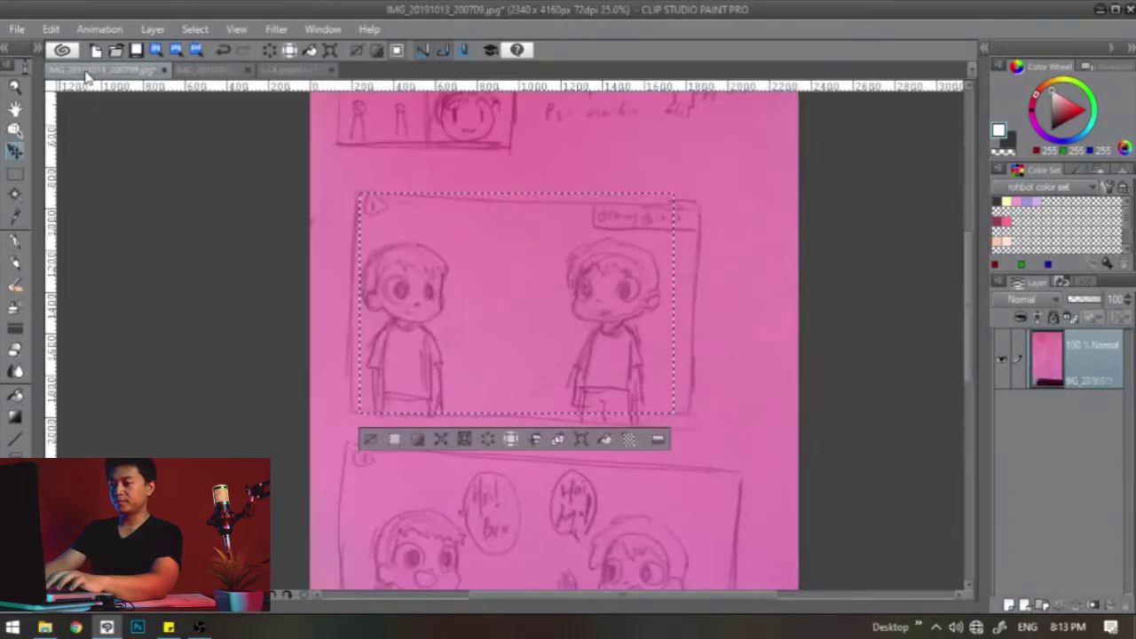
{"action": "left_click_drag", "start_coordinate": [761, 327], "coordinate": [718, 190]}
{"action": "key", "text": "ctrl+d"}
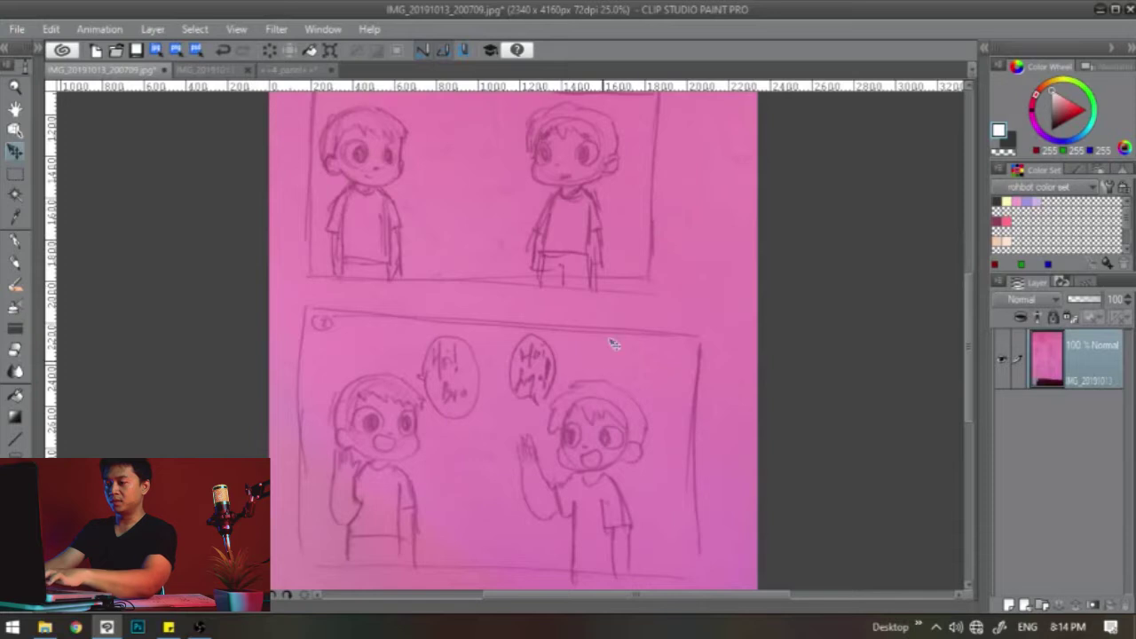
{"action": "left_click_drag", "start_coordinate": [589, 400], "coordinate": [564, 326]}
{"action": "key", "text": "m"}
{"action": "left_click_drag", "start_coordinate": [280, 238], "coordinate": [639, 499]}
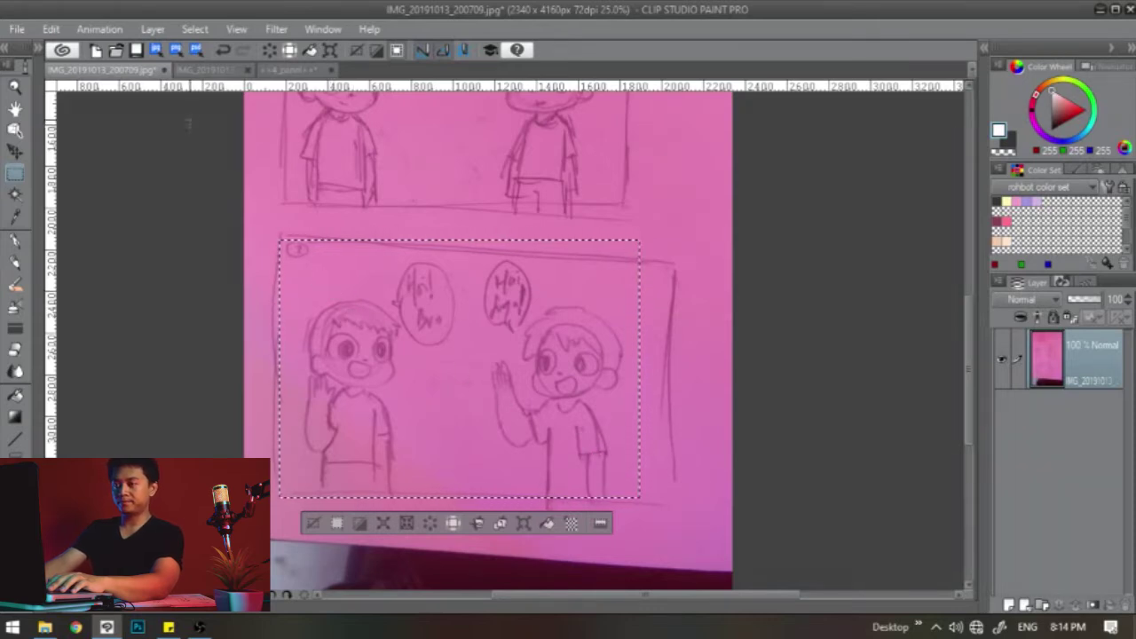
Paste the panel 2 sketch into the ++4_panel++ template and scale it to fill the upper-right panel's width
{"action": "left_click", "coordinate": [210, 71]}
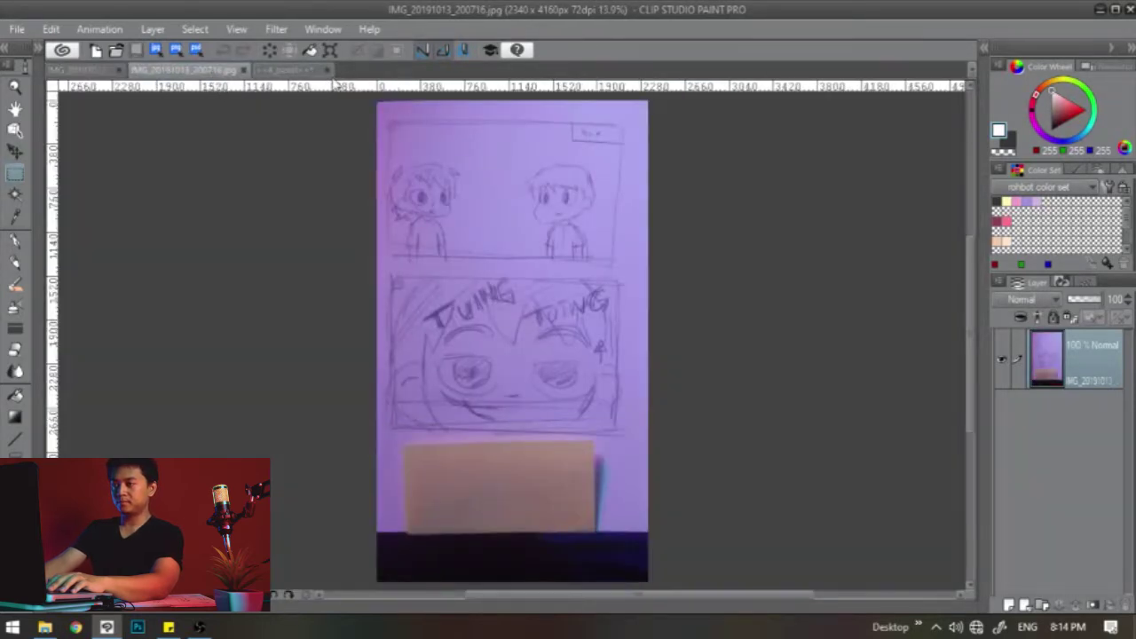
{"action": "left_click", "coordinate": [293, 70]}
{"action": "key", "text": "ctrl+v"}
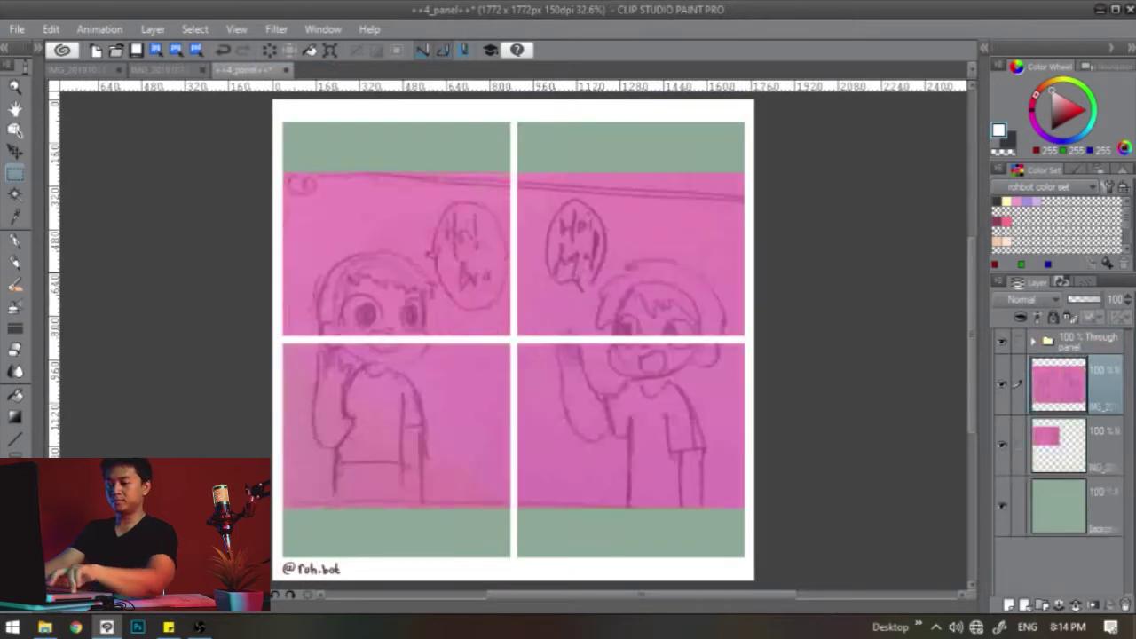
{"action": "key", "text": "ctrl+t"}
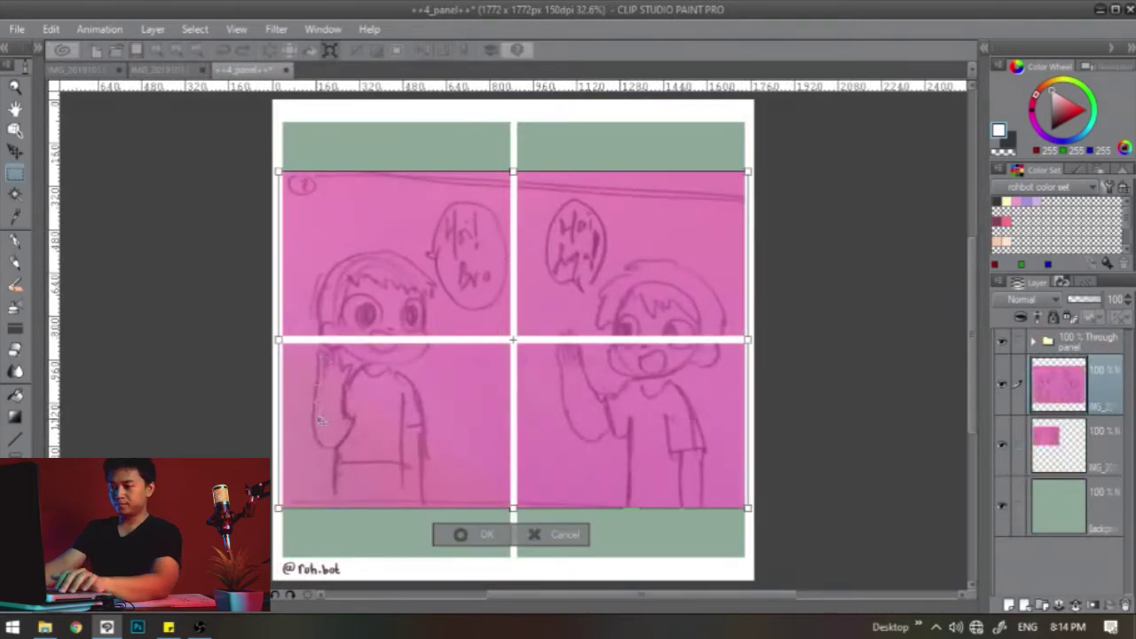
{"action": "mouse_move", "coordinate": [281, 508]}
{"action": "left_mouse_down"}
{"action": "mouse_move", "coordinate": [533, 327]}
{"action": "mouse_move", "coordinate": [521, 337]}
{"action": "left_mouse_up"}
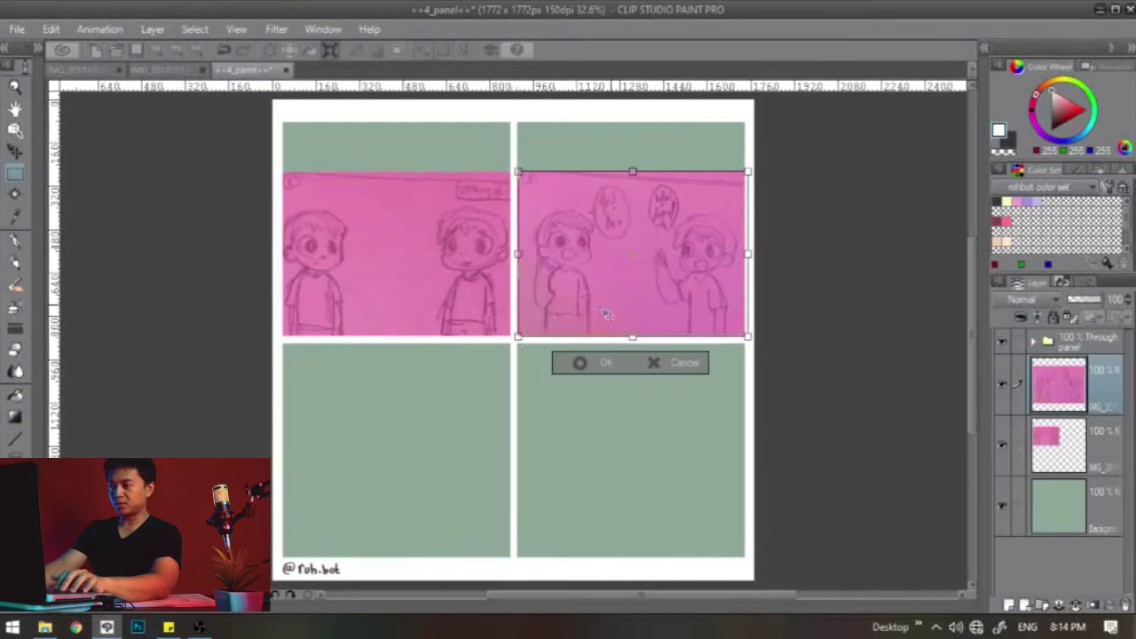
{"action": "left_click_drag", "start_coordinate": [637, 286], "coordinate": [635, 289]}
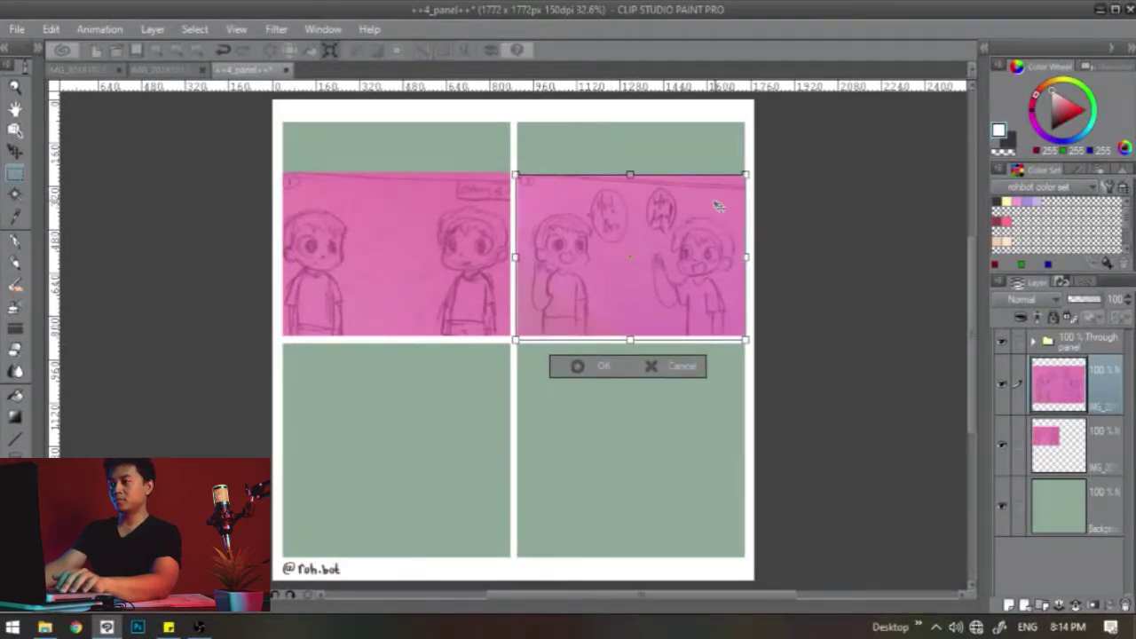
{"action": "left_click_drag", "start_coordinate": [744, 173], "coordinate": [747, 172]}
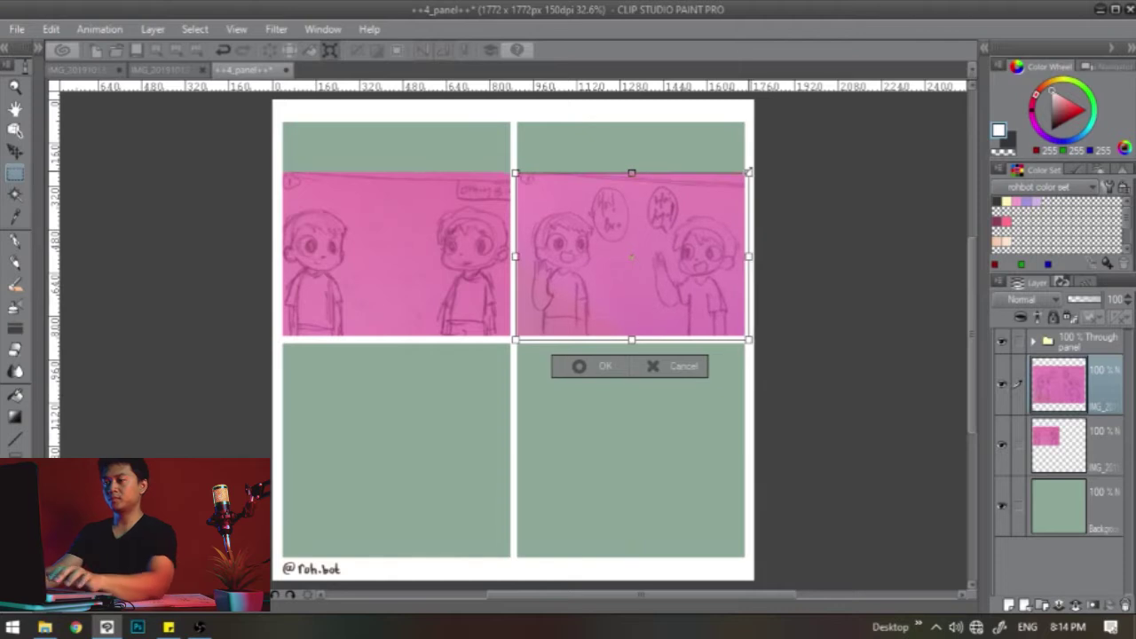
{"action": "key", "text": "Return"}
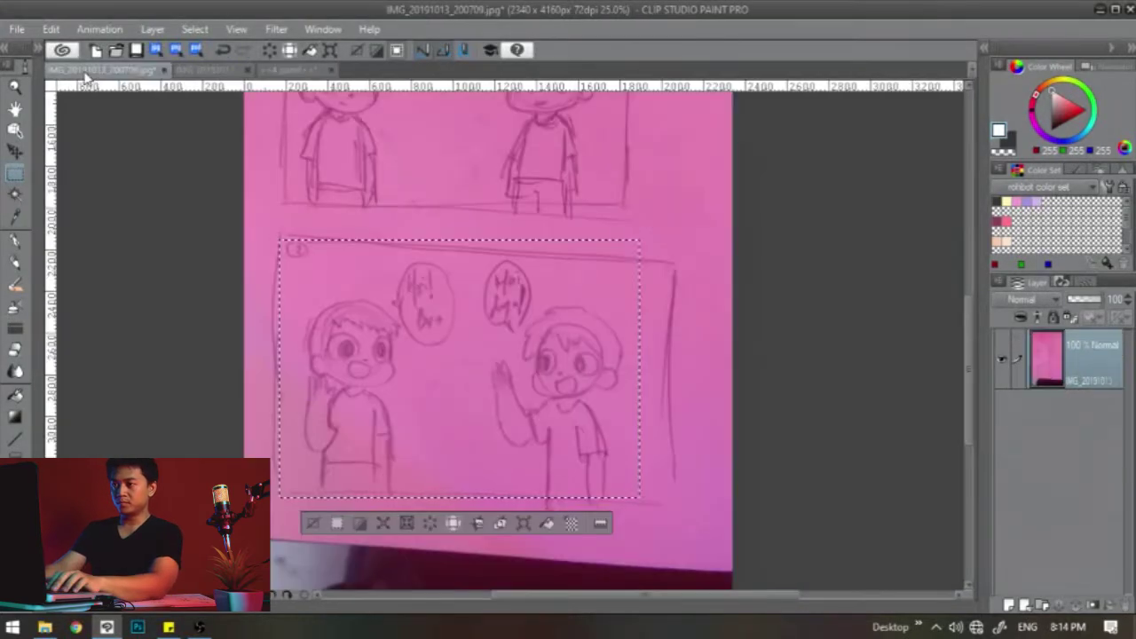
Copy a rectangular selection around the upper sketch of the two boys in IMG_20191013_200716.jpg
{"action": "left_click", "coordinate": [85, 69]}
{"action": "left_click", "coordinate": [197, 69]}
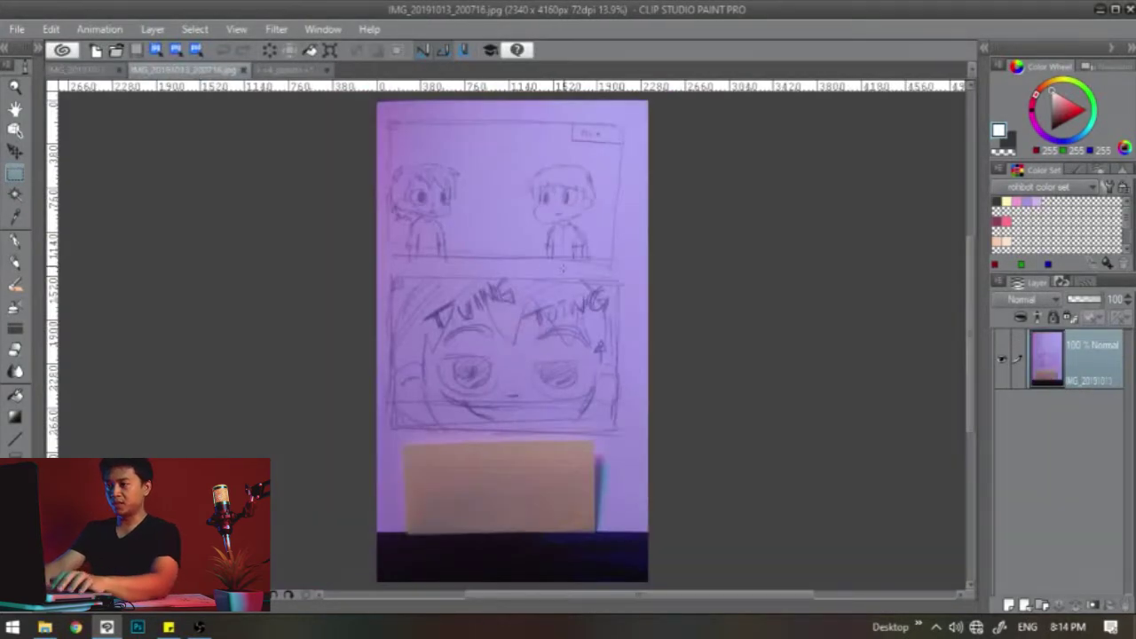
{"action": "left_click_drag", "start_coordinate": [390, 126], "coordinate": [599, 259]}
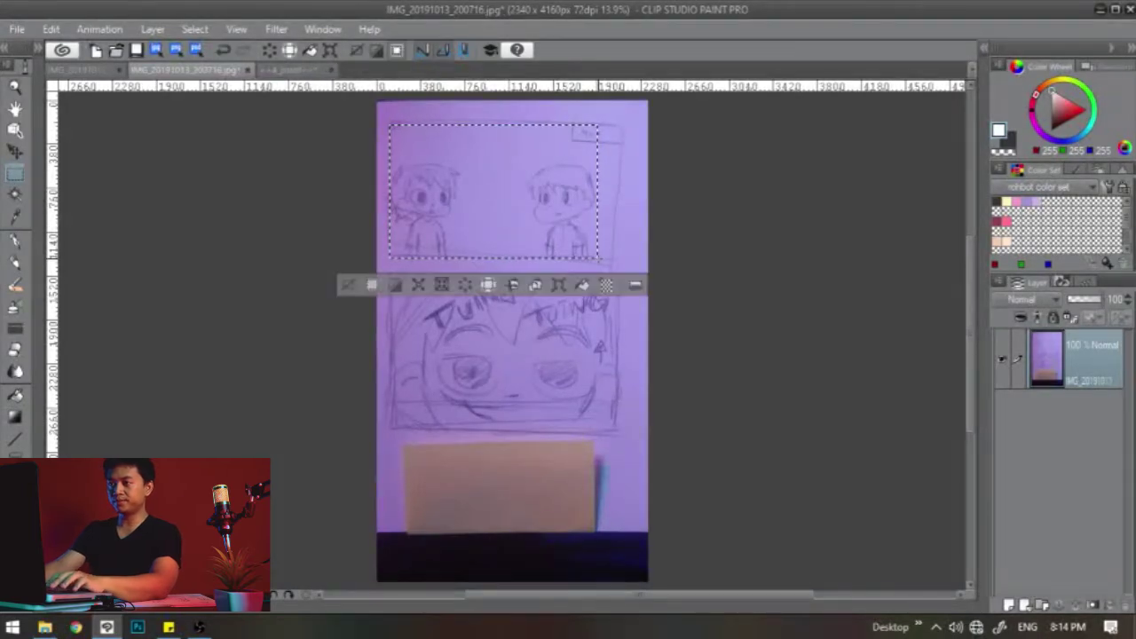
Paste the panel 3 sketch into the ++4_panel++ template and scale and move it to fit the lower-left panel
{"action": "left_click", "coordinate": [281, 71]}
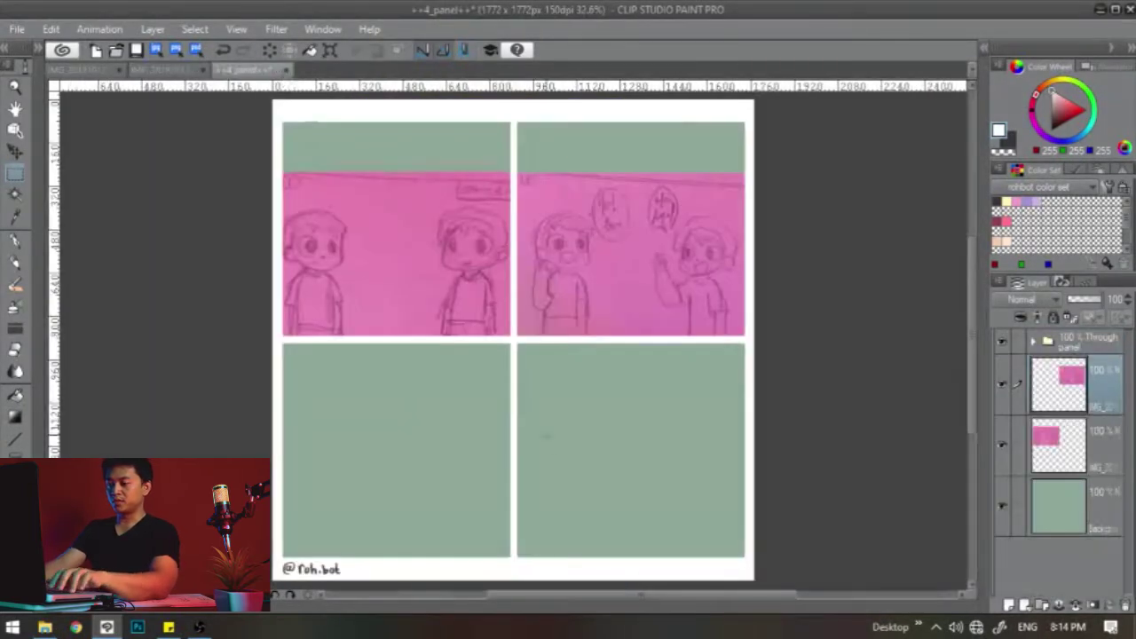
{"action": "key", "text": "ctrl+v"}
{"action": "key", "text": "ctrl+t"}
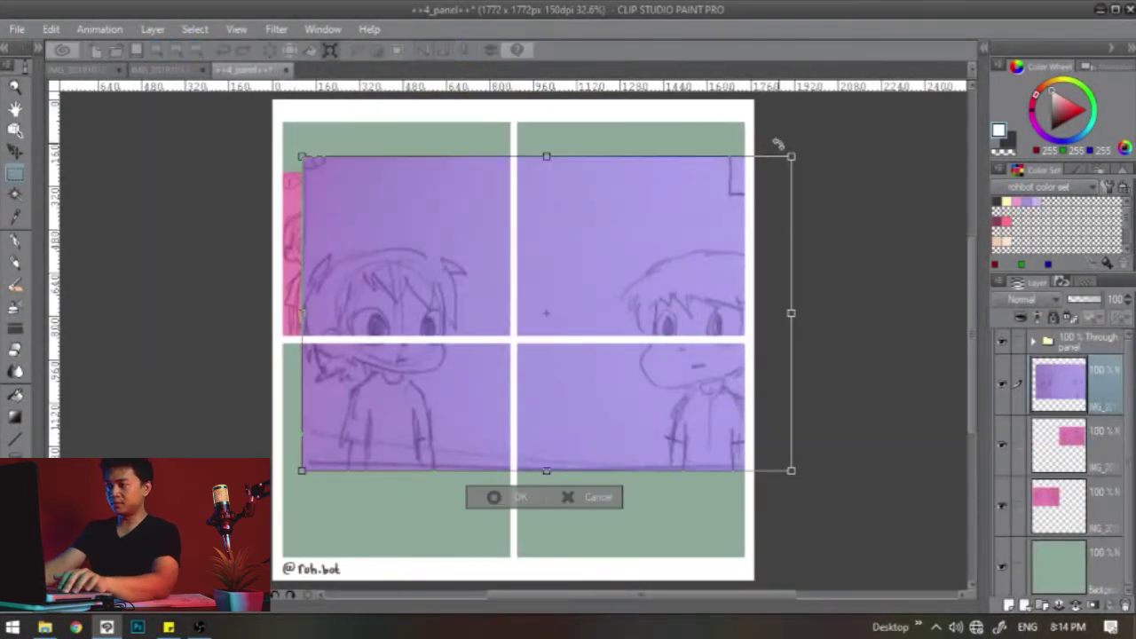
{"action": "left_click_drag", "start_coordinate": [793, 154], "coordinate": [538, 320]}
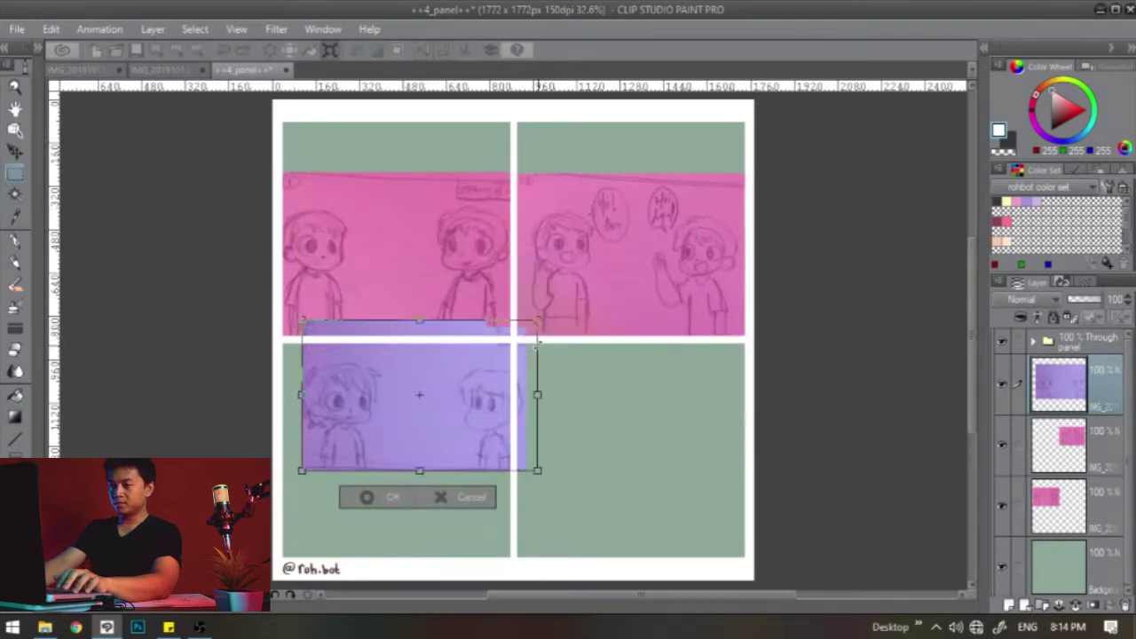
{"action": "left_click_drag", "start_coordinate": [439, 423], "coordinate": [401, 510]}
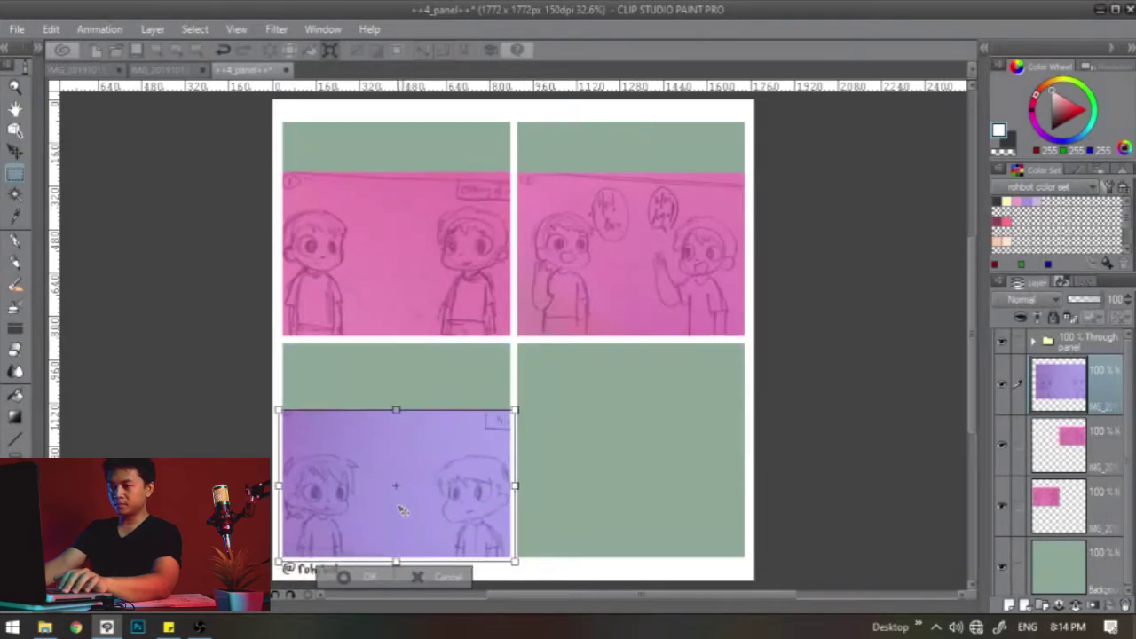
{"action": "left_click_drag", "start_coordinate": [514, 411], "coordinate": [515, 410]}
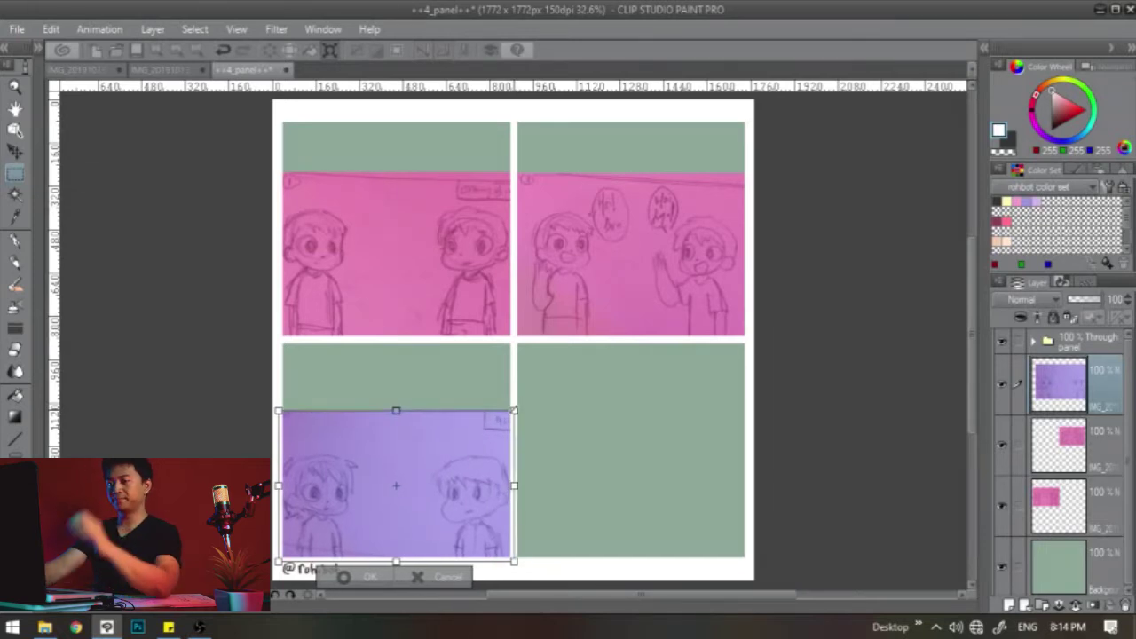
{"action": "key", "text": "Return"}
Copy a rectangular selection around the close-up face sketch with the TUING lettering in IMG_20191013_200716.jpg
{"action": "left_click", "coordinate": [158, 69]}
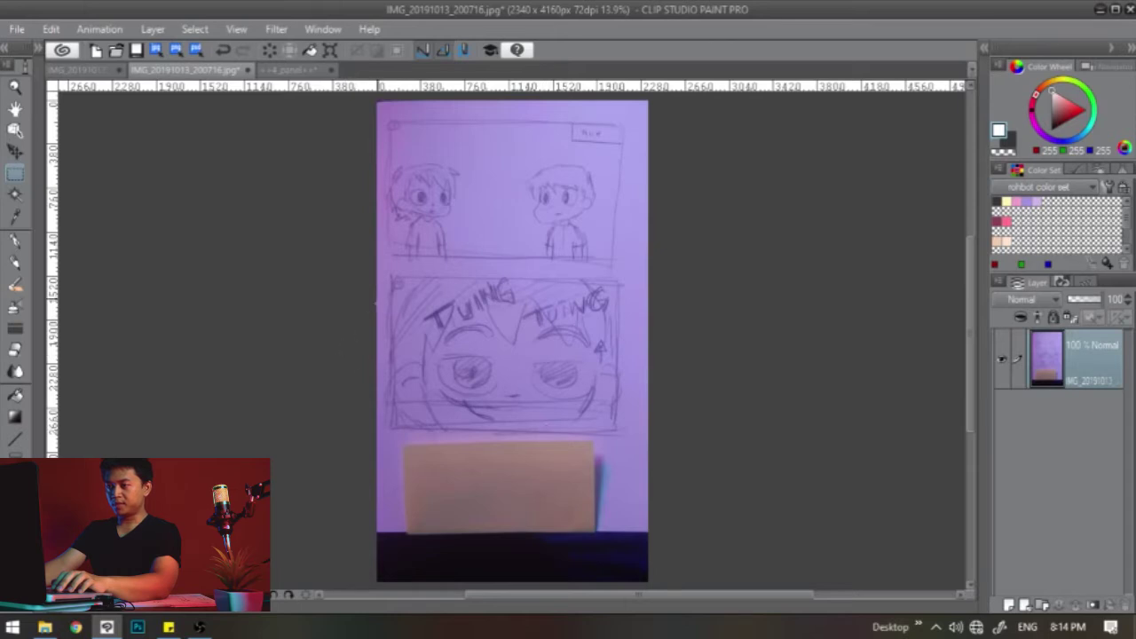
{"action": "left_click_drag", "start_coordinate": [426, 339], "coordinate": [615, 430]}
{"action": "key", "text": "ctrl+c"}
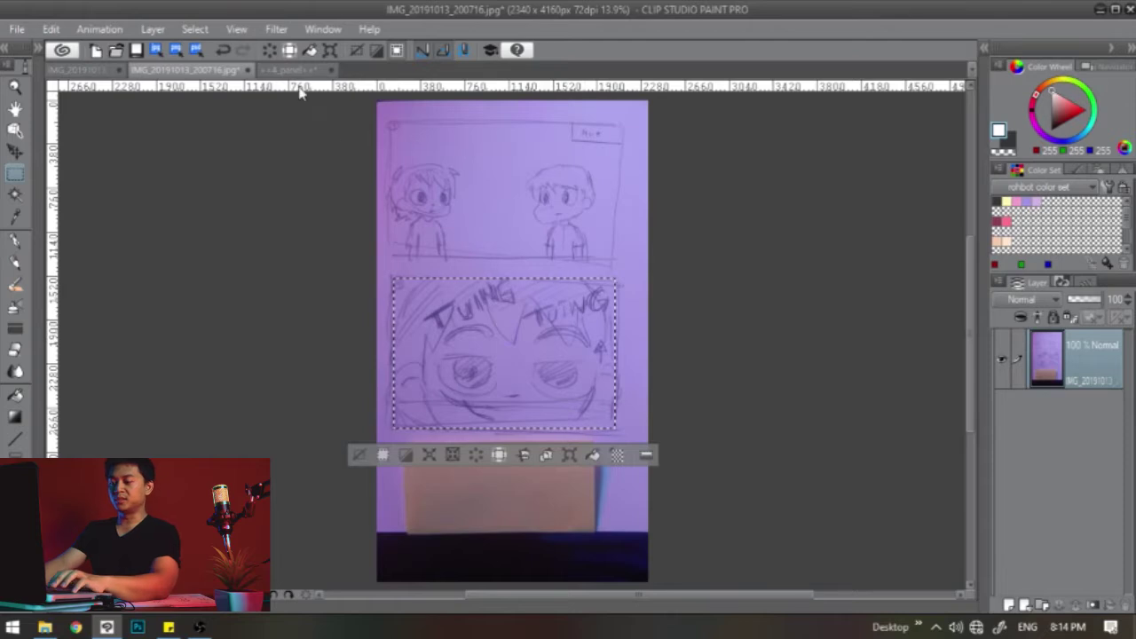
Paste the close-up face sketch into the ++4_panel++ template, move it over the lower-right panel and scale it to the panel's width
{"action": "left_click", "coordinate": [297, 69]}
{"action": "key", "text": "ctrl+v"}
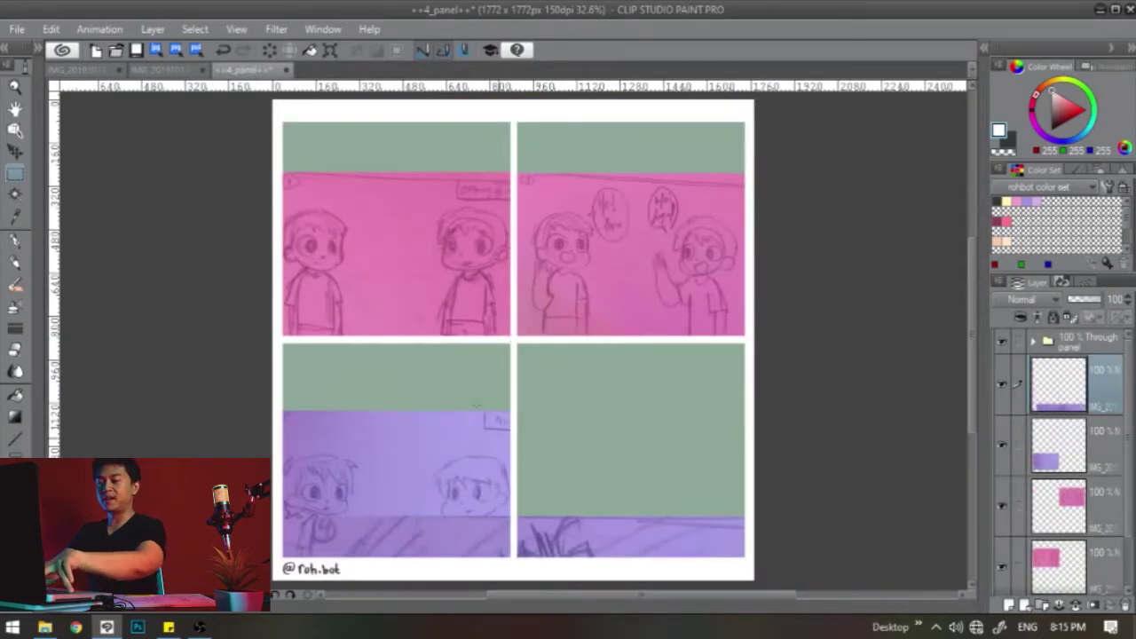
{"action": "key", "text": "ctrl+t"}
{"action": "scroll", "coordinate": [550, 501], "scroll_direction": "down", "scroll_amount": 1}
{"action": "mouse_move", "coordinate": [549, 503]}
{"action": "left_mouse_down"}
{"action": "mouse_move", "coordinate": [547, 278]}
{"action": "mouse_move", "coordinate": [544, 397]}
{"action": "left_mouse_up"}
{"action": "left_click_drag", "start_coordinate": [617, 487], "coordinate": [596, 486]}
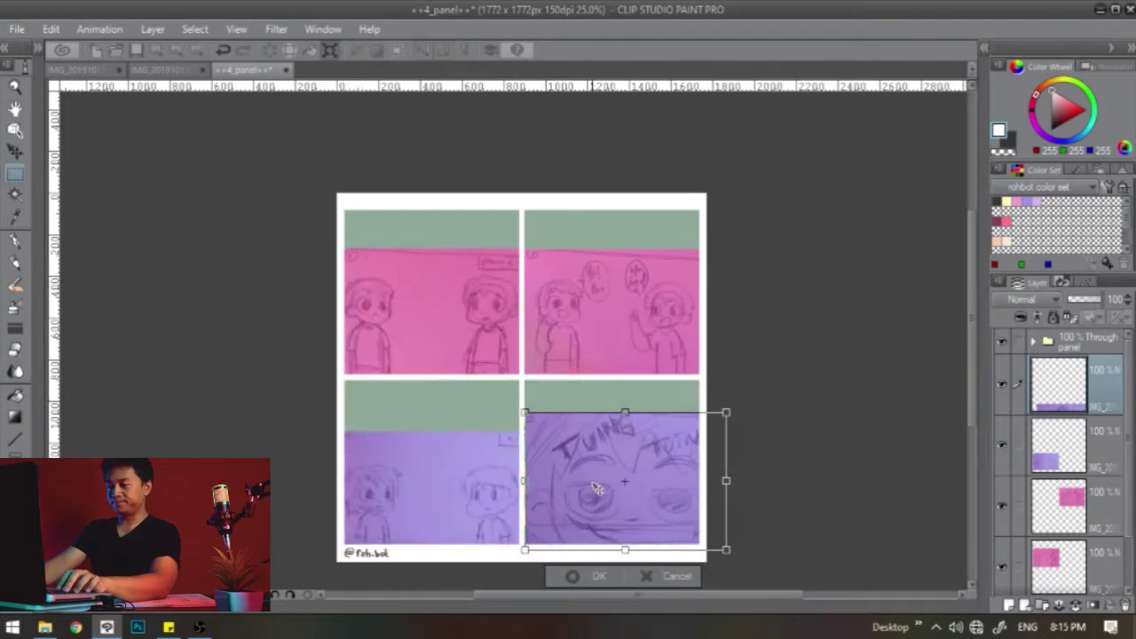
{"action": "left_click_drag", "start_coordinate": [728, 410], "coordinate": [701, 429]}
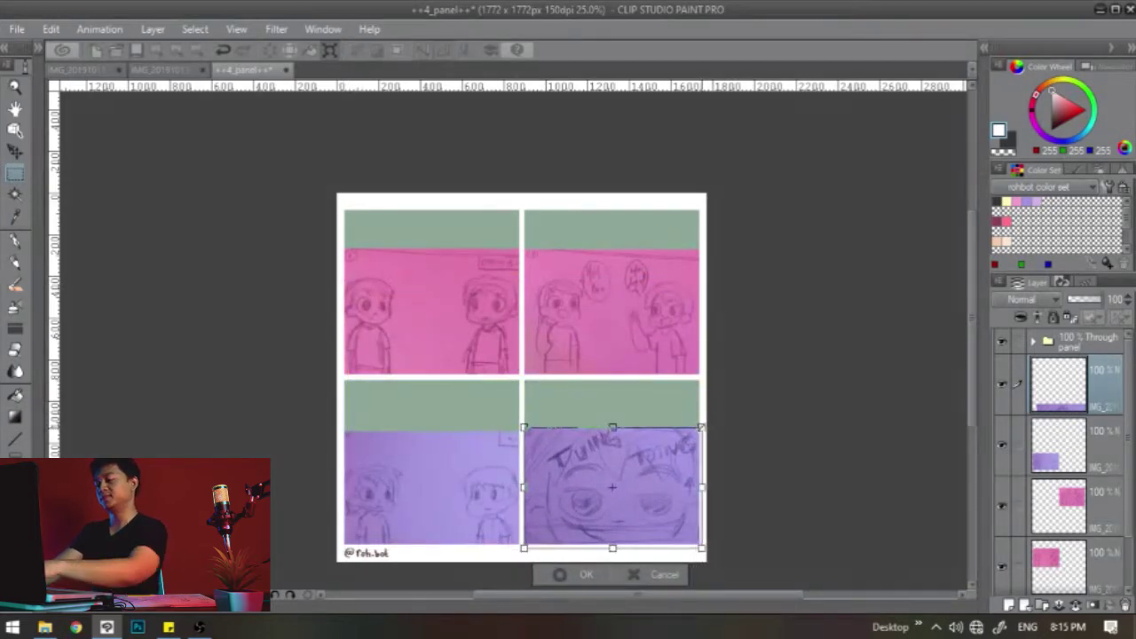
{"action": "key", "text": "Return"}
Nudge the close-up face sketch slightly upward and enlarge it to cover the lower-right panel's side and bottom edges
{"action": "key", "text": "k"}
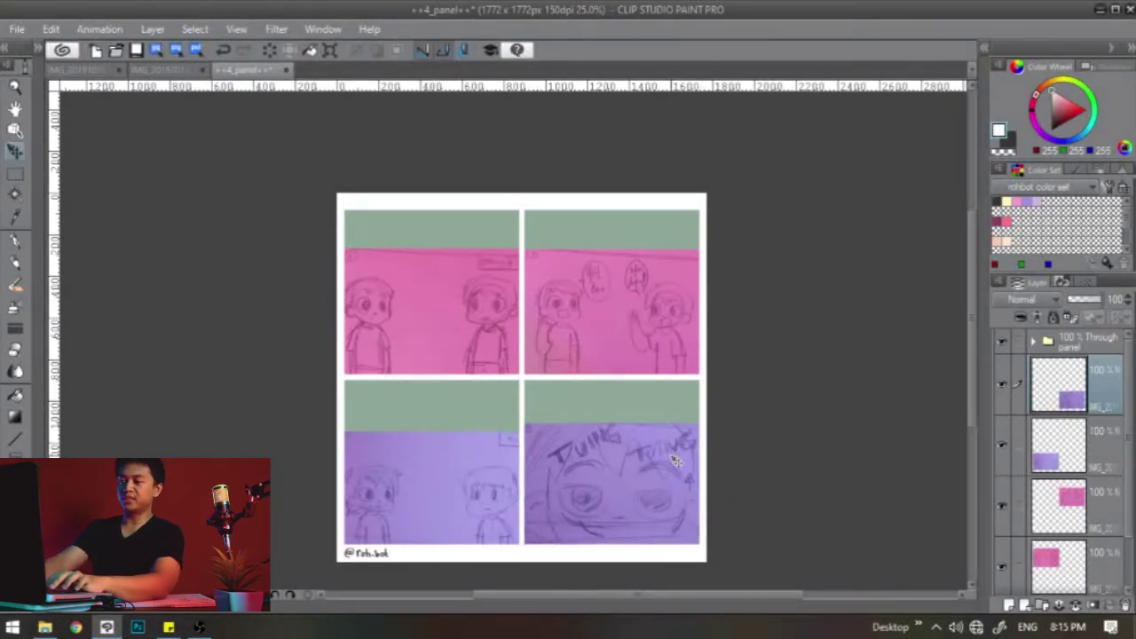
{"action": "key", "text": "Up"}
{"action": "key", "text": "Up"}
{"action": "key", "text": "Up"}
{"action": "key", "text": "Up"}
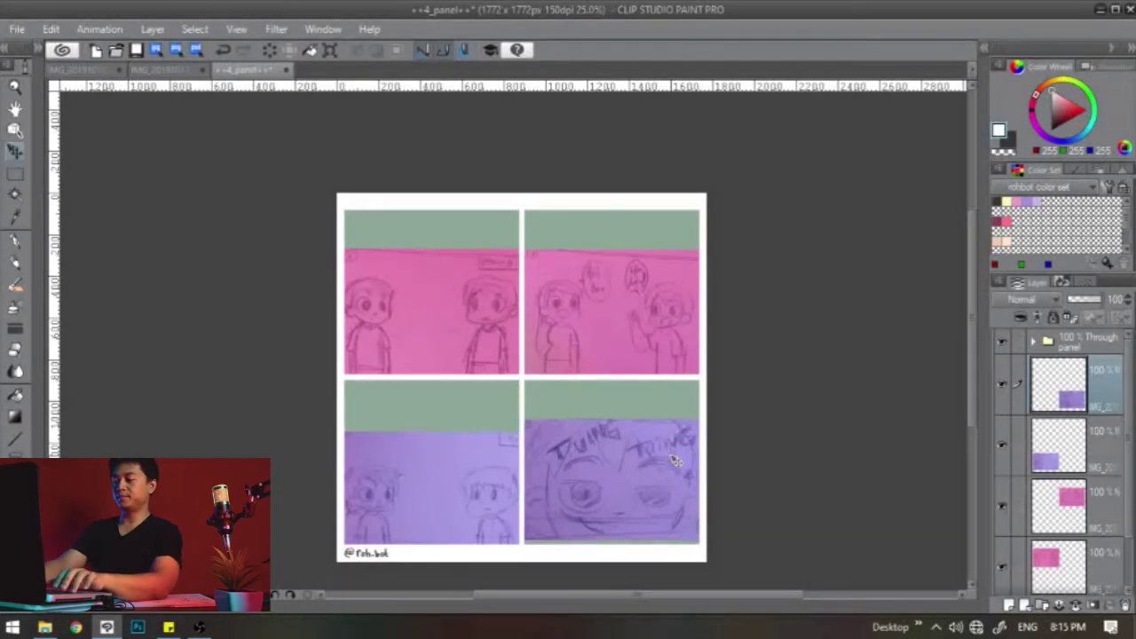
{"action": "key", "text": "ctrl+t"}
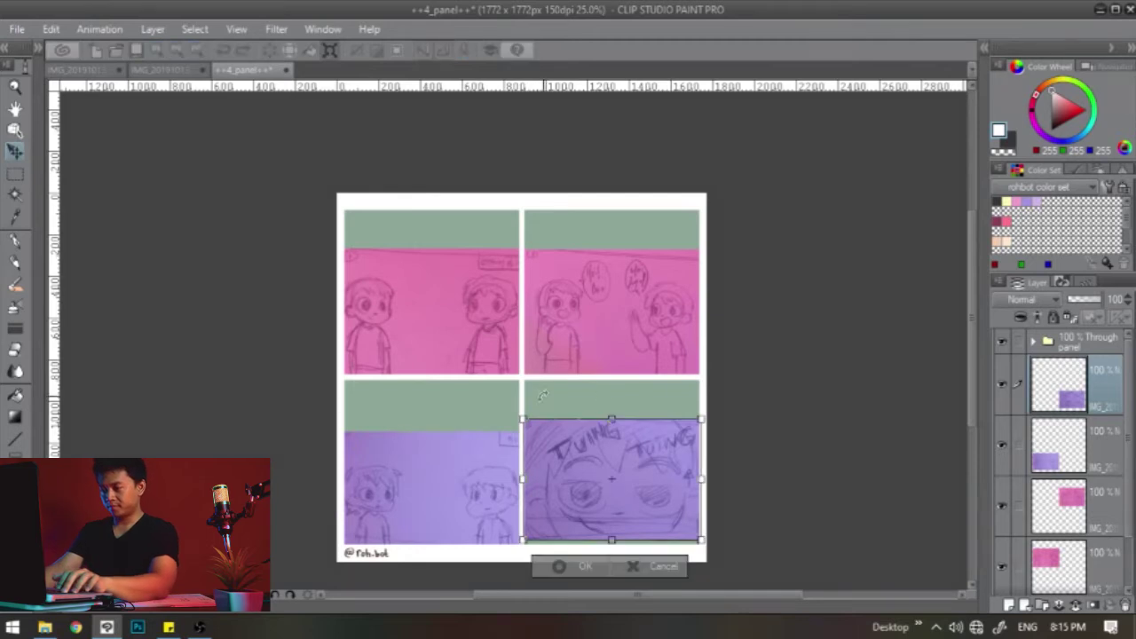
{"action": "left_click_drag", "start_coordinate": [524, 417], "coordinate": [521, 415]}
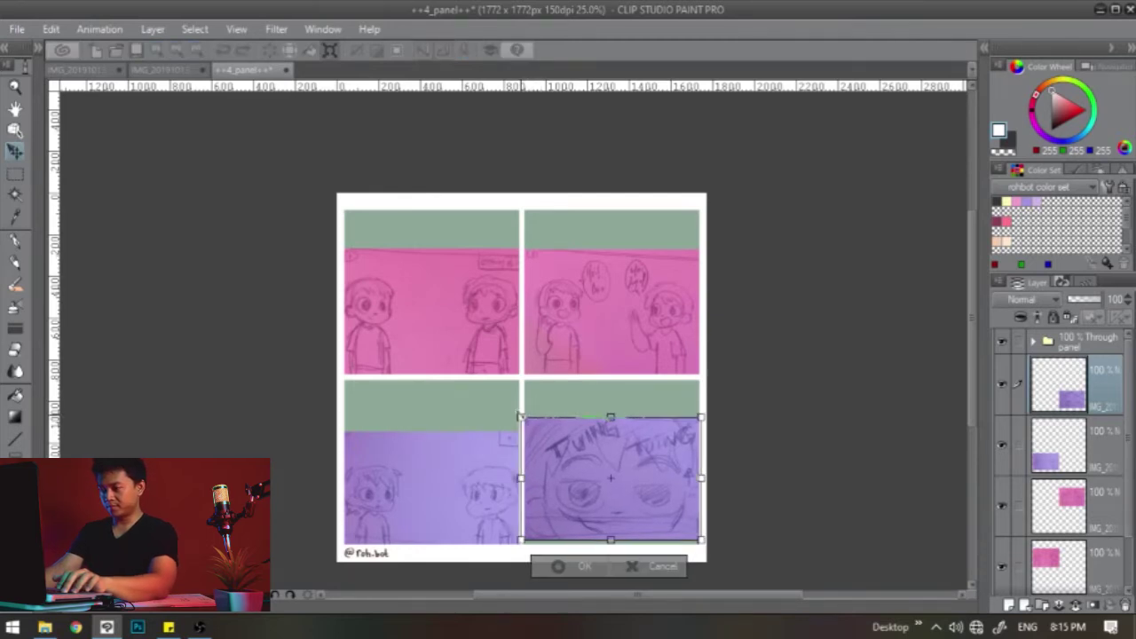
{"action": "left_click_drag", "start_coordinate": [701, 539], "coordinate": [711, 551]}
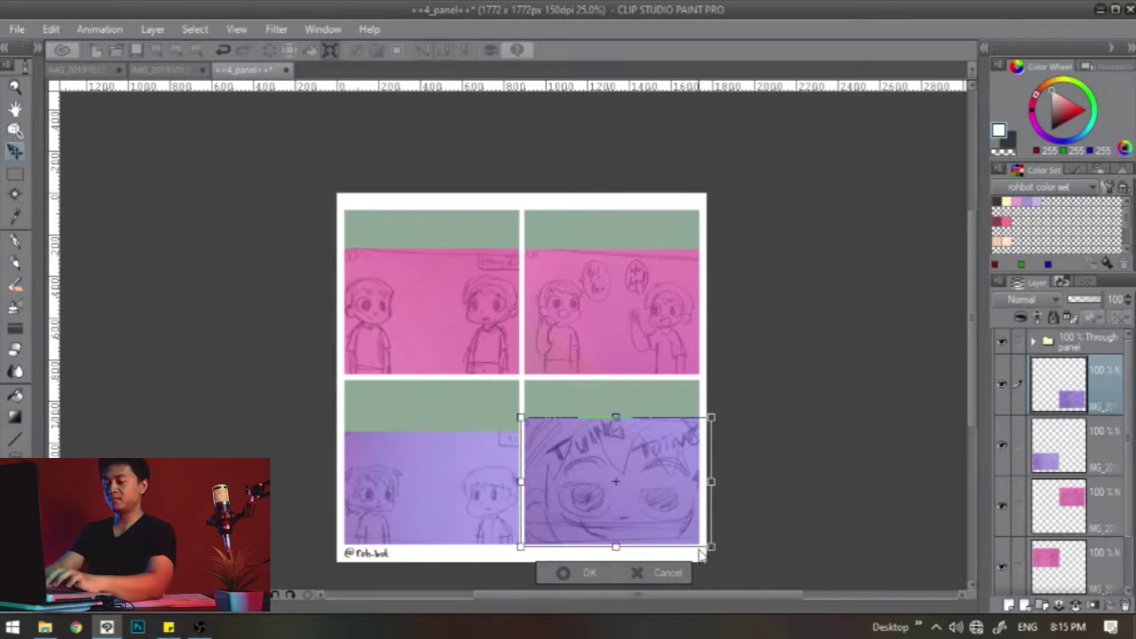
{"action": "key", "text": "Return"}
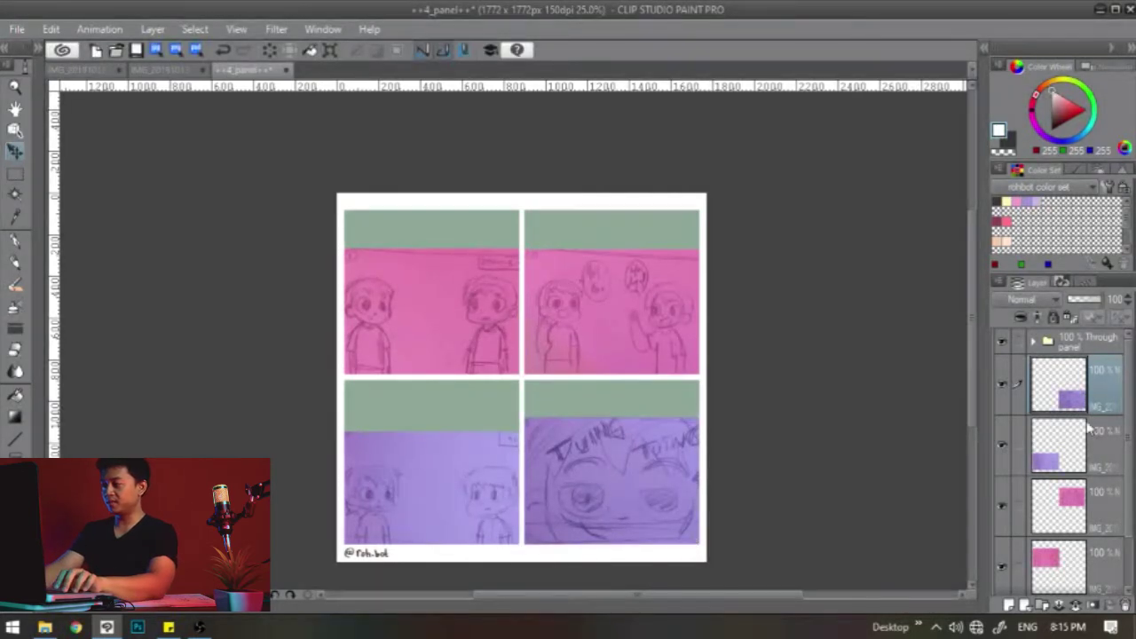
Merge the four pasted sketch image layers into a single layer
{"action": "scroll", "coordinate": [1109, 461], "scroll_direction": "down", "scroll_amount": 2}
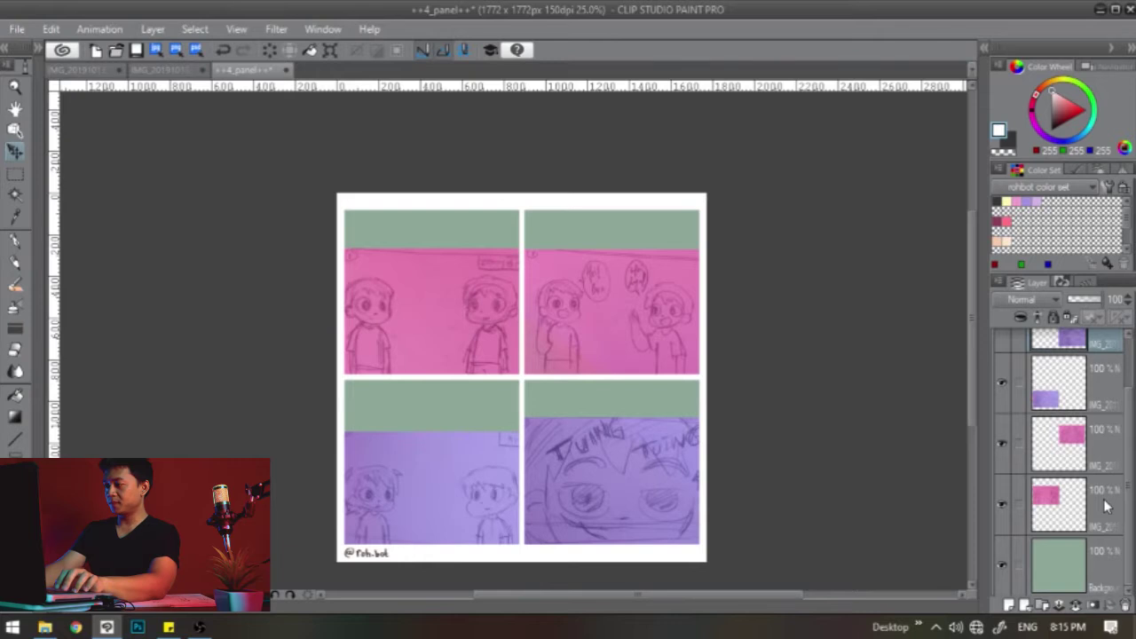
{"action": "scroll", "coordinate": [1112, 400], "scroll_direction": "up", "scroll_amount": 2}
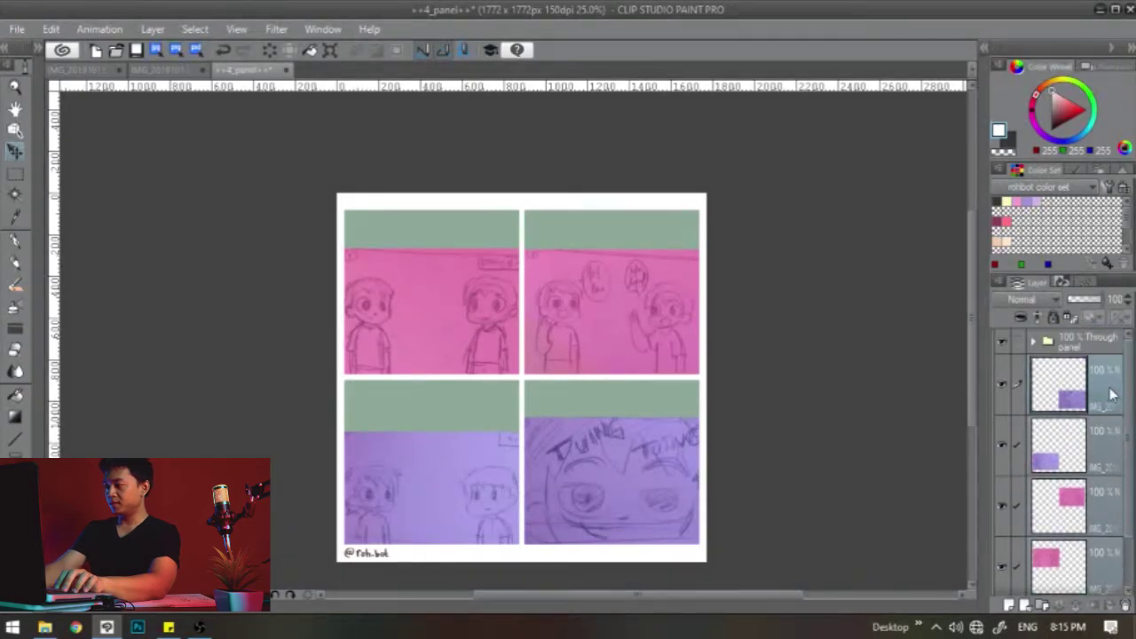
{"action": "right_click", "coordinate": [1107, 398]}
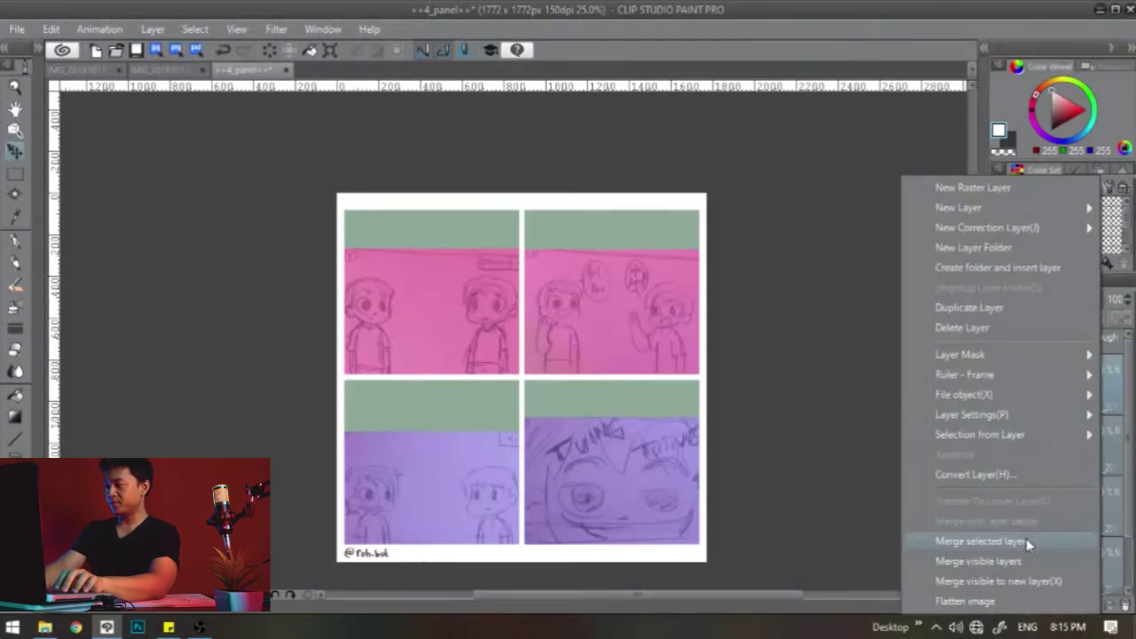
{"action": "left_click", "coordinate": [1027, 540]}
{"action": "left_click", "coordinate": [1004, 389]}
{"action": "left_click", "coordinate": [1004, 391]}
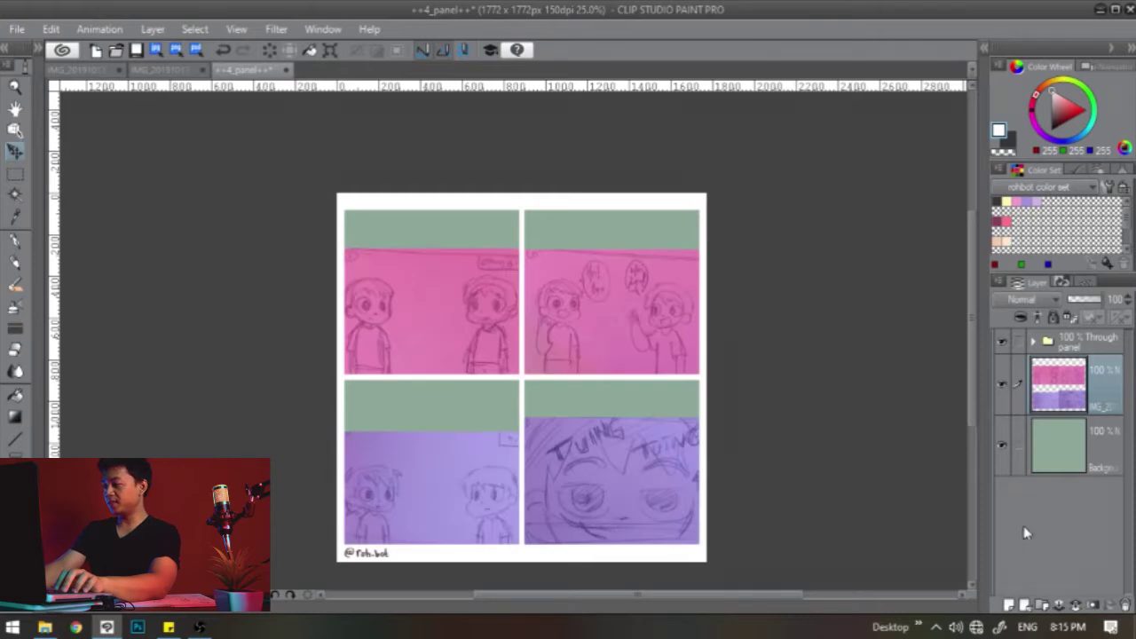
Add a new raster layer above the merged sketch layer and name it lineart
{"action": "left_click", "coordinate": [1010, 604]}
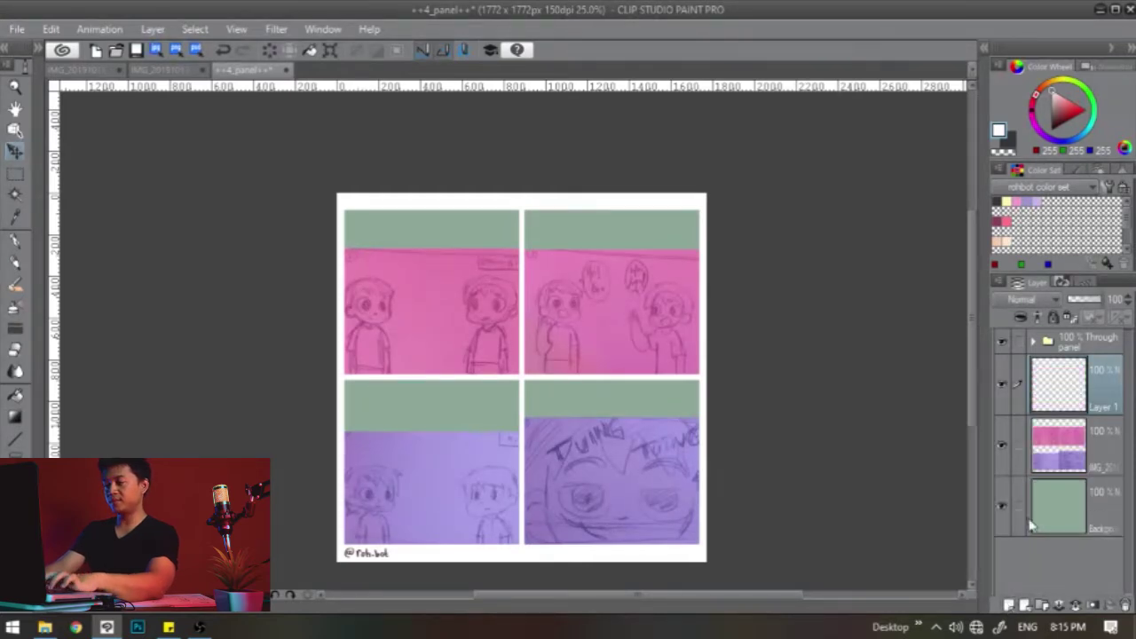
{"action": "key", "text": "p"}
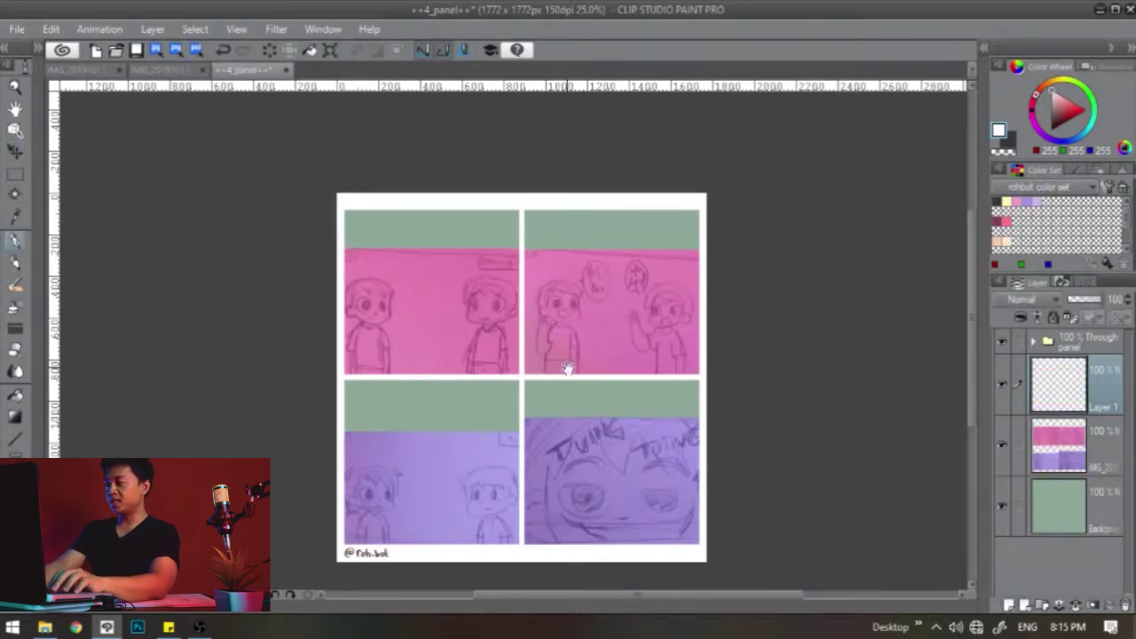
{"action": "double_click", "coordinate": [1105, 407]}
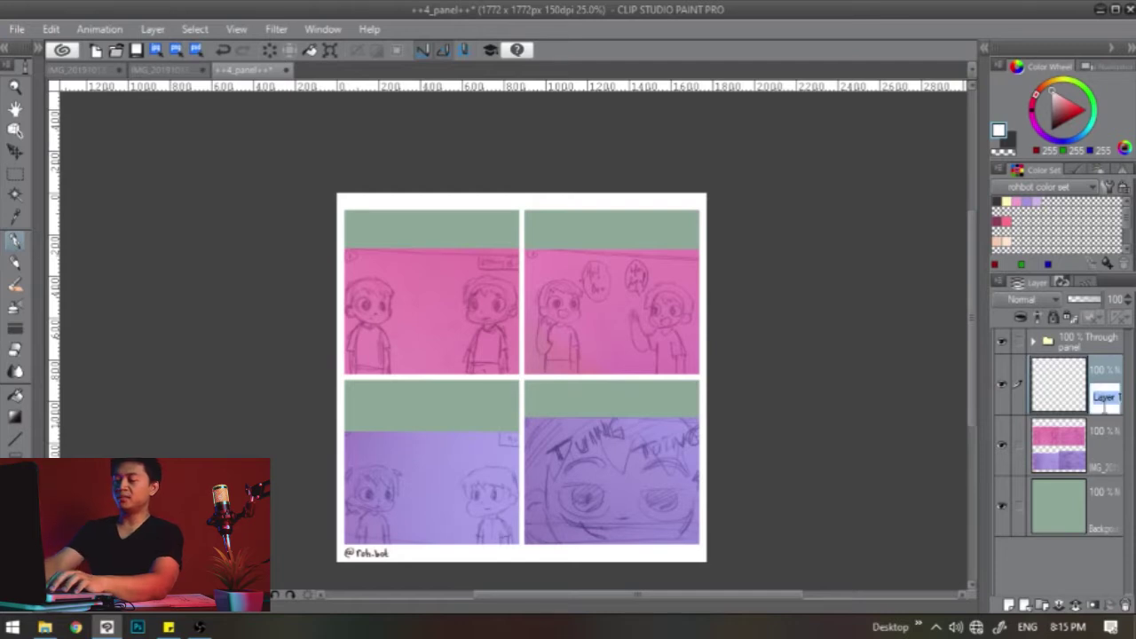
{"action": "type", "text": "lin"}
{"action": "key", "text": "Return"}
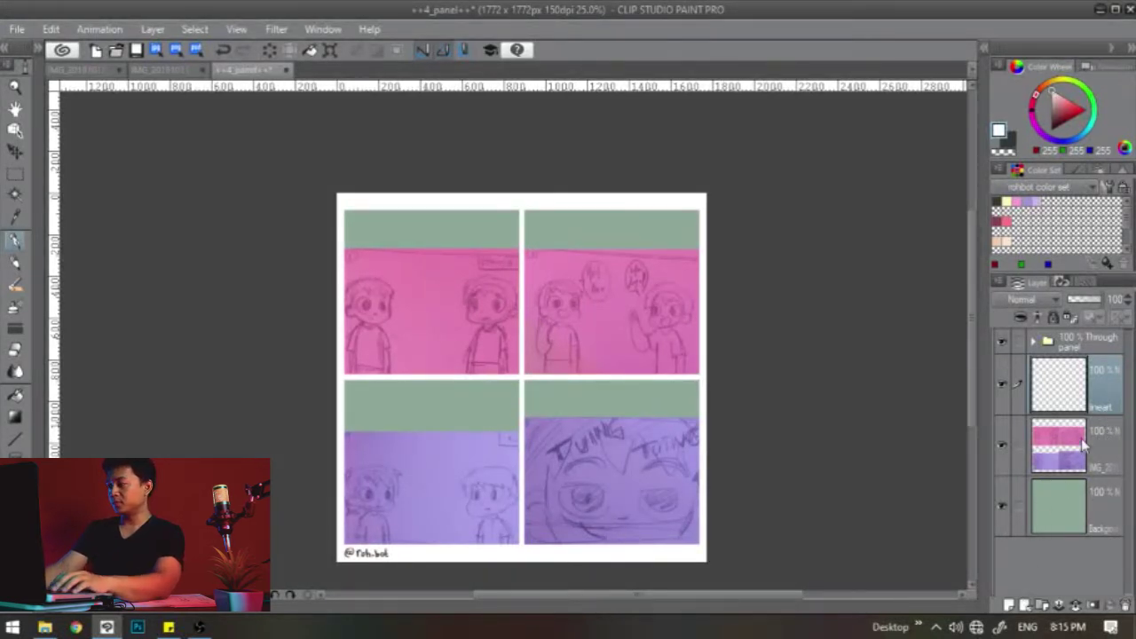
Reduce the merged sketch layer's opacity to 38% and make the lineart layer active
{"action": "left_click", "coordinate": [1083, 447]}
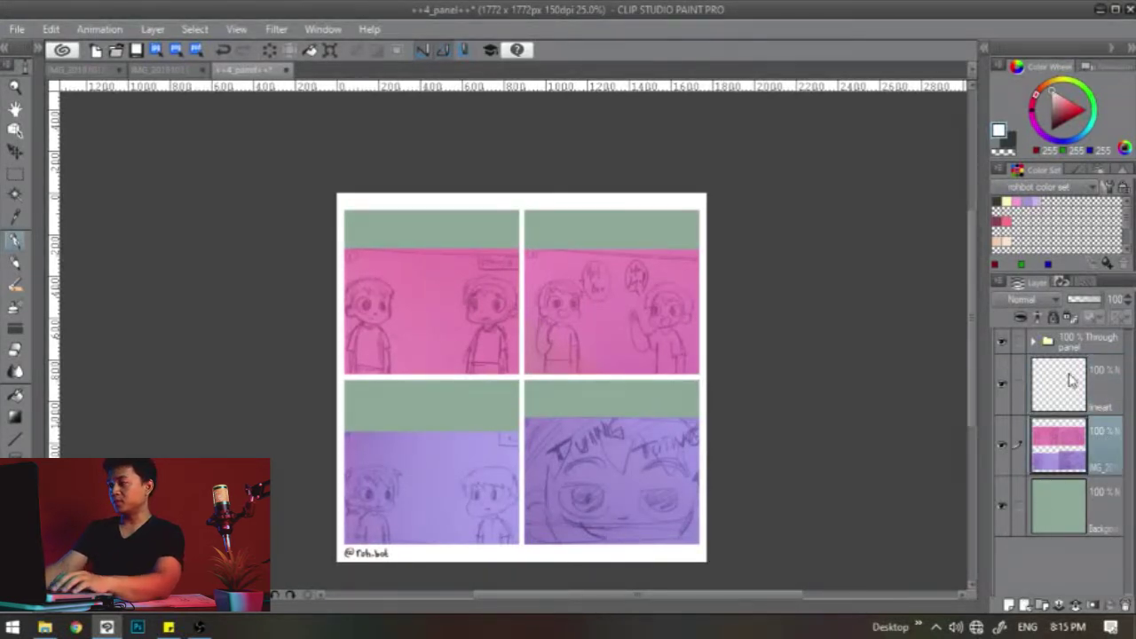
{"action": "left_click", "coordinate": [1092, 303]}
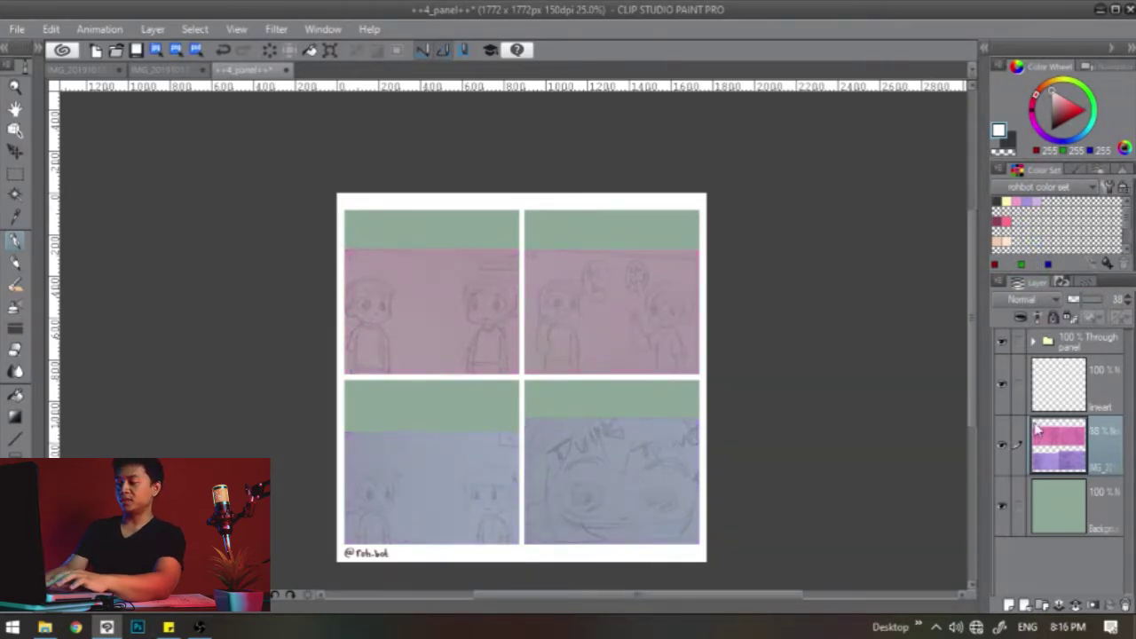
{"action": "left_click", "coordinate": [1057, 404]}
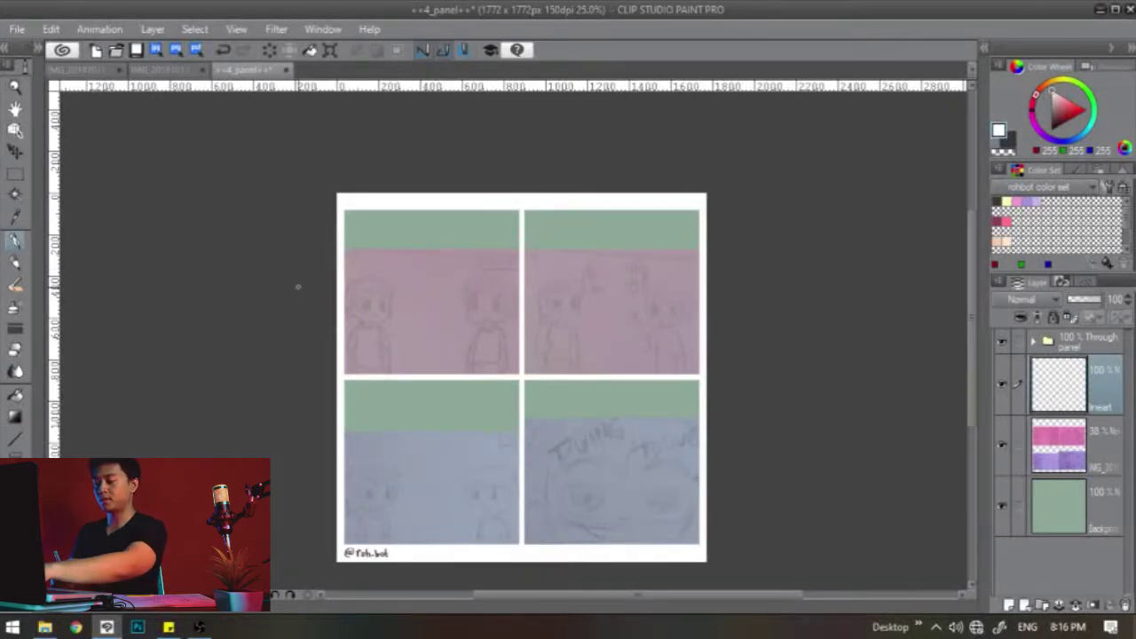
{"action": "scroll", "coordinate": [349, 286], "scroll_direction": "up", "scroll_amount": 10}
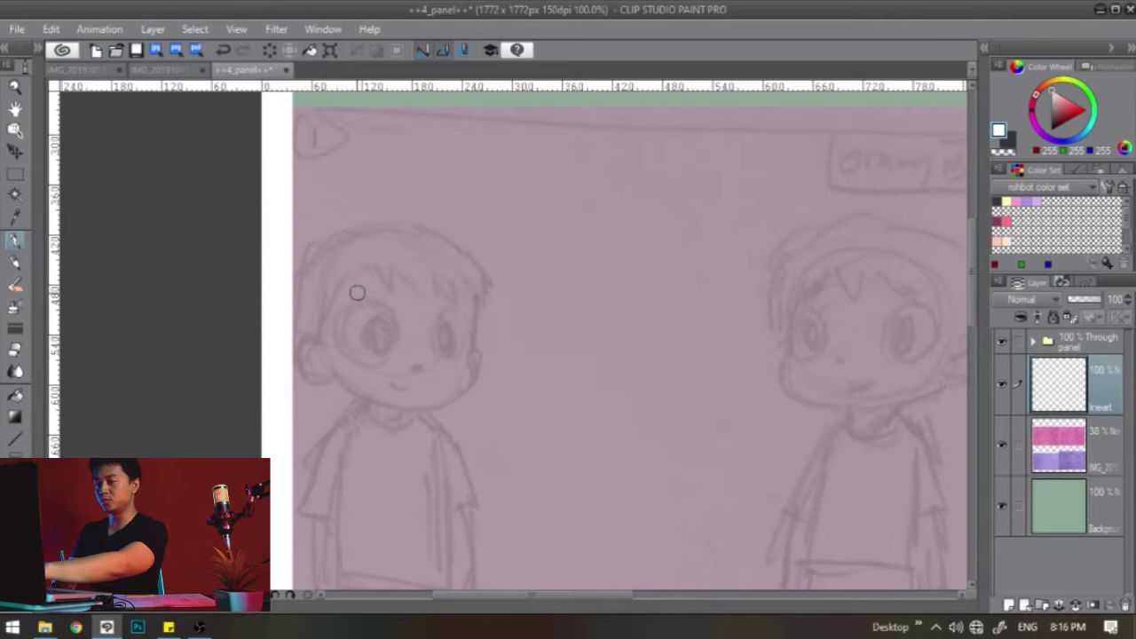
{"action": "scroll", "coordinate": [370, 292], "scroll_direction": "up", "scroll_amount": 2}
{"action": "scroll", "coordinate": [380, 296], "scroll_direction": "down", "scroll_amount": 6}
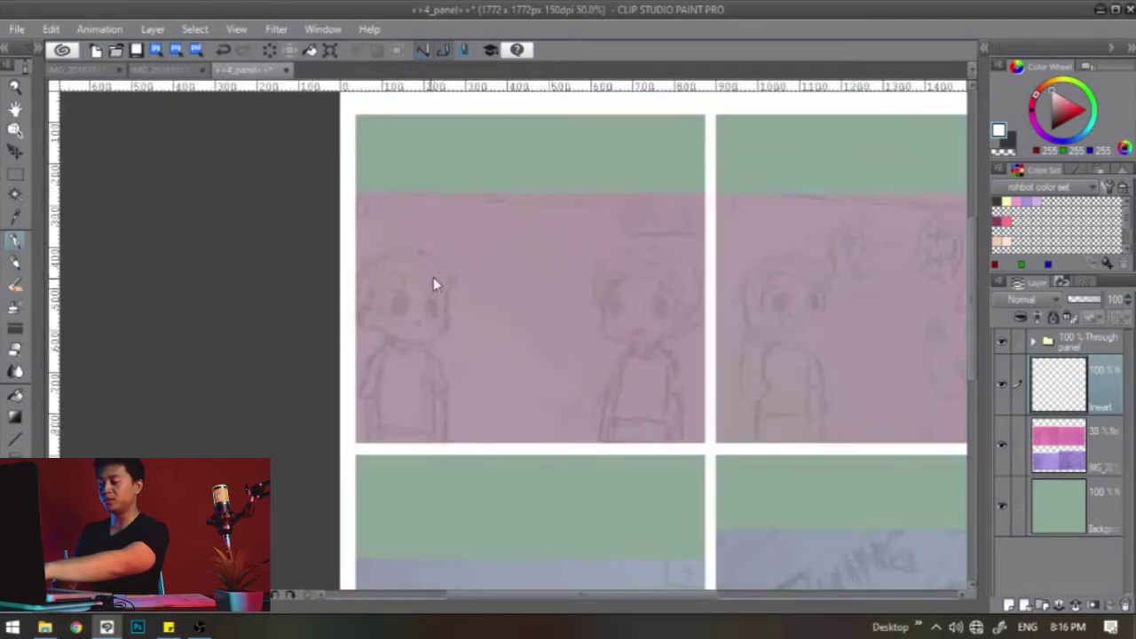
{"action": "scroll", "coordinate": [415, 288], "scroll_direction": "up", "scroll_amount": 1}
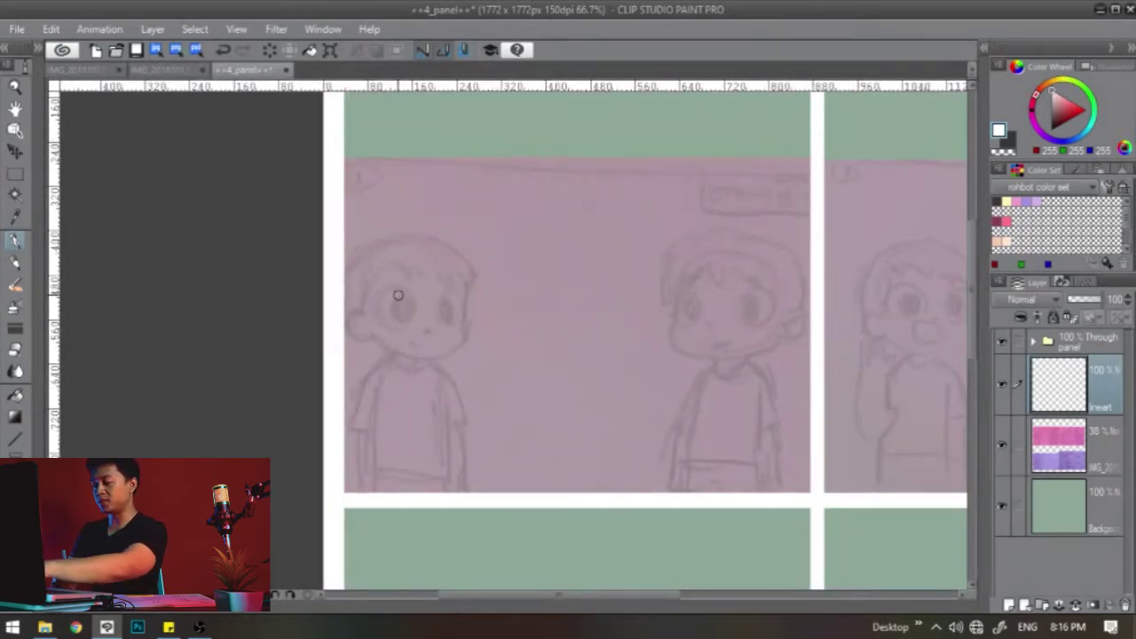
{"action": "scroll", "coordinate": [393, 302], "scroll_direction": "up", "scroll_amount": 3}
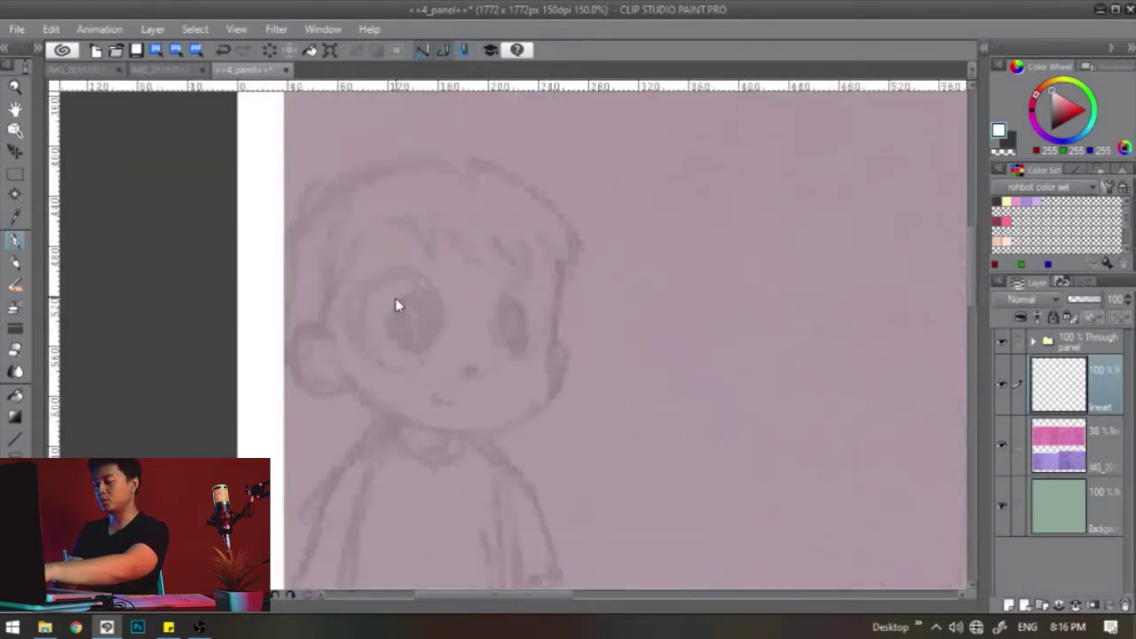
{"action": "scroll", "coordinate": [429, 312], "scroll_direction": "down", "scroll_amount": 4}
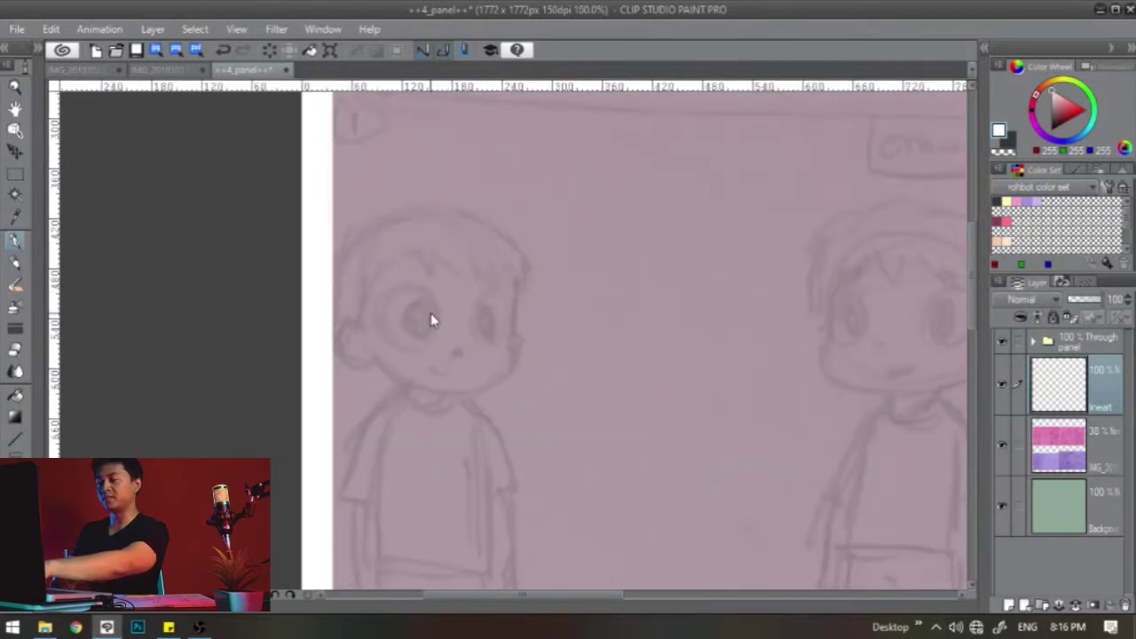
{"action": "scroll", "coordinate": [486, 302], "scroll_direction": "up", "scroll_amount": 2}
{"action": "scroll", "coordinate": [487, 297], "scroll_direction": "up", "scroll_amount": 1}
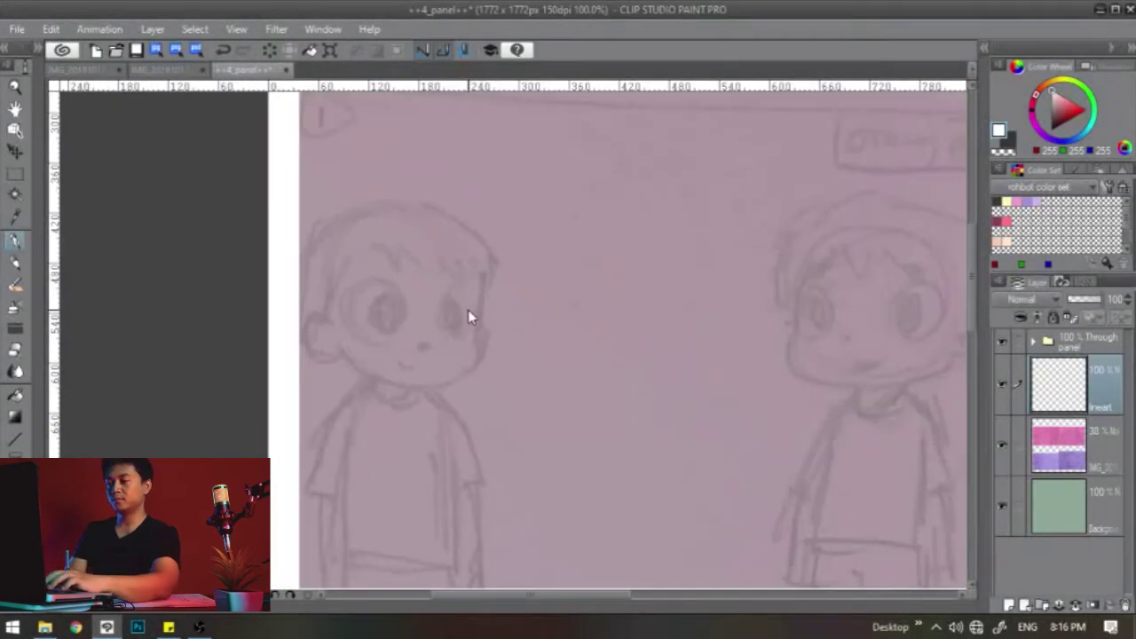
{"action": "left_click_drag", "start_coordinate": [439, 259], "coordinate": [505, 223]}
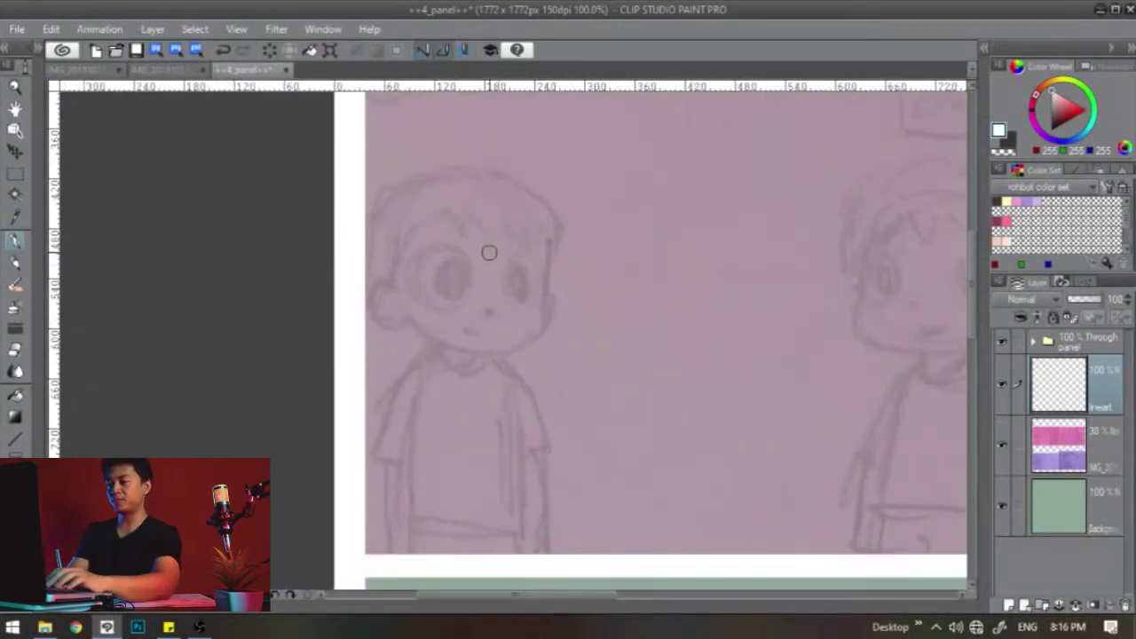
{"action": "scroll", "coordinate": [489, 253], "scroll_direction": "up", "scroll_amount": 1}
{"action": "mouse_move", "coordinate": [527, 310]}
{"action": "left_mouse_down"}
{"action": "mouse_move", "coordinate": [523, 243]}
{"action": "mouse_move", "coordinate": [528, 261]}
{"action": "left_mouse_up"}
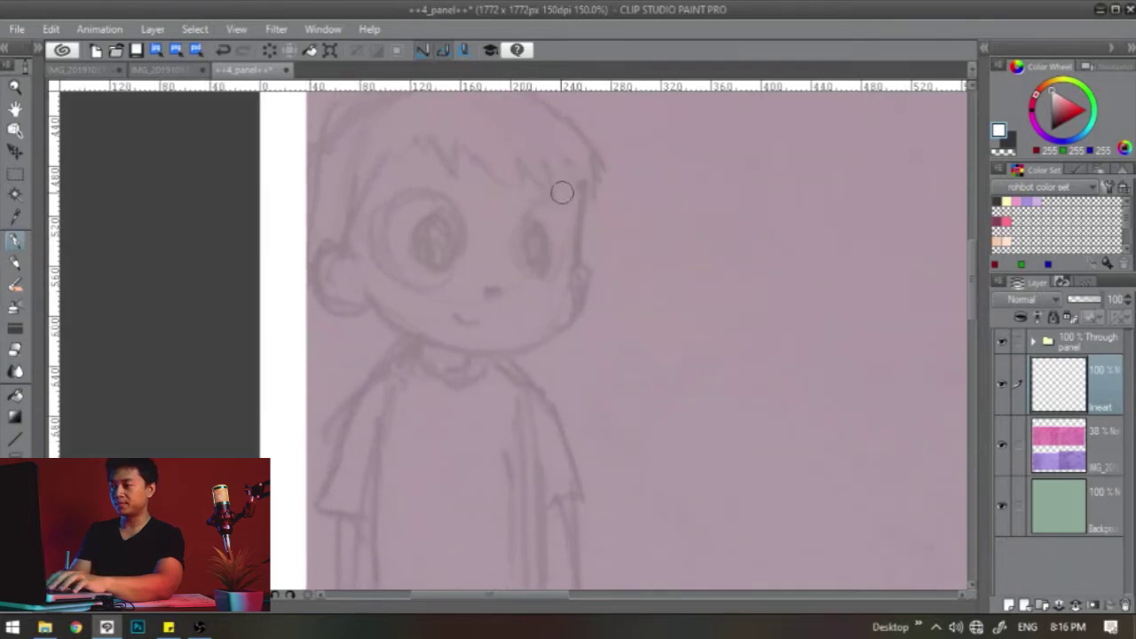
Choose dark grey as the drawing colour, lower the sketch layer's opacity to 26% and return to the lineart layer
{"action": "left_click_drag", "start_coordinate": [576, 188], "coordinate": [572, 277]}
{"action": "left_click", "coordinate": [997, 200]}
{"action": "mouse_move", "coordinate": [567, 216]}
{"action": "left_mouse_down"}
{"action": "mouse_move", "coordinate": [569, 228]}
{"action": "mouse_move", "coordinate": [655, 233]}
{"action": "left_mouse_up"}
{"action": "scroll", "coordinate": [569, 229], "scroll_direction": "up", "scroll_amount": 1}
{"action": "left_click_drag", "start_coordinate": [645, 181], "coordinate": [645, 281]}
{"action": "key", "text": "ctrl+z"}
{"action": "left_click", "coordinate": [1060, 445]}
{"action": "left_click", "coordinate": [1078, 300]}
{"action": "left_click", "coordinate": [1059, 384]}
Ink the first panel's left character's jaw outline, ear and two oval eye outlines over the sketch
{"action": "mouse_move", "coordinate": [645, 194]}
{"action": "left_mouse_down"}
{"action": "mouse_move", "coordinate": [640, 301]}
{"action": "mouse_move", "coordinate": [613, 385]}
{"action": "mouse_move", "coordinate": [424, 377]}
{"action": "mouse_move", "coordinate": [385, 346]}
{"action": "mouse_move", "coordinate": [364, 271]}
{"action": "left_mouse_up"}
{"action": "key", "text": "ctrl+z"}
{"action": "left_click_drag", "start_coordinate": [380, 348], "coordinate": [363, 272]}
{"action": "left_click_drag", "start_coordinate": [322, 263], "coordinate": [367, 323]}
{"action": "left_click_drag", "start_coordinate": [457, 277], "coordinate": [478, 283]}
{"action": "mouse_move", "coordinate": [497, 299]}
{"action": "left_mouse_down"}
{"action": "mouse_move", "coordinate": [414, 294]}
{"action": "mouse_move", "coordinate": [487, 287]}
{"action": "mouse_move", "coordinate": [406, 213]}
{"action": "left_mouse_up"}
{"action": "key", "text": "ctrl+z"}
{"action": "mouse_move", "coordinate": [512, 287]}
{"action": "left_mouse_down"}
{"action": "mouse_move", "coordinate": [401, 290]}
{"action": "mouse_move", "coordinate": [499, 272]}
{"action": "mouse_move", "coordinate": [412, 236]}
{"action": "mouse_move", "coordinate": [508, 290]}
{"action": "left_mouse_up"}
{"action": "key", "text": "ctrl+z"}
{"action": "left_click_drag", "start_coordinate": [611, 301], "coordinate": [614, 307]}
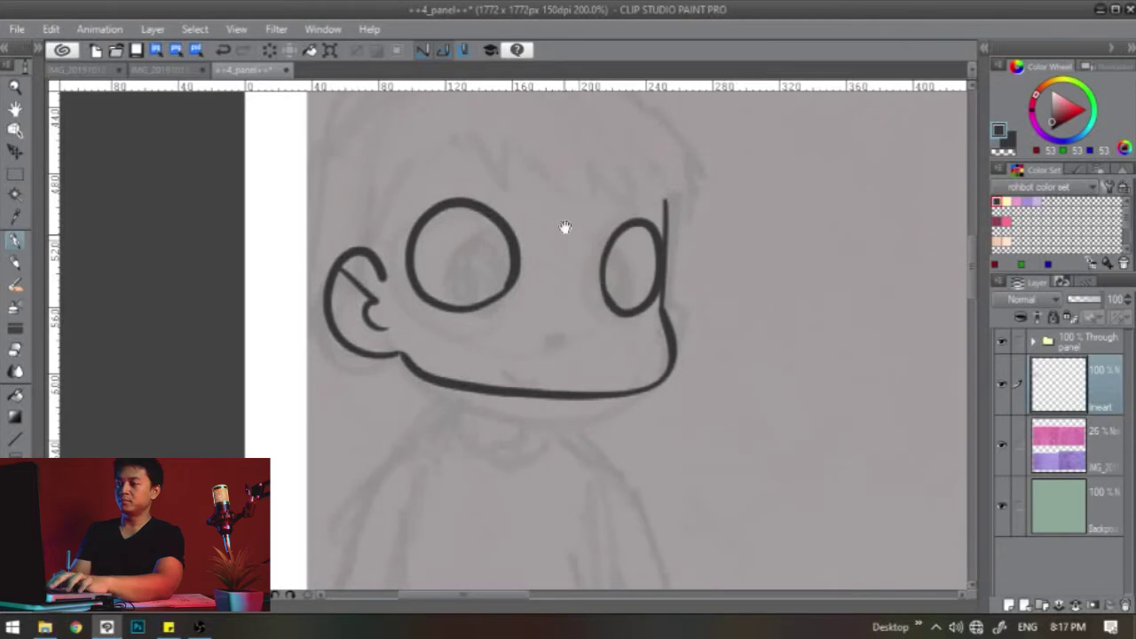
Ink the left character's filled pupils, nose, smile and hair with a jagged fringe
{"action": "left_click_drag", "start_coordinate": [566, 227], "coordinate": [568, 217]}
{"action": "left_click_drag", "start_coordinate": [565, 289], "coordinate": [588, 290]}
{"action": "left_click_drag", "start_coordinate": [522, 312], "coordinate": [579, 316]}
{"action": "left_click_drag", "start_coordinate": [579, 316], "coordinate": [583, 391]}
{"action": "mouse_move", "coordinate": [389, 345]}
{"action": "left_mouse_down"}
{"action": "mouse_move", "coordinate": [431, 245]}
{"action": "mouse_move", "coordinate": [670, 271]}
{"action": "left_mouse_up"}
{"action": "mouse_move", "coordinate": [340, 332]}
{"action": "left_mouse_down"}
{"action": "mouse_move", "coordinate": [336, 228]}
{"action": "mouse_move", "coordinate": [695, 261]}
{"action": "mouse_move", "coordinate": [671, 272]}
{"action": "left_mouse_up"}
{"action": "mouse_move", "coordinate": [576, 344]}
{"action": "left_mouse_down"}
{"action": "mouse_move", "coordinate": [560, 274]}
{"action": "mouse_move", "coordinate": [576, 267]}
{"action": "left_mouse_up"}
{"action": "mouse_move", "coordinate": [467, 270]}
{"action": "left_mouse_down"}
{"action": "mouse_move", "coordinate": [492, 276]}
{"action": "mouse_move", "coordinate": [493, 227]}
{"action": "left_mouse_up"}
{"action": "mouse_move", "coordinate": [603, 263]}
{"action": "left_mouse_down"}
{"action": "mouse_move", "coordinate": [530, 243]}
{"action": "mouse_move", "coordinate": [570, 204]}
{"action": "left_mouse_up"}
{"action": "key", "text": "ctrl+z"}
{"action": "mouse_move", "coordinate": [541, 251]}
{"action": "left_mouse_down"}
{"action": "mouse_move", "coordinate": [563, 212]}
{"action": "mouse_move", "coordinate": [553, 253]}
{"action": "left_mouse_up"}
{"action": "left_click_drag", "start_coordinate": [444, 179], "coordinate": [510, 213]}
{"action": "left_click_drag", "start_coordinate": [518, 351], "coordinate": [558, 195]}
{"action": "mouse_move", "coordinate": [524, 242]}
{"action": "left_mouse_down"}
{"action": "mouse_move", "coordinate": [567, 268]}
{"action": "mouse_move", "coordinate": [592, 244]}
{"action": "left_mouse_up"}
{"action": "left_click_drag", "start_coordinate": [586, 298], "coordinate": [569, 272]}
Ink the left character's body with neckline, T-shirt, sleeves, arms and legs down to the panel's lower edge
{"action": "mouse_move", "coordinate": [577, 220]}
{"action": "left_mouse_down"}
{"action": "mouse_move", "coordinate": [664, 315]}
{"action": "mouse_move", "coordinate": [661, 408]}
{"action": "left_mouse_up"}
{"action": "key", "text": "ctrl+z"}
{"action": "left_click_drag", "start_coordinate": [494, 214], "coordinate": [434, 431]}
{"action": "mouse_move", "coordinate": [525, 299]}
{"action": "left_mouse_down"}
{"action": "mouse_move", "coordinate": [500, 471]}
{"action": "mouse_move", "coordinate": [498, 198]}
{"action": "left_mouse_up"}
{"action": "mouse_move", "coordinate": [428, 222]}
{"action": "left_mouse_down"}
{"action": "mouse_move", "coordinate": [541, 459]}
{"action": "mouse_move", "coordinate": [583, 454]}
{"action": "left_mouse_up"}
{"action": "left_click_drag", "start_coordinate": [599, 207], "coordinate": [606, 459]}
{"action": "mouse_move", "coordinate": [571, 249]}
{"action": "left_mouse_down"}
{"action": "mouse_move", "coordinate": [505, 495]}
{"action": "mouse_move", "coordinate": [538, 349]}
{"action": "left_mouse_up"}
{"action": "mouse_move", "coordinate": [599, 394]}
{"action": "left_mouse_down"}
{"action": "mouse_move", "coordinate": [575, 403]}
{"action": "mouse_move", "coordinate": [590, 334]}
{"action": "left_mouse_up"}
{"action": "left_click_drag", "start_coordinate": [594, 313], "coordinate": [599, 489]}
{"action": "left_click_drag", "start_coordinate": [331, 332], "coordinate": [383, 342]}
{"action": "left_click_drag", "start_coordinate": [326, 337], "coordinate": [345, 536]}
{"action": "left_click_drag", "start_coordinate": [350, 534], "coordinate": [343, 428]}
{"action": "mouse_move", "coordinate": [383, 372]}
{"action": "left_mouse_down"}
{"action": "mouse_move", "coordinate": [383, 453]}
{"action": "mouse_move", "coordinate": [347, 451]}
{"action": "left_mouse_up"}
{"action": "left_click_drag", "start_coordinate": [557, 369], "coordinate": [556, 470]}
{"action": "left_click_drag", "start_coordinate": [592, 384], "coordinate": [576, 452]}
{"action": "left_click_drag", "start_coordinate": [577, 217], "coordinate": [565, 453]}
Ink the face outline and ear of the first panel's right character
{"action": "mouse_move", "coordinate": [573, 137]}
{"action": "left_mouse_down"}
{"action": "mouse_move", "coordinate": [371, 249]}
{"action": "mouse_move", "coordinate": [138, 169]}
{"action": "left_mouse_up"}
{"action": "key", "text": "ctrl+minus"}
{"action": "key", "text": "ctrl+minus"}
{"action": "left_click_drag", "start_coordinate": [662, 219], "coordinate": [701, 241]}
{"action": "key", "text": "ctrl+plus"}
{"action": "mouse_move", "coordinate": [817, 222]}
{"action": "left_mouse_down"}
{"action": "mouse_move", "coordinate": [566, 267]}
{"action": "mouse_move", "coordinate": [626, 266]}
{"action": "left_mouse_up"}
{"action": "left_click_drag", "start_coordinate": [579, 219], "coordinate": [577, 301]}
{"action": "mouse_move", "coordinate": [575, 300]}
{"action": "left_mouse_down"}
{"action": "mouse_move", "coordinate": [557, 338]}
{"action": "mouse_move", "coordinate": [771, 349]}
{"action": "mouse_move", "coordinate": [763, 356]}
{"action": "mouse_move", "coordinate": [791, 275]}
{"action": "left_mouse_up"}
{"action": "key", "text": "ctrl+z"}
{"action": "key", "text": "ctrl+z"}
{"action": "key", "text": "ctrl+z"}
{"action": "left_click_drag", "start_coordinate": [576, 300], "coordinate": [806, 328]}
{"action": "left_click_drag", "start_coordinate": [804, 283], "coordinate": [801, 336]}
{"action": "left_click_drag", "start_coordinate": [841, 274], "coordinate": [806, 329]}
Ink the right character's smile, nose, eyes and hair with a jagged fringe
{"action": "mouse_move", "coordinate": [649, 340]}
{"action": "left_mouse_down"}
{"action": "mouse_move", "coordinate": [683, 385]}
{"action": "mouse_move", "coordinate": [691, 351]}
{"action": "left_mouse_up"}
{"action": "mouse_move", "coordinate": [686, 333]}
{"action": "left_mouse_down"}
{"action": "mouse_move", "coordinate": [727, 326]}
{"action": "mouse_move", "coordinate": [699, 311]}
{"action": "left_mouse_up"}
{"action": "left_click_drag", "start_coordinate": [643, 308], "coordinate": [650, 312]}
{"action": "left_click_drag", "start_coordinate": [749, 300], "coordinate": [769, 306]}
{"action": "left_click_drag", "start_coordinate": [755, 258], "coordinate": [771, 288]}
{"action": "mouse_move", "coordinate": [653, 262]}
{"action": "left_mouse_down"}
{"action": "mouse_move", "coordinate": [659, 291]}
{"action": "mouse_move", "coordinate": [667, 256]}
{"action": "left_mouse_up"}
{"action": "scroll", "coordinate": [710, 293], "scroll_direction": "up", "scroll_amount": 2}
{"action": "left_click_drag", "start_coordinate": [797, 234], "coordinate": [749, 239]}
{"action": "mouse_move", "coordinate": [672, 227]}
{"action": "left_mouse_down"}
{"action": "mouse_move", "coordinate": [770, 211]}
{"action": "mouse_move", "coordinate": [841, 336]}
{"action": "mouse_move", "coordinate": [621, 284]}
{"action": "left_mouse_up"}
{"action": "mouse_move", "coordinate": [599, 205]}
{"action": "left_mouse_down"}
{"action": "mouse_move", "coordinate": [615, 306]}
{"action": "mouse_move", "coordinate": [739, 131]}
{"action": "mouse_move", "coordinate": [883, 193]}
{"action": "mouse_move", "coordinate": [885, 311]}
{"action": "left_mouse_up"}
{"action": "key", "text": "ctrl+z"}
{"action": "key", "text": "ctrl+z"}
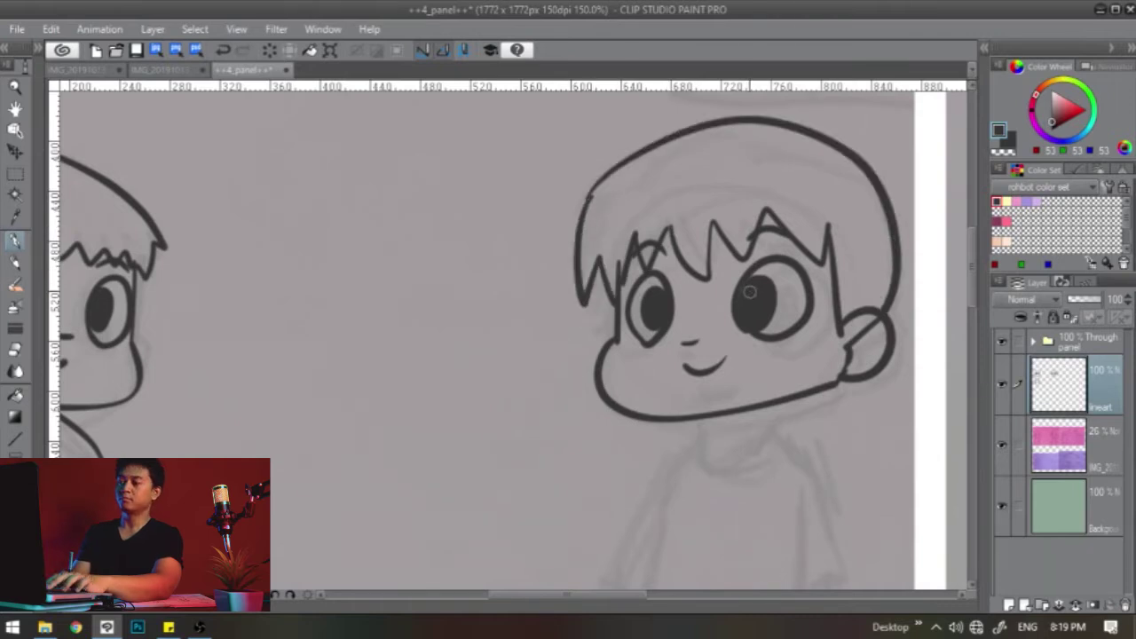
Ink the right character's body with neckline, T-shirt, sleeves, arms and legs down to the panel's lower edge
{"action": "left_click_drag", "start_coordinate": [750, 293], "coordinate": [650, 159]}
{"action": "mouse_move", "coordinate": [620, 280]}
{"action": "left_mouse_down"}
{"action": "mouse_move", "coordinate": [677, 271]}
{"action": "mouse_move", "coordinate": [754, 466]}
{"action": "left_mouse_up"}
{"action": "mouse_move", "coordinate": [588, 291]}
{"action": "left_mouse_down"}
{"action": "mouse_move", "coordinate": [545, 366]}
{"action": "mouse_move", "coordinate": [537, 451]}
{"action": "left_mouse_up"}
{"action": "left_click_drag", "start_coordinate": [581, 419], "coordinate": [574, 279]}
{"action": "key", "text": "ctrl+z"}
{"action": "mouse_move", "coordinate": [580, 209]}
{"action": "left_mouse_down"}
{"action": "mouse_move", "coordinate": [651, 419]}
{"action": "mouse_move", "coordinate": [695, 417]}
{"action": "left_mouse_up"}
{"action": "left_click_drag", "start_coordinate": [706, 204], "coordinate": [717, 426]}
{"action": "left_click_drag", "start_coordinate": [717, 265], "coordinate": [754, 261]}
{"action": "left_click_drag", "start_coordinate": [756, 306], "coordinate": [767, 451]}
{"action": "left_click_drag", "start_coordinate": [715, 423], "coordinate": [716, 462]}
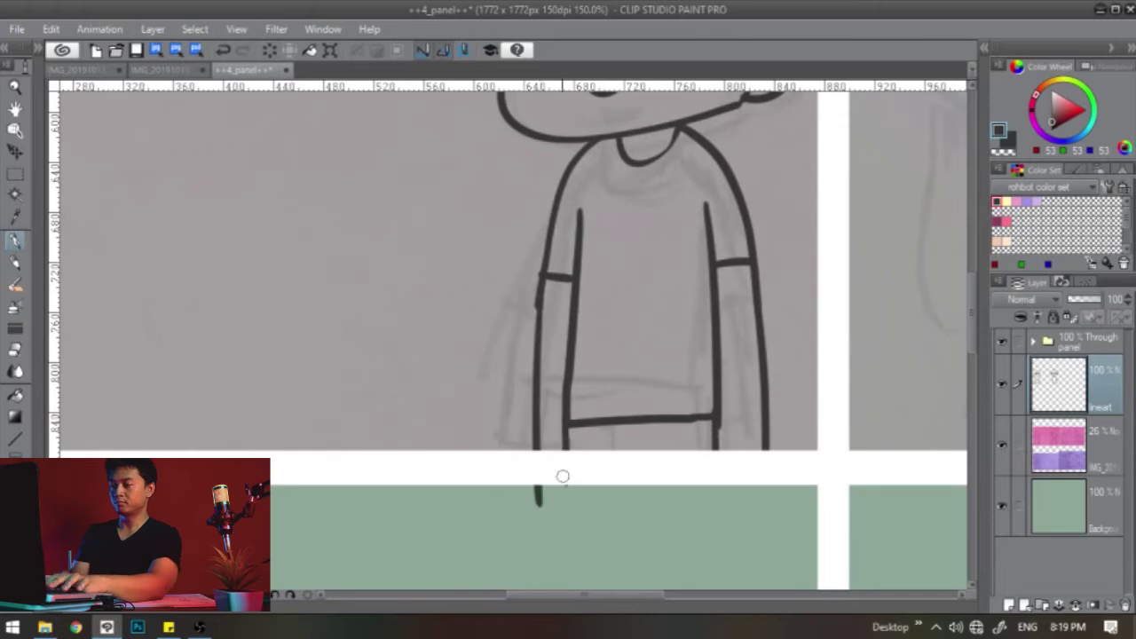
Erase the right character's arm line that overshoots below the first panel
{"action": "key", "text": "e"}
{"action": "left_click_drag", "start_coordinate": [535, 505], "coordinate": [527, 495]}
{"action": "key", "text": "p"}
{"action": "key", "text": "ctrl+minus"}
{"action": "key", "text": "ctrl+minus"}
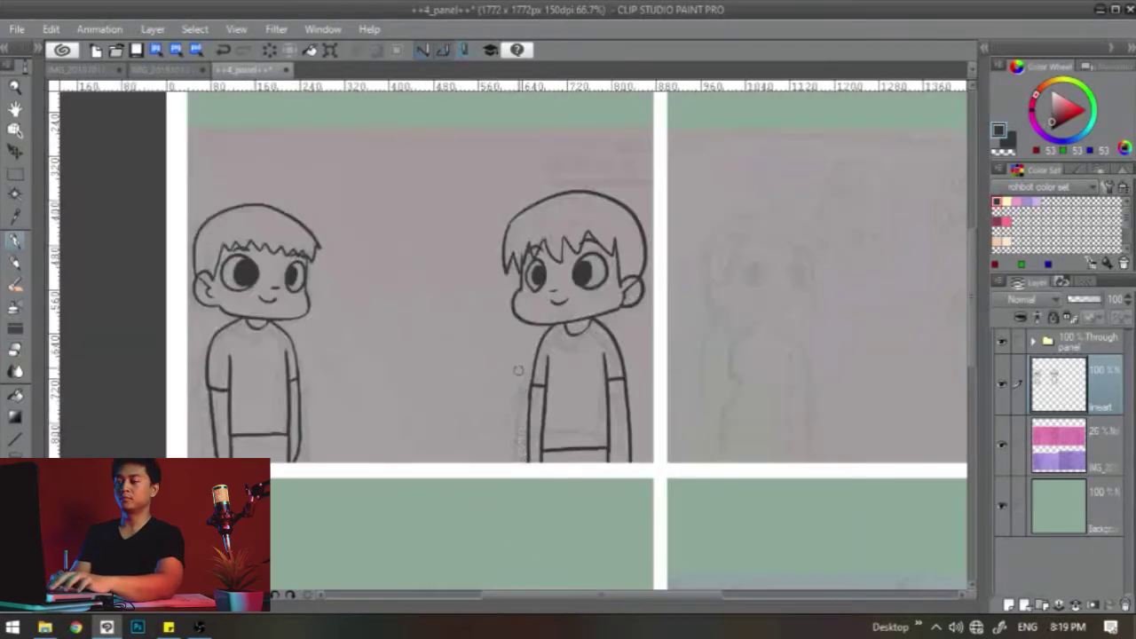
{"action": "left_click_drag", "start_coordinate": [572, 279], "coordinate": [635, 364]}
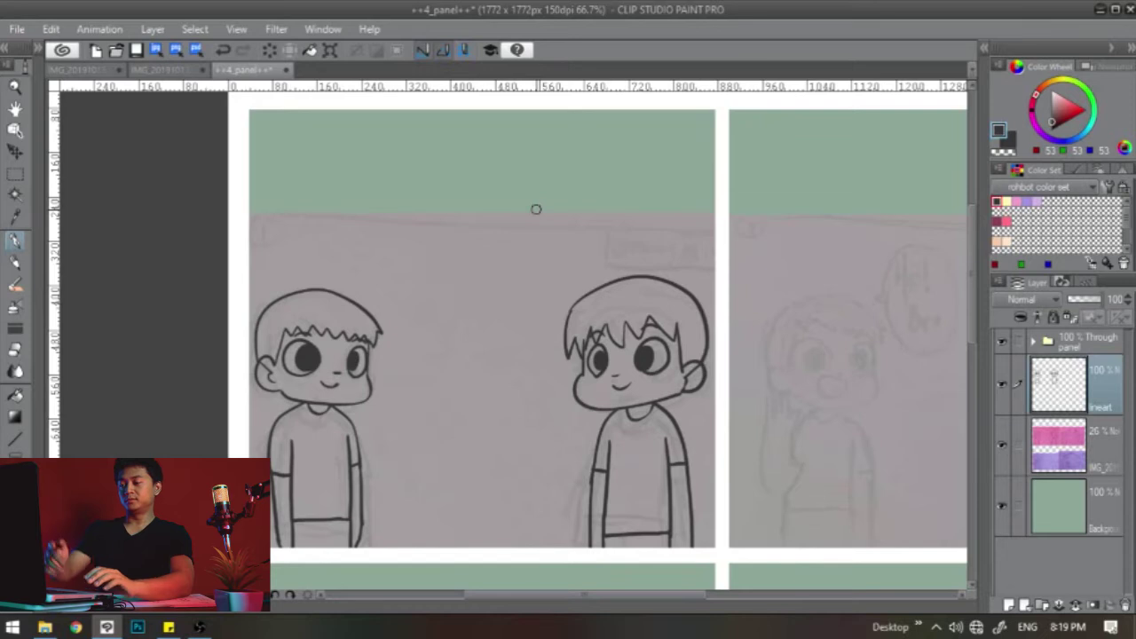
{"action": "scroll", "coordinate": [501, 257], "scroll_direction": "down", "scroll_amount": 1}
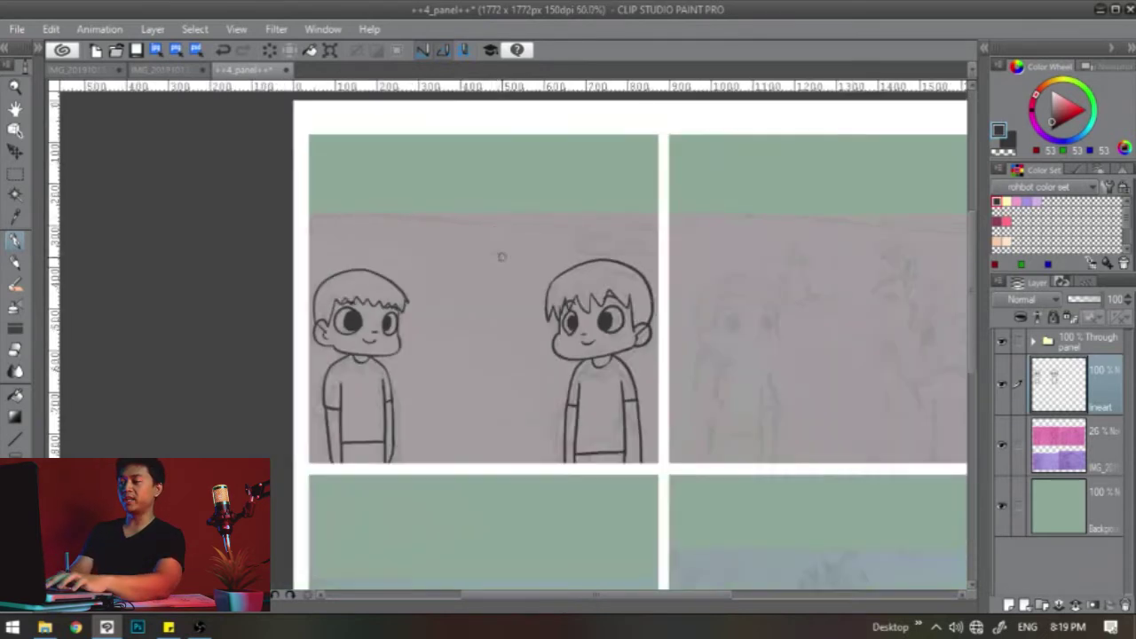
{"action": "left_click_drag", "start_coordinate": [639, 332], "coordinate": [538, 338]}
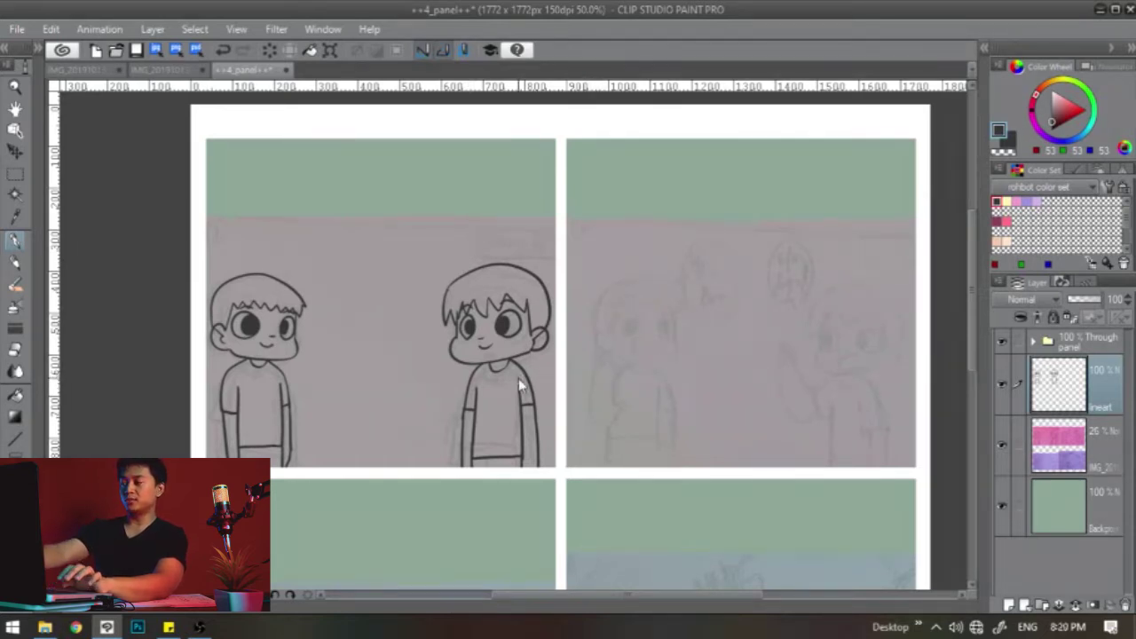
Try to duplicate the lineart layer and place the copied characters over the upper-right panel's sketch
{"action": "key", "text": "ctrl+v"}
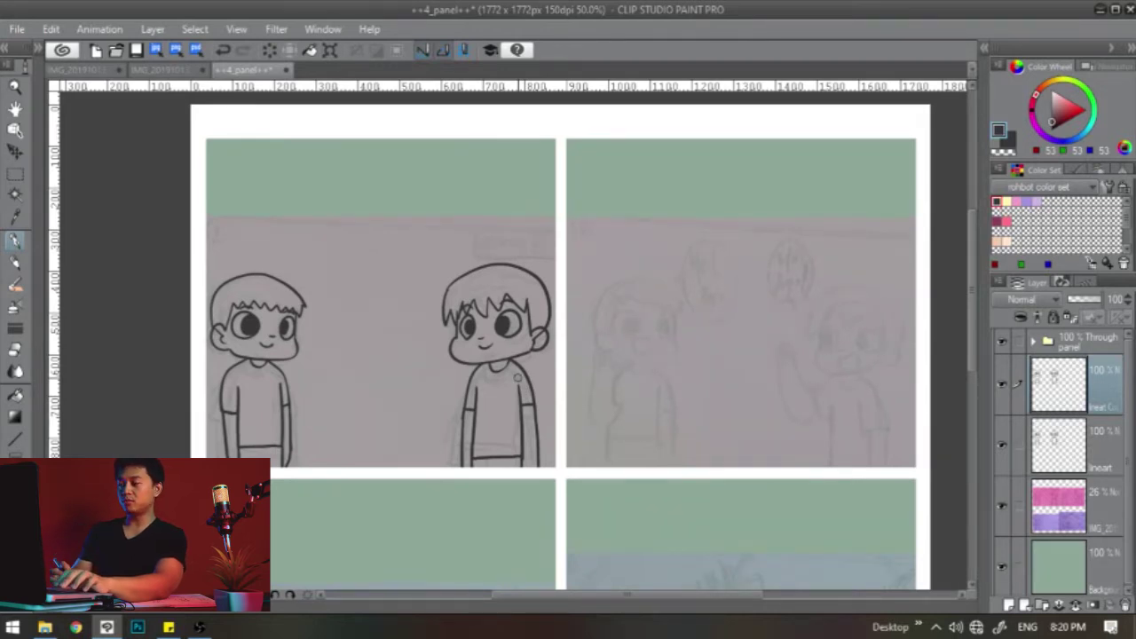
{"action": "key", "text": "ctrl+e"}
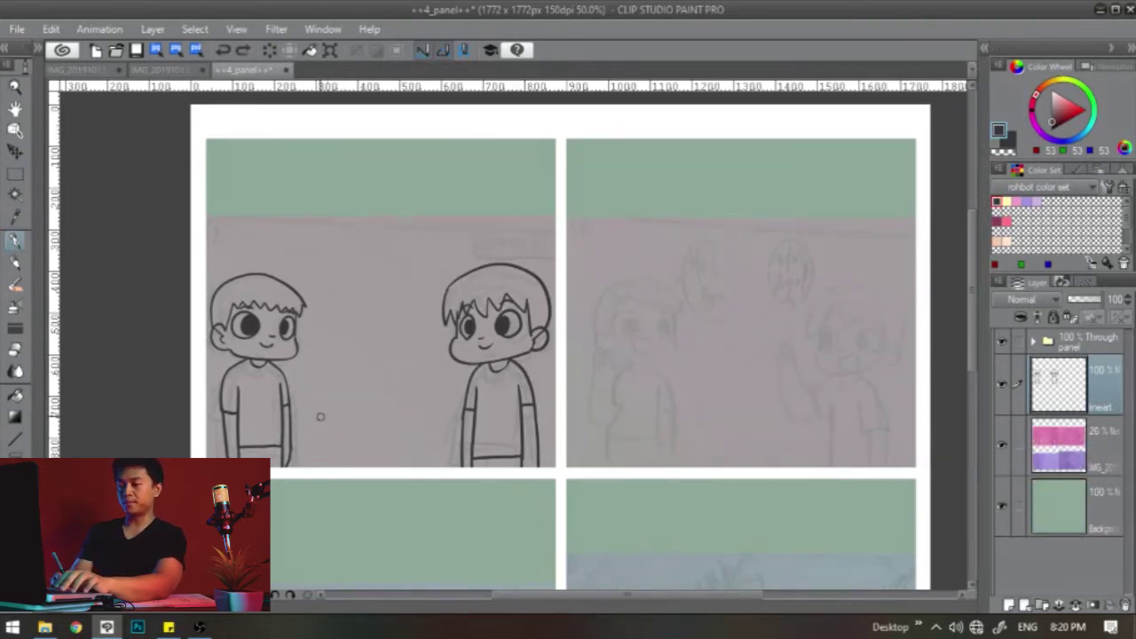
{"action": "key", "text": "o"}
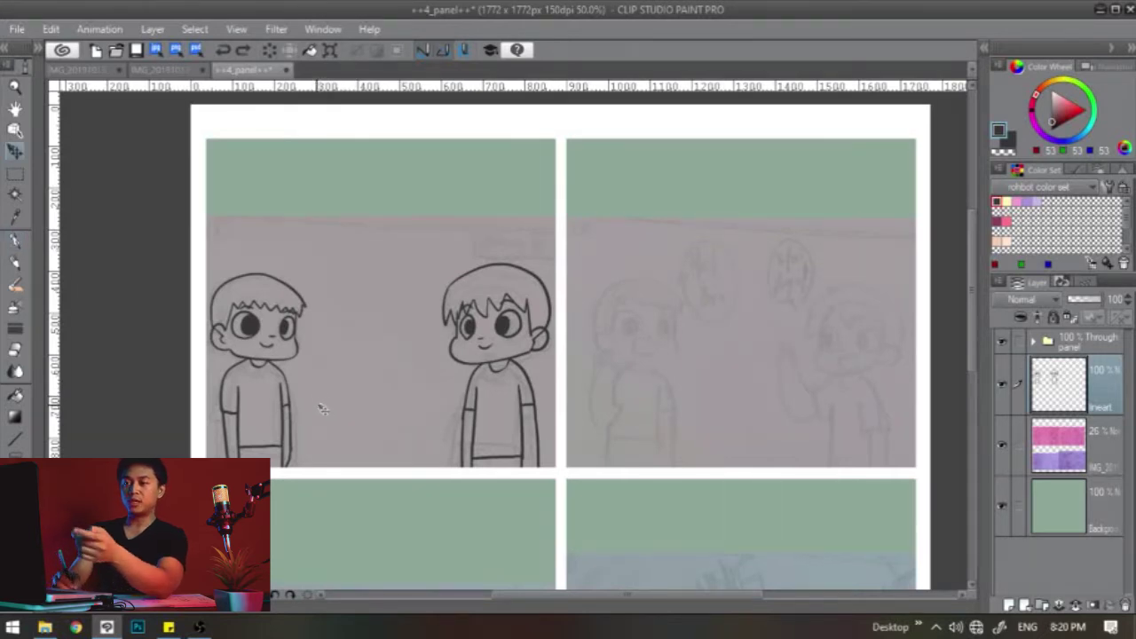
{"action": "left_click", "coordinate": [15, 156]}
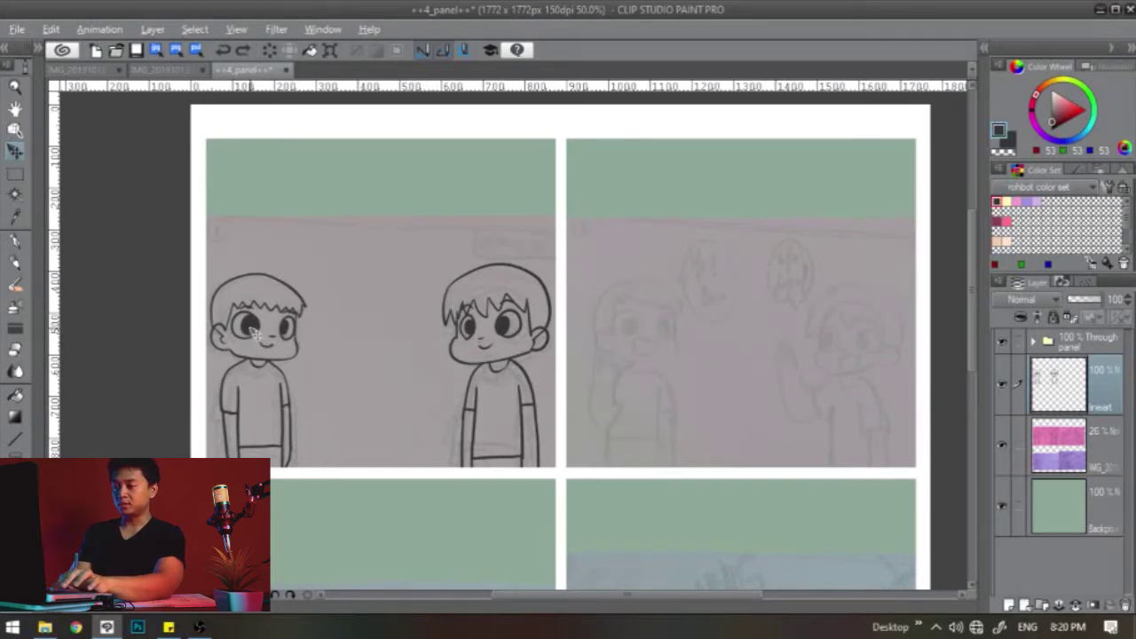
{"action": "key", "text": "ctrl+c"}
{"action": "key", "text": "ctrl+v"}
{"action": "left_click_drag", "start_coordinate": [255, 331], "coordinate": [621, 377]}
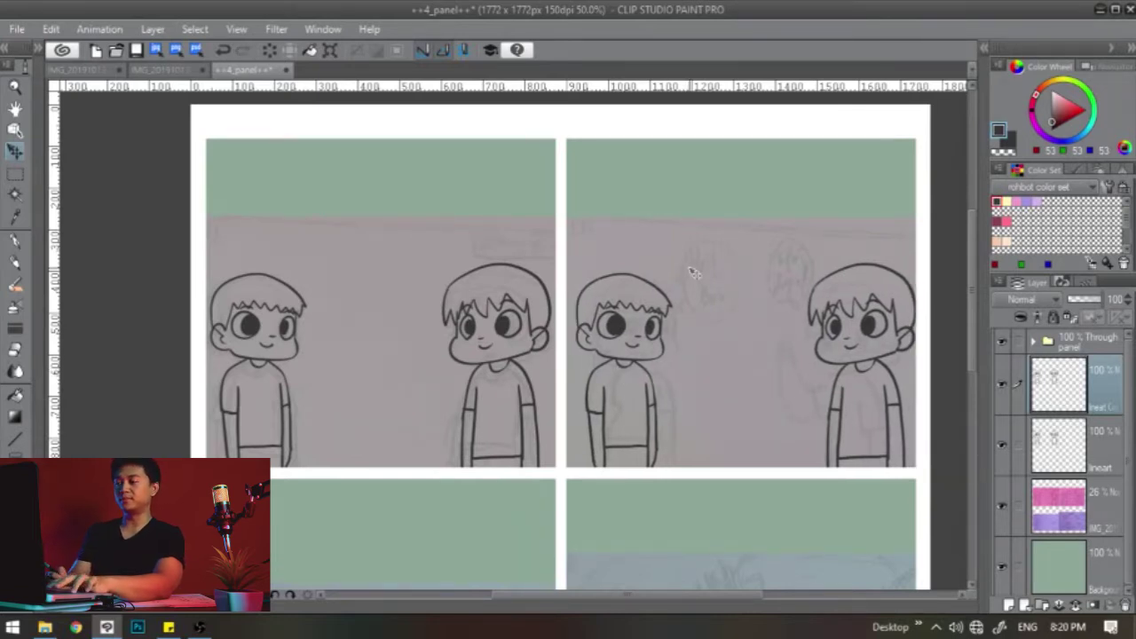
{"action": "key", "text": "ctrl+z"}
{"action": "key", "text": "ctrl+z"}
Select the right character in the first panel with a rectangular selection, shift it toward the panel's centre and deselect
{"action": "key", "text": "m"}
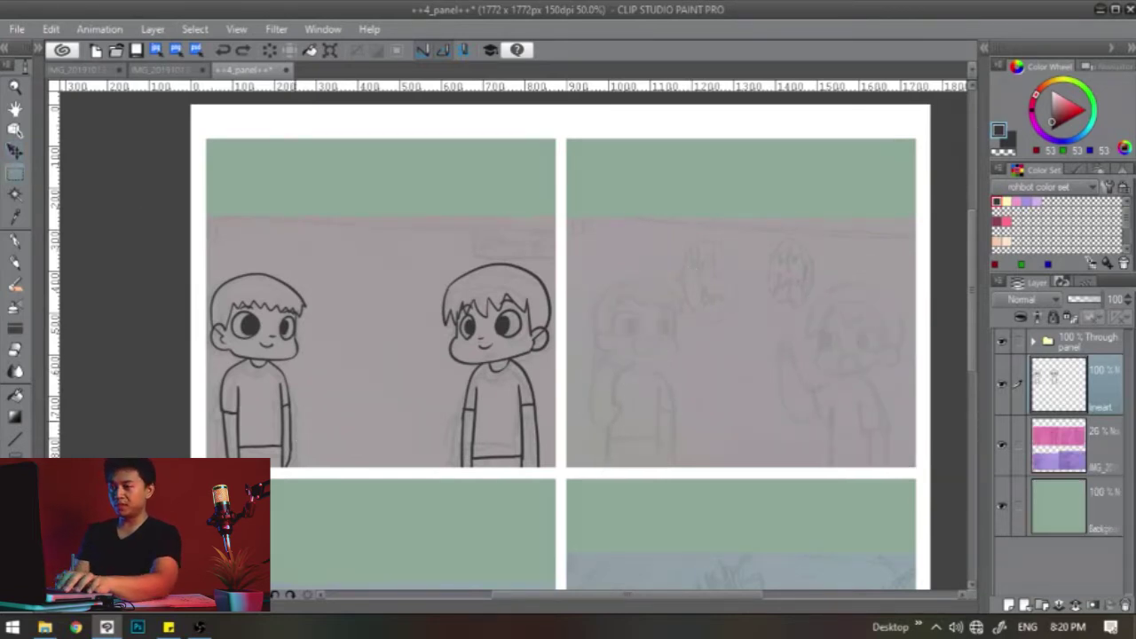
{"action": "left_click_drag", "start_coordinate": [397, 227], "coordinate": [564, 497]}
{"action": "key", "text": "k"}
{"action": "left_click_drag", "start_coordinate": [506, 358], "coordinate": [508, 363]}
{"action": "key", "text": "ctrl+d"}
Select the left character in the first panel with a rectangular selection and shift it toward the panel's centre
{"action": "key", "text": "m"}
{"action": "left_click_drag", "start_coordinate": [191, 229], "coordinate": [327, 510]}
{"action": "key", "text": "k"}
{"action": "left_click_drag", "start_coordinate": [288, 414], "coordinate": [330, 413]}
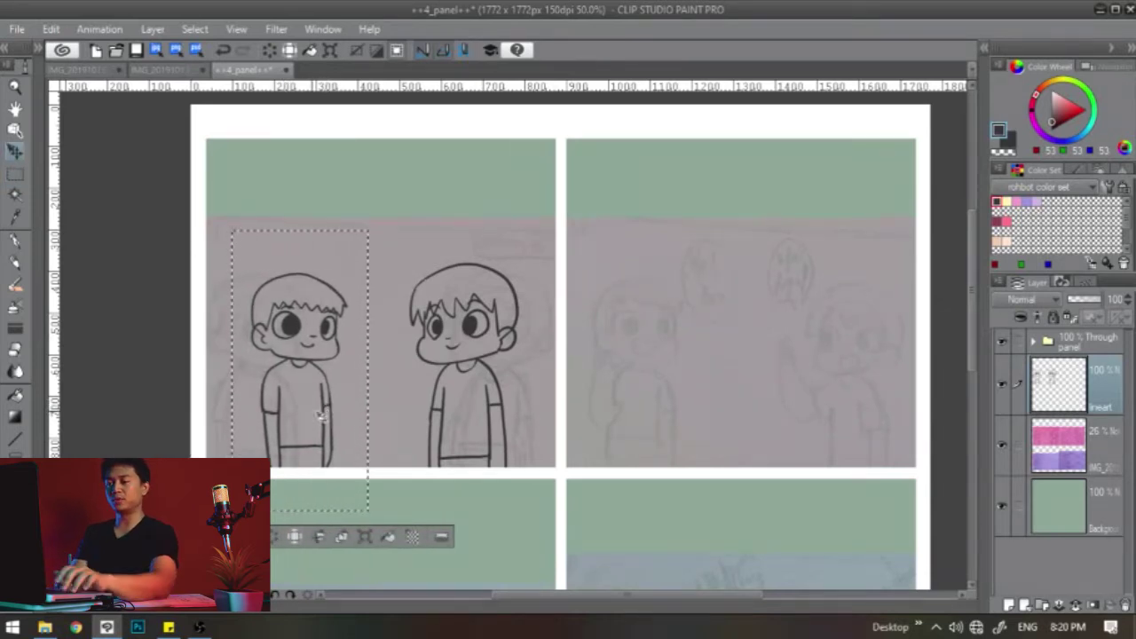
Enlarge the selected left character slightly with a transform and adjust its position
{"action": "key", "text": "ctrl+t"}
{"action": "left_click_drag", "start_coordinate": [368, 230], "coordinate": [376, 221]}
{"action": "left_click_drag", "start_coordinate": [343, 352], "coordinate": [341, 353]}
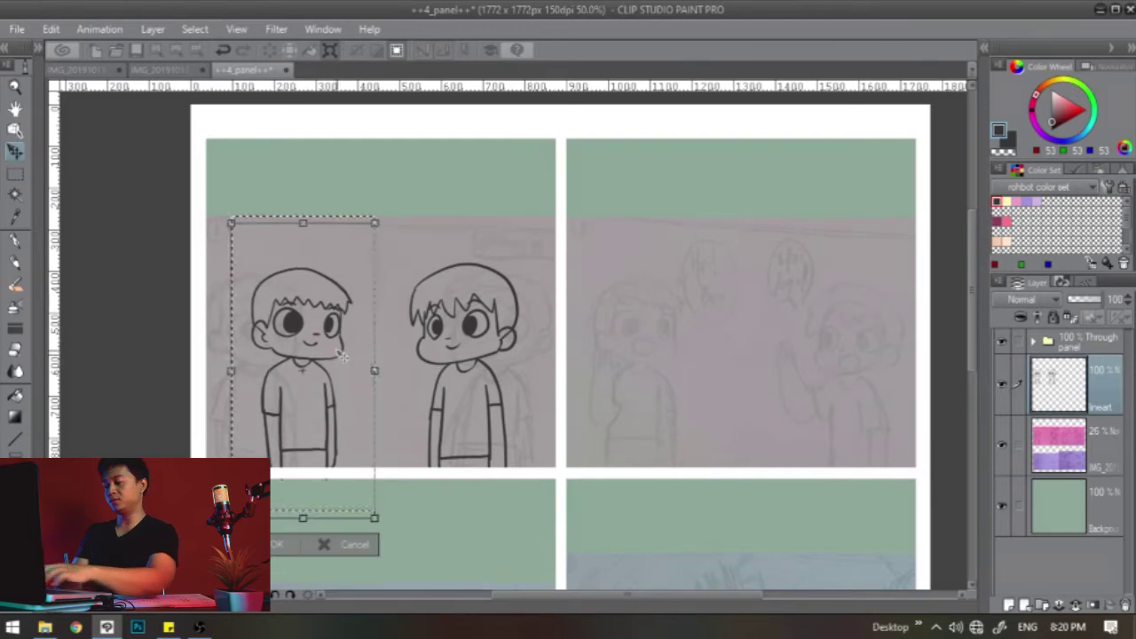
{"action": "key", "text": "Return"}
{"action": "key", "text": "Return"}
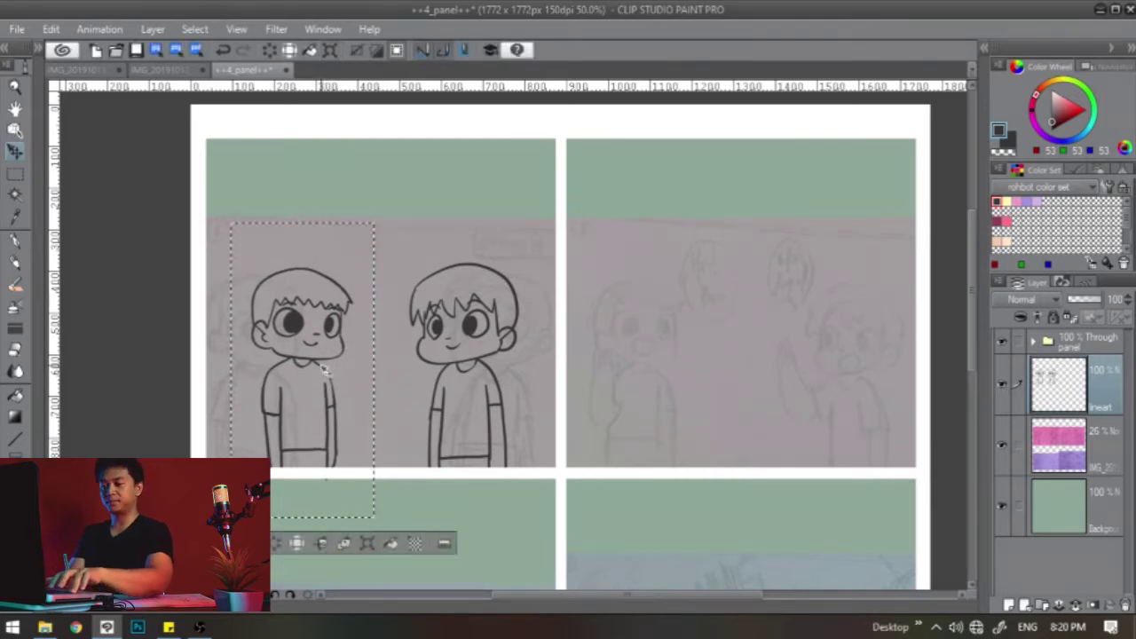
Deselect and enlarge both characters together with a transform so they fill more of the upper-left panel
{"action": "key", "text": "ctrl+d"}
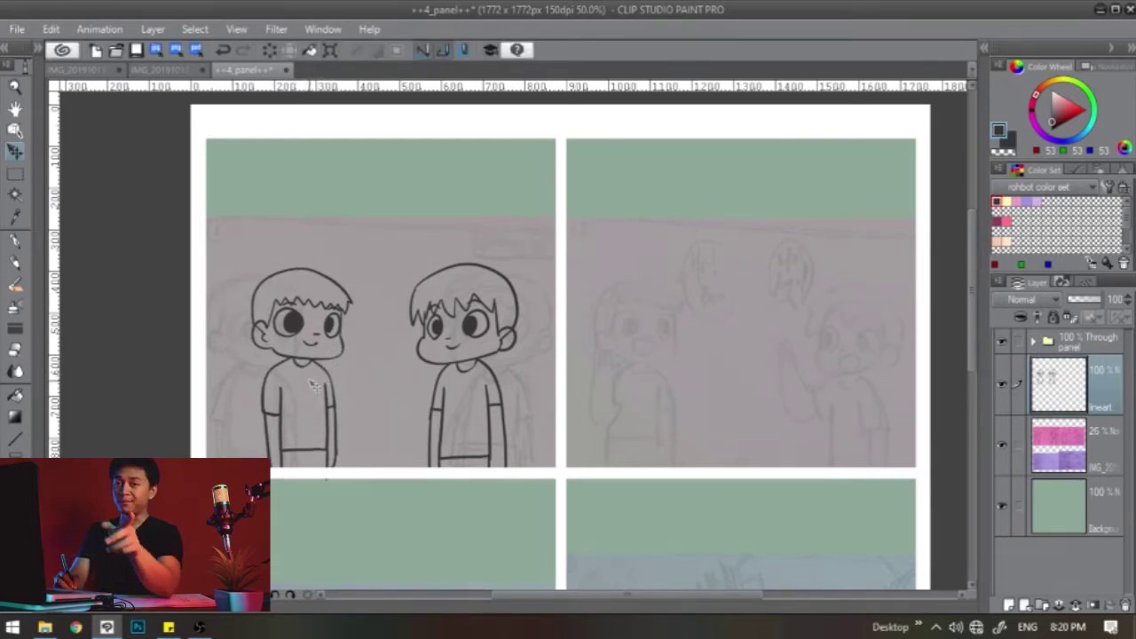
{"action": "key", "text": "ctrl+t"}
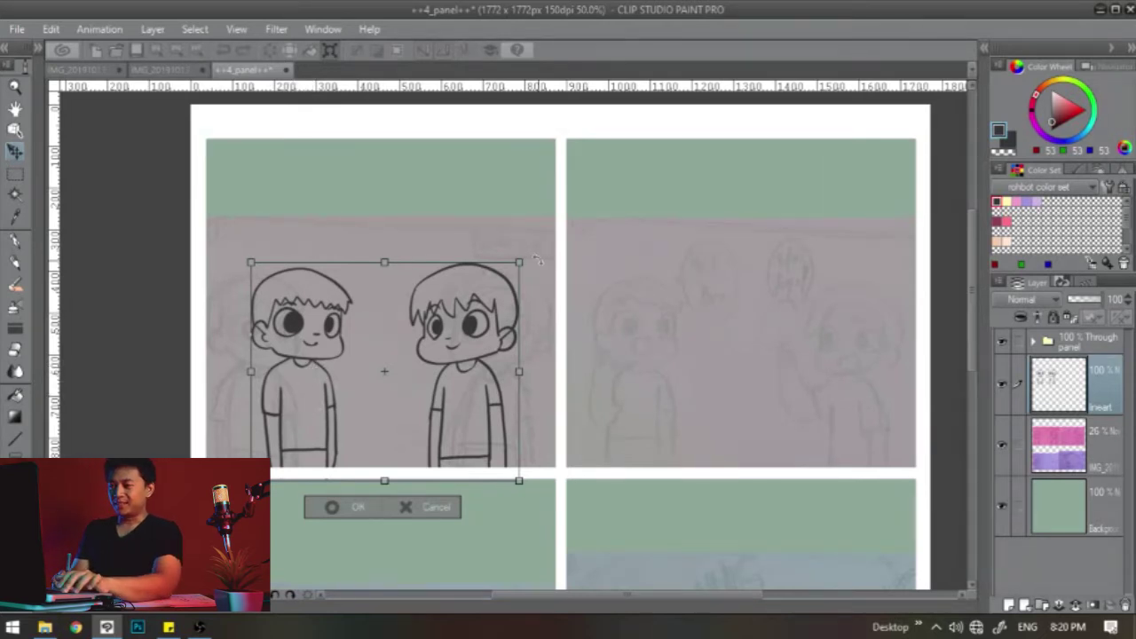
{"action": "left_click_drag", "start_coordinate": [519, 264], "coordinate": [558, 233]}
{"action": "left_click_drag", "start_coordinate": [523, 302], "coordinate": [501, 303]}
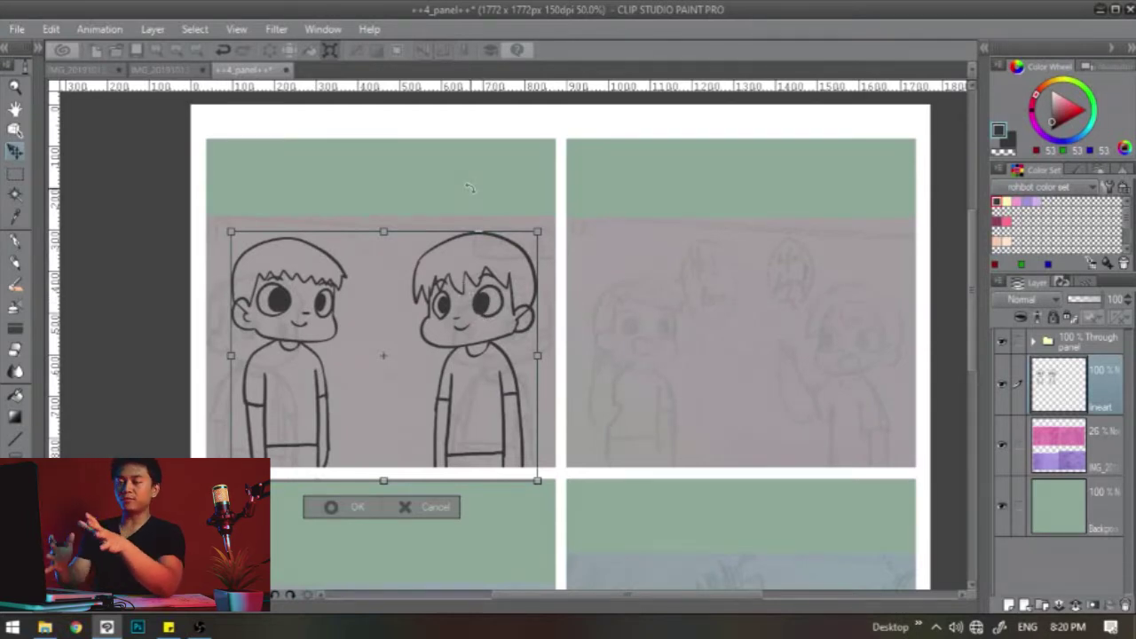
{"action": "key", "text": "Return"}
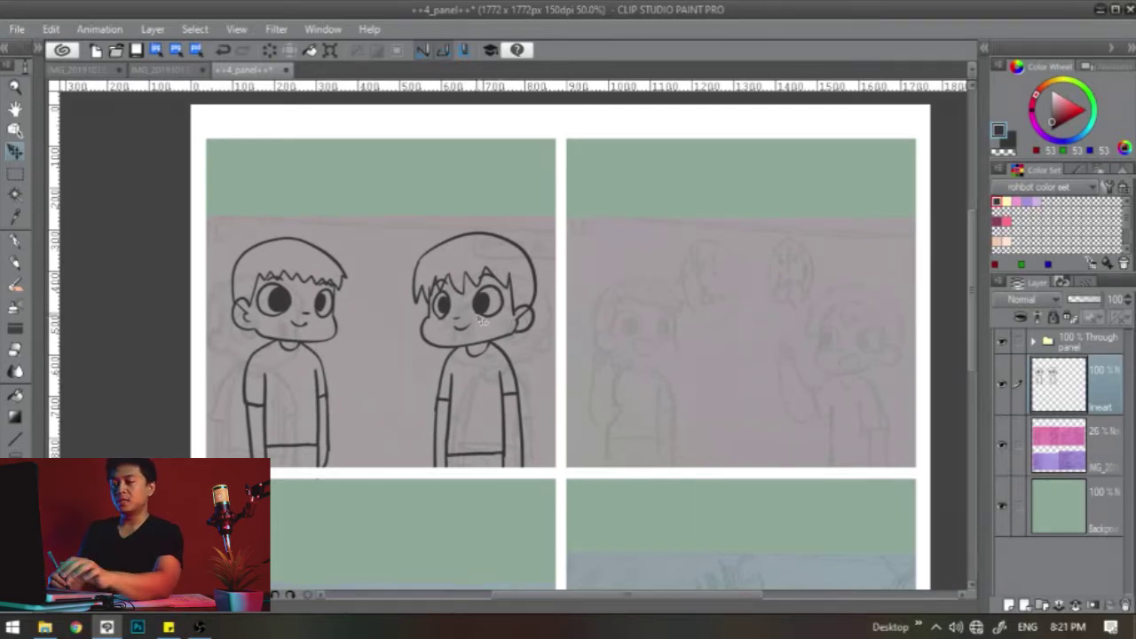
{"action": "key", "text": "p"}
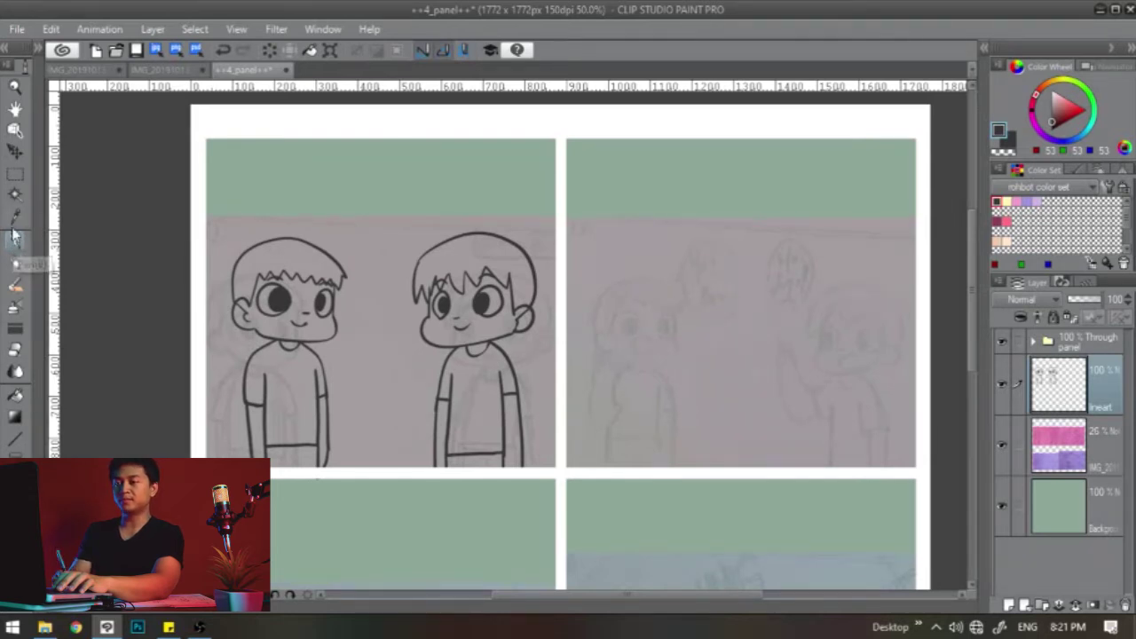
{"action": "mouse_move", "coordinate": [367, 184]}
{"action": "left_mouse_down"}
{"action": "mouse_move", "coordinate": [390, 173]}
{"action": "mouse_move", "coordinate": [532, 203]}
{"action": "left_mouse_up"}
{"action": "key", "text": "ctrl+z"}
{"action": "left_click_drag", "start_coordinate": [466, 358], "coordinate": [401, 264]}
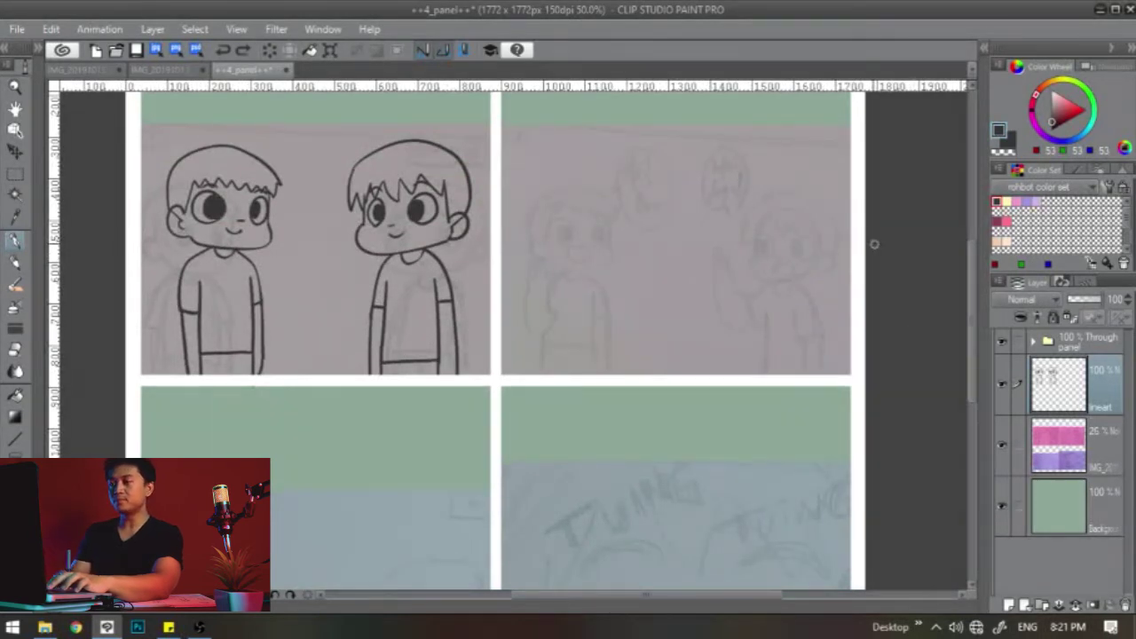
{"action": "left_click_drag", "start_coordinate": [421, 199], "coordinate": [427, 296]}
Duplicate the lineart layer and place the copied pair of characters in the upper-right panel
{"action": "key", "text": "k"}
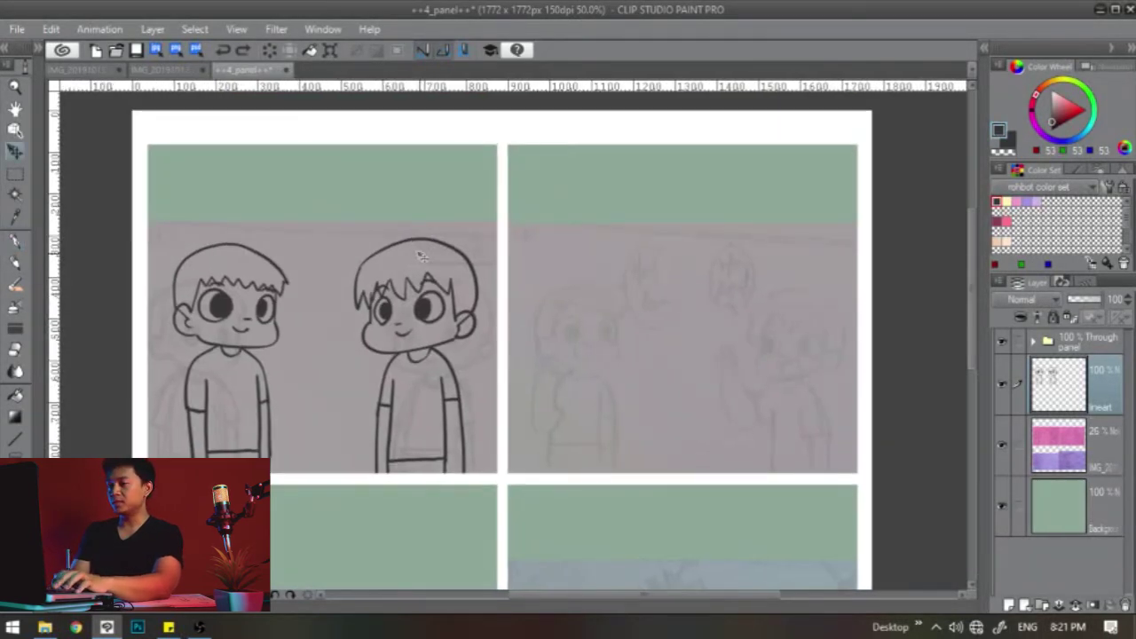
{"action": "left_click_drag", "start_coordinate": [381, 354], "coordinate": [428, 309]}
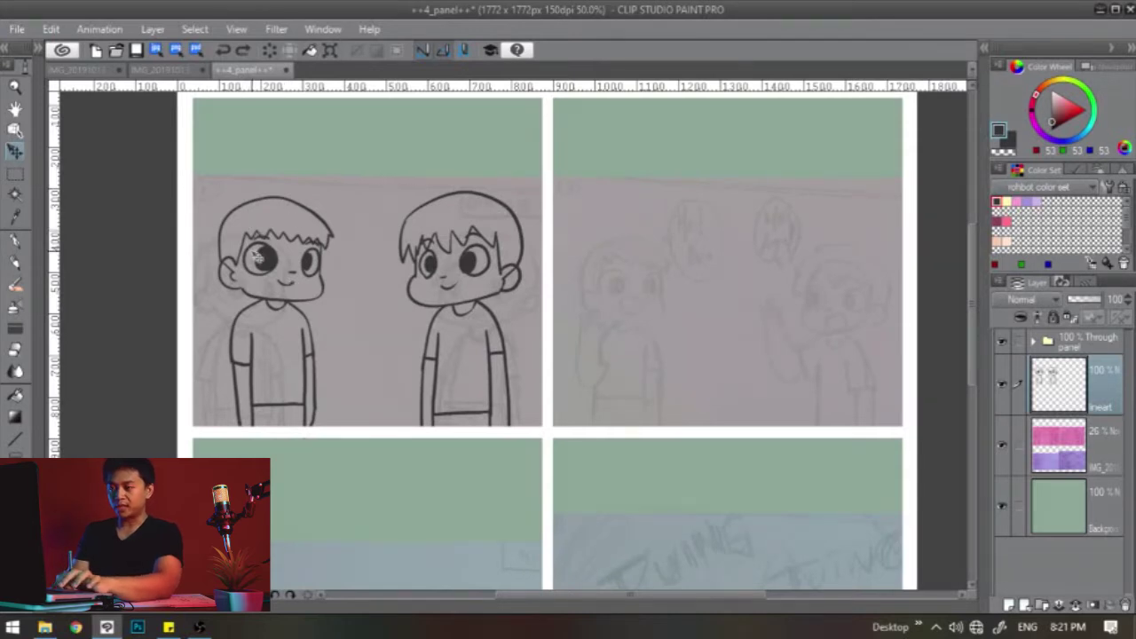
{"action": "left_click_drag", "start_coordinate": [260, 256], "coordinate": [627, 271]}
{"action": "key", "text": "ctrl+c"}
{"action": "key", "text": "ctrl+v"}
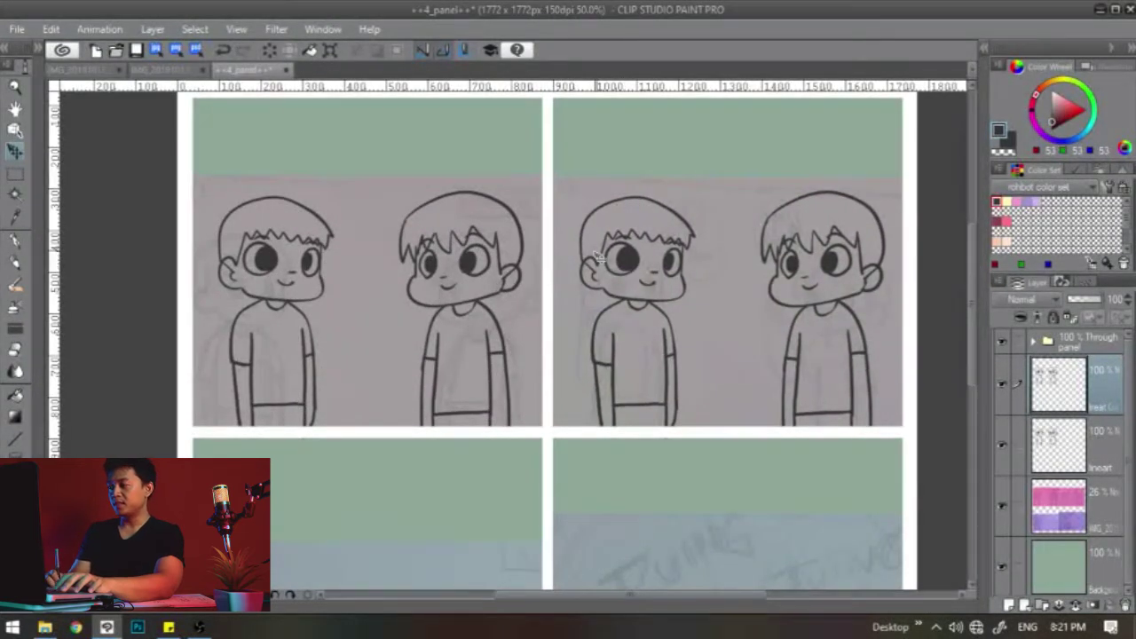
Hide the photographed sketch layer and try the copied lineart layer at 14% opacity before restoring it to 100%
{"action": "left_click", "coordinate": [1002, 508]}
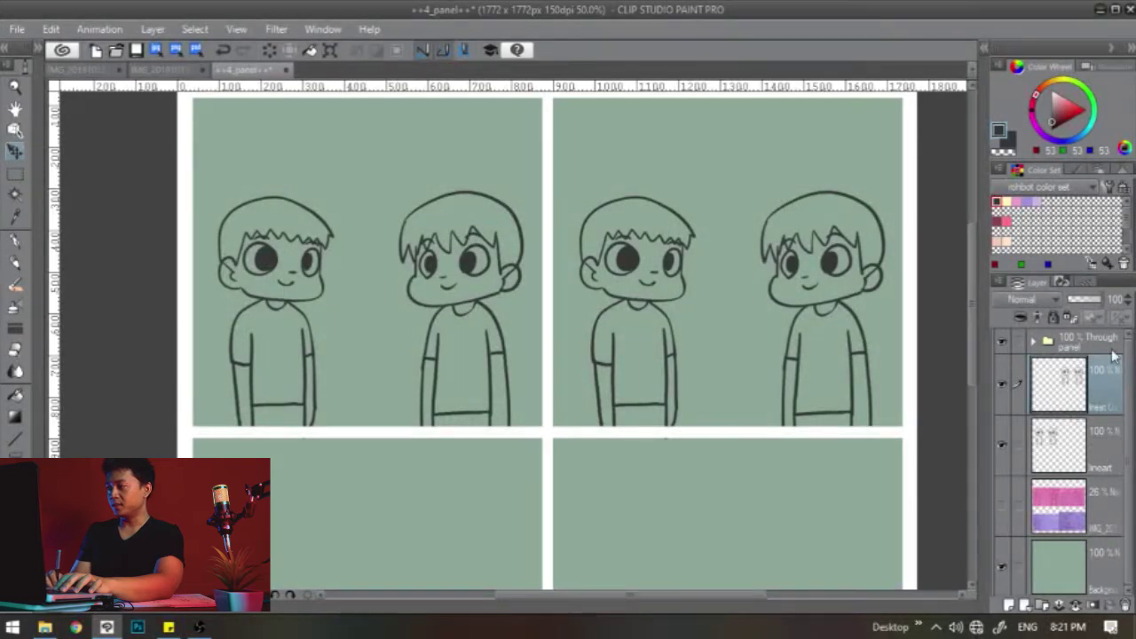
{"action": "left_click_drag", "start_coordinate": [1080, 300], "coordinate": [1075, 301]}
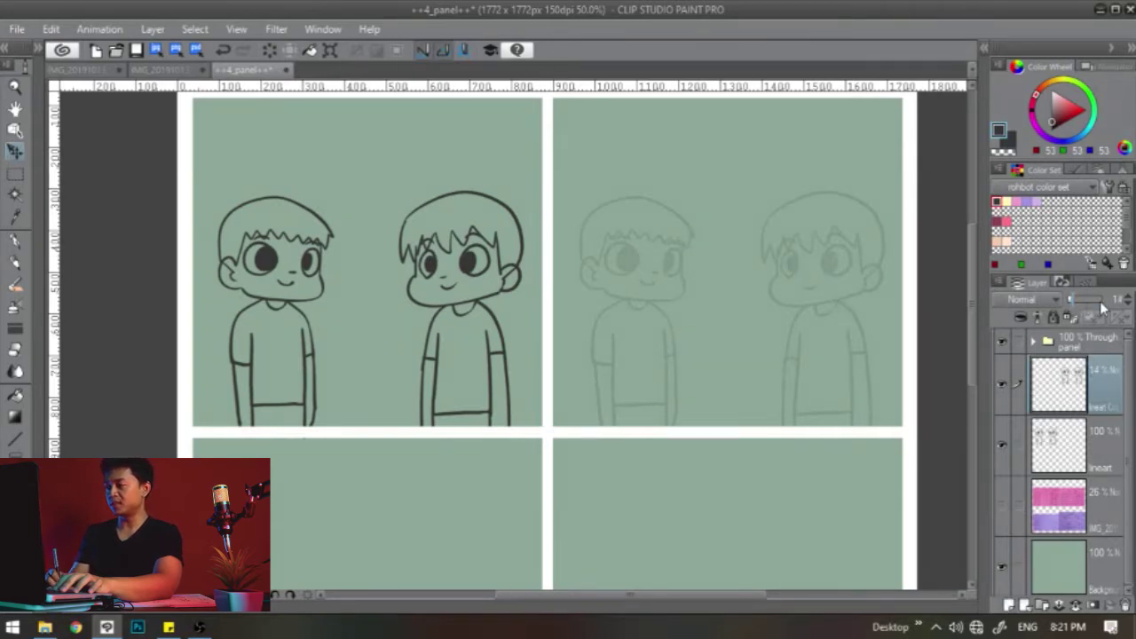
{"action": "left_click_drag", "start_coordinate": [1102, 307], "coordinate": [1112, 302]}
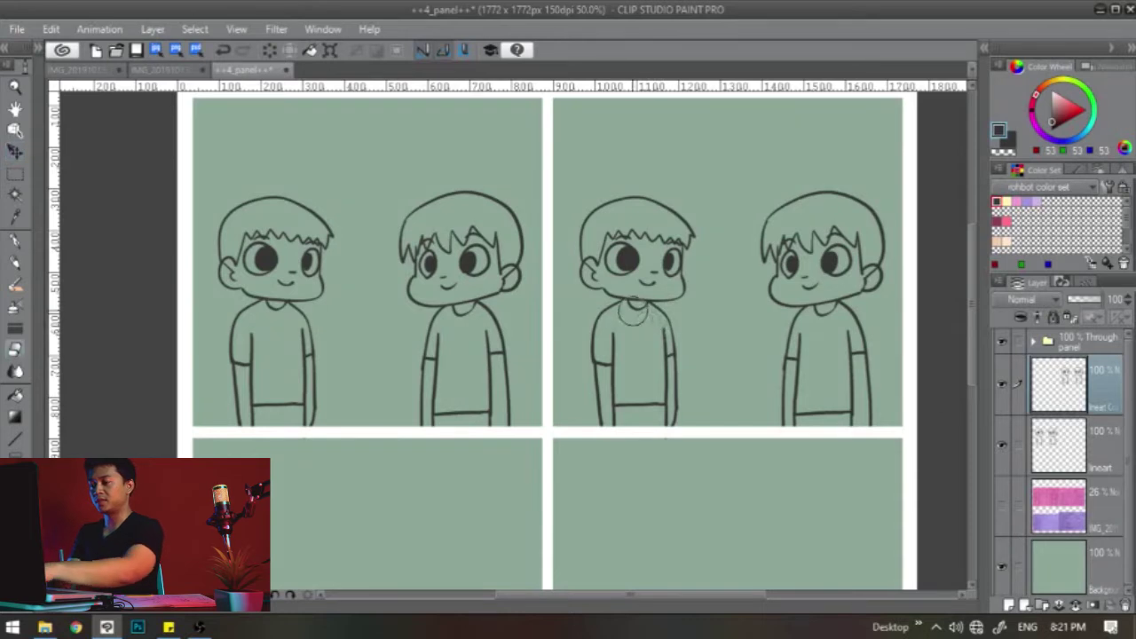
Redraw the left character's outer arm in the upper-right panel as a bent forearm with a raised waving hand
{"action": "left_click", "coordinate": [609, 305], "text": "ctrl"}
{"action": "left_click", "coordinate": [593, 298], "text": "ctrl"}
{"action": "mouse_move", "coordinate": [582, 444]}
{"action": "left_mouse_down"}
{"action": "mouse_move", "coordinate": [577, 350]}
{"action": "mouse_move", "coordinate": [606, 354]}
{"action": "mouse_move", "coordinate": [616, 372]}
{"action": "mouse_move", "coordinate": [599, 441]}
{"action": "mouse_move", "coordinate": [611, 456]}
{"action": "left_mouse_up"}
{"action": "mouse_move", "coordinate": [579, 372]}
{"action": "left_mouse_down"}
{"action": "mouse_move", "coordinate": [580, 320]}
{"action": "mouse_move", "coordinate": [620, 343]}
{"action": "mouse_move", "coordinate": [624, 331]}
{"action": "mouse_move", "coordinate": [612, 344]}
{"action": "mouse_move", "coordinate": [595, 302]}
{"action": "mouse_move", "coordinate": [593, 321]}
{"action": "mouse_move", "coordinate": [616, 315]}
{"action": "mouse_move", "coordinate": [599, 319]}
{"action": "mouse_move", "coordinate": [577, 223]}
{"action": "left_mouse_up"}
{"action": "key", "text": "p"}
{"action": "mouse_move", "coordinate": [594, 261]}
{"action": "left_mouse_down"}
{"action": "mouse_move", "coordinate": [613, 282]}
{"action": "mouse_move", "coordinate": [627, 261]}
{"action": "mouse_move", "coordinate": [621, 284]}
{"action": "mouse_move", "coordinate": [638, 258]}
{"action": "mouse_move", "coordinate": [635, 287]}
{"action": "mouse_move", "coordinate": [648, 258]}
{"action": "mouse_move", "coordinate": [645, 302]}
{"action": "mouse_move", "coordinate": [659, 306]}
{"action": "mouse_move", "coordinate": [621, 312]}
{"action": "mouse_move", "coordinate": [639, 372]}
{"action": "mouse_move", "coordinate": [632, 402]}
{"action": "mouse_move", "coordinate": [609, 409]}
{"action": "mouse_move", "coordinate": [589, 342]}
{"action": "mouse_move", "coordinate": [600, 262]}
{"action": "mouse_move", "coordinate": [605, 385]}
{"action": "left_mouse_up"}
{"action": "key", "text": "ctrl+z"}
{"action": "mouse_move", "coordinate": [603, 283]}
{"action": "left_mouse_down"}
{"action": "mouse_move", "coordinate": [616, 446]}
{"action": "mouse_move", "coordinate": [658, 441]}
{"action": "mouse_move", "coordinate": [624, 486]}
{"action": "left_mouse_up"}
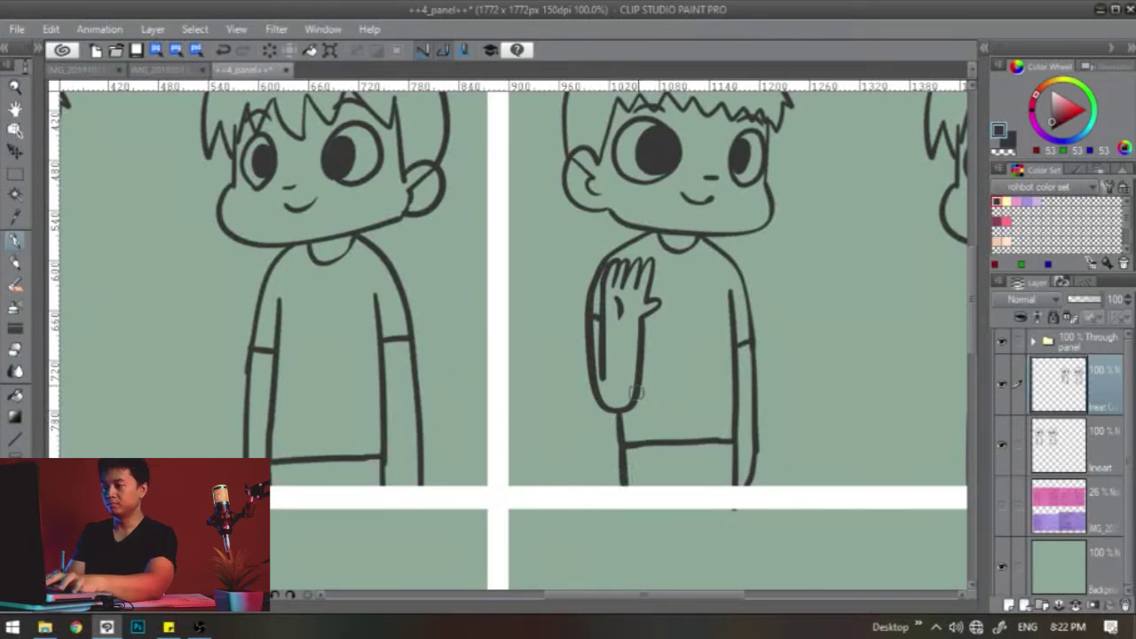
Erase the left character's smile in the upper-right panel and draw an open mouth in its place
{"action": "key", "text": "e"}
{"action": "mouse_move", "coordinate": [695, 189]}
{"action": "left_mouse_down"}
{"action": "mouse_move", "coordinate": [706, 203]}
{"action": "mouse_move", "coordinate": [721, 186]}
{"action": "mouse_move", "coordinate": [725, 213]}
{"action": "mouse_move", "coordinate": [694, 224]}
{"action": "mouse_move", "coordinate": [686, 194]}
{"action": "mouse_move", "coordinate": [637, 307]}
{"action": "mouse_move", "coordinate": [679, 321]}
{"action": "mouse_move", "coordinate": [648, 346]}
{"action": "mouse_move", "coordinate": [626, 309]}
{"action": "mouse_move", "coordinate": [635, 302]}
{"action": "left_mouse_up"}
{"action": "key", "text": "p"}
{"action": "key", "text": "ctrl+z"}
{"action": "key", "text": "c"}
{"action": "key", "text": "ctrl+z"}
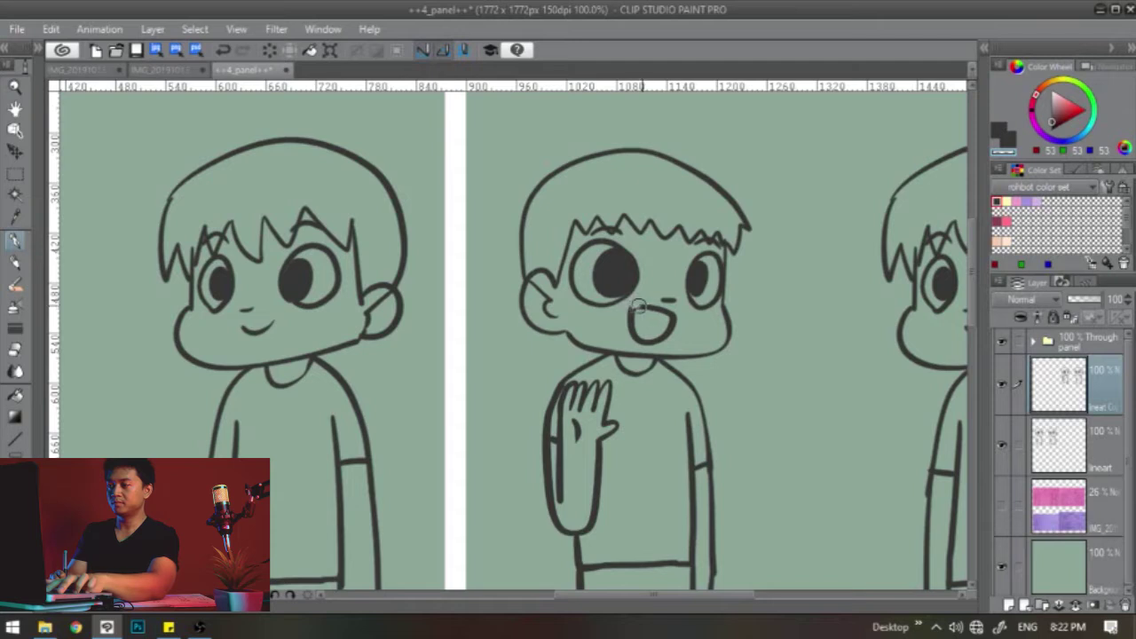
{"action": "key", "text": "c"}
{"action": "key", "text": "ctrl+z"}
{"action": "mouse_move", "coordinate": [632, 305]}
{"action": "left_mouse_down"}
{"action": "mouse_move", "coordinate": [648, 305]}
{"action": "mouse_move", "coordinate": [545, 307]}
{"action": "left_mouse_up"}
Erase the right character's inner arm in the upper-right panel and draw a bent forearm with a raised waving hand
{"action": "mouse_move", "coordinate": [666, 358]}
{"action": "left_mouse_down"}
{"action": "mouse_move", "coordinate": [566, 250]}
{"action": "mouse_move", "coordinate": [446, 255]}
{"action": "left_mouse_up"}
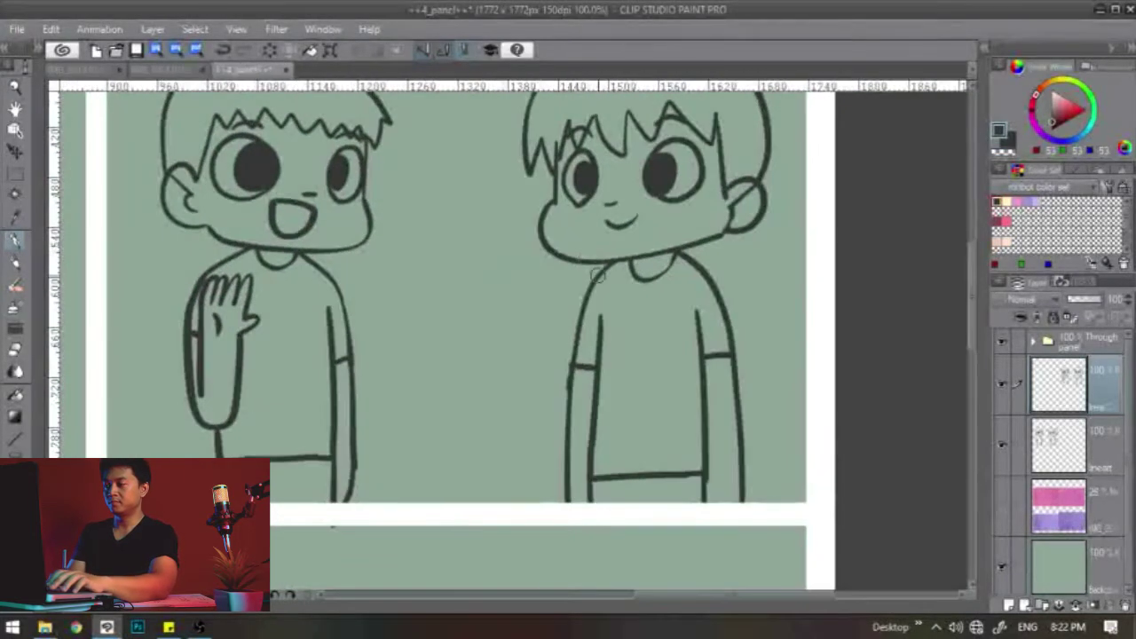
{"action": "mouse_move", "coordinate": [568, 367]}
{"action": "left_mouse_down"}
{"action": "mouse_move", "coordinate": [563, 495]}
{"action": "mouse_move", "coordinate": [563, 335]}
{"action": "mouse_move", "coordinate": [573, 348]}
{"action": "left_mouse_up"}
{"action": "key", "text": "p"}
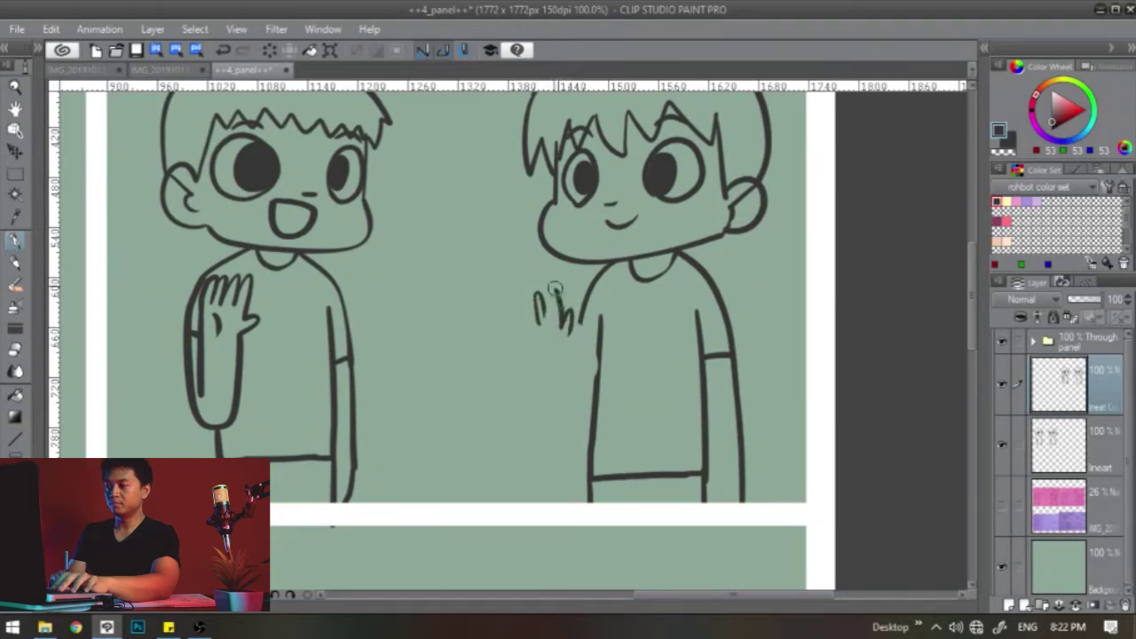
{"action": "mouse_move", "coordinate": [544, 312]}
{"action": "left_mouse_down"}
{"action": "mouse_move", "coordinate": [554, 306]}
{"action": "mouse_move", "coordinate": [533, 319]}
{"action": "left_mouse_up"}
{"action": "key", "text": "ctrl+z"}
{"action": "key", "text": "c"}
{"action": "key", "text": "c"}
{"action": "left_click_drag", "start_coordinate": [532, 307], "coordinate": [541, 377]}
{"action": "key", "text": "ctrl+z"}
{"action": "mouse_move", "coordinate": [530, 318]}
{"action": "left_mouse_down"}
{"action": "mouse_move", "coordinate": [543, 402]}
{"action": "mouse_move", "coordinate": [563, 421]}
{"action": "mouse_move", "coordinate": [587, 414]}
{"action": "left_mouse_up"}
{"action": "left_click_drag", "start_coordinate": [571, 334], "coordinate": [582, 392]}
{"action": "left_click_drag", "start_coordinate": [579, 315], "coordinate": [579, 356]}
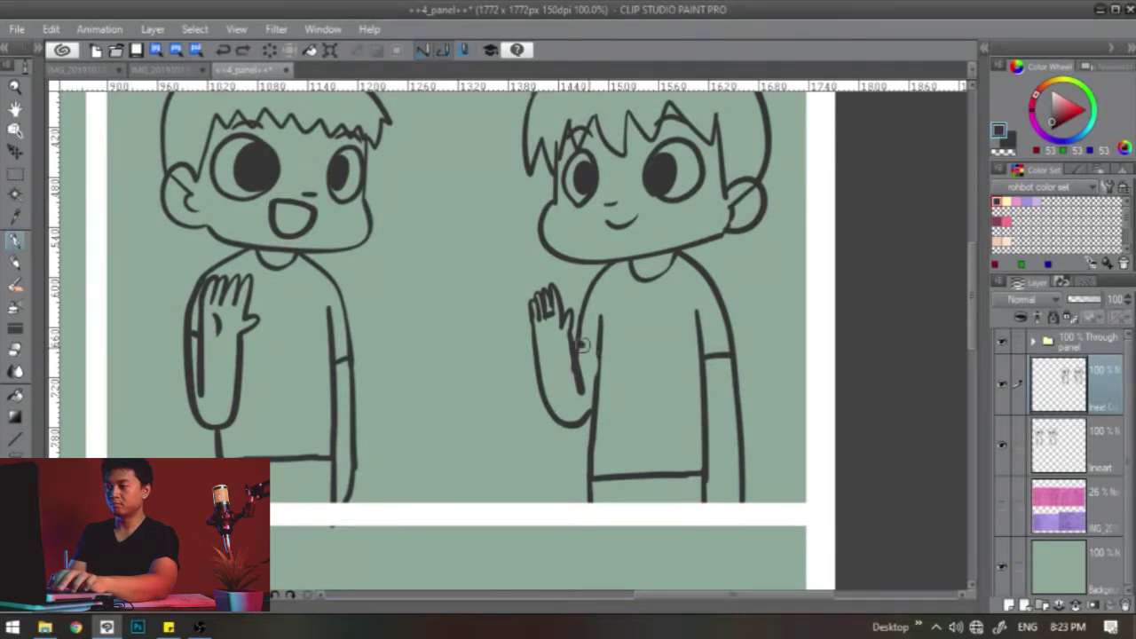
Replace the right character's smile in the upper-right panel with an open mouth
{"action": "key", "text": "c"}
{"action": "mouse_move", "coordinate": [620, 229]}
{"action": "left_mouse_down"}
{"action": "mouse_move", "coordinate": [633, 220]}
{"action": "mouse_move", "coordinate": [612, 223]}
{"action": "mouse_move", "coordinate": [658, 215]}
{"action": "mouse_move", "coordinate": [638, 253]}
{"action": "mouse_move", "coordinate": [602, 238]}
{"action": "mouse_move", "coordinate": [625, 210]}
{"action": "mouse_move", "coordinate": [603, 382]}
{"action": "mouse_move", "coordinate": [634, 361]}
{"action": "mouse_move", "coordinate": [612, 380]}
{"action": "left_mouse_up"}
{"action": "key", "text": "c"}
{"action": "scroll", "coordinate": [628, 319], "scroll_direction": "down", "scroll_amount": 1}
{"action": "scroll", "coordinate": [628, 327], "scroll_direction": "down", "scroll_amount": 2}
{"action": "left_click_drag", "start_coordinate": [532, 373], "coordinate": [629, 309]}
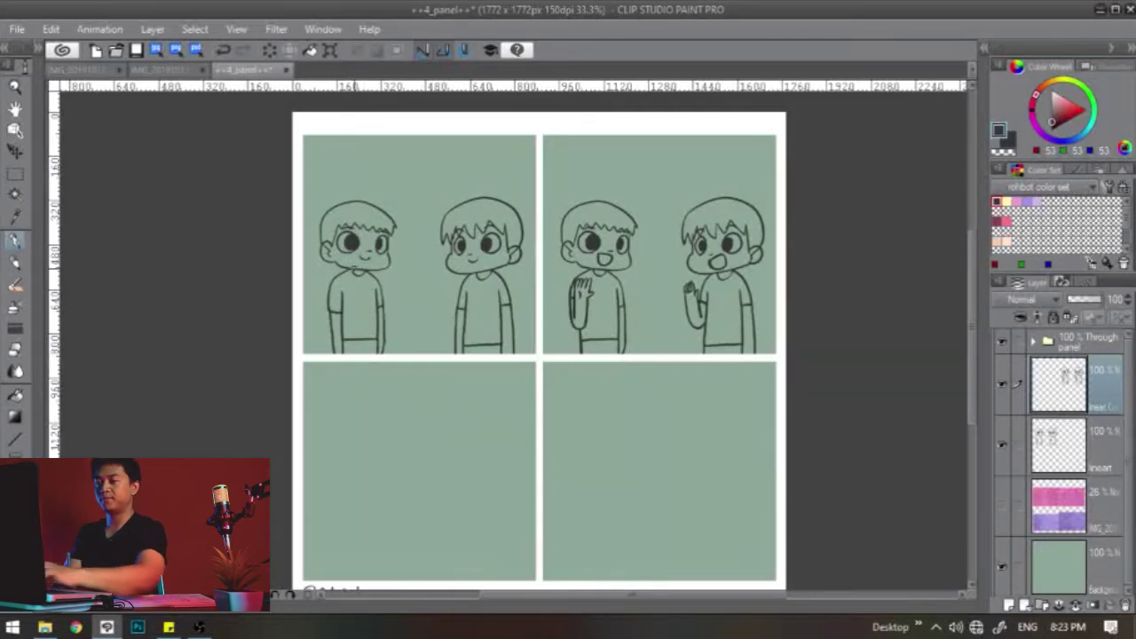
Draw short motion lines beside the first panel's characters' outer arms and beside the second panel's waving arms
{"action": "scroll", "coordinate": [362, 289], "scroll_direction": "up", "scroll_amount": 1}
{"action": "left_click_drag", "start_coordinate": [298, 314], "coordinate": [420, 309]}
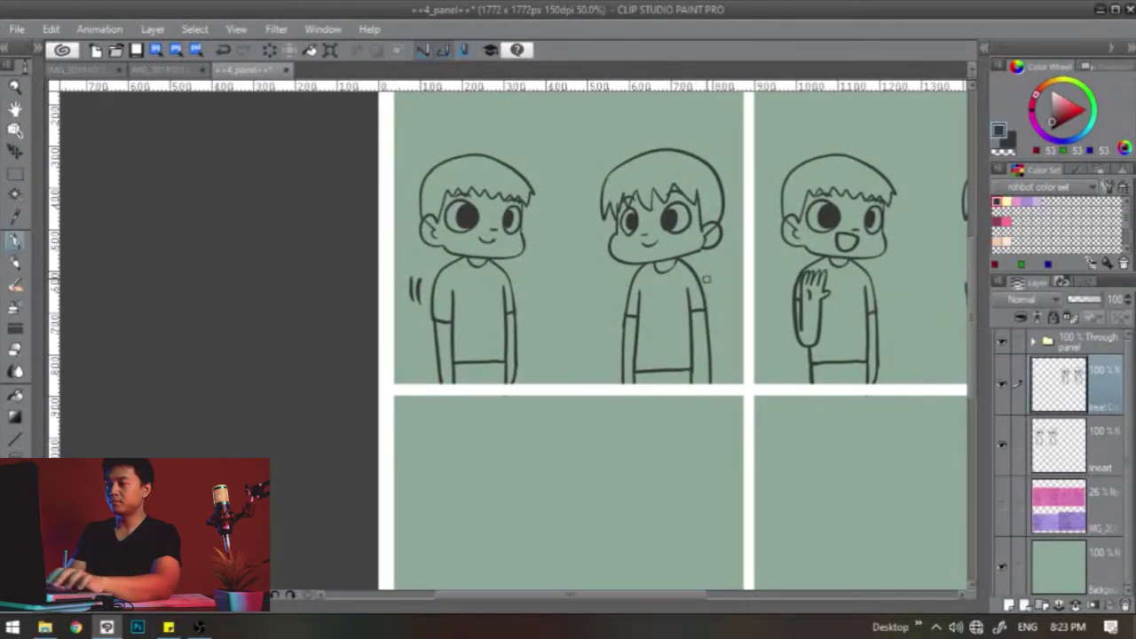
{"action": "left_click_drag", "start_coordinate": [887, 282], "coordinate": [535, 275]}
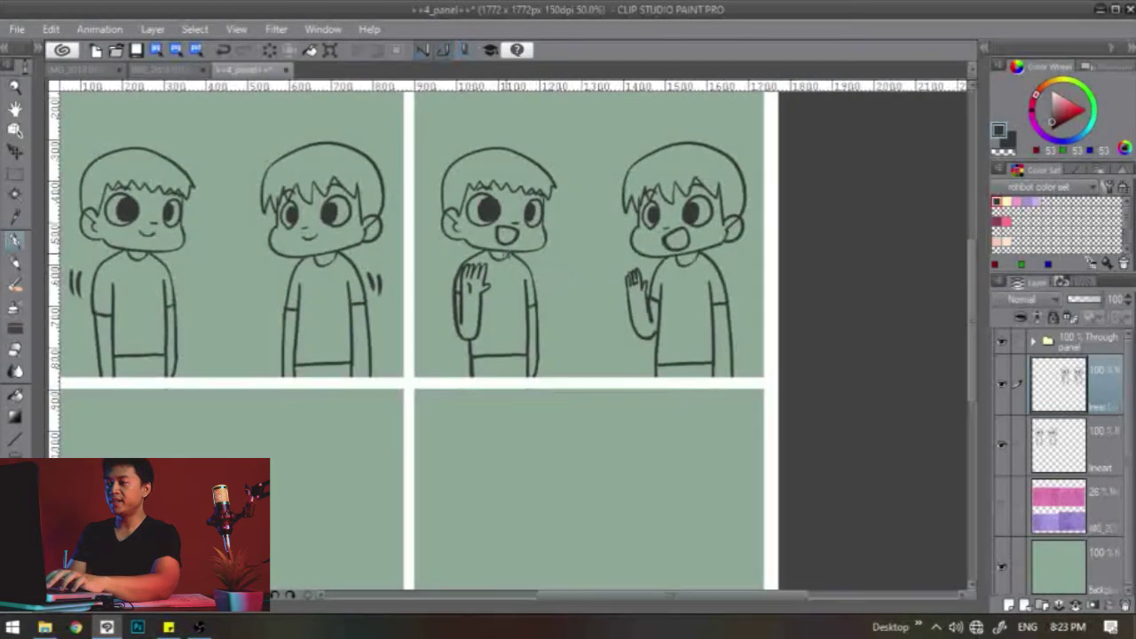
{"action": "scroll", "coordinate": [586, 260], "scroll_direction": "up", "scroll_amount": 1}
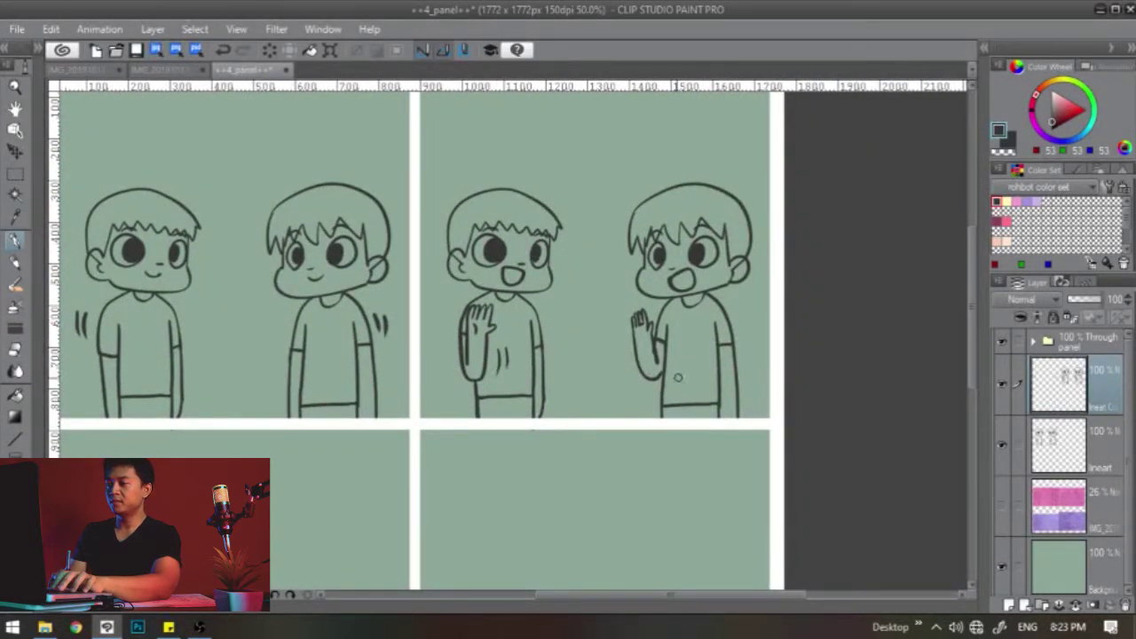
{"action": "left_click_drag", "start_coordinate": [631, 366], "coordinate": [648, 385]}
Draw tongue lines inside the open mouths of both characters in the upper-right panel
{"action": "left_click_drag", "start_coordinate": [515, 359], "coordinate": [650, 317]}
{"action": "left_click_drag", "start_coordinate": [838, 261], "coordinate": [726, 251]}
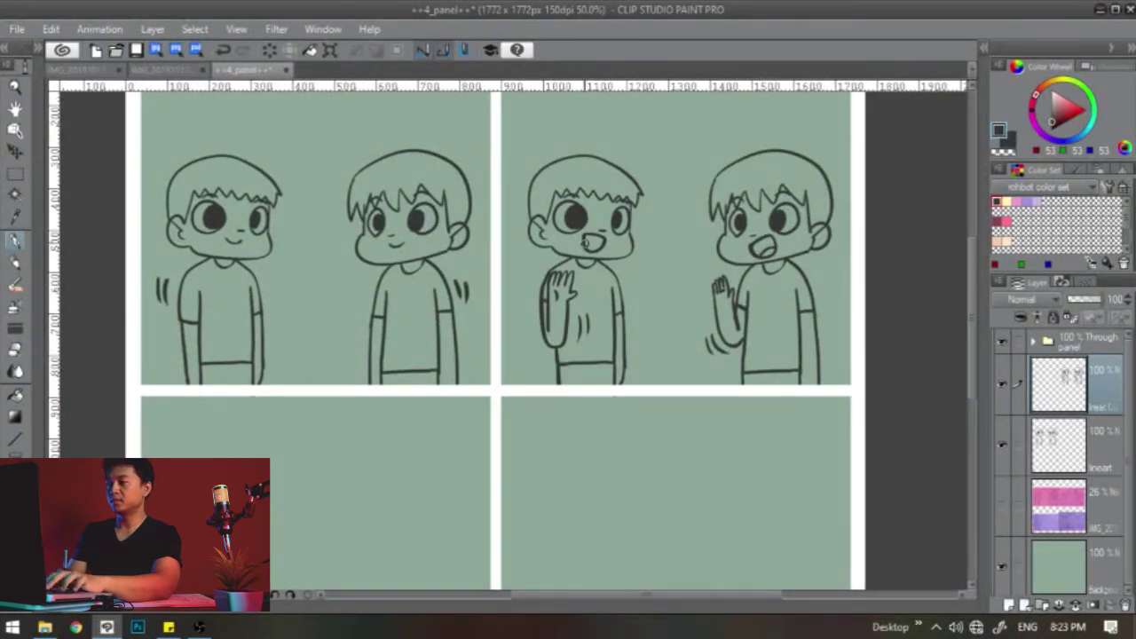
{"action": "left_click_drag", "start_coordinate": [646, 309], "coordinate": [684, 256]}
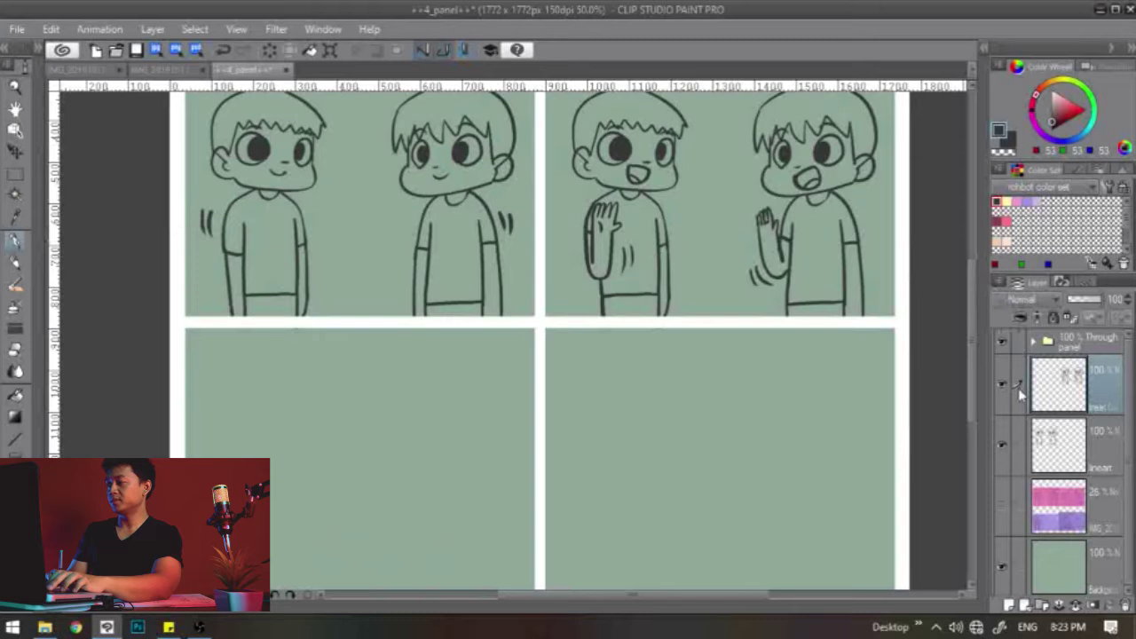
Show the photographed sketch layer again and add a new raster layer above the copied lineart for the lower-left panel
{"action": "left_click", "coordinate": [1005, 506]}
{"action": "left_click_drag", "start_coordinate": [613, 568], "coordinate": [675, 317]}
{"action": "scroll", "coordinate": [417, 350], "scroll_direction": "up", "scroll_amount": 3}
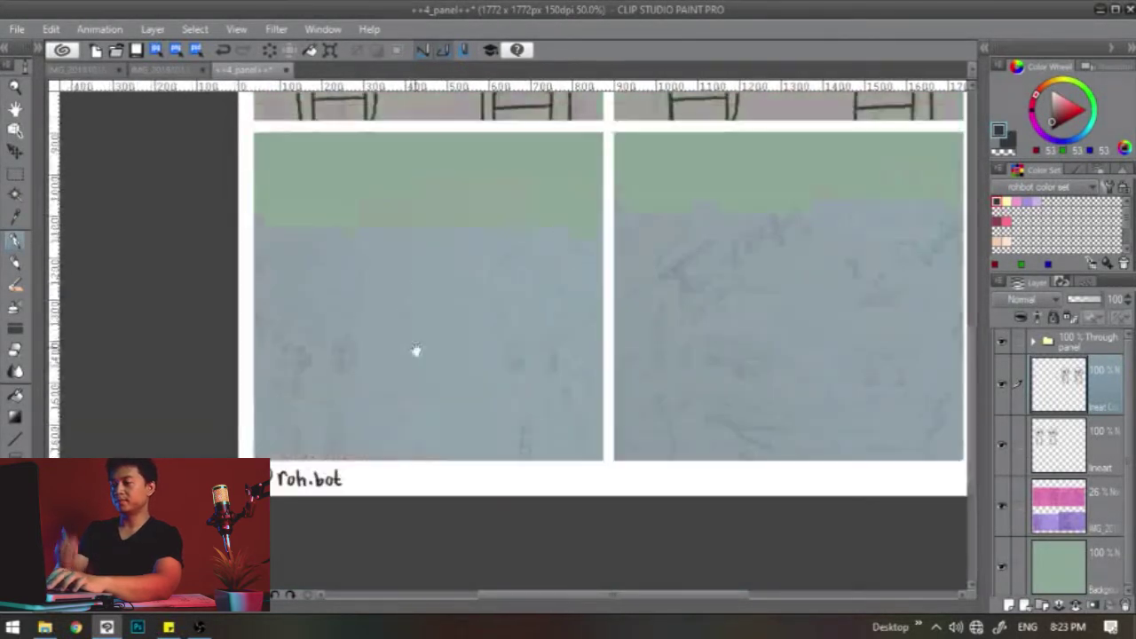
{"action": "left_click_drag", "start_coordinate": [370, 298], "coordinate": [464, 347]}
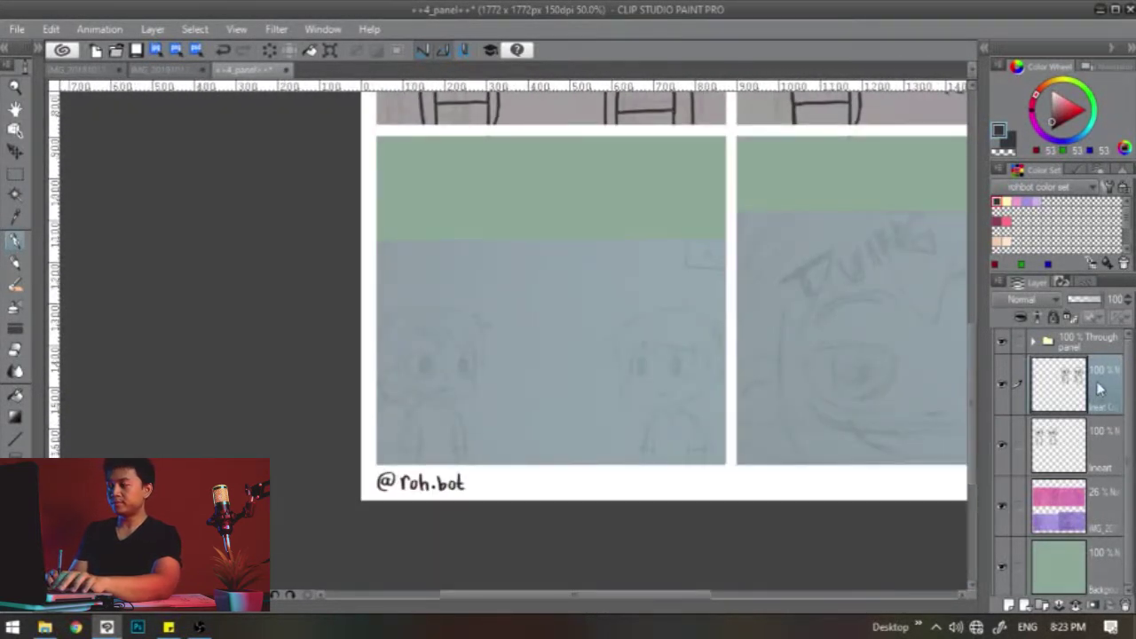
{"action": "left_click", "coordinate": [1010, 604]}
Ink the left character's face outline and ear over the sketch in the lower-left panel
{"action": "scroll", "coordinate": [511, 317], "scroll_direction": "up", "scroll_amount": 5}
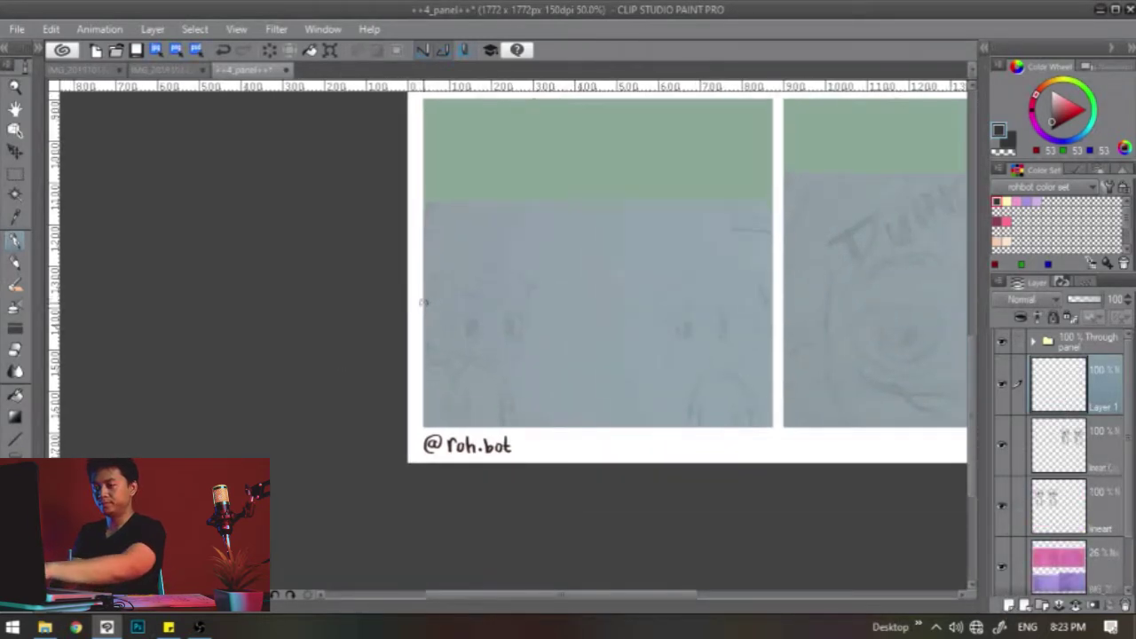
{"action": "left_click_drag", "start_coordinate": [500, 332], "coordinate": [467, 292]}
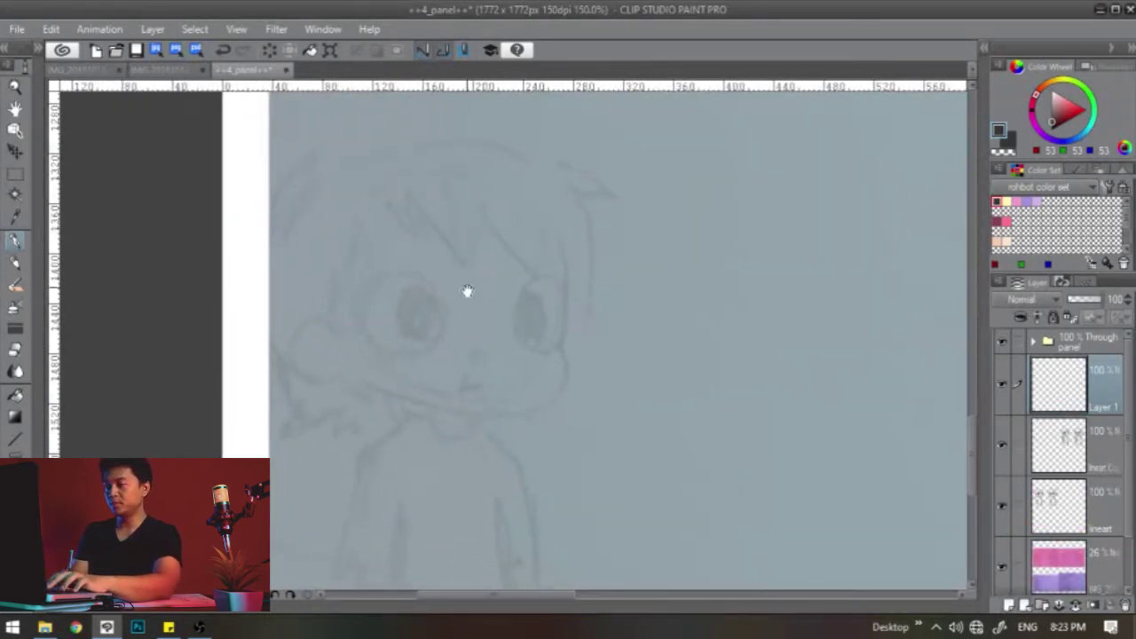
{"action": "scroll", "coordinate": [556, 266], "scroll_direction": "down", "scroll_amount": 2}
{"action": "left_click_drag", "start_coordinate": [560, 206], "coordinate": [555, 284]}
{"action": "key", "text": "ctrl+z"}
{"action": "mouse_move", "coordinate": [561, 218]}
{"action": "left_mouse_down"}
{"action": "mouse_move", "coordinate": [560, 304]}
{"action": "mouse_move", "coordinate": [579, 352]}
{"action": "mouse_move", "coordinate": [474, 373]}
{"action": "mouse_move", "coordinate": [359, 350]}
{"action": "left_mouse_up"}
{"action": "key", "text": "ctrl+z"}
{"action": "left_click_drag", "start_coordinate": [359, 348], "coordinate": [355, 285]}
{"action": "key", "text": "ctrl+z"}
{"action": "left_click_drag", "start_coordinate": [314, 278], "coordinate": [344, 298]}
{"action": "left_click_drag", "start_coordinate": [339, 301], "coordinate": [349, 325]}
{"action": "key", "text": "ctrl+z"}
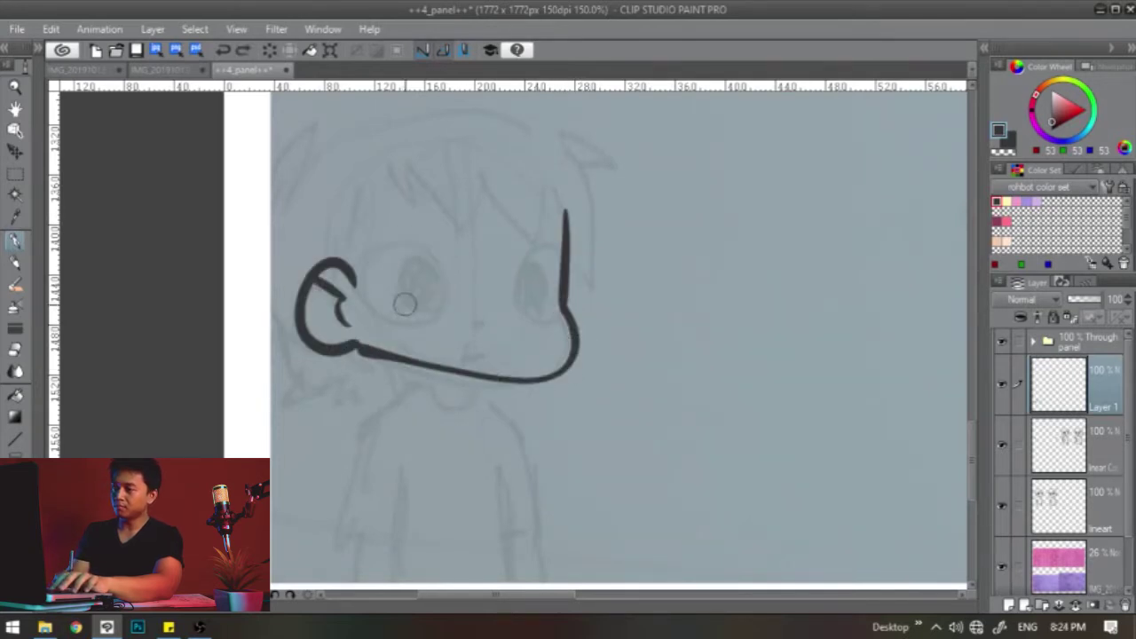
Ink the left character's eyes, nose and short straight mouth in the lower-left panel
{"action": "left_click_drag", "start_coordinate": [408, 303], "coordinate": [421, 305]}
{"action": "left_click_drag", "start_coordinate": [528, 302], "coordinate": [539, 306]}
{"action": "left_click_drag", "start_coordinate": [529, 256], "coordinate": [525, 289]}
{"action": "left_click_drag", "start_coordinate": [431, 278], "coordinate": [424, 286]}
{"action": "mouse_move", "coordinate": [478, 300]}
{"action": "left_mouse_down"}
{"action": "mouse_move", "coordinate": [498, 302]}
{"action": "mouse_move", "coordinate": [490, 324]}
{"action": "left_mouse_up"}
{"action": "key", "text": "ctrl+z"}
{"action": "left_click_drag", "start_coordinate": [479, 319], "coordinate": [565, 344]}
Ink the left character's jagged fringe and hair outline in the lower-left panel
{"action": "mouse_move", "coordinate": [440, 307]}
{"action": "left_mouse_down"}
{"action": "mouse_move", "coordinate": [477, 227]}
{"action": "mouse_move", "coordinate": [655, 266]}
{"action": "left_mouse_up"}
{"action": "mouse_move", "coordinate": [386, 314]}
{"action": "left_mouse_down"}
{"action": "mouse_move", "coordinate": [380, 207]}
{"action": "mouse_move", "coordinate": [449, 137]}
{"action": "left_mouse_up"}
{"action": "key", "text": "ctrl+z"}
{"action": "left_click_drag", "start_coordinate": [380, 209], "coordinate": [458, 128]}
{"action": "mouse_move", "coordinate": [457, 129]}
{"action": "left_mouse_down"}
{"action": "mouse_move", "coordinate": [664, 196]}
{"action": "mouse_move", "coordinate": [652, 273]}
{"action": "left_mouse_up"}
Ink the left character's collar, shoulders, arms and sleeve lines in the lower-left panel
{"action": "mouse_move", "coordinate": [523, 388]}
{"action": "left_mouse_down"}
{"action": "mouse_move", "coordinate": [538, 236]}
{"action": "mouse_move", "coordinate": [567, 250]}
{"action": "left_mouse_up"}
{"action": "mouse_move", "coordinate": [499, 235]}
{"action": "left_mouse_down"}
{"action": "mouse_move", "coordinate": [456, 337]}
{"action": "mouse_move", "coordinate": [565, 249]}
{"action": "mouse_move", "coordinate": [427, 380]}
{"action": "left_mouse_up"}
{"action": "key", "text": "ctrl+z"}
{"action": "key", "text": "ctrl+z"}
{"action": "left_click_drag", "start_coordinate": [427, 380], "coordinate": [479, 387]}
{"action": "left_click_drag", "start_coordinate": [489, 323], "coordinate": [478, 454]}
{"action": "left_click_drag", "start_coordinate": [568, 254], "coordinate": [644, 382]}
{"action": "left_click_drag", "start_coordinate": [598, 327], "coordinate": [604, 462]}
{"action": "left_click_drag", "start_coordinate": [610, 383], "coordinate": [645, 378]}
Ink the right character's face outline and ear over the sketch in the lower-left panel
{"action": "left_click_drag", "start_coordinate": [799, 213], "coordinate": [349, 306]}
{"action": "mouse_move", "coordinate": [670, 215]}
{"action": "left_mouse_down"}
{"action": "mouse_move", "coordinate": [712, 360]}
{"action": "mouse_move", "coordinate": [683, 293]}
{"action": "mouse_move", "coordinate": [680, 353]}
{"action": "mouse_move", "coordinate": [900, 293]}
{"action": "left_mouse_up"}
{"action": "key", "text": "ctrl+z"}
{"action": "key", "text": "ctrl+z"}
{"action": "key", "text": "ctrl+z"}
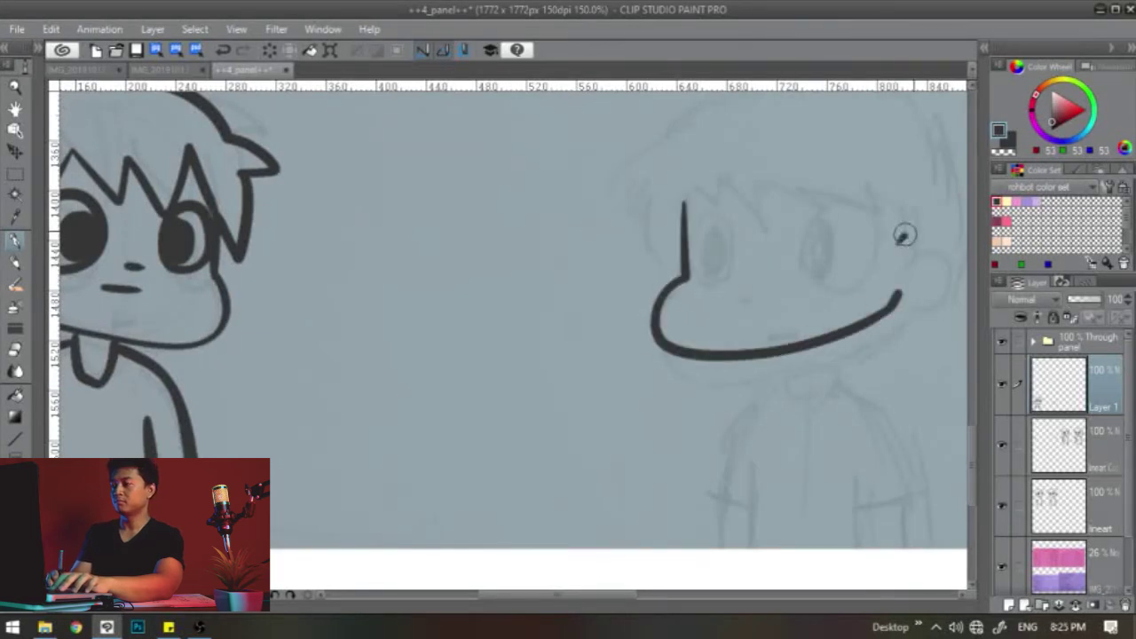
{"action": "left_click_drag", "start_coordinate": [899, 238], "coordinate": [892, 297]}
Ink the right character's eyes and short straight mouth in the lower-left panel
{"action": "left_click_drag", "start_coordinate": [753, 305], "coordinate": [790, 306]}
{"action": "mouse_move", "coordinate": [697, 222]}
{"action": "left_mouse_down"}
{"action": "mouse_move", "coordinate": [701, 204]}
{"action": "mouse_move", "coordinate": [716, 253]}
{"action": "left_mouse_up"}
{"action": "left_click_drag", "start_coordinate": [720, 240], "coordinate": [639, 246]}
{"action": "mouse_move", "coordinate": [741, 261]}
{"action": "left_mouse_down"}
{"action": "mouse_move", "coordinate": [769, 195]}
{"action": "mouse_move", "coordinate": [755, 242]}
{"action": "mouse_move", "coordinate": [775, 291]}
{"action": "left_mouse_up"}
Ink the right character's jagged fringe and rounded hair outline in the lower-left panel
{"action": "left_click_drag", "start_coordinate": [655, 234], "coordinate": [683, 227]}
{"action": "left_click_drag", "start_coordinate": [768, 215], "coordinate": [801, 228]}
{"action": "mouse_move", "coordinate": [684, 209]}
{"action": "left_mouse_down"}
{"action": "mouse_move", "coordinate": [838, 293]}
{"action": "mouse_move", "coordinate": [625, 270]}
{"action": "left_mouse_up"}
{"action": "mouse_move", "coordinate": [608, 206]}
{"action": "left_mouse_down"}
{"action": "mouse_move", "coordinate": [598, 269]}
{"action": "mouse_move", "coordinate": [884, 284]}
{"action": "left_mouse_up"}
Ink the right character's collar, shoulders, arms and sleeve lines in the lower-left panel
{"action": "left_click_drag", "start_coordinate": [764, 391], "coordinate": [759, 303]}
{"action": "left_click_drag", "start_coordinate": [715, 322], "coordinate": [785, 307]}
{"action": "key", "text": "ctrl+z"}
{"action": "mouse_move", "coordinate": [784, 307]}
{"action": "left_mouse_down"}
{"action": "mouse_move", "coordinate": [833, 372]}
{"action": "mouse_move", "coordinate": [862, 462]}
{"action": "left_mouse_up"}
{"action": "left_click_drag", "start_coordinate": [717, 327], "coordinate": [655, 456]}
{"action": "key", "text": "ctrl+z"}
{"action": "left_click_drag", "start_coordinate": [685, 396], "coordinate": [687, 513]}
{"action": "left_click_drag", "start_coordinate": [805, 395], "coordinate": [807, 515]}
{"action": "left_click_drag", "start_coordinate": [655, 456], "coordinate": [684, 457]}
Select the lower-left panel's right character with a rectangular selection, shift it toward the left character with a transform and deselect
{"action": "mouse_move", "coordinate": [534, 239]}
{"action": "left_mouse_down"}
{"action": "mouse_move", "coordinate": [739, 337]}
{"action": "mouse_move", "coordinate": [628, 333]}
{"action": "left_mouse_up"}
{"action": "key", "text": "ctrl+minus"}
{"action": "key", "text": "ctrl+minus"}
{"action": "key", "text": "ctrl+minus"}
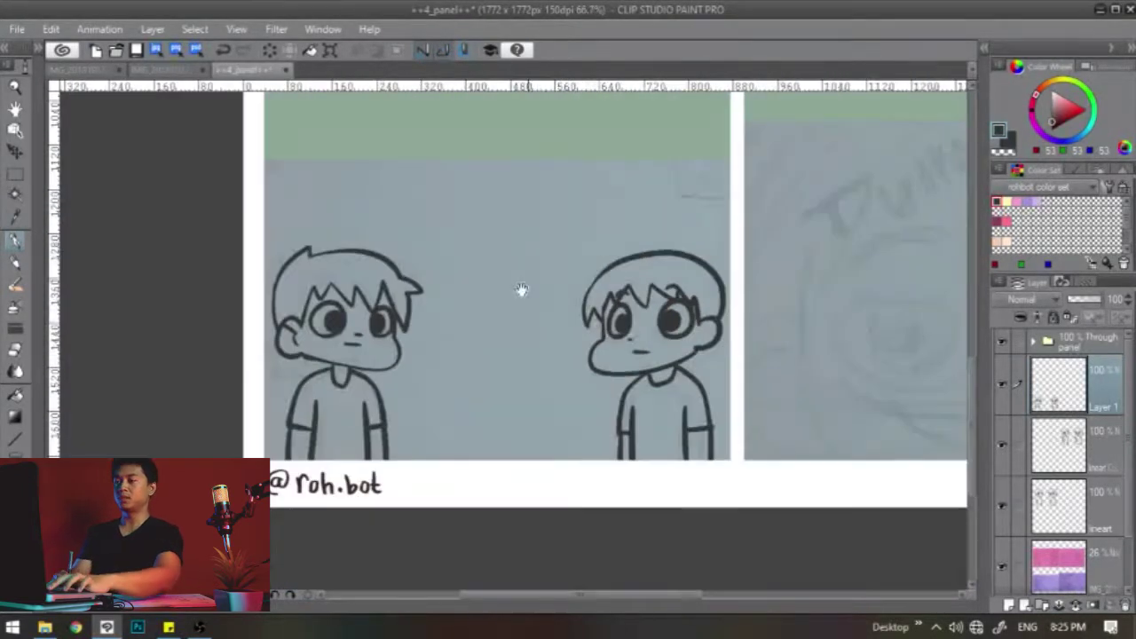
{"action": "left_click_drag", "start_coordinate": [522, 292], "coordinate": [535, 346]}
{"action": "key", "text": "m"}
{"action": "left_click_drag", "start_coordinate": [509, 269], "coordinate": [698, 510]}
{"action": "key", "text": "ctrl+t"}
{"action": "left_click_drag", "start_coordinate": [648, 386], "coordinate": [610, 385]}
{"action": "key", "text": "Return"}
{"action": "key", "text": "ctrl+d"}
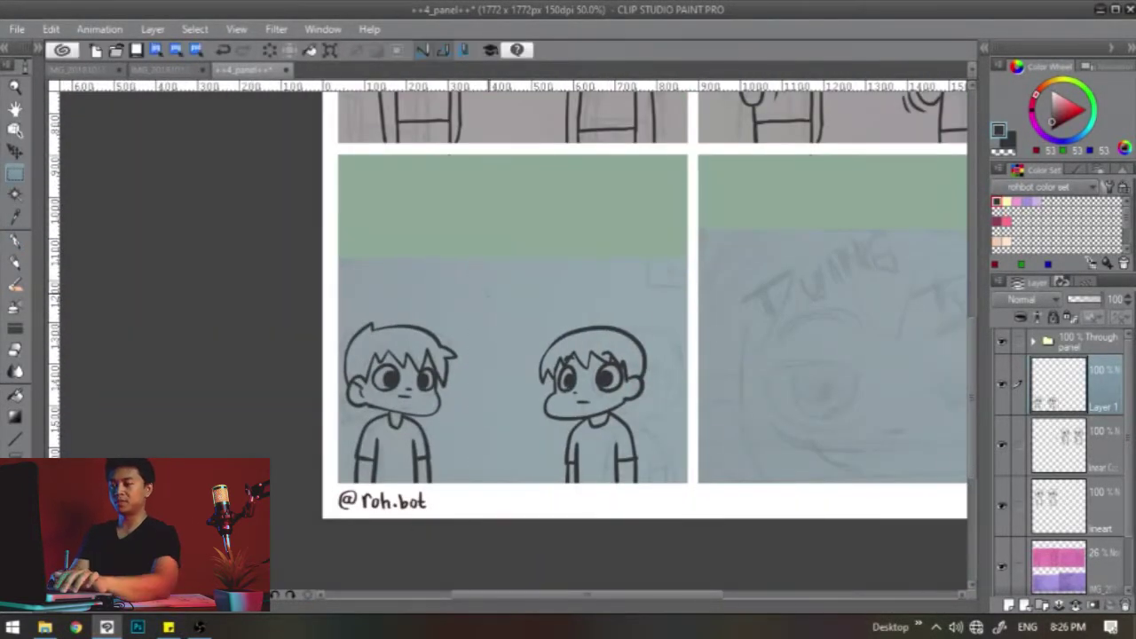
Enlarge both characters in the lower-left panel together with a transform
{"action": "key", "text": "ctrl+t"}
{"action": "left_click_drag", "start_coordinate": [648, 322], "coordinate": [683, 301]}
{"action": "key", "text": "Return"}
Draw pairs of short motion lines beside the outer arms of both characters in the lower-left panel
{"action": "key", "text": "p"}
{"action": "left_click_drag", "start_coordinate": [668, 409], "coordinate": [674, 428]}
{"action": "left_click_drag", "start_coordinate": [676, 406], "coordinate": [680, 425]}
{"action": "left_click_drag", "start_coordinate": [361, 410], "coordinate": [358, 428]}
{"action": "left_click_drag", "start_coordinate": [352, 412], "coordinate": [351, 428]}
Add a new raster layer above Layer 1 for the lower-right panel's line art
{"action": "mouse_move", "coordinate": [523, 160]}
{"action": "left_mouse_down"}
{"action": "mouse_move", "coordinate": [432, 457]}
{"action": "mouse_move", "coordinate": [453, 168]}
{"action": "left_mouse_up"}
{"action": "left_click_drag", "start_coordinate": [603, 391], "coordinate": [374, 368]}
{"action": "left_click", "coordinate": [1008, 605]}
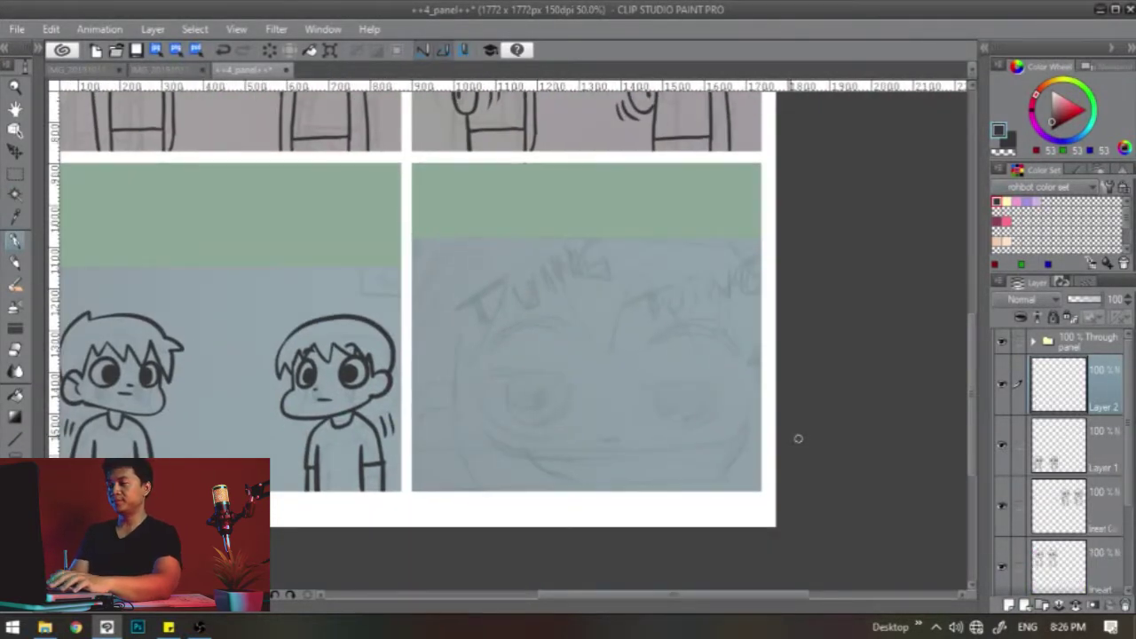
On the photographed sketch layer, select the lower-right panel's drawing with a rectangular selection and move it upward in the panel
{"action": "key", "text": "ctrl+plus"}
{"action": "left_click_drag", "start_coordinate": [798, 439], "coordinate": [726, 385]}
{"action": "left_click_drag", "start_coordinate": [1127, 427], "coordinate": [1128, 510]}
{"action": "left_click", "coordinate": [1101, 506]}
{"action": "key", "text": "m"}
{"action": "left_click_drag", "start_coordinate": [294, 135], "coordinate": [777, 511]}
{"action": "left_click_drag", "start_coordinate": [643, 399], "coordinate": [643, 351], "text": "ctrl"}
{"action": "left_click_drag", "start_coordinate": [643, 352], "coordinate": [667, 440]}
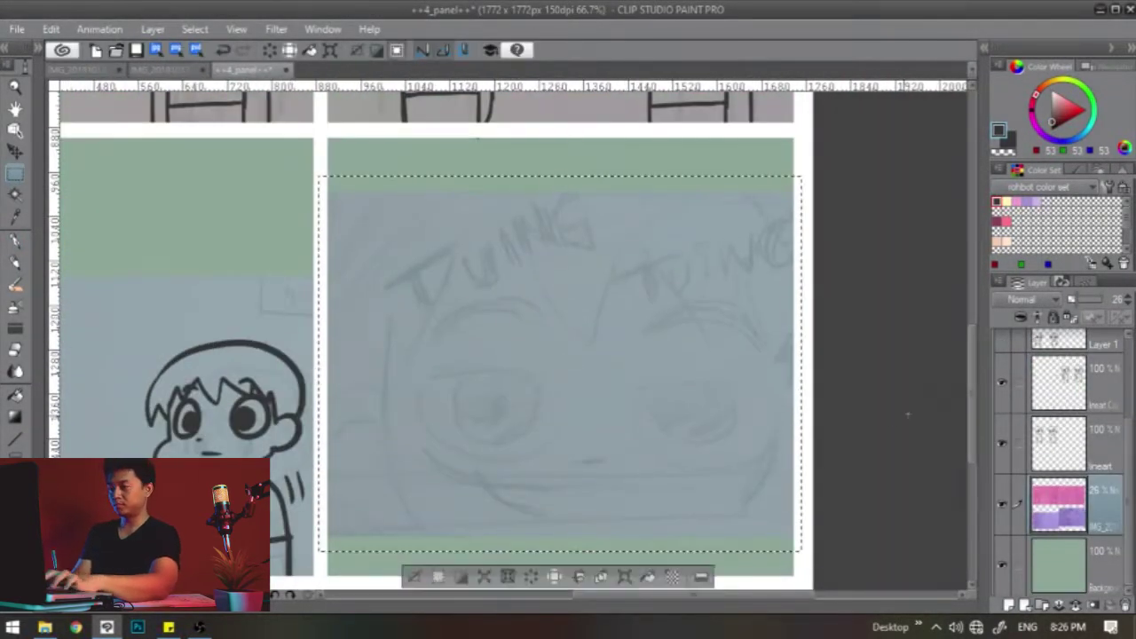
Clear the selection and, on the new line-art layer, ink the jaw and ears of the large close-up face in the lower-right panel
{"action": "key", "text": "ctrl+d"}
{"action": "key", "text": "p"}
{"action": "left_click_drag", "start_coordinate": [1127, 497], "coordinate": [1127, 391]}
{"action": "left_click", "coordinate": [1109, 376]}
{"action": "left_click_drag", "start_coordinate": [408, 417], "coordinate": [364, 313]}
{"action": "mouse_move", "coordinate": [344, 267]}
{"action": "left_mouse_down"}
{"action": "mouse_move", "coordinate": [355, 391]}
{"action": "mouse_move", "coordinate": [563, 449]}
{"action": "left_mouse_up"}
{"action": "mouse_move", "coordinate": [728, 369]}
{"action": "left_mouse_down"}
{"action": "mouse_move", "coordinate": [714, 408]}
{"action": "mouse_move", "coordinate": [521, 449]}
{"action": "left_mouse_up"}
{"action": "key", "text": "ctrl+z"}
{"action": "mouse_move", "coordinate": [708, 377]}
{"action": "left_mouse_down"}
{"action": "mouse_move", "coordinate": [657, 439]}
{"action": "mouse_move", "coordinate": [533, 449]}
{"action": "left_mouse_up"}
{"action": "left_click_drag", "start_coordinate": [720, 278], "coordinate": [724, 388]}
Ink the mouth, nose, eyelids and brow of the close-up face in the lower-right panel
{"action": "left_click_drag", "start_coordinate": [477, 361], "coordinate": [577, 400]}
{"action": "left_click_drag", "start_coordinate": [540, 359], "coordinate": [561, 359]}
{"action": "mouse_move", "coordinate": [373, 271]}
{"action": "left_mouse_down"}
{"action": "mouse_move", "coordinate": [504, 274]}
{"action": "mouse_move", "coordinate": [371, 275]}
{"action": "mouse_move", "coordinate": [473, 273]}
{"action": "left_mouse_up"}
{"action": "left_click_drag", "start_coordinate": [568, 275], "coordinate": [538, 259]}
{"action": "left_click_drag", "start_coordinate": [545, 258], "coordinate": [672, 265]}
{"action": "key", "text": "ctrl+z"}
{"action": "mouse_move", "coordinate": [672, 266]}
{"action": "left_mouse_down"}
{"action": "mouse_move", "coordinate": [553, 268]}
{"action": "mouse_move", "coordinate": [590, 311]}
{"action": "mouse_move", "coordinate": [642, 266]}
{"action": "left_mouse_up"}
{"action": "left_click_drag", "start_coordinate": [380, 193], "coordinate": [440, 178]}
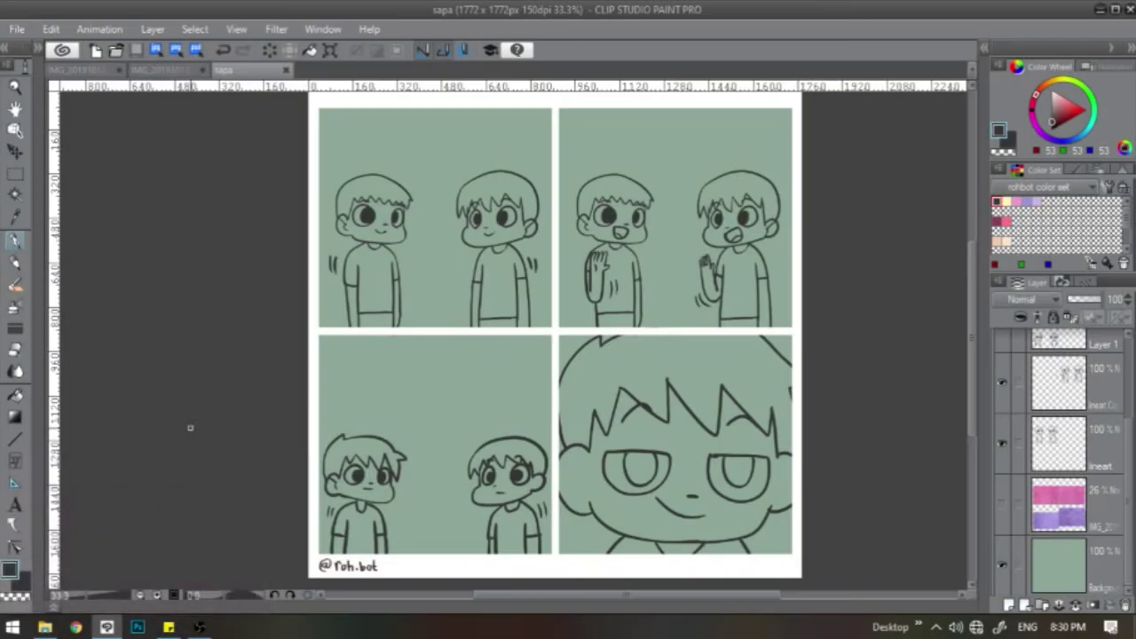
Merge the four line-art layers, from Layer 2 down to lineart, into one layer and toggle its visibility to check it
{"action": "left_click_drag", "start_coordinate": [635, 266], "coordinate": [653, 288]}
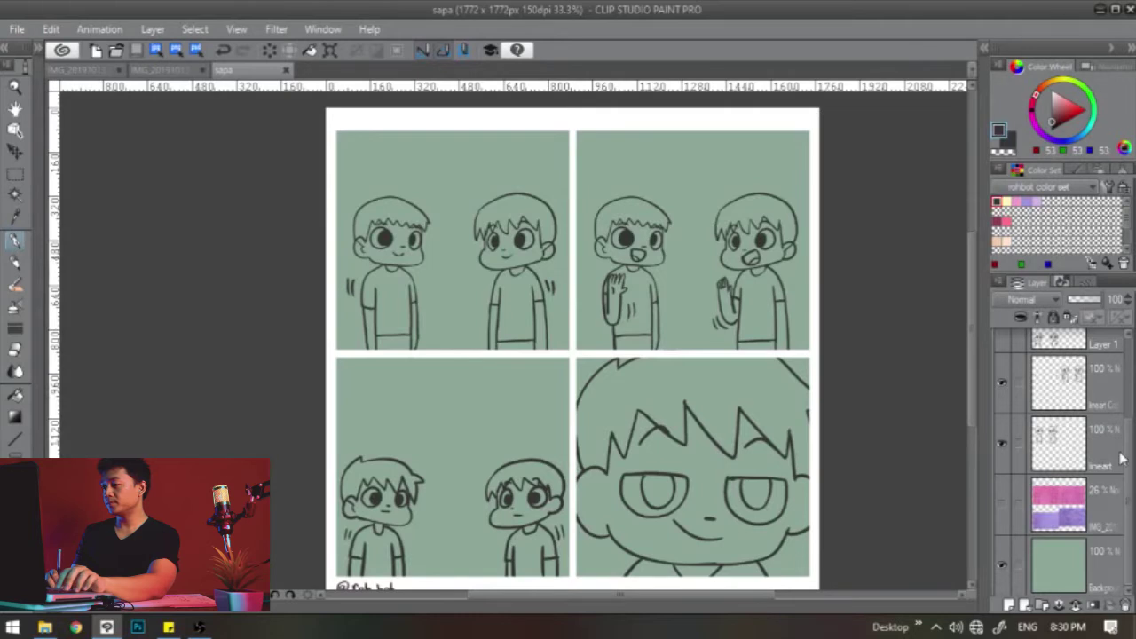
{"action": "scroll", "coordinate": [1123, 458], "scroll_direction": "up", "scroll_amount": 3}
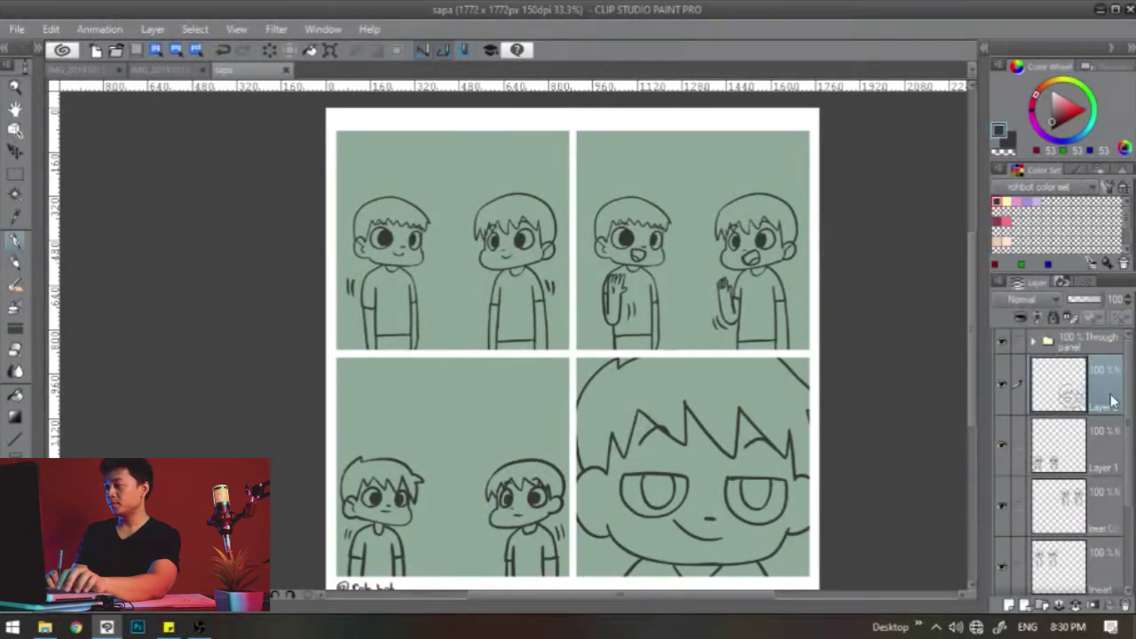
{"action": "scroll", "coordinate": [1110, 404], "scroll_direction": "down", "scroll_amount": 3}
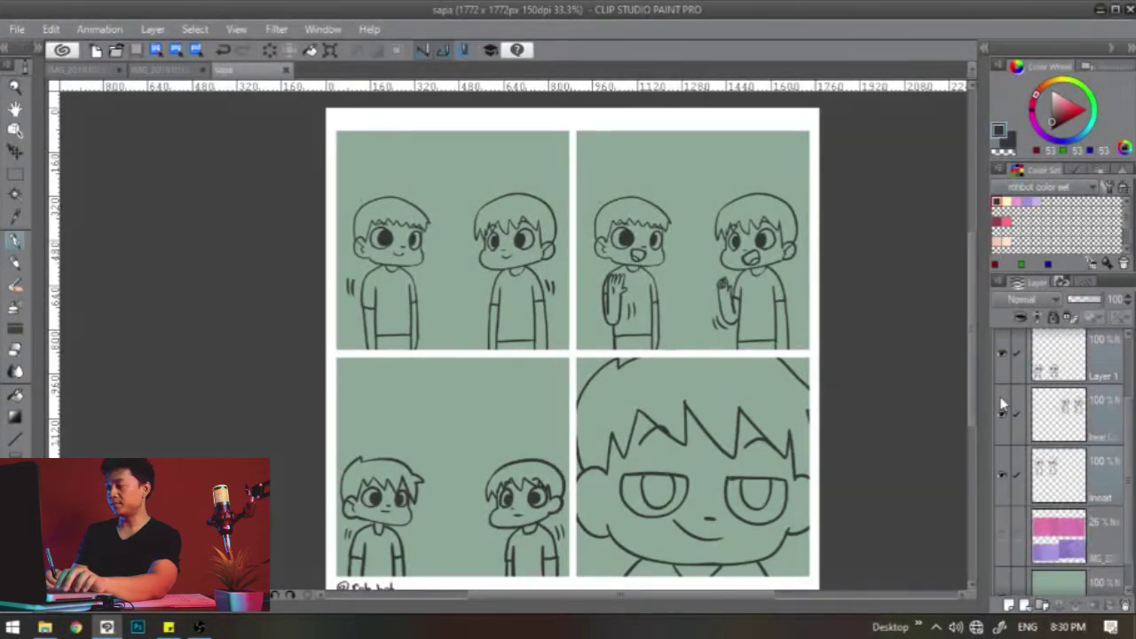
{"action": "right_click", "coordinate": [1063, 414]}
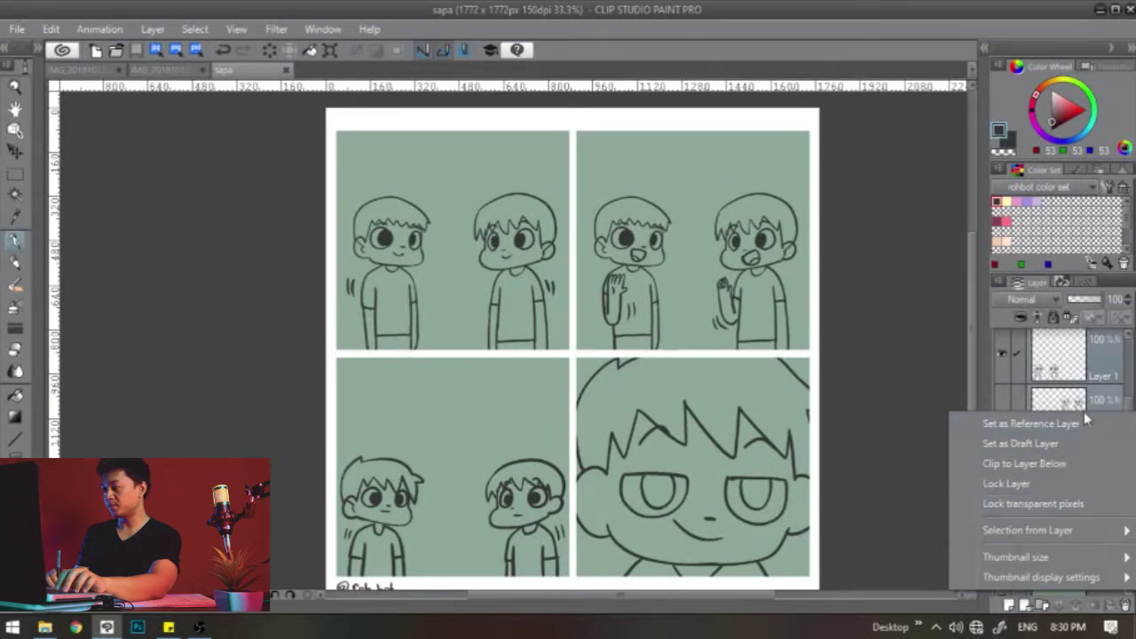
{"action": "left_click", "coordinate": [1072, 364]}
{"action": "right_click", "coordinate": [1074, 373]}
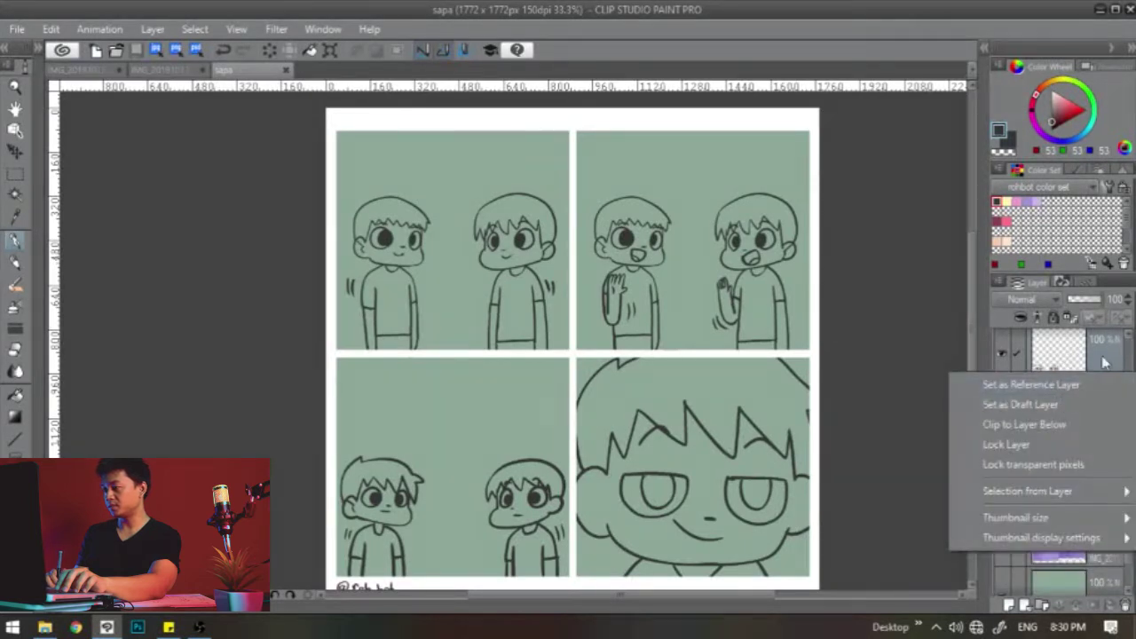
{"action": "left_click", "coordinate": [1105, 362]}
{"action": "right_click", "coordinate": [1105, 373]}
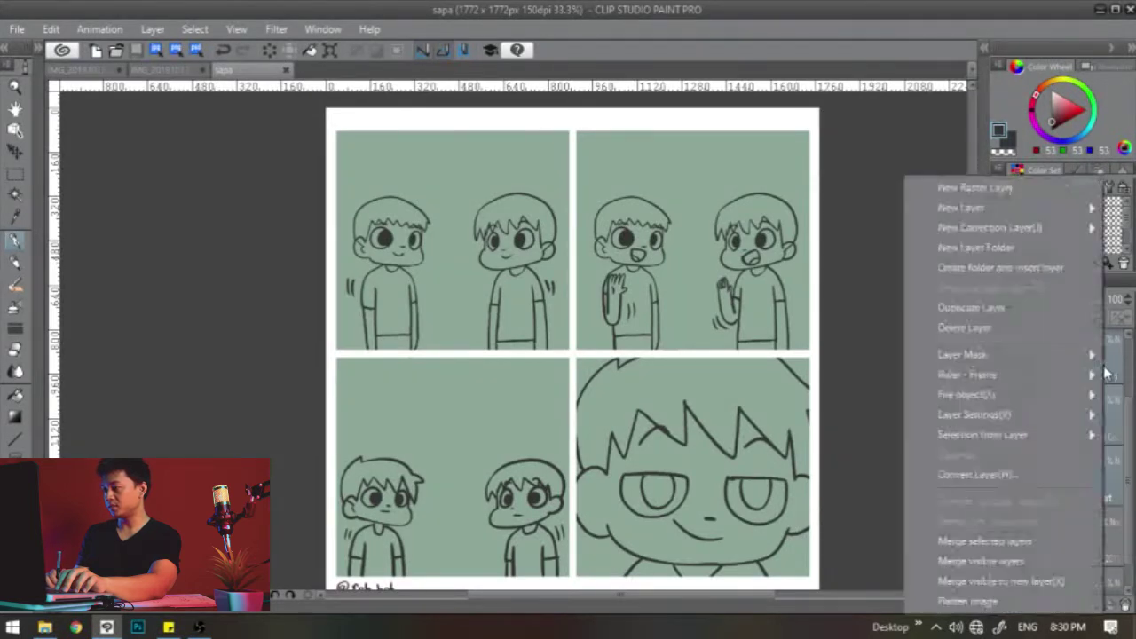
{"action": "left_click", "coordinate": [999, 541]}
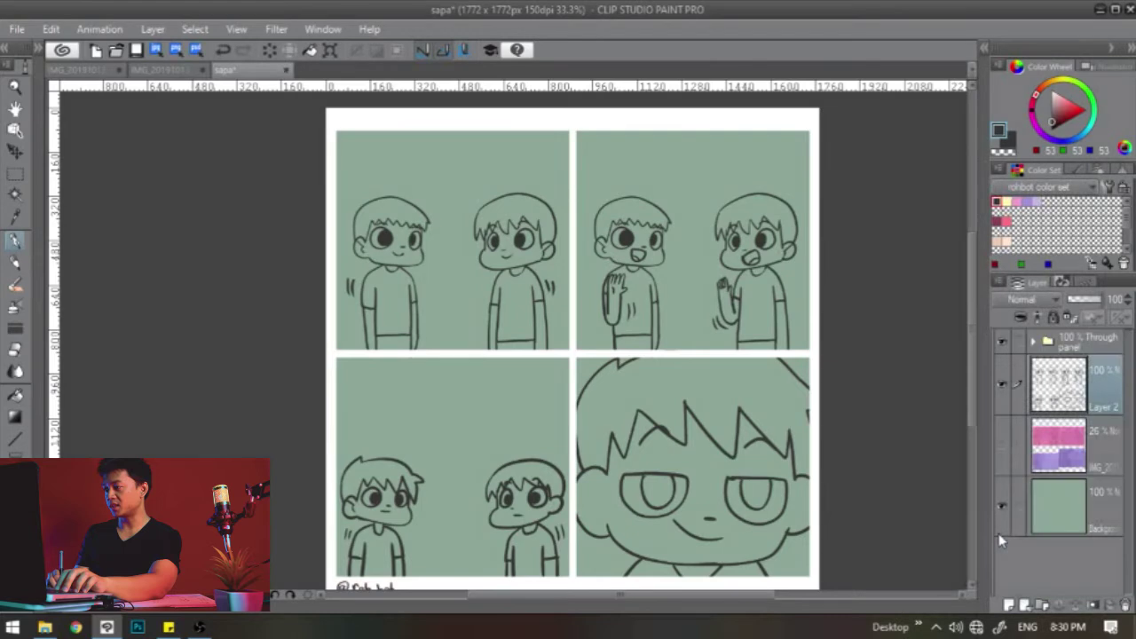
{"action": "left_click", "coordinate": [1004, 387]}
{"action": "left_click", "coordinate": [1003, 390]}
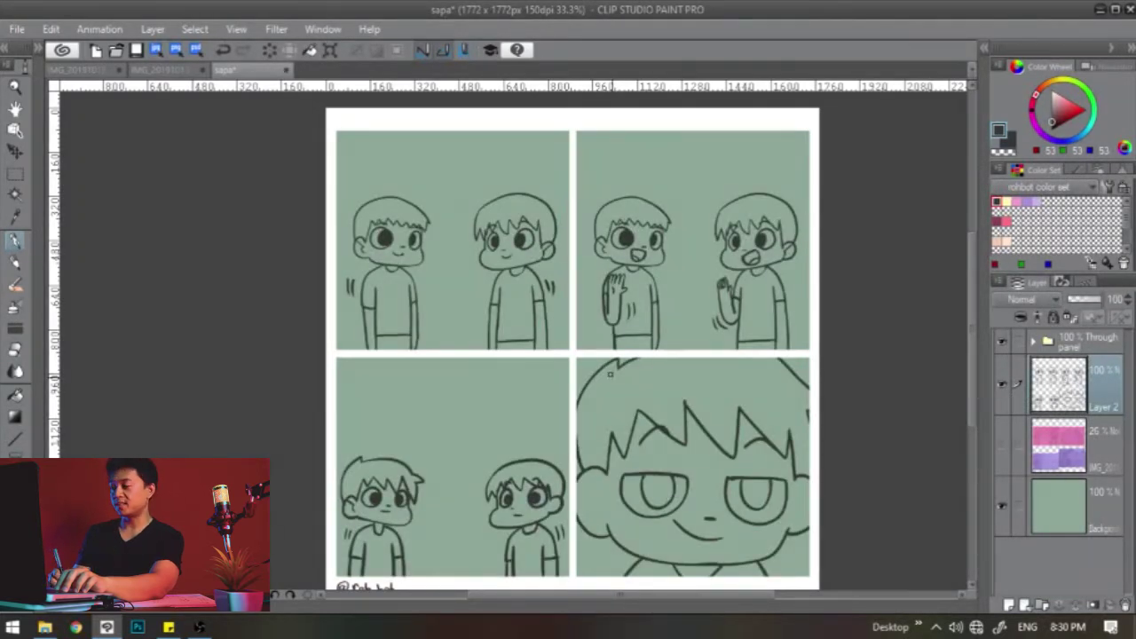
Add a new raster layer, place it directly beneath the merged line art and take the Fill tool
{"action": "left_click", "coordinate": [1009, 605]}
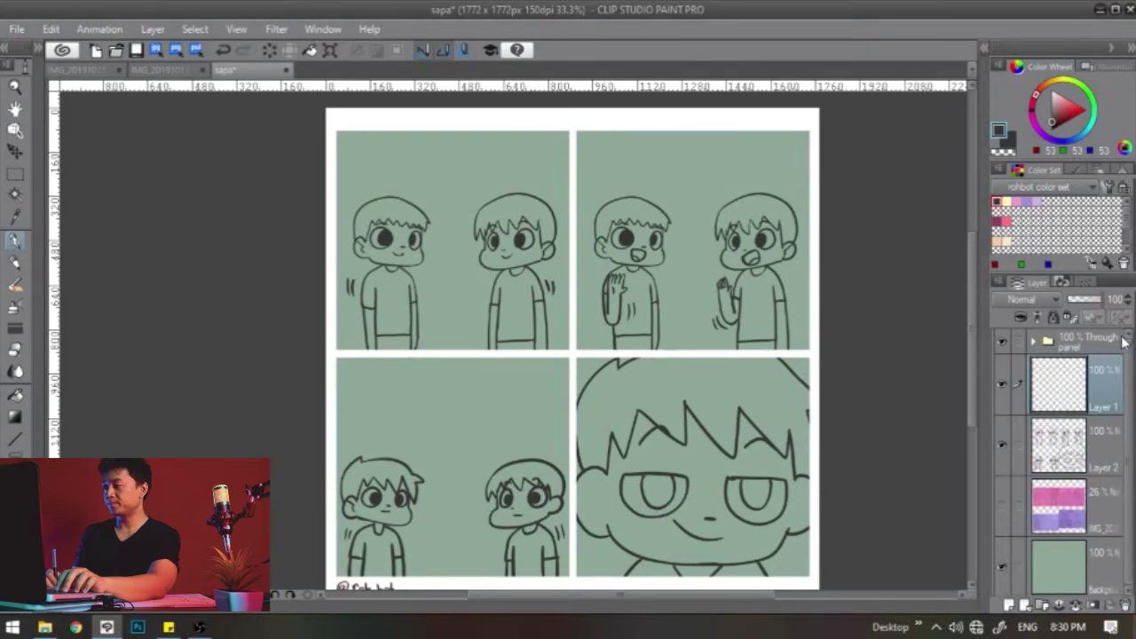
{"action": "left_click_drag", "start_coordinate": [1115, 389], "coordinate": [1106, 470]}
{"action": "left_click_drag", "start_coordinate": [422, 291], "coordinate": [463, 304]}
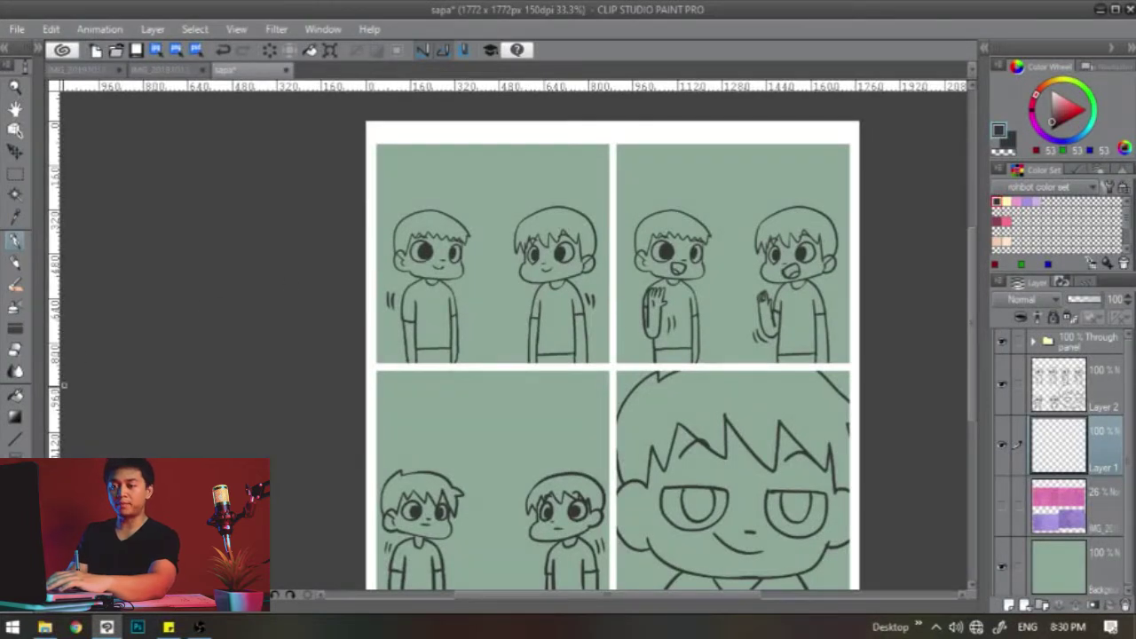
{"action": "left_click", "coordinate": [19, 400]}
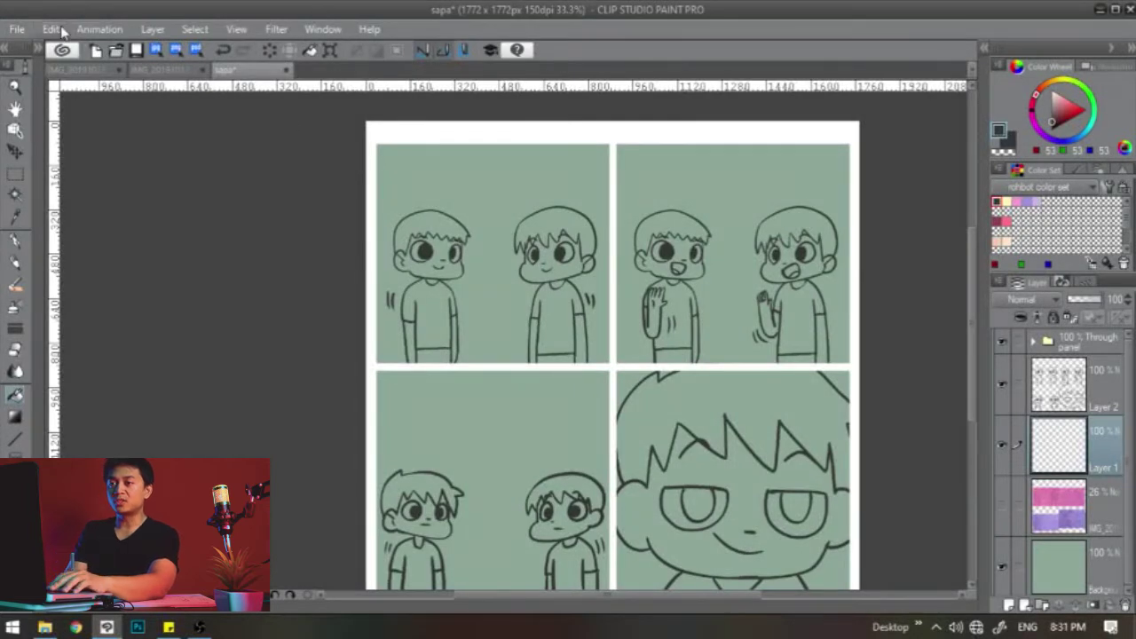
{"action": "left_click", "coordinate": [17, 29]}
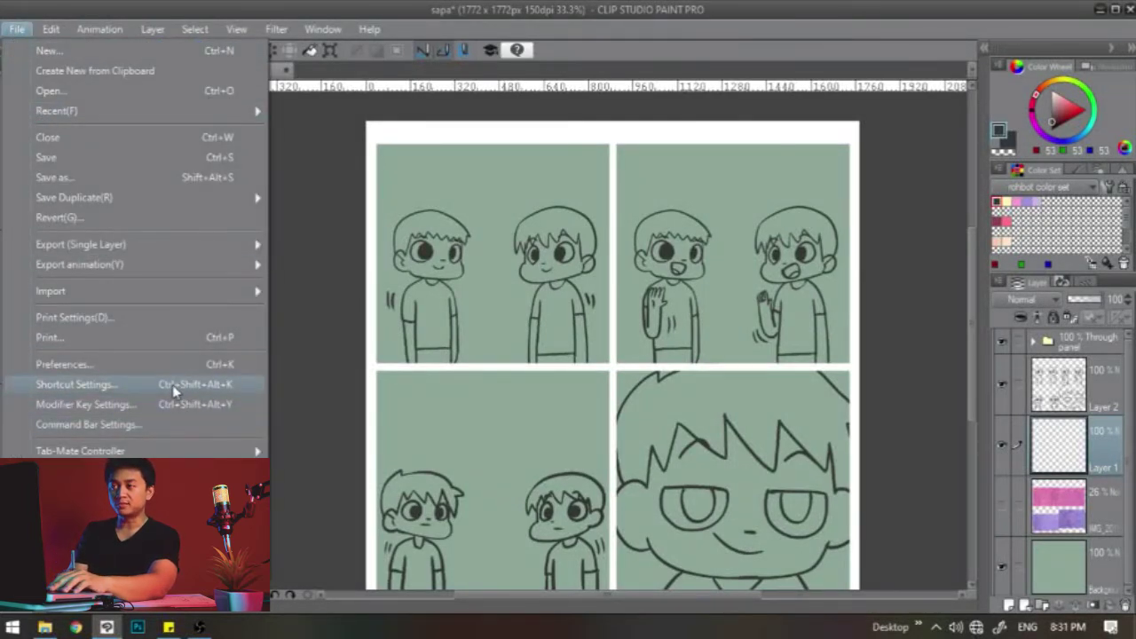
{"action": "left_click", "coordinate": [742, 30]}
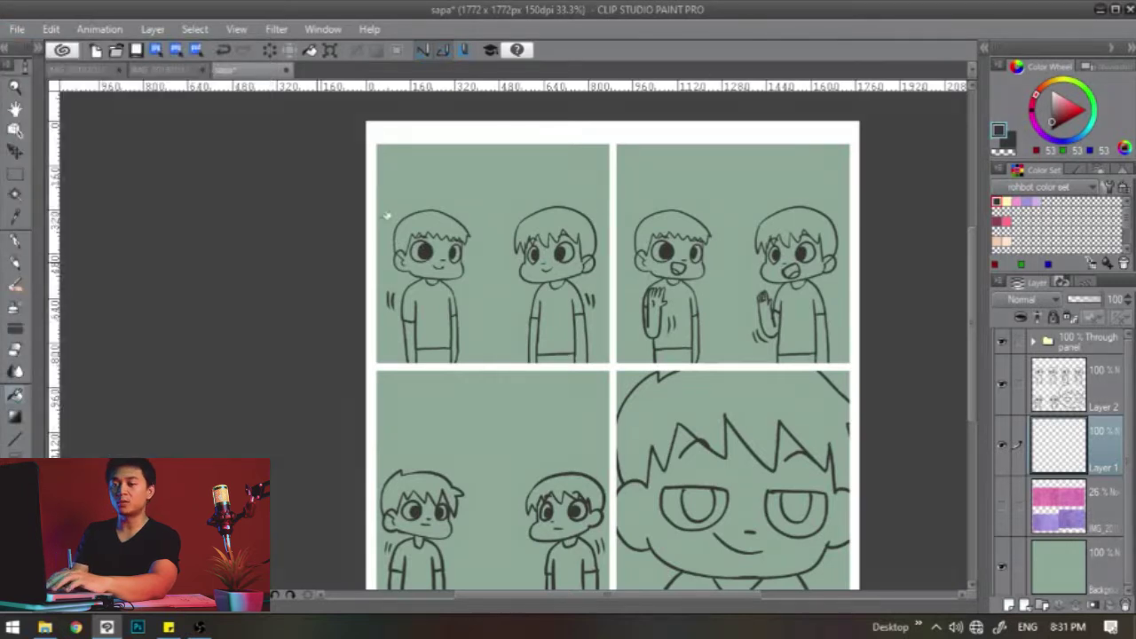
Try filling the hair of the left character in the upper-left panel with the dark line colour
{"action": "left_click_drag", "start_coordinate": [638, 377], "coordinate": [562, 325]}
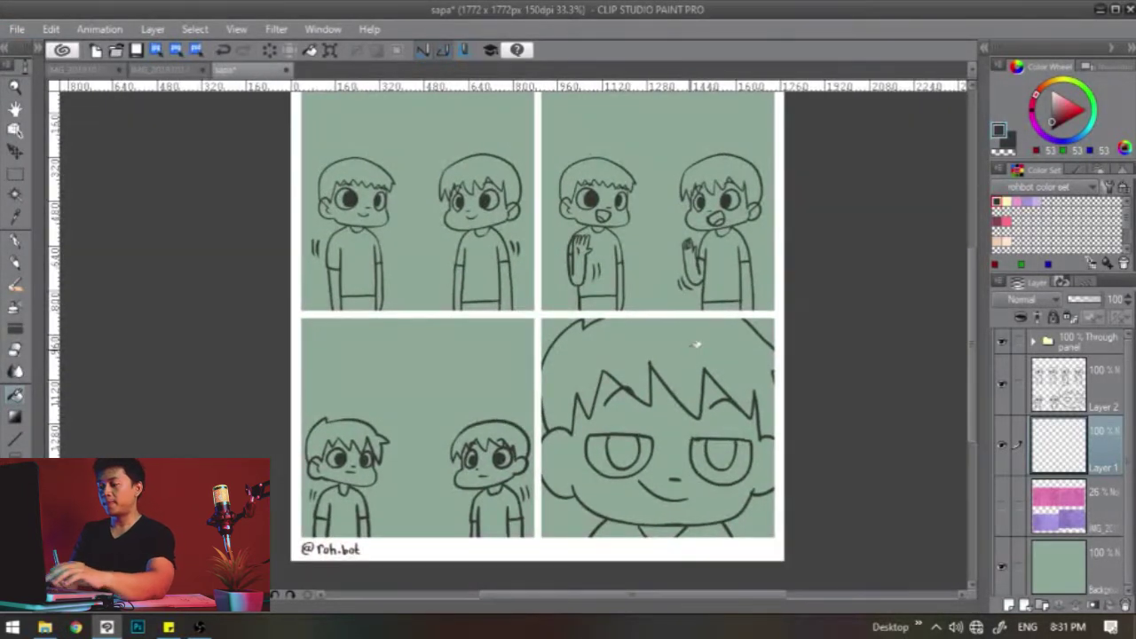
{"action": "scroll", "coordinate": [578, 313], "scroll_direction": "up", "scroll_amount": 1}
{"action": "left_click_drag", "start_coordinate": [448, 286], "coordinate": [639, 375]}
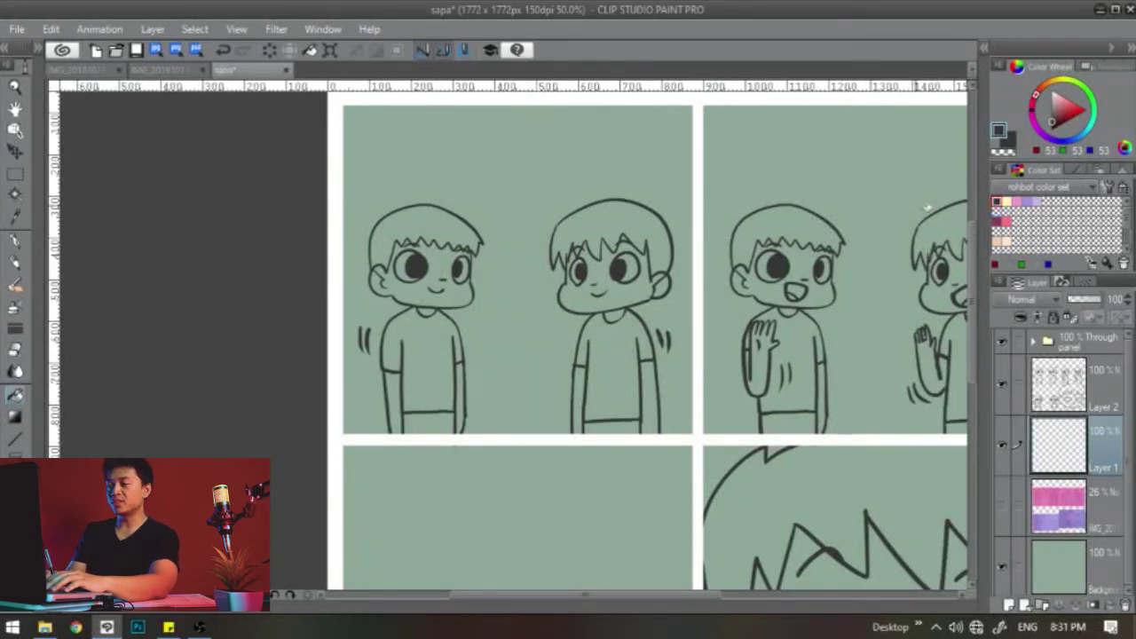
{"action": "left_click_drag", "start_coordinate": [543, 288], "coordinate": [573, 282]}
{"action": "left_click", "coordinate": [468, 220]}
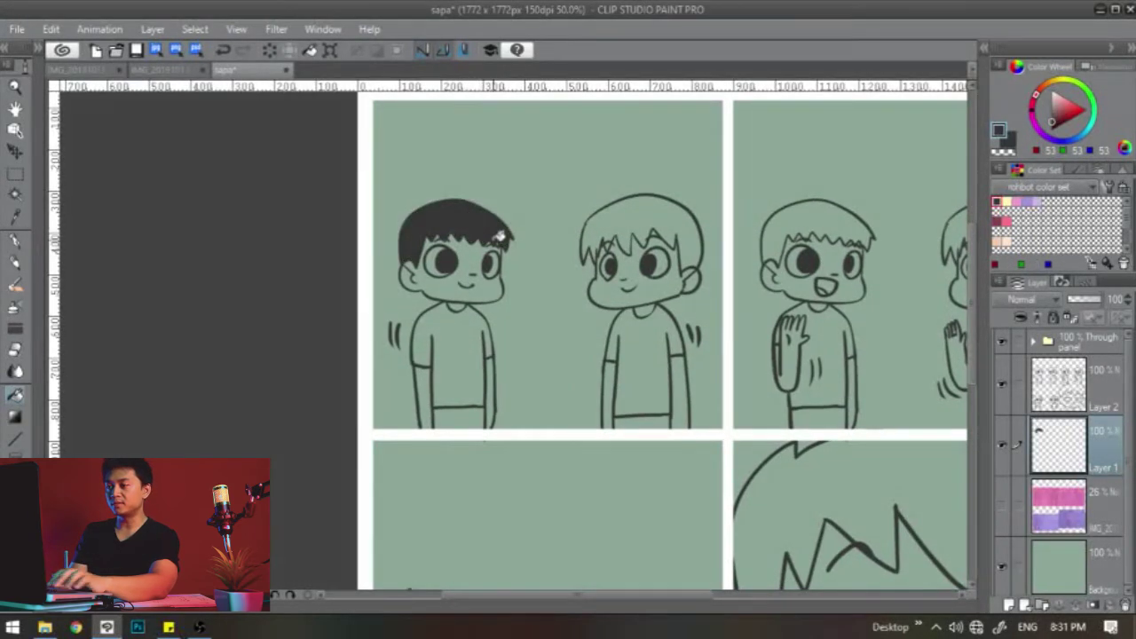
{"action": "key", "text": "ctrl+z"}
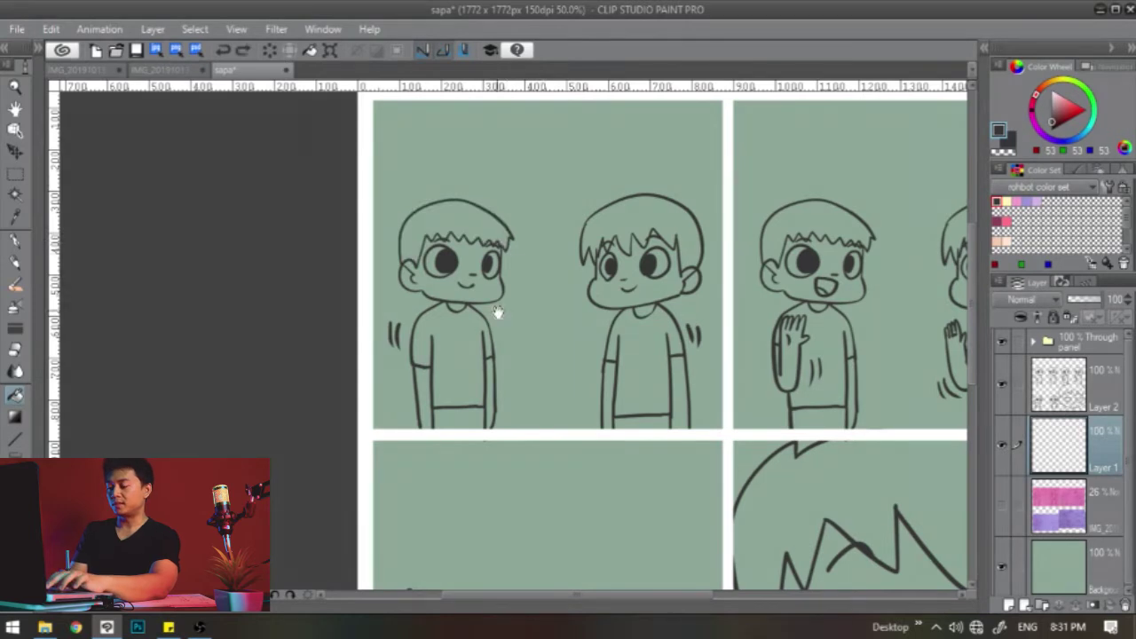
Choose the peach skin colour (245, 203, 172) from the colour set and look up the Color Set entry among the available palettes
{"action": "left_click_drag", "start_coordinate": [478, 357], "coordinate": [469, 306]}
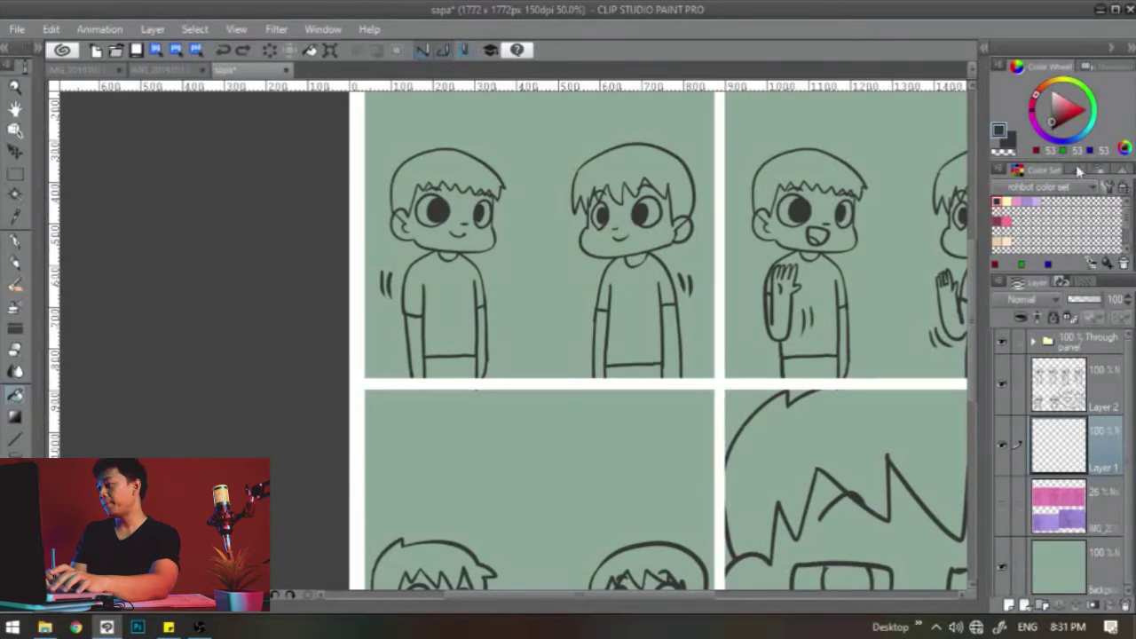
{"action": "left_click", "coordinate": [999, 239]}
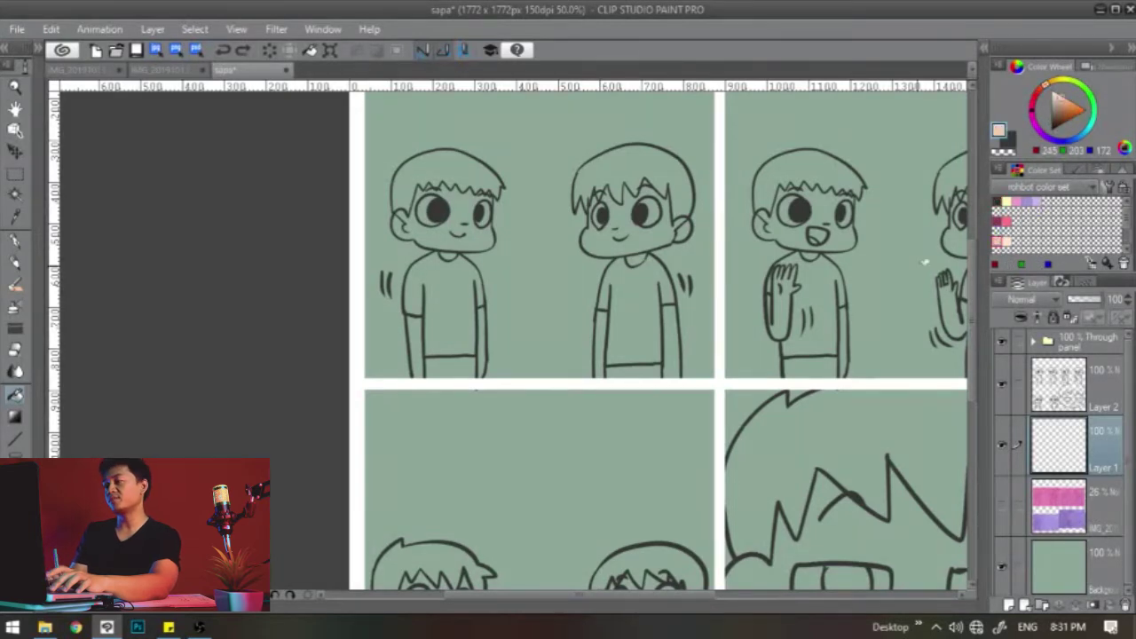
{"action": "left_click_drag", "start_coordinate": [675, 264], "coordinate": [705, 367]}
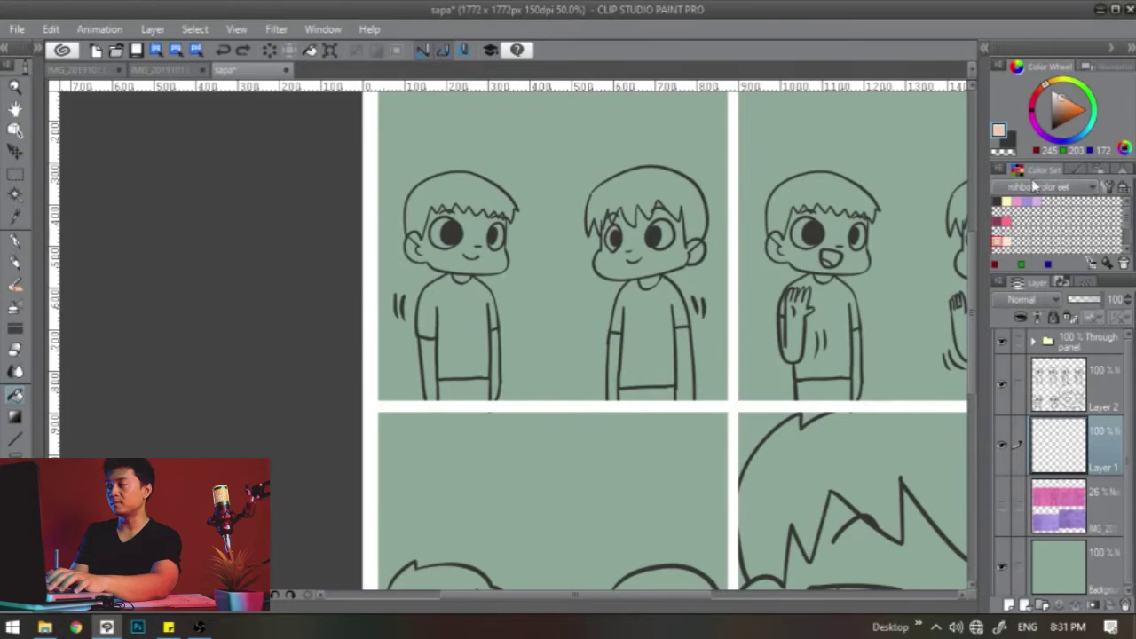
{"action": "left_click", "coordinate": [322, 29]}
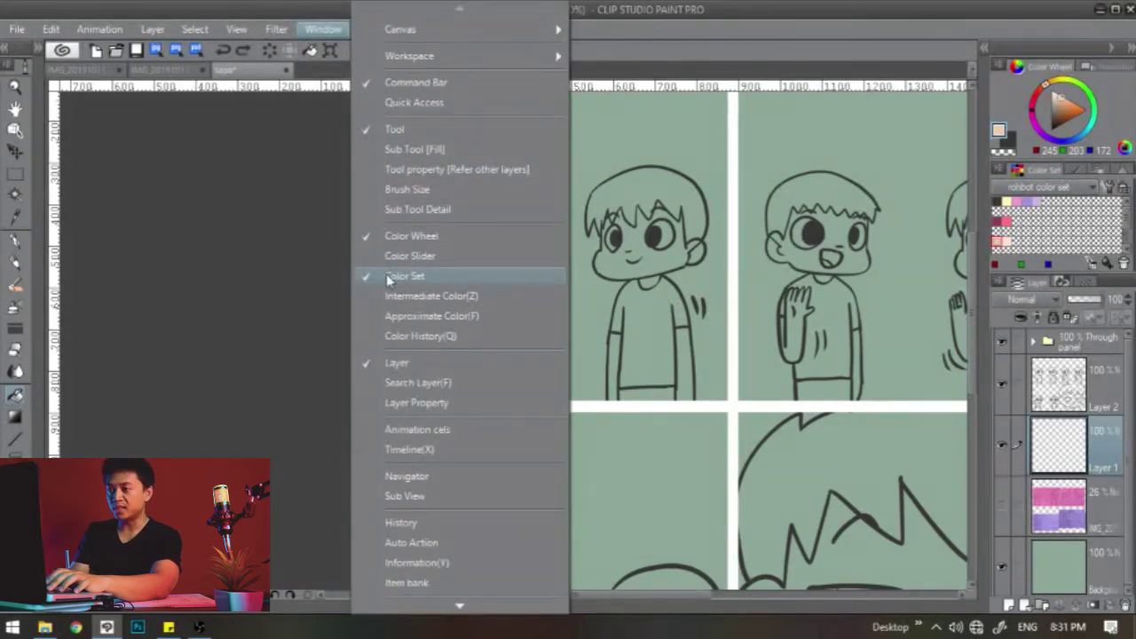
{"action": "left_click", "coordinate": [720, 22]}
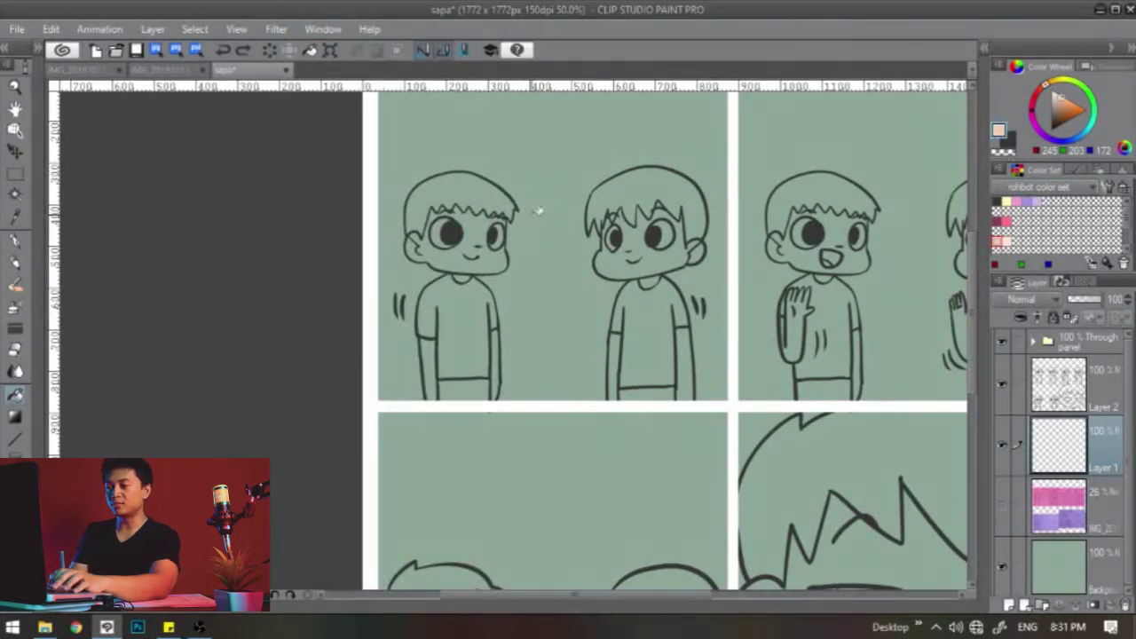
Sample the green panel background (141, 168, 153) and store it in an empty swatch of the colour set
{"action": "left_click", "coordinate": [522, 131], "text": "alt"}
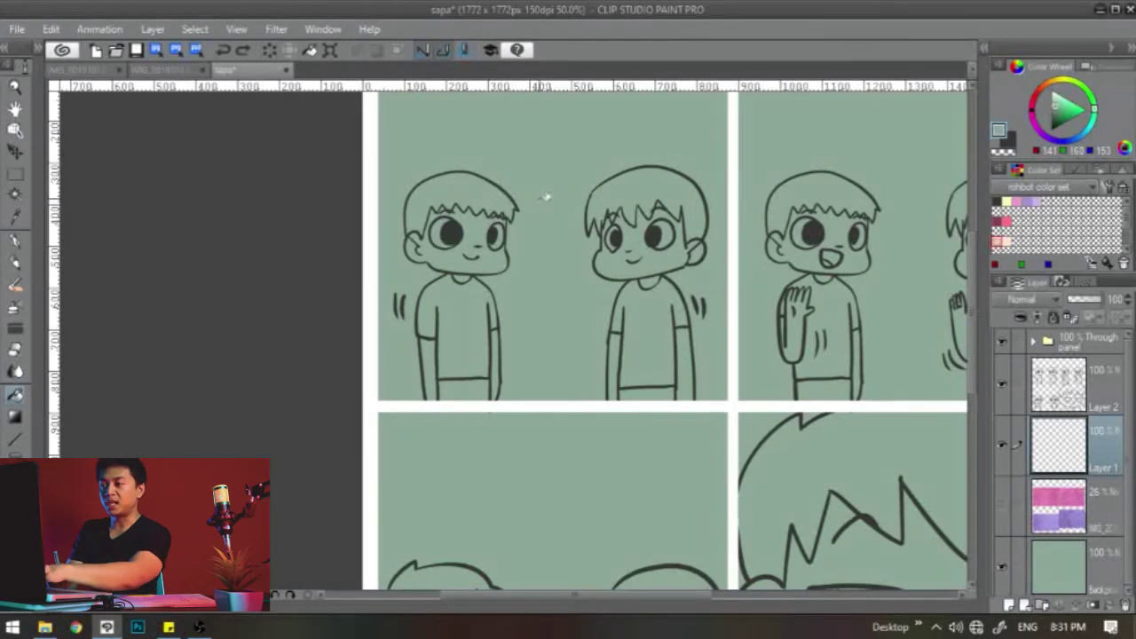
{"action": "key", "text": "alt"}
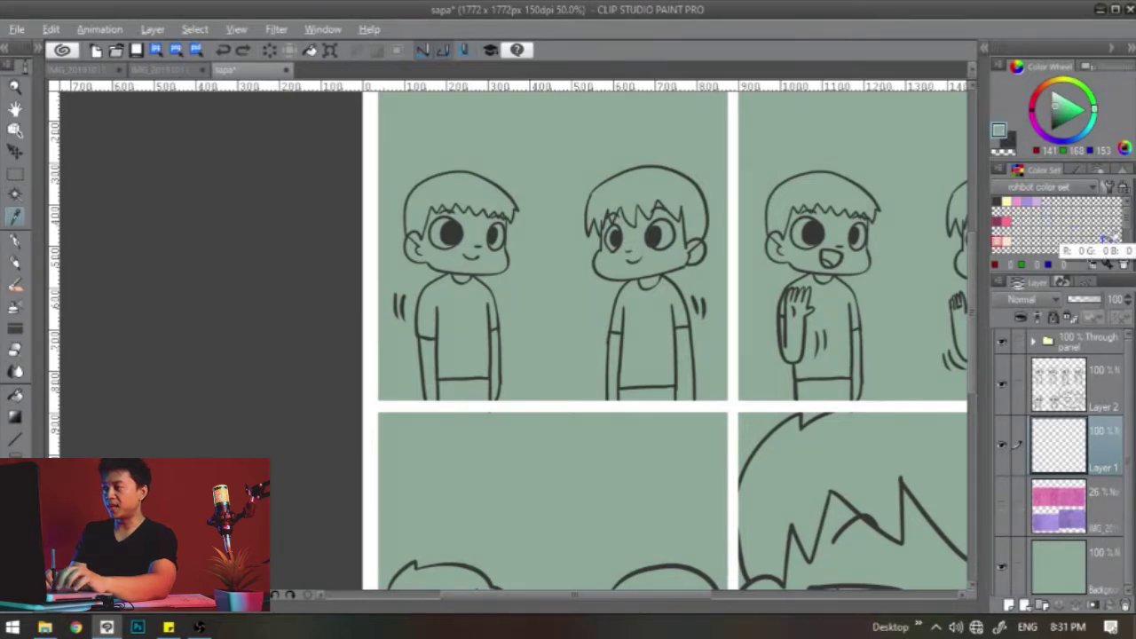
{"action": "left_click", "coordinate": [1117, 240], "text": "alt"}
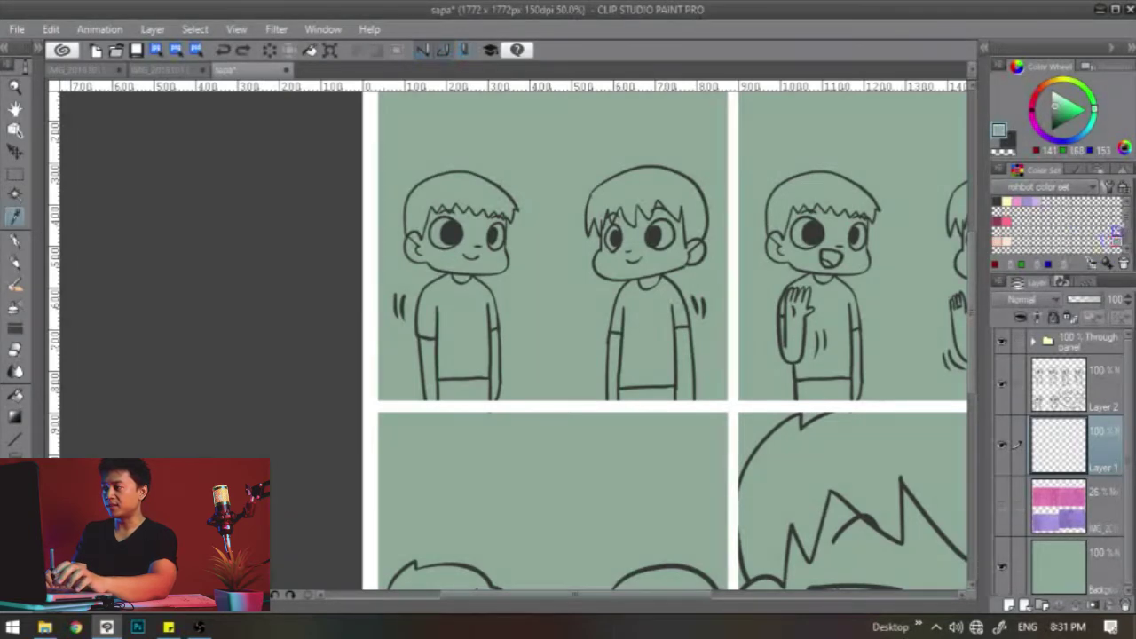
Fill the face of the left character in the upper-left panel with the peach swatch (245, 203, 172) from the colour set
{"action": "left_click", "coordinate": [996, 231]}
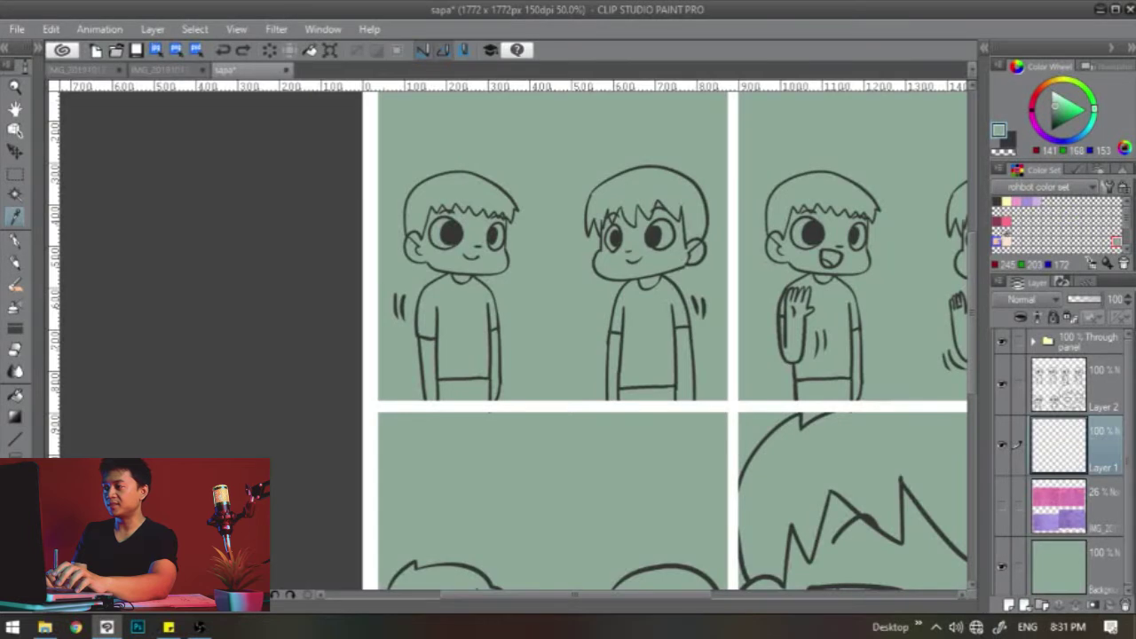
{"action": "left_click", "coordinate": [996, 241]}
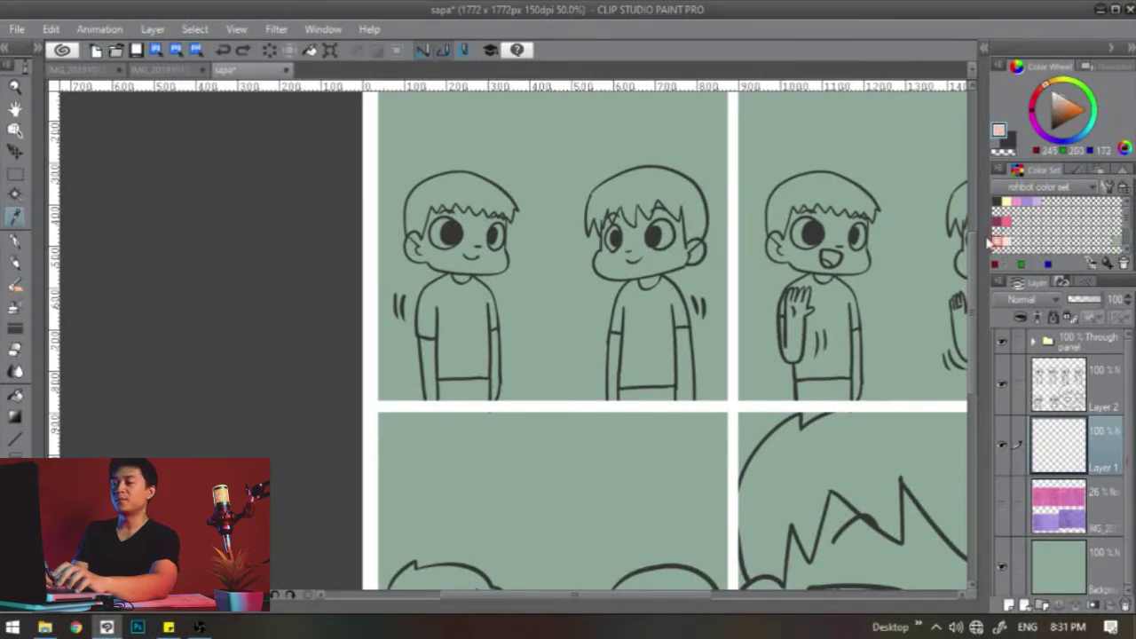
{"action": "left_click_drag", "start_coordinate": [570, 263], "coordinate": [547, 269]}
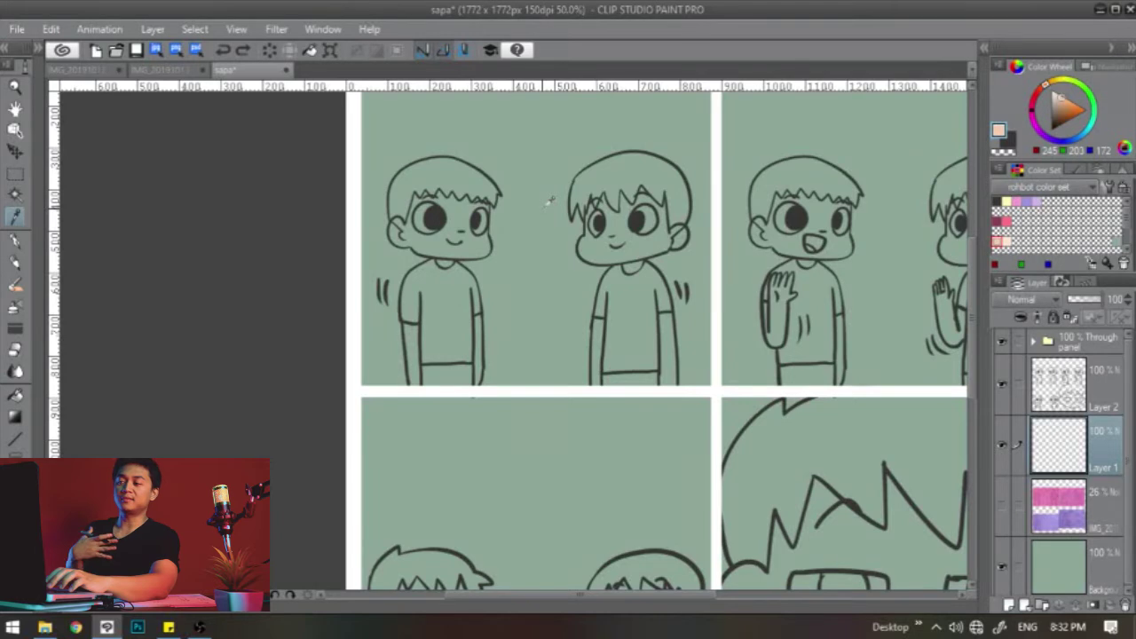
{"action": "left_click_drag", "start_coordinate": [516, 237], "coordinate": [533, 216]}
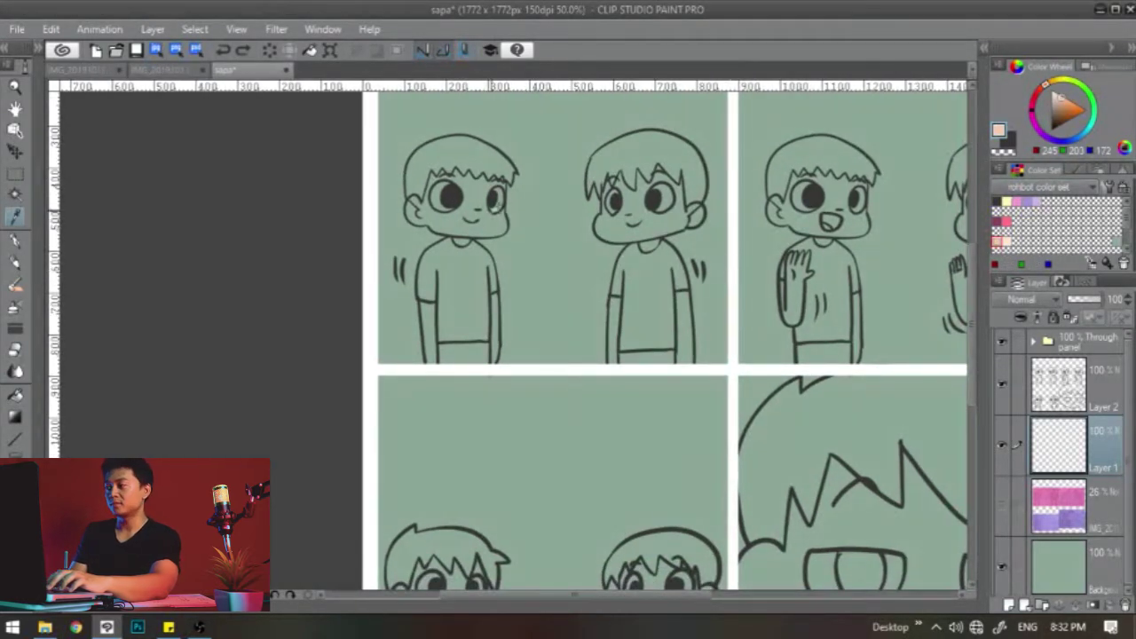
{"action": "left_click_drag", "start_coordinate": [597, 228], "coordinate": [618, 255]}
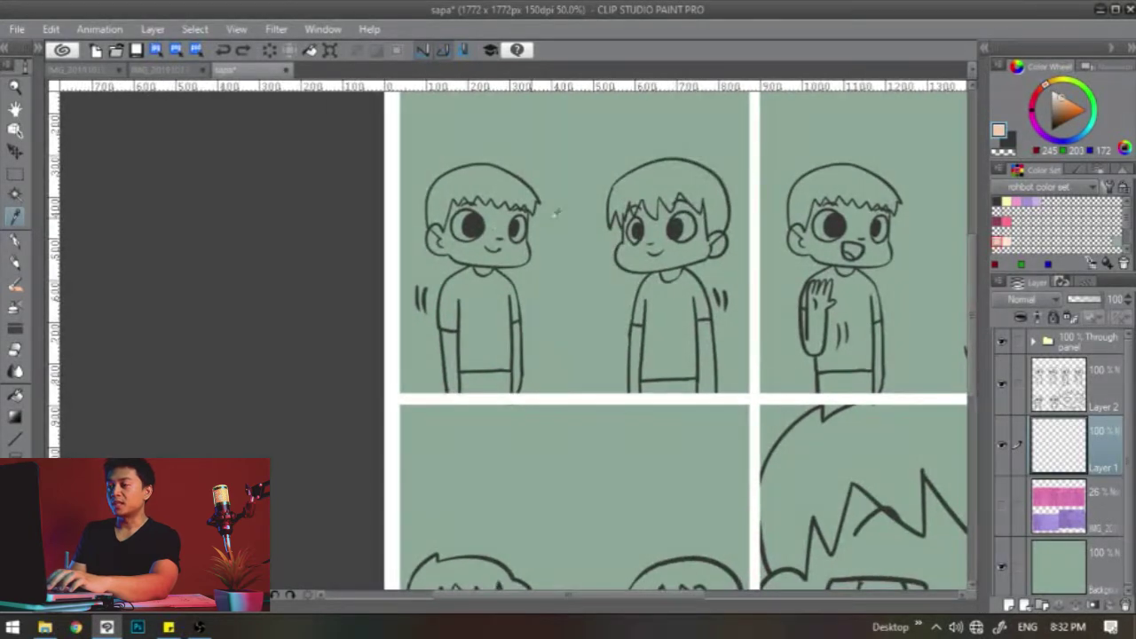
{"action": "left_click_drag", "start_coordinate": [510, 252], "coordinate": [535, 255]}
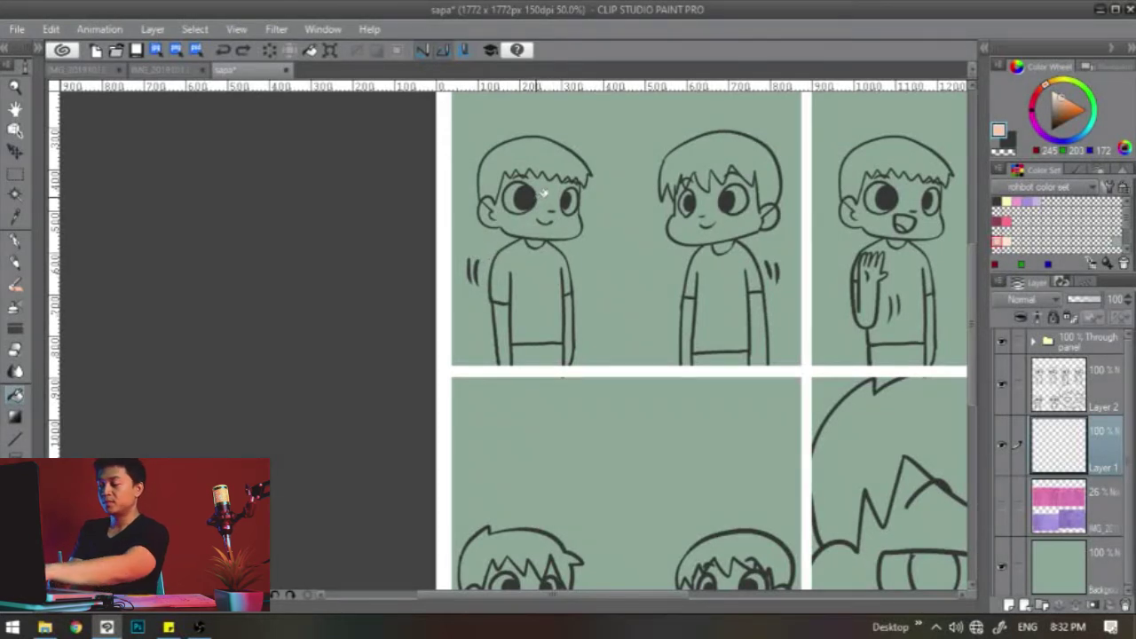
{"action": "scroll", "coordinate": [544, 214], "scroll_direction": "up", "scroll_amount": 1}
{"action": "left_click", "coordinate": [557, 197]}
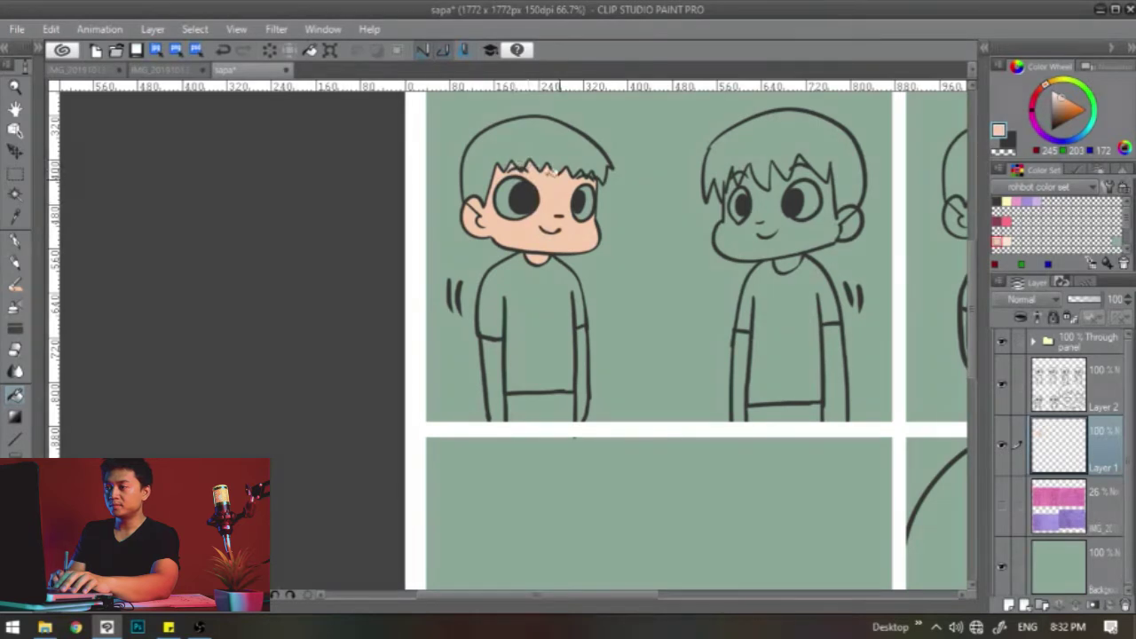
Fill both arms of the left character in the upper-left panel with the same peach skin colour
{"action": "scroll", "coordinate": [588, 170], "scroll_direction": "up", "scroll_amount": 4}
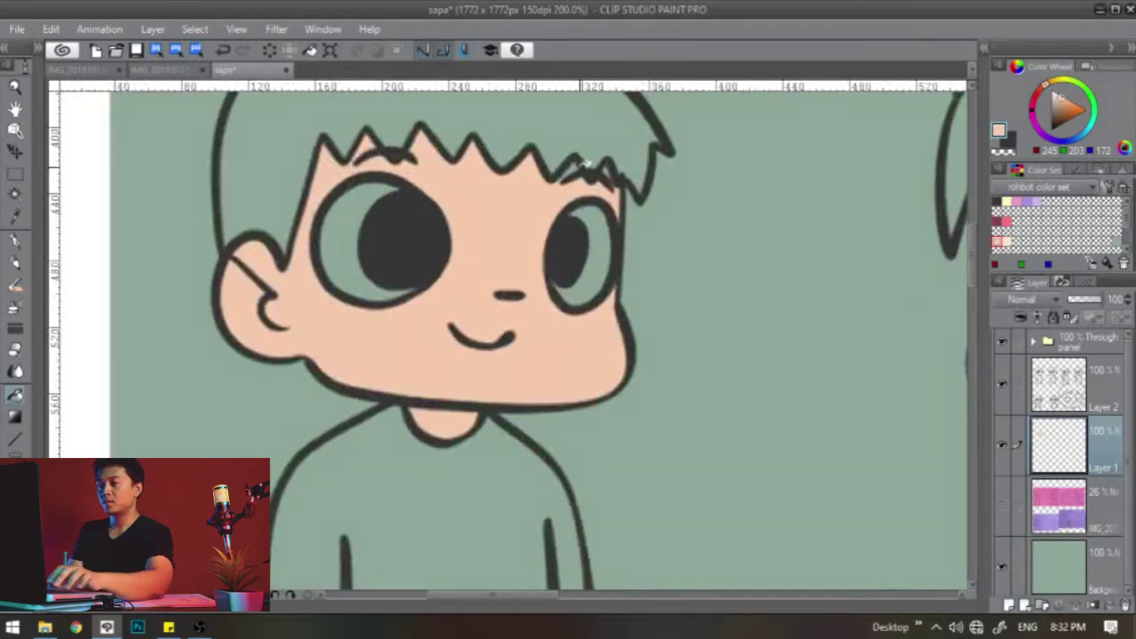
{"action": "left_click_drag", "start_coordinate": [462, 365], "coordinate": [531, 178]}
{"action": "left_click_drag", "start_coordinate": [431, 414], "coordinate": [523, 176]}
{"action": "left_click", "coordinate": [498, 314]}
{"action": "left_click", "coordinate": [742, 312]}
Fill the face of the right character in the upper-left panel with the peach skin colour
{"action": "left_click_drag", "start_coordinate": [723, 185], "coordinate": [667, 463]}
{"action": "left_click_drag", "start_coordinate": [686, 349], "coordinate": [222, 266]}
{"action": "left_click_drag", "start_coordinate": [709, 129], "coordinate": [572, 314]}
{"action": "left_click", "coordinate": [576, 349]}
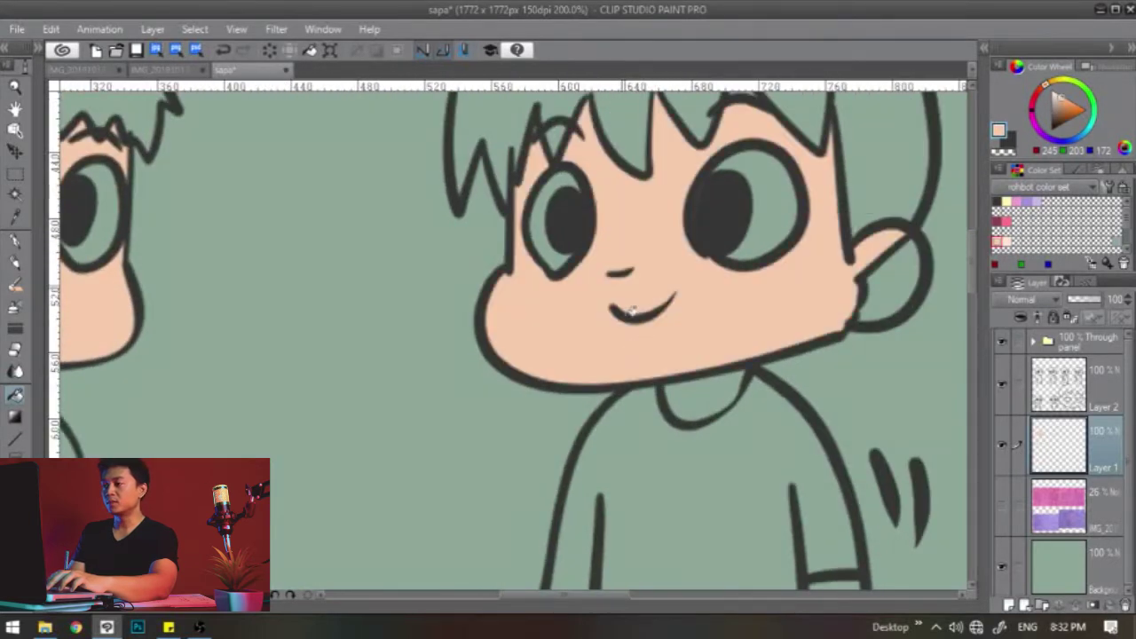
Fill the ear, both arms and neck of the right character in the upper-left panel with the peach skin colour
{"action": "left_click_drag", "start_coordinate": [592, 177], "coordinate": [603, 274]}
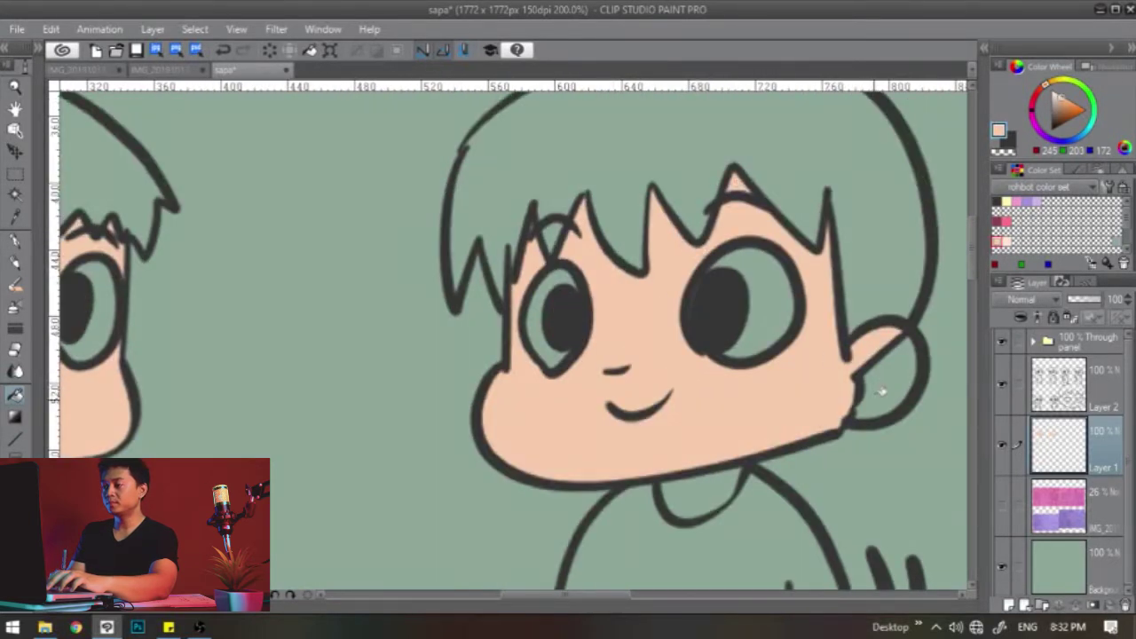
{"action": "left_click", "coordinate": [881, 390]}
{"action": "scroll", "coordinate": [789, 337], "scroll_direction": "down", "scroll_amount": 8}
{"action": "left_click", "coordinate": [781, 339]}
{"action": "left_click", "coordinate": [530, 364]}
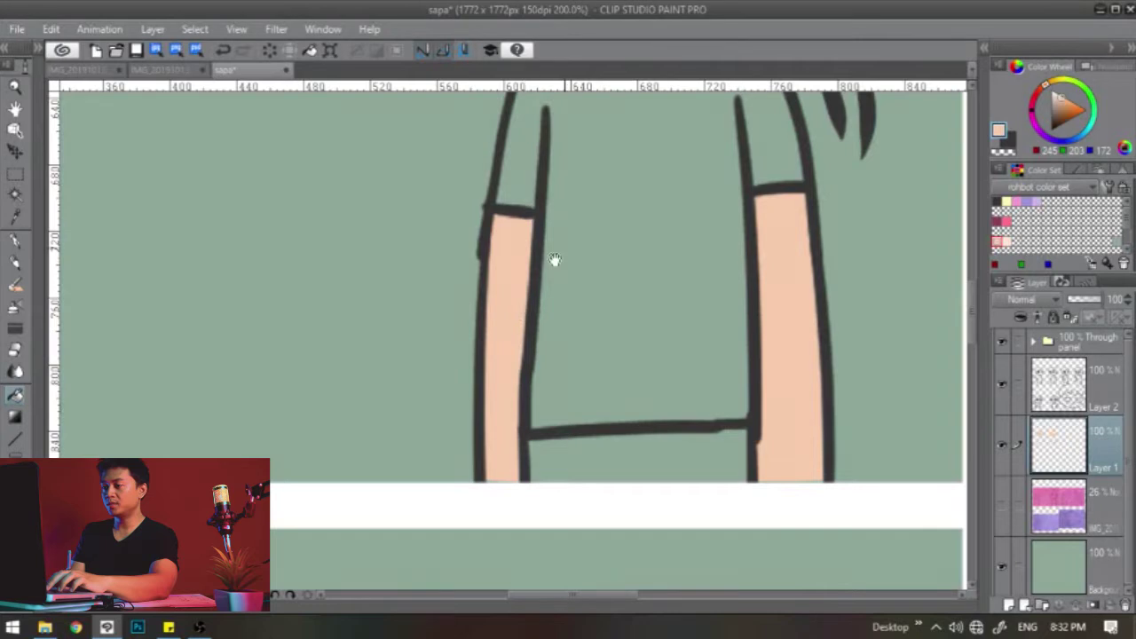
{"action": "left_click_drag", "start_coordinate": [569, 218], "coordinate": [590, 489]}
{"action": "left_click", "coordinate": [670, 300]}
Fill the face, neck, raised hand and both arms of the left character in the upper-right panel with the peach skin colour
{"action": "scroll", "coordinate": [671, 306], "scroll_direction": "down", "scroll_amount": 3}
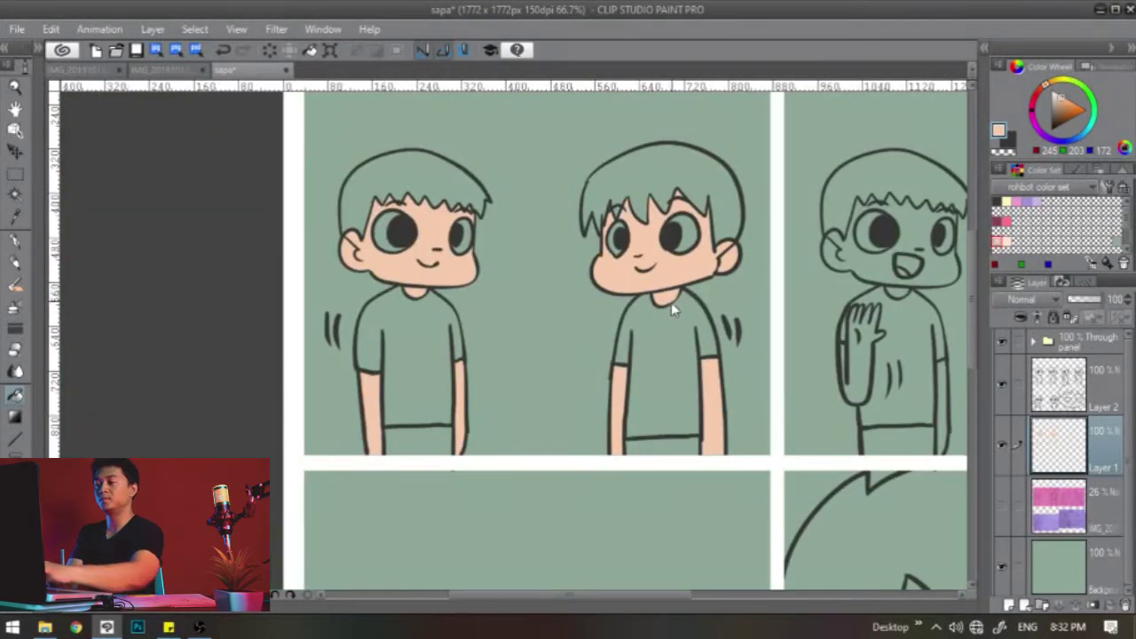
{"action": "left_click_drag", "start_coordinate": [927, 285], "coordinate": [658, 254]}
{"action": "left_click", "coordinate": [656, 247]}
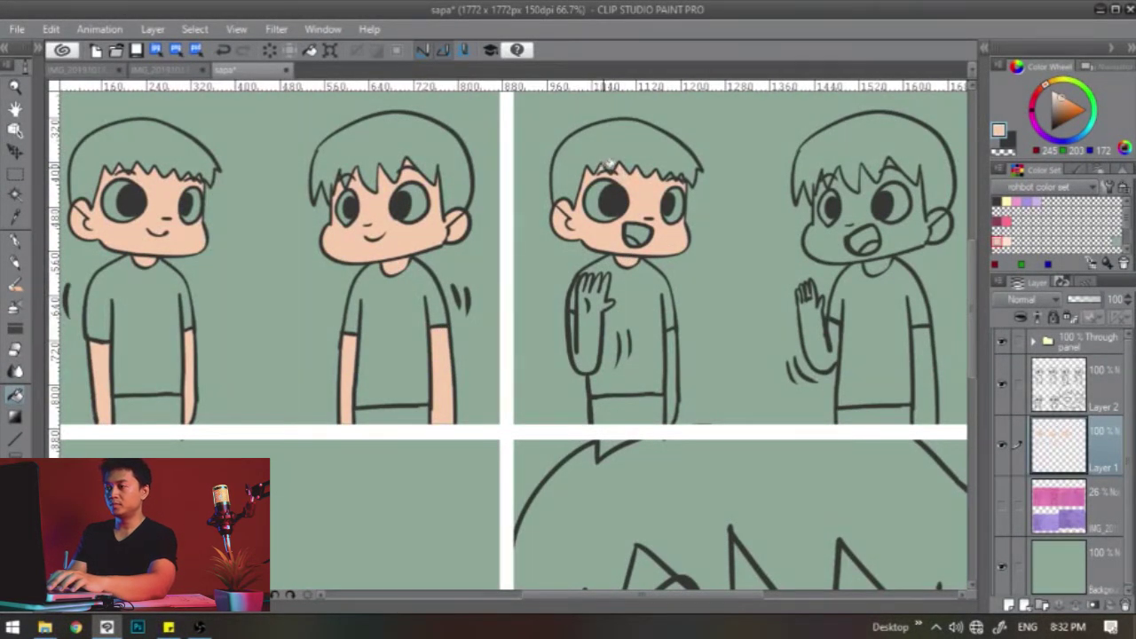
{"action": "scroll", "coordinate": [683, 174], "scroll_direction": "up", "scroll_amount": 4}
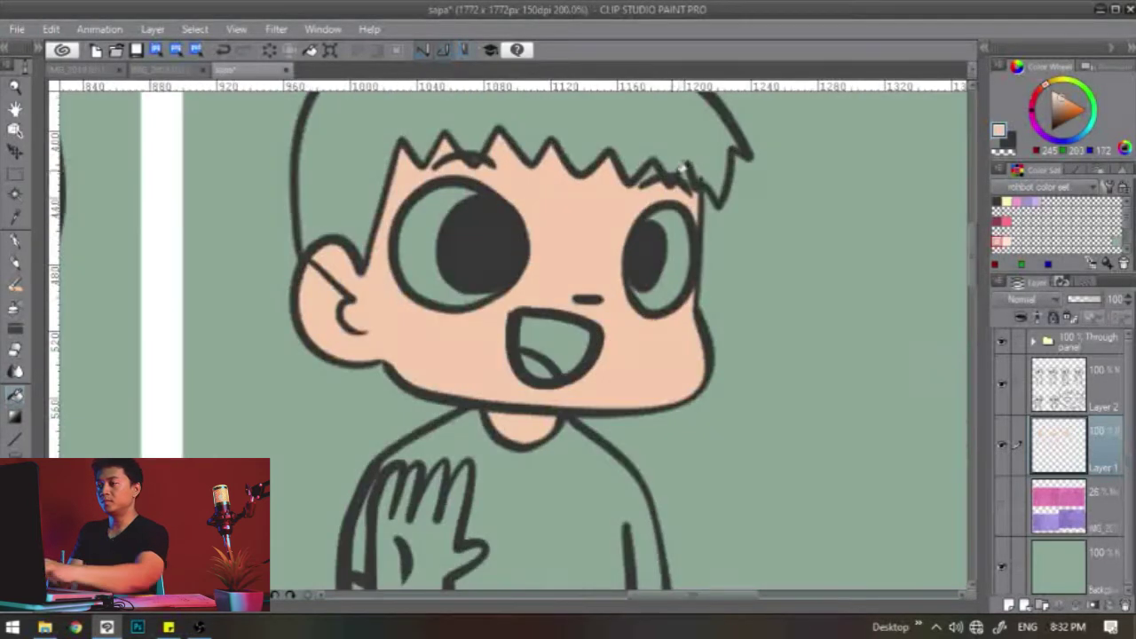
{"action": "left_click_drag", "start_coordinate": [462, 543], "coordinate": [594, 186]}
{"action": "left_click", "coordinate": [554, 255]}
{"action": "left_click", "coordinate": [786, 356]}
{"action": "key", "text": "ctrl+z"}
{"action": "left_click", "coordinate": [787, 350]}
Fill the waving hand and both arms of the right character in the upper-right panel with the peach skin colour
{"action": "left_click_drag", "start_coordinate": [831, 302], "coordinate": [418, 305]}
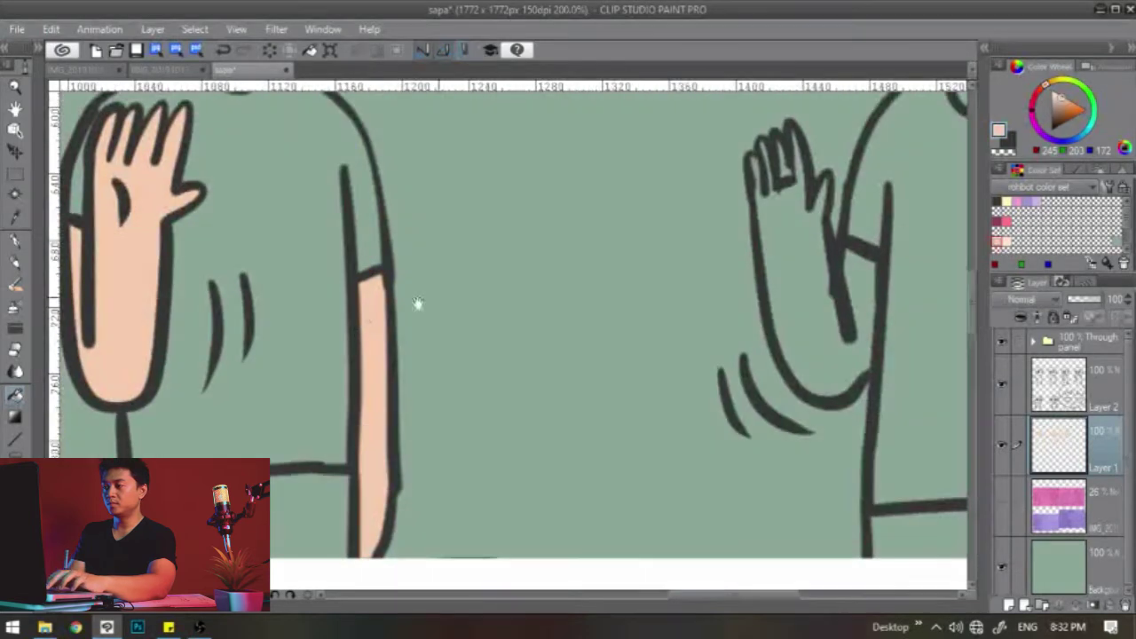
{"action": "left_click_drag", "start_coordinate": [831, 235], "coordinate": [601, 352]}
{"action": "left_click", "coordinate": [591, 395]}
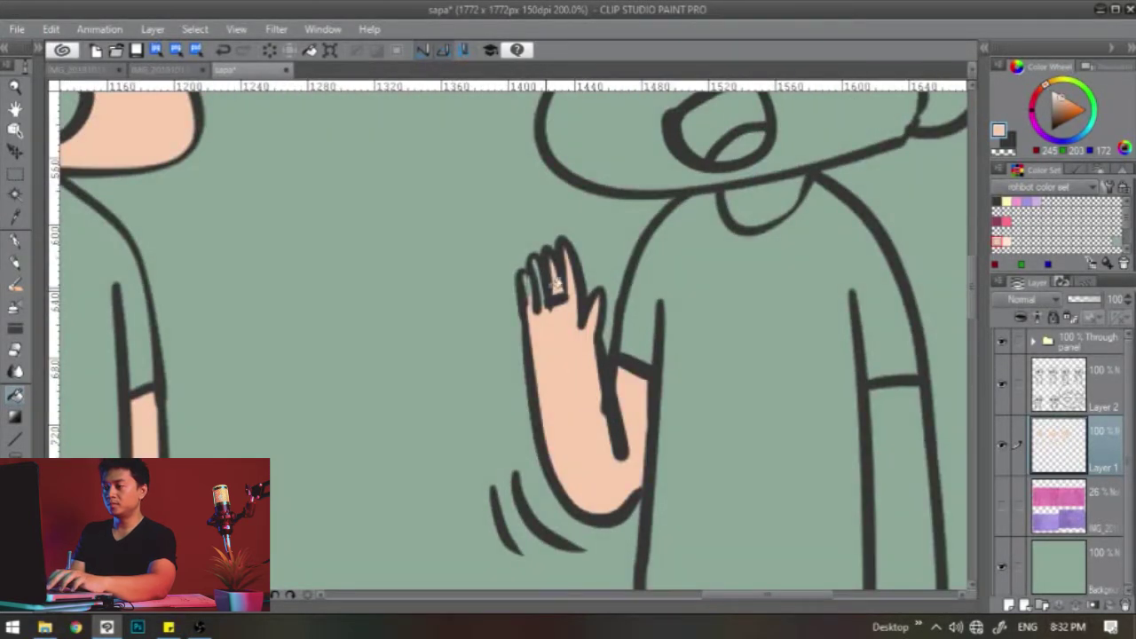
{"action": "left_click_drag", "start_coordinate": [579, 343], "coordinate": [371, 195]}
{"action": "left_click", "coordinate": [685, 366]}
{"action": "left_click_drag", "start_coordinate": [671, 280], "coordinate": [679, 494]}
{"action": "left_click_drag", "start_coordinate": [603, 178], "coordinate": [612, 389]}
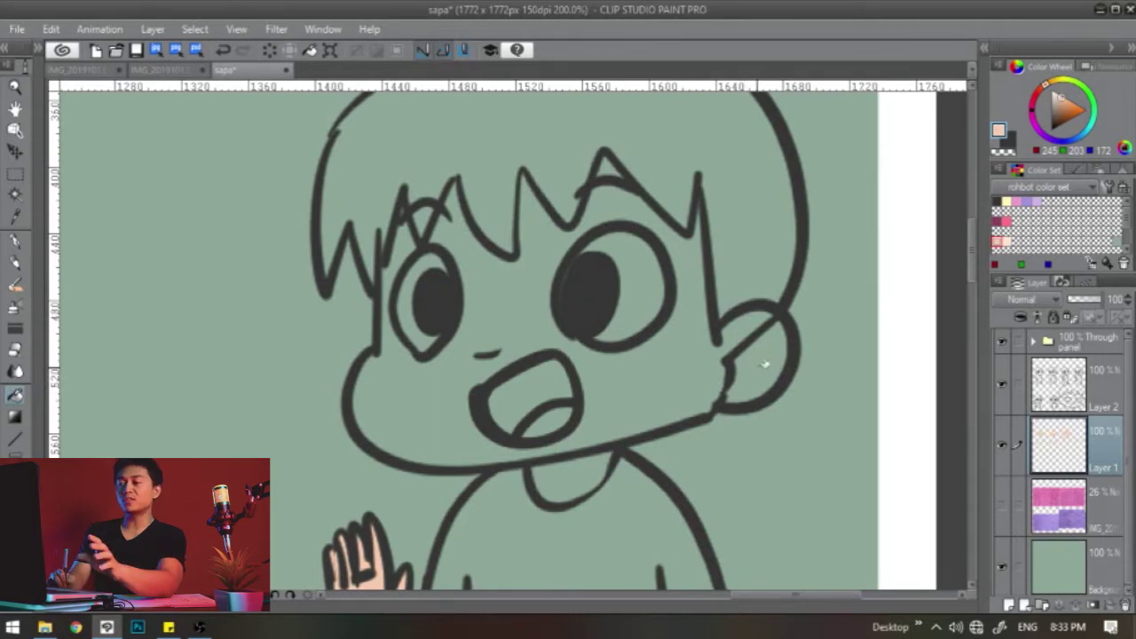
{"action": "left_click", "coordinate": [756, 362]}
{"action": "left_click", "coordinate": [641, 351]}
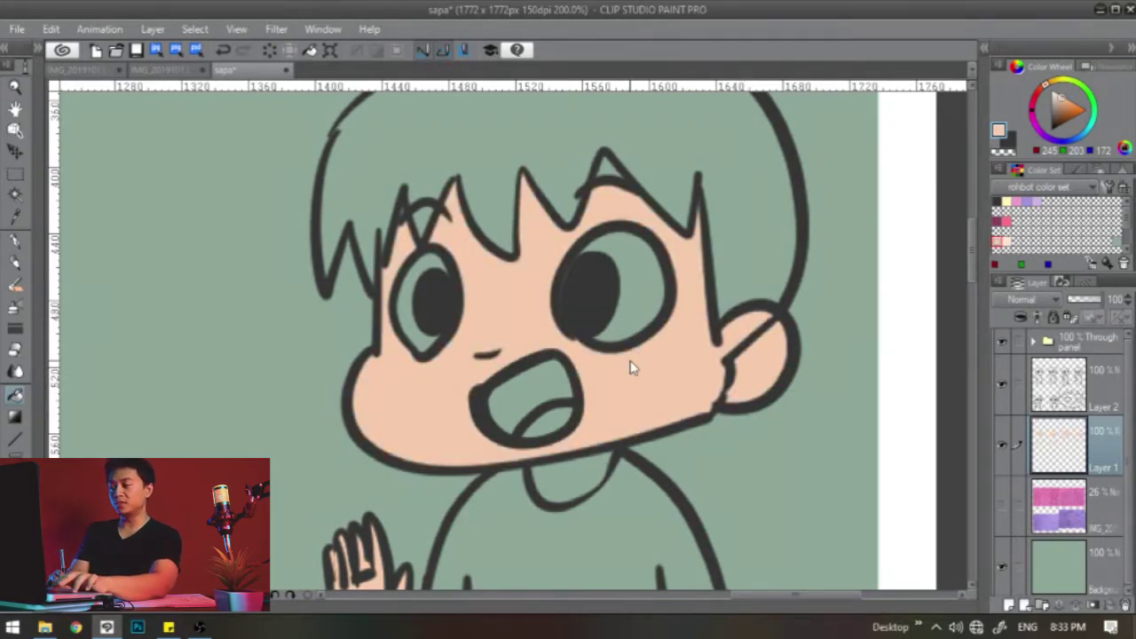
{"action": "key", "text": "ctrl+z"}
{"action": "key", "text": "ctrl+z"}
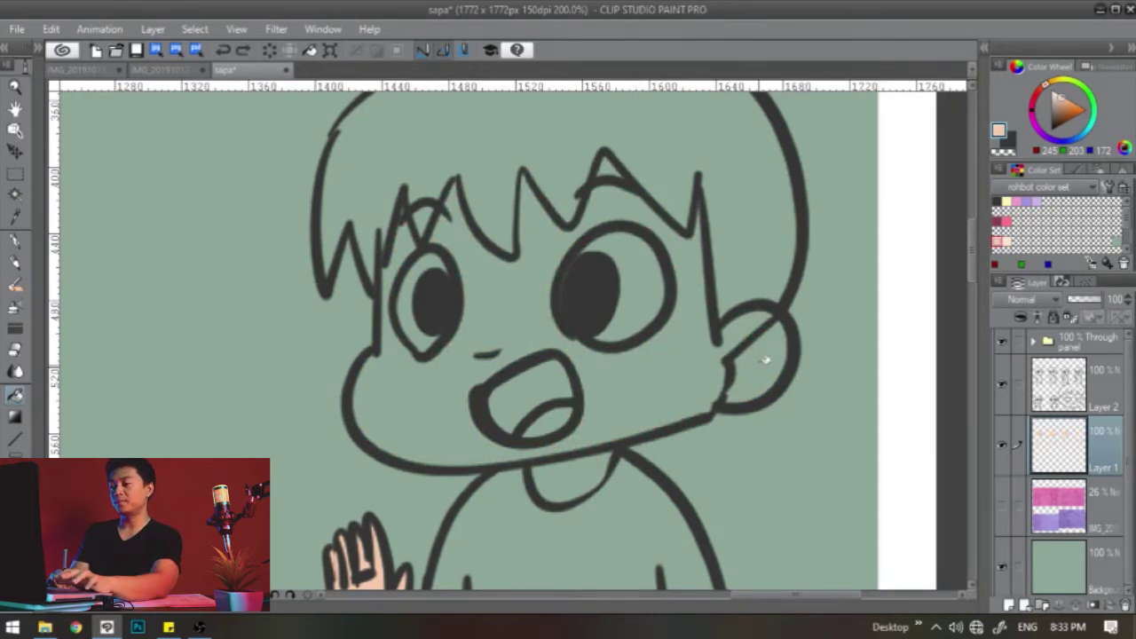
Fill the ear, face and neck of the right character in the upper-right panel with the peach skin colour
{"action": "left_click", "coordinate": [761, 360]}
{"action": "left_click", "coordinate": [683, 366]}
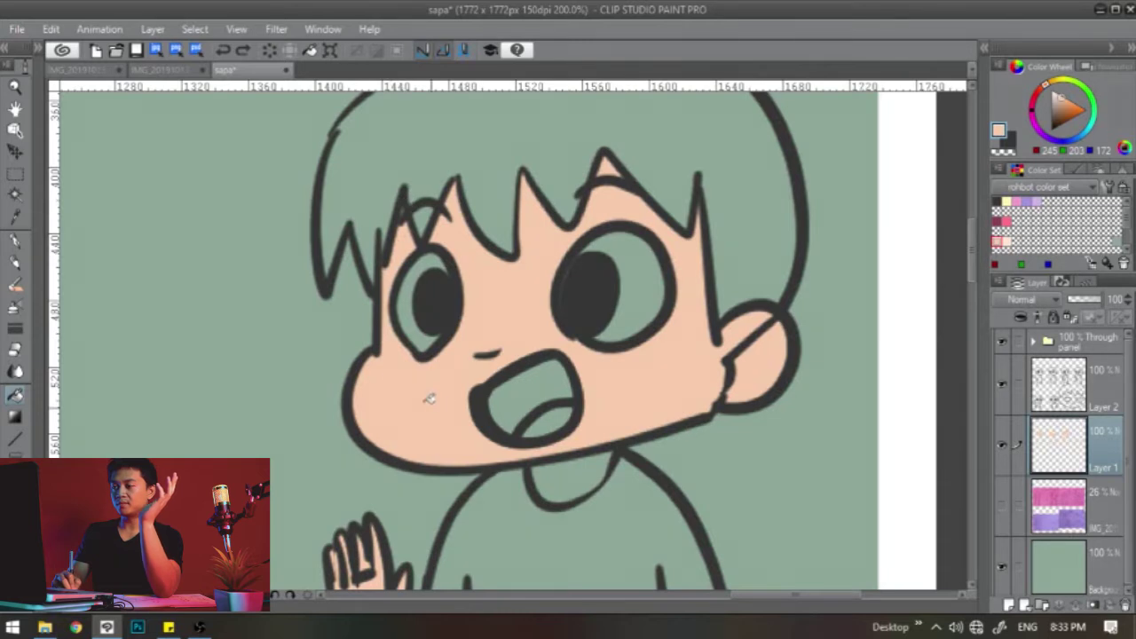
{"action": "left_click", "coordinate": [559, 479]}
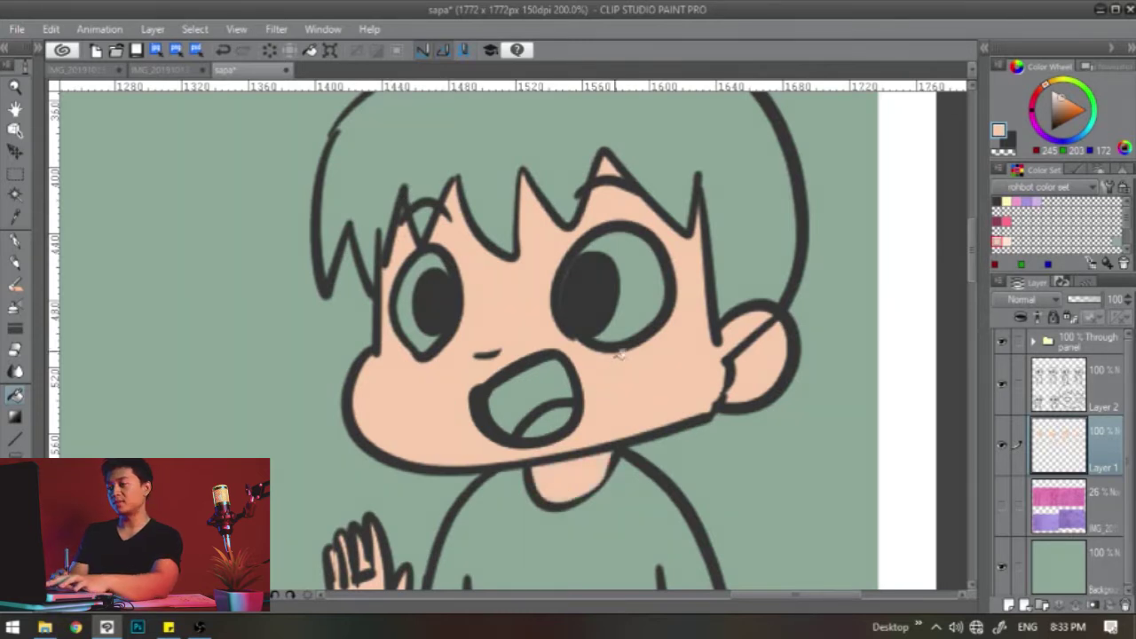
Fill the face, neck and both arms of the left character in the lower-left panel with the peach skin colour
{"action": "left_click_drag", "start_coordinate": [544, 541], "coordinate": [538, 361]}
{"action": "left_click_drag", "start_coordinate": [581, 116], "coordinate": [577, 388]}
{"action": "scroll", "coordinate": [564, 397], "scroll_direction": "down", "scroll_amount": 2}
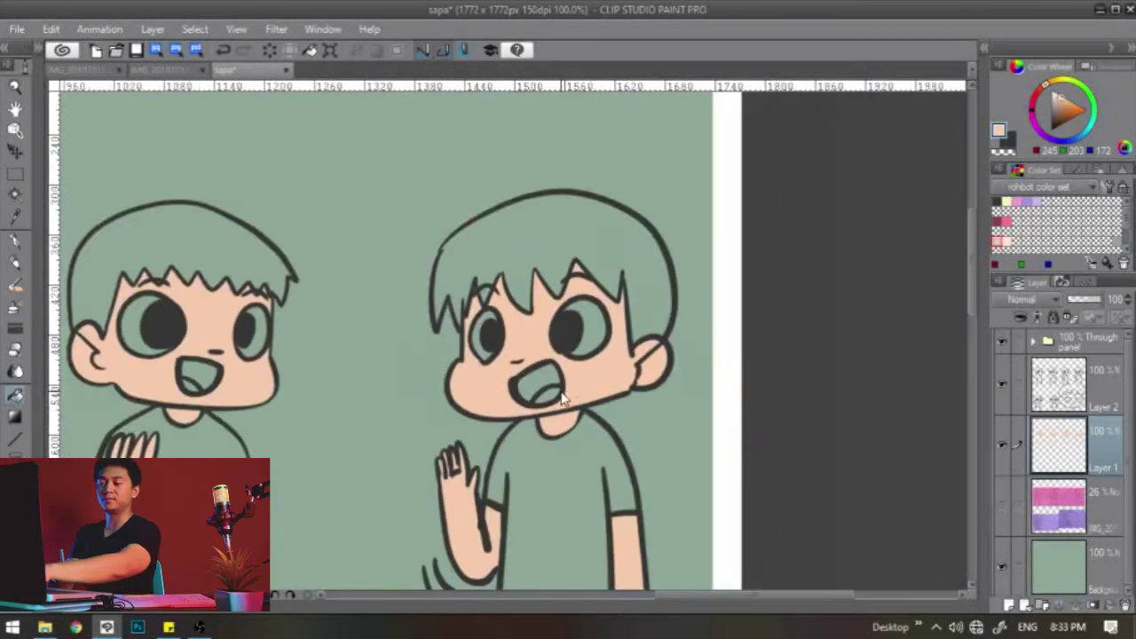
{"action": "left_click_drag", "start_coordinate": [497, 532], "coordinate": [630, 192]}
{"action": "left_click_drag", "start_coordinate": [474, 474], "coordinate": [710, 249]}
{"action": "mouse_move", "coordinate": [457, 449]}
{"action": "left_mouse_down"}
{"action": "mouse_move", "coordinate": [627, 292]}
{"action": "mouse_move", "coordinate": [799, 195]}
{"action": "left_mouse_up"}
{"action": "left_click_drag", "start_coordinate": [374, 370], "coordinate": [659, 325]}
{"action": "left_click", "coordinate": [462, 286]}
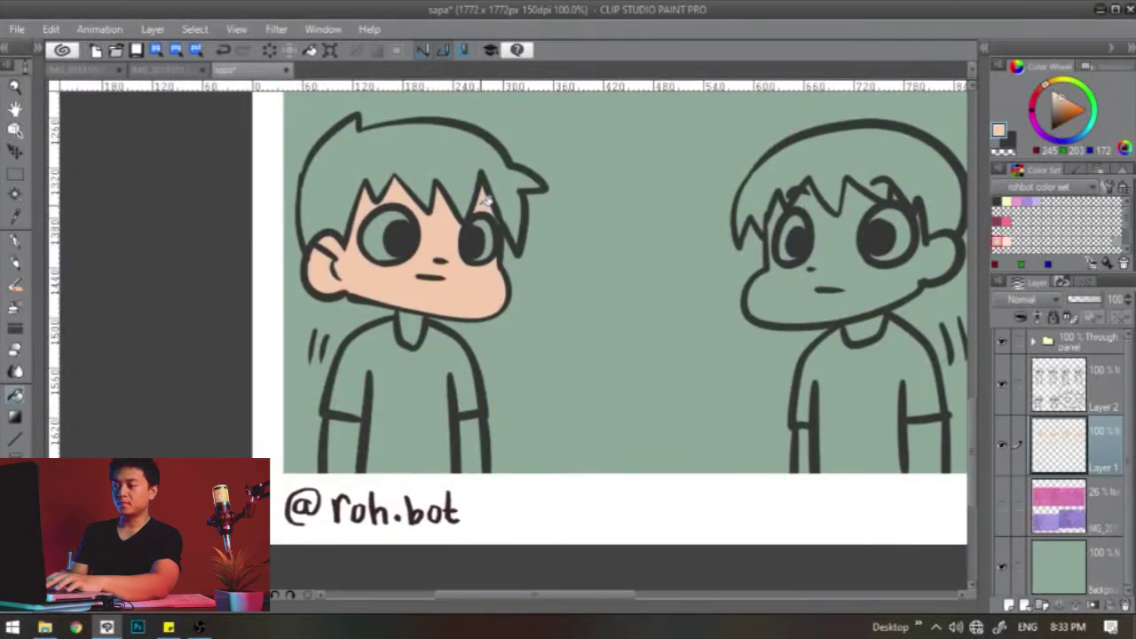
{"action": "left_click", "coordinate": [414, 330]}
{"action": "left_click", "coordinate": [337, 434]}
{"action": "left_click", "coordinate": [469, 438]}
Fill the face, neck and both arms of the right character in the lower-left panel with the peach skin colour
{"action": "left_click_drag", "start_coordinate": [720, 299], "coordinate": [472, 290]}
{"action": "left_click", "coordinate": [624, 282]}
{"action": "left_click", "coordinate": [617, 314]}
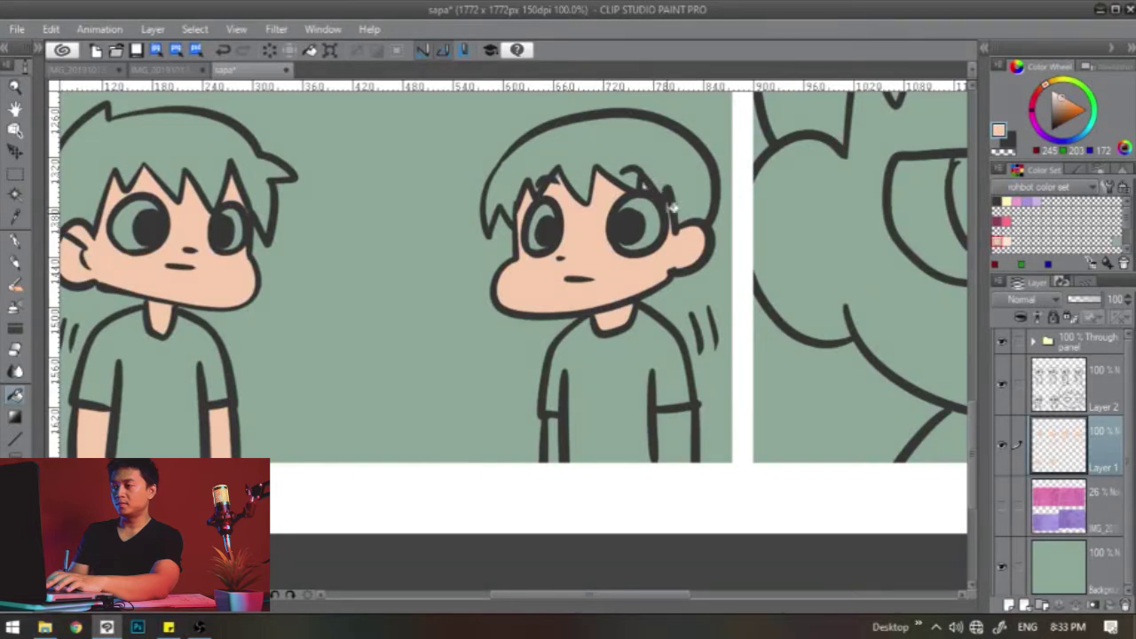
{"action": "left_click_drag", "start_coordinate": [592, 393], "coordinate": [569, 291]}
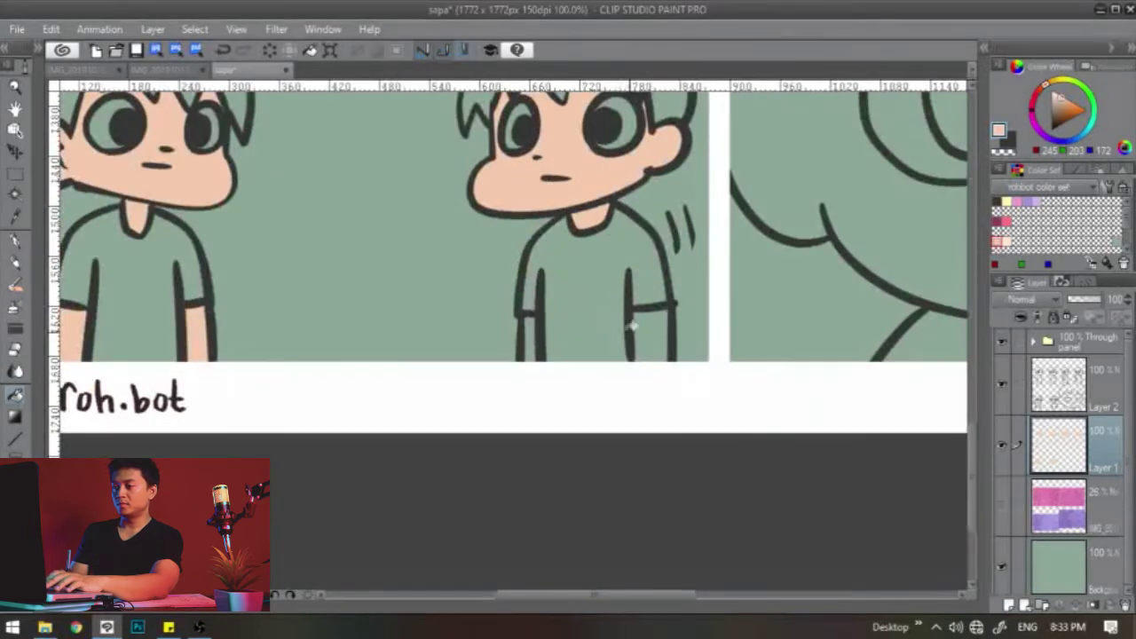
{"action": "left_click", "coordinate": [650, 333]}
{"action": "left_click", "coordinate": [532, 340]}
Fill the face, ears and neck of the close-up character in the lower-right panel with the peach skin colour
{"action": "left_click_drag", "start_coordinate": [950, 203], "coordinate": [532, 325]}
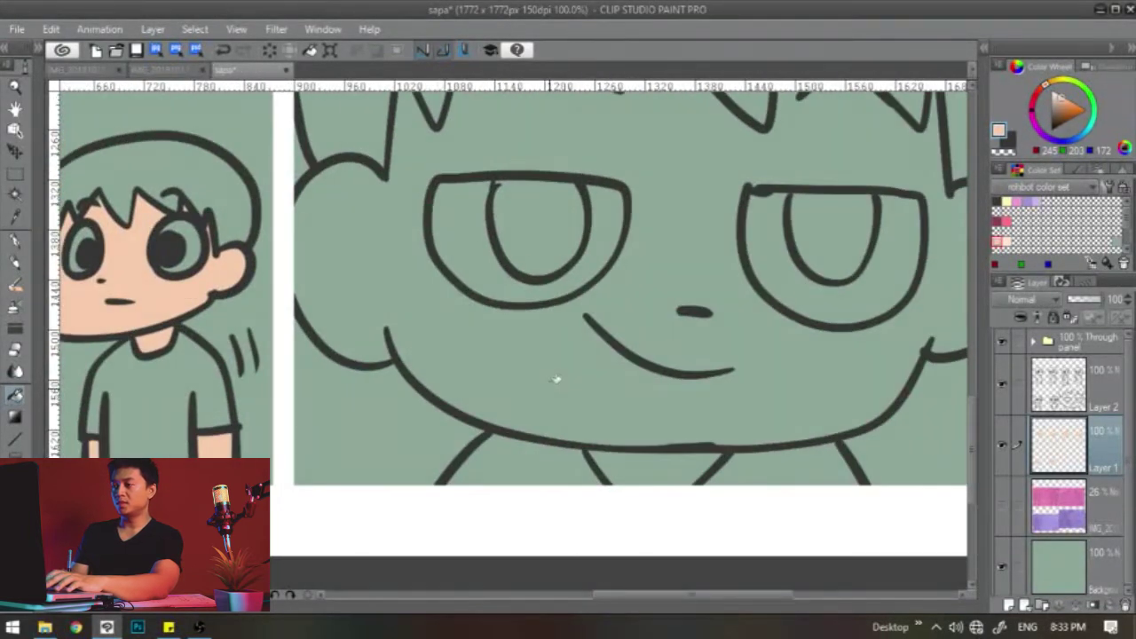
{"action": "left_click", "coordinate": [557, 380]}
{"action": "left_click_drag", "start_coordinate": [616, 248], "coordinate": [459, 393]}
{"action": "left_click_drag", "start_coordinate": [536, 325], "coordinate": [533, 195]}
{"action": "left_click_drag", "start_coordinate": [479, 451], "coordinate": [711, 395]}
{"action": "left_click", "coordinate": [480, 246]}
{"action": "left_click_drag", "start_coordinate": [400, 261], "coordinate": [616, 449]}
{"action": "left_click_drag", "start_coordinate": [401, 261], "coordinate": [559, 395]}
Fill the eye whites of both characters in the upper-left panel with white (255, 255, 255)
{"action": "scroll", "coordinate": [558, 394], "scroll_direction": "up", "scroll_amount": 10}
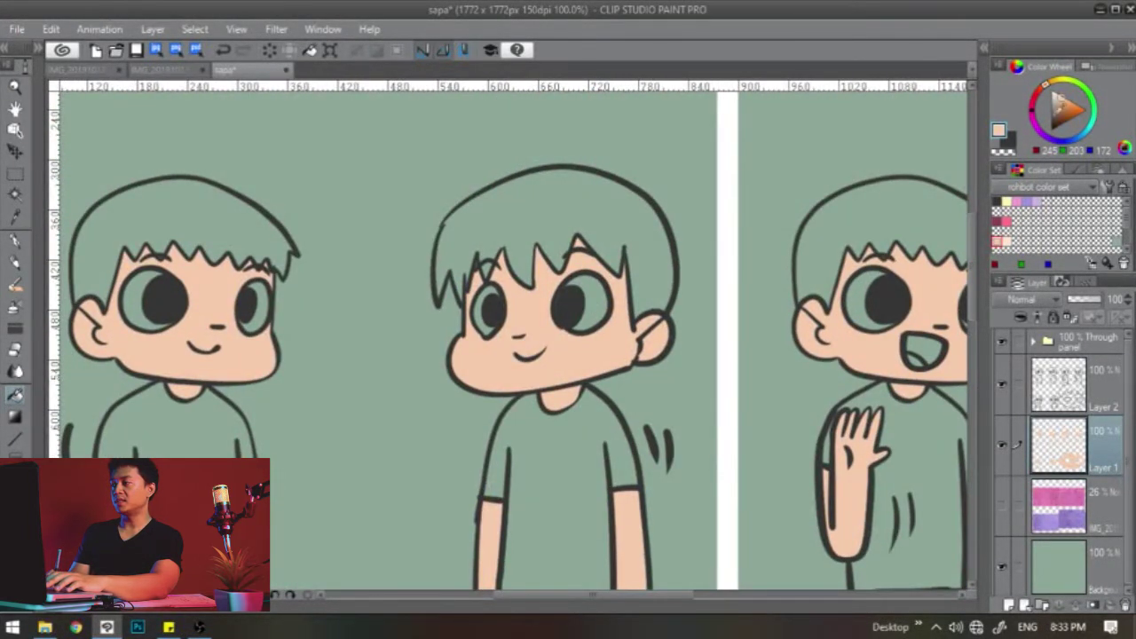
{"action": "left_click", "coordinate": [138, 300]}
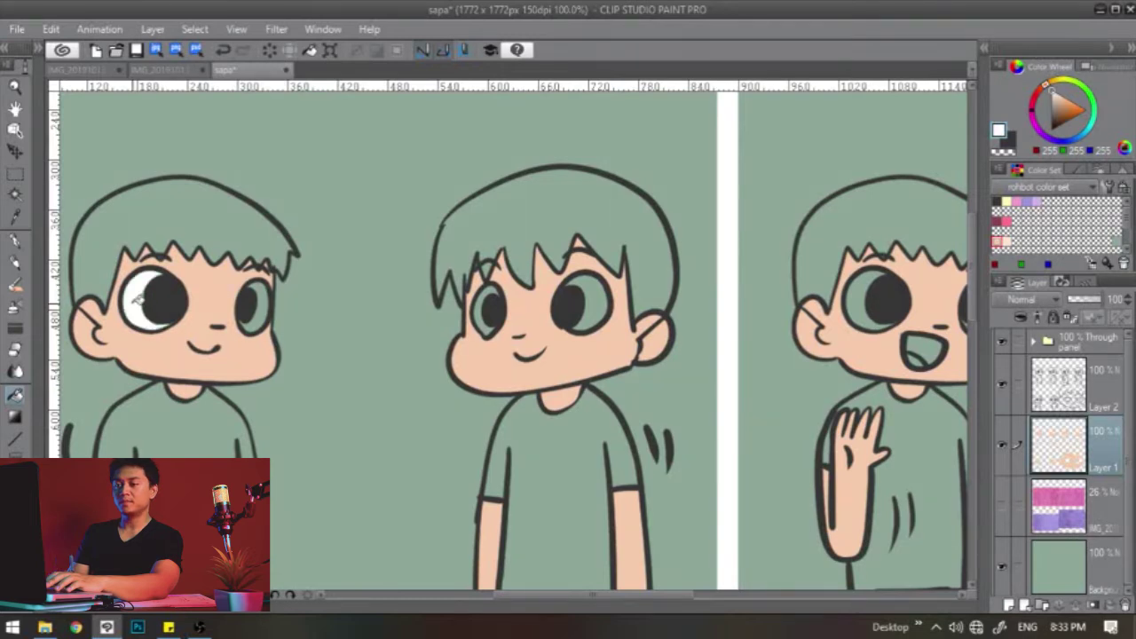
{"action": "left_click", "coordinate": [259, 306]}
{"action": "left_click_drag", "start_coordinate": [500, 290], "coordinate": [410, 257]}
{"action": "left_click", "coordinate": [391, 277]}
{"action": "left_click", "coordinate": [502, 268]}
Fill the eye whites of both characters in the upper-right panel with white
{"action": "left_click_drag", "start_coordinate": [593, 474], "coordinate": [240, 411]}
{"action": "left_click", "coordinate": [424, 204]}
{"action": "left_click", "coordinate": [532, 208]}
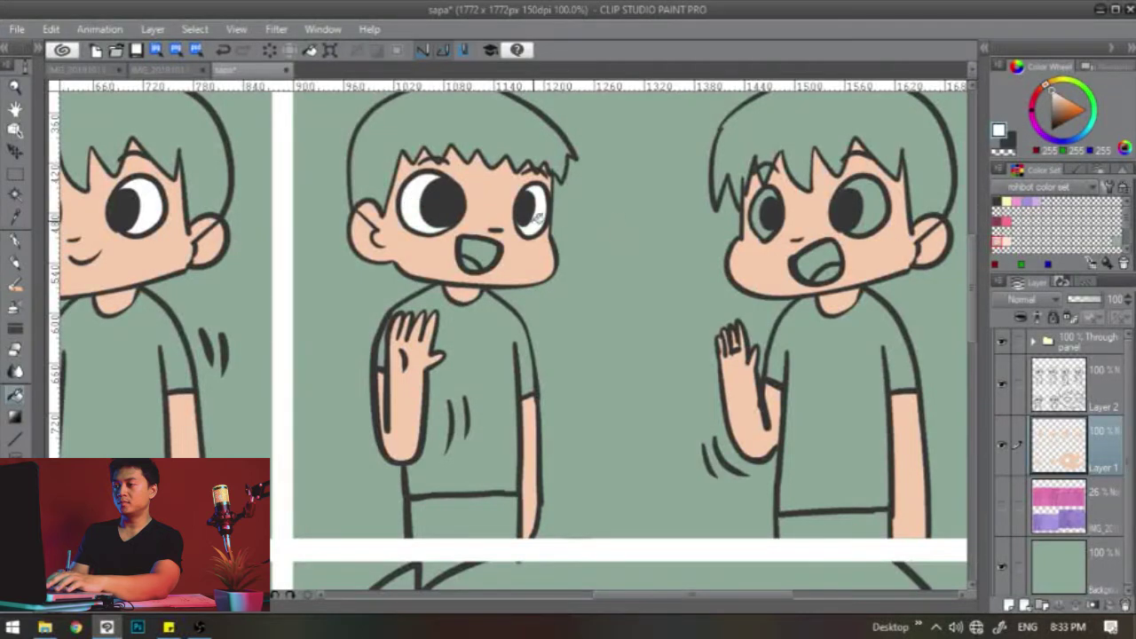
{"action": "left_click_drag", "start_coordinate": [787, 207], "coordinate": [484, 260]}
{"action": "left_click", "coordinate": [572, 251]}
{"action": "left_click", "coordinate": [458, 272]}
Fill the whites of both eyes of the close-up character in the lower-right panel with white
{"action": "left_click_drag", "start_coordinate": [429, 452], "coordinate": [568, 136]}
{"action": "left_click_drag", "start_coordinate": [417, 506], "coordinate": [505, 133]}
{"action": "left_click", "coordinate": [405, 373]}
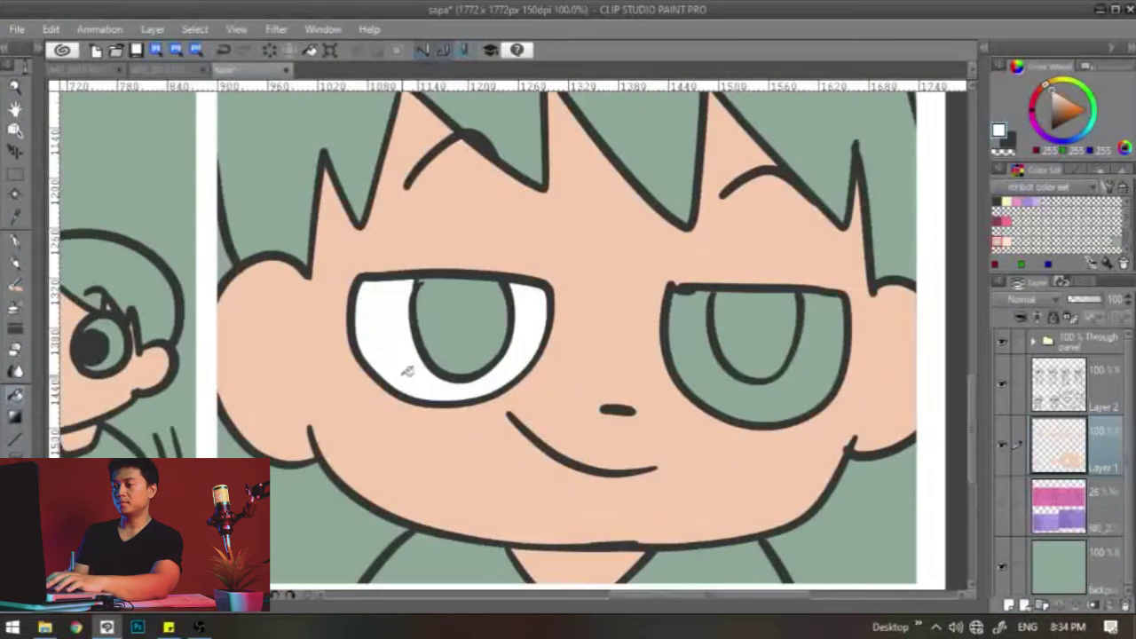
{"action": "left_click", "coordinate": [685, 355]}
Fill the eye whites of both characters in the lower-left panel with white
{"action": "scroll", "coordinate": [753, 315], "scroll_direction": "left", "scroll_amount": 10}
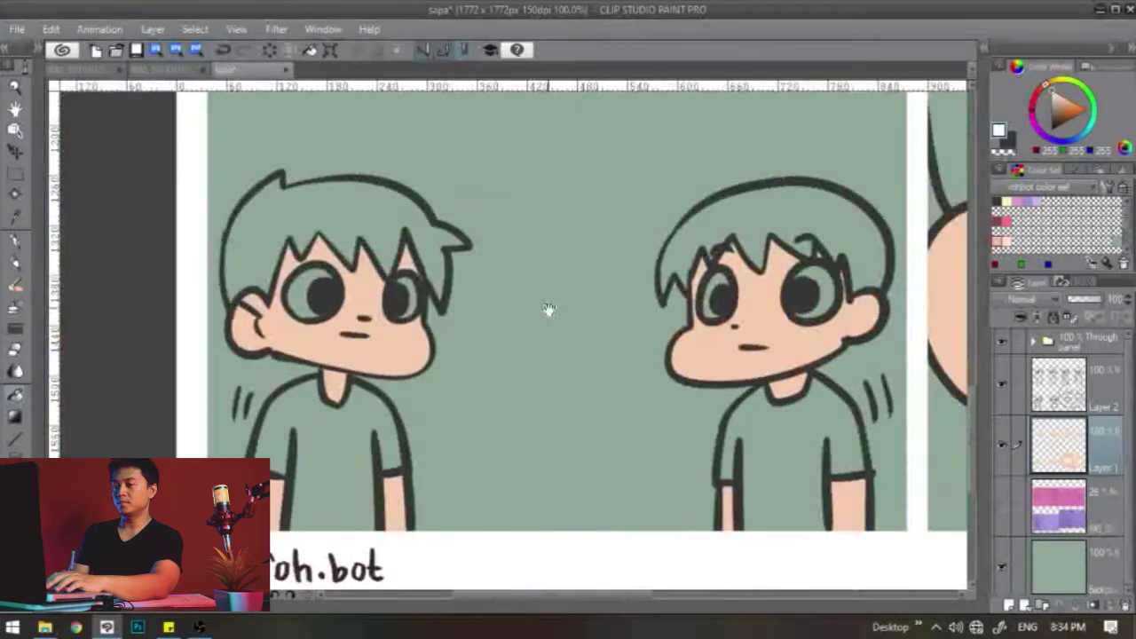
{"action": "left_click", "coordinate": [475, 297]}
{"action": "left_click", "coordinate": [575, 306]}
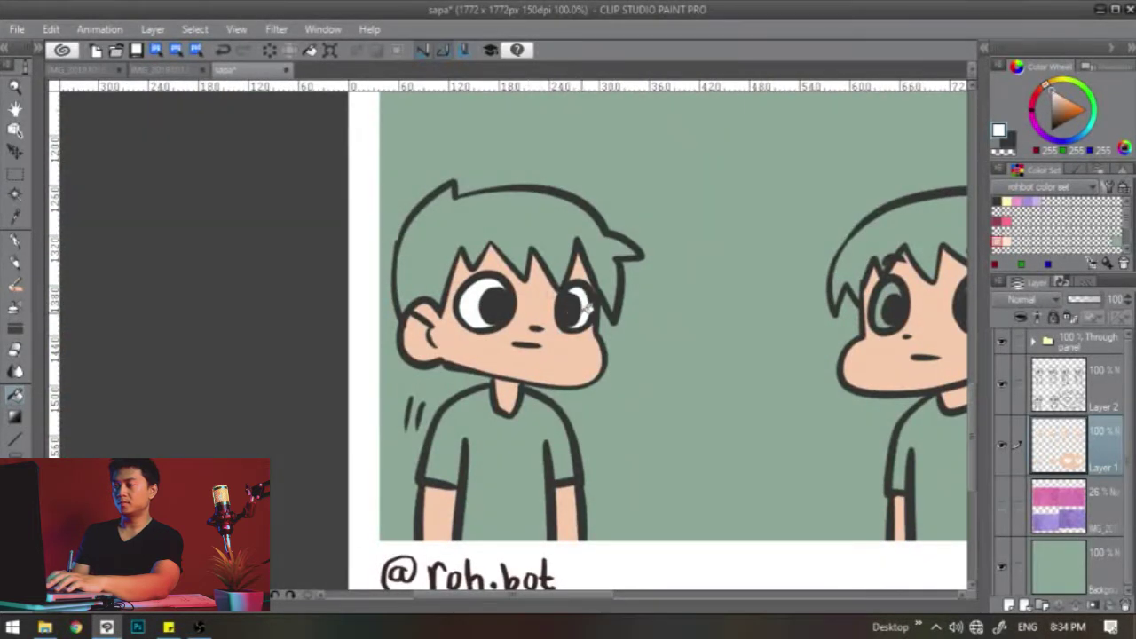
{"action": "scroll", "coordinate": [341, 257], "scroll_direction": "right", "scroll_amount": 5}
{"action": "left_click", "coordinate": [577, 262]}
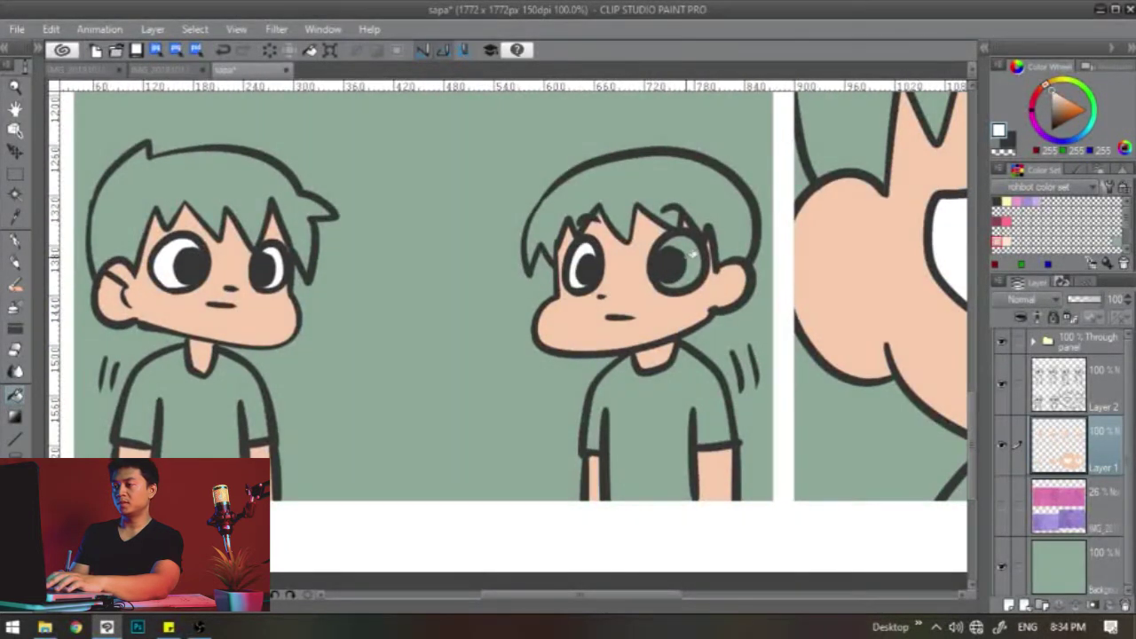
{"action": "left_click", "coordinate": [693, 251]}
Choose a blue (43, 171, 217) and fill the shirt of the left character in the upper-left panel with it
{"action": "scroll", "coordinate": [692, 250], "scroll_direction": "right", "scroll_amount": 3}
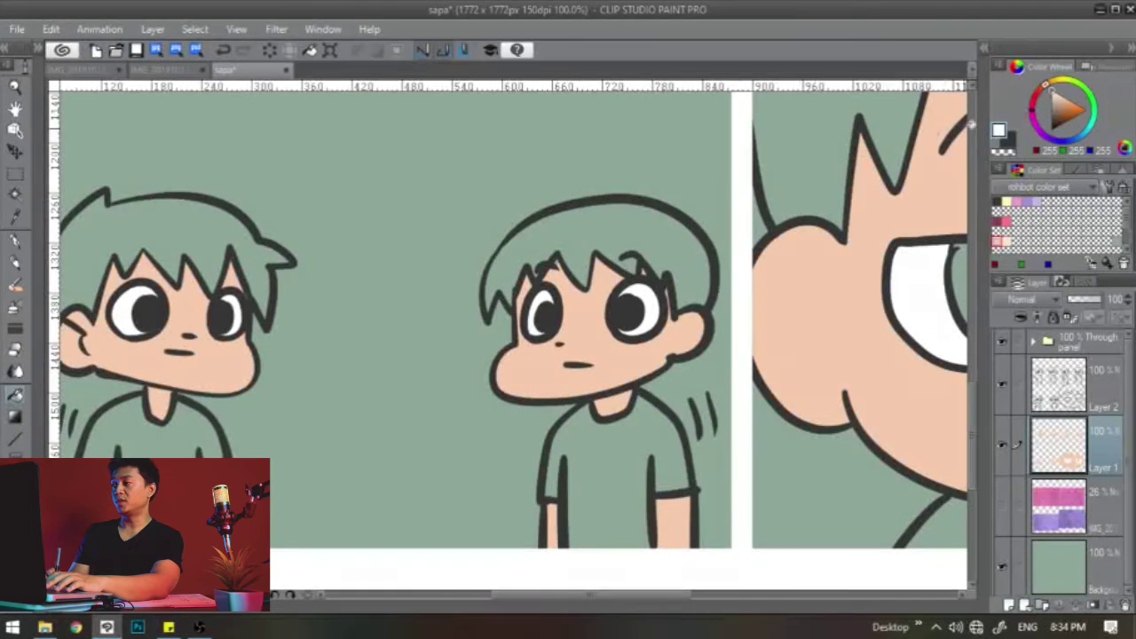
{"action": "left_click_drag", "start_coordinate": [495, 388], "coordinate": [591, 338]}
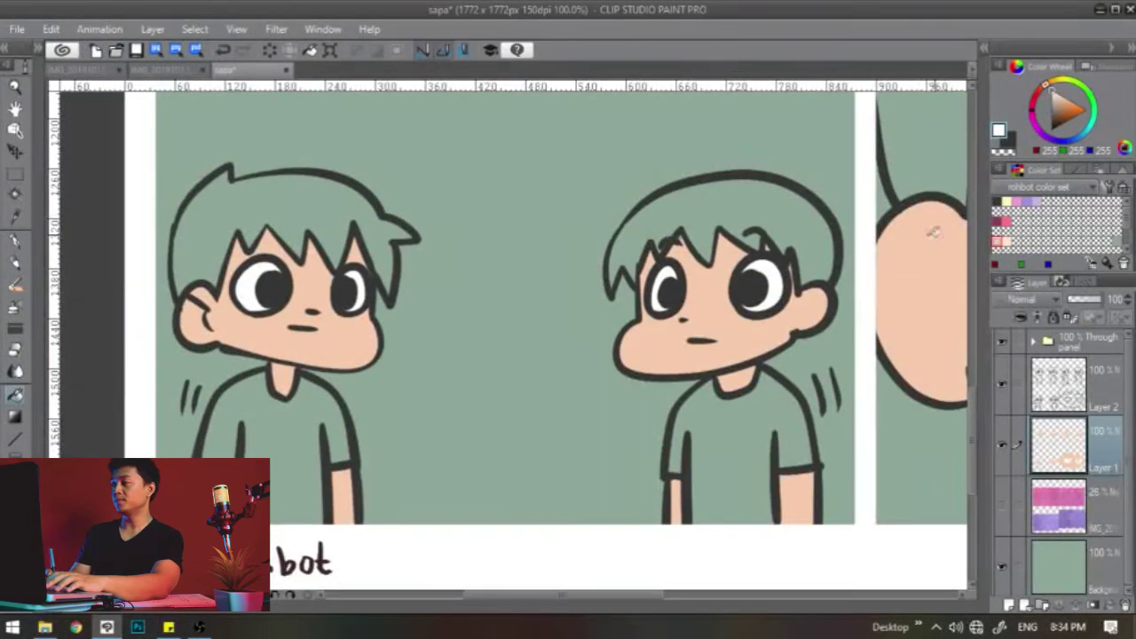
{"action": "left_click", "coordinate": [1093, 114]}
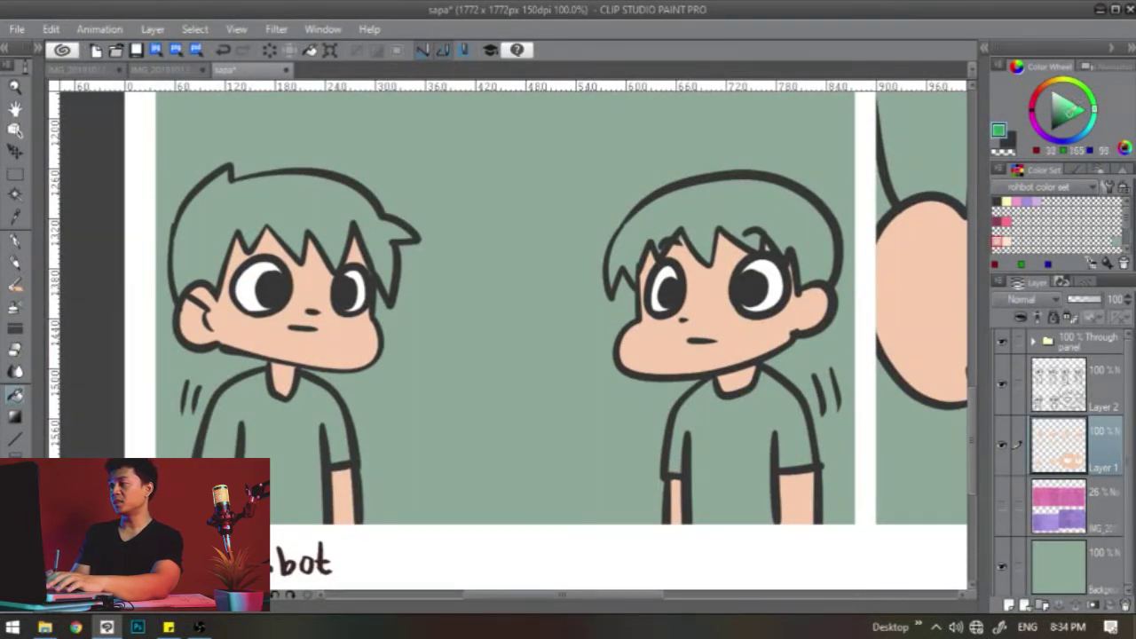
{"action": "left_click_drag", "start_coordinate": [1089, 143], "coordinate": [1086, 133]}
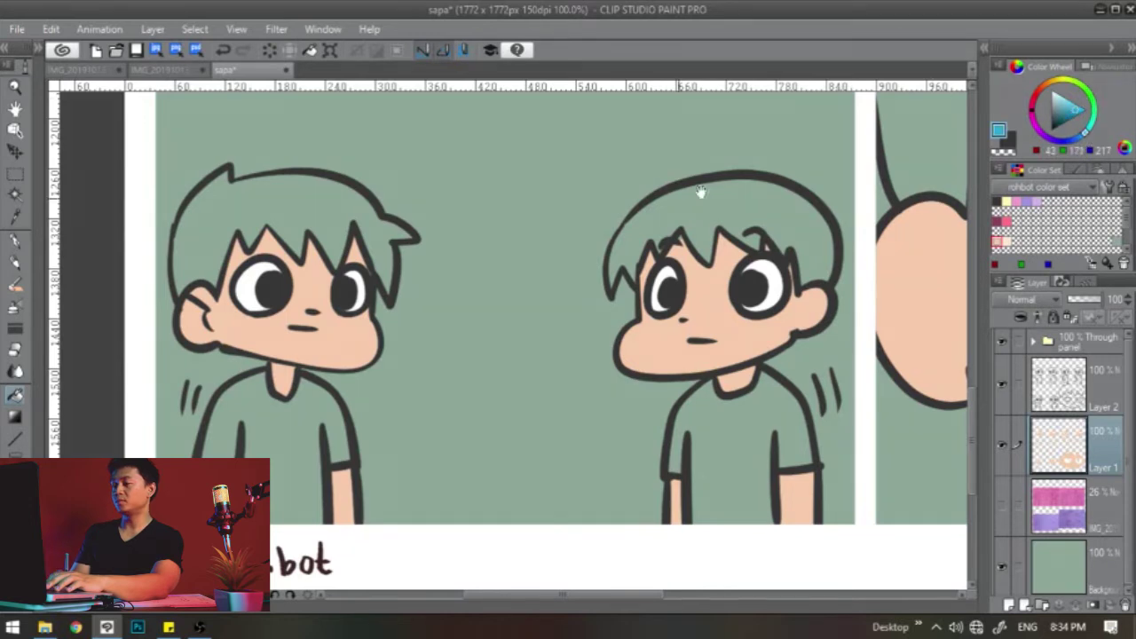
{"action": "left_click_drag", "start_coordinate": [702, 192], "coordinate": [659, 459]}
{"action": "left_click_drag", "start_coordinate": [718, 142], "coordinate": [650, 358]}
{"action": "left_click", "coordinate": [441, 351]}
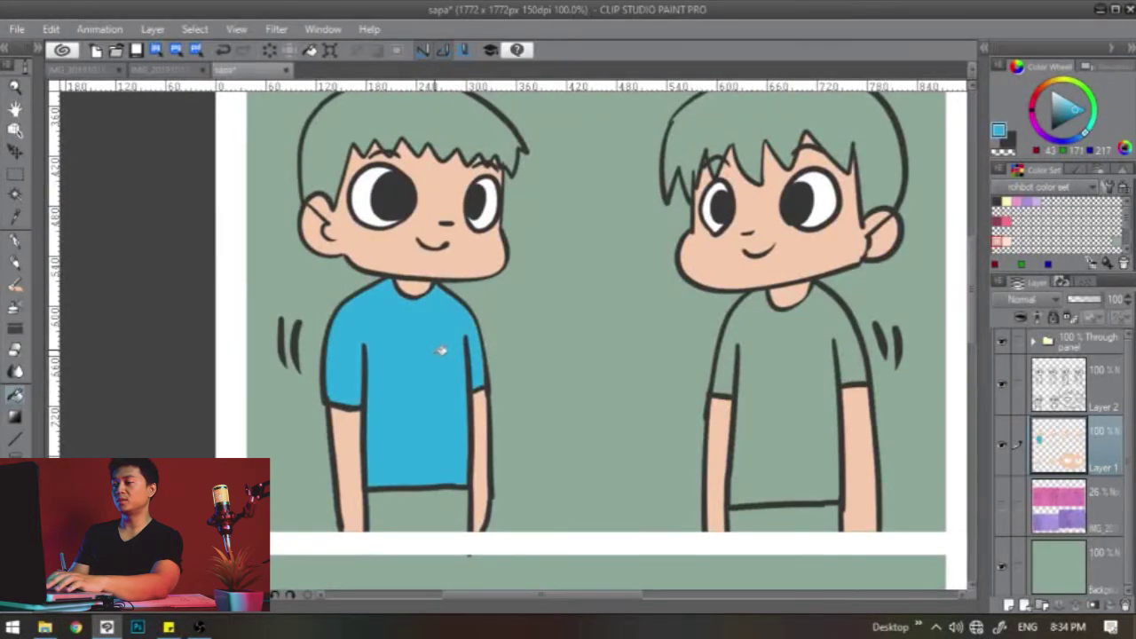
Fill the shirt of the left character in the upper-right panel with the same blue
{"action": "left_click_drag", "start_coordinate": [751, 238], "coordinate": [393, 223]}
{"action": "left_click_drag", "start_coordinate": [838, 319], "coordinate": [527, 322]}
{"action": "left_click", "coordinate": [459, 312]}
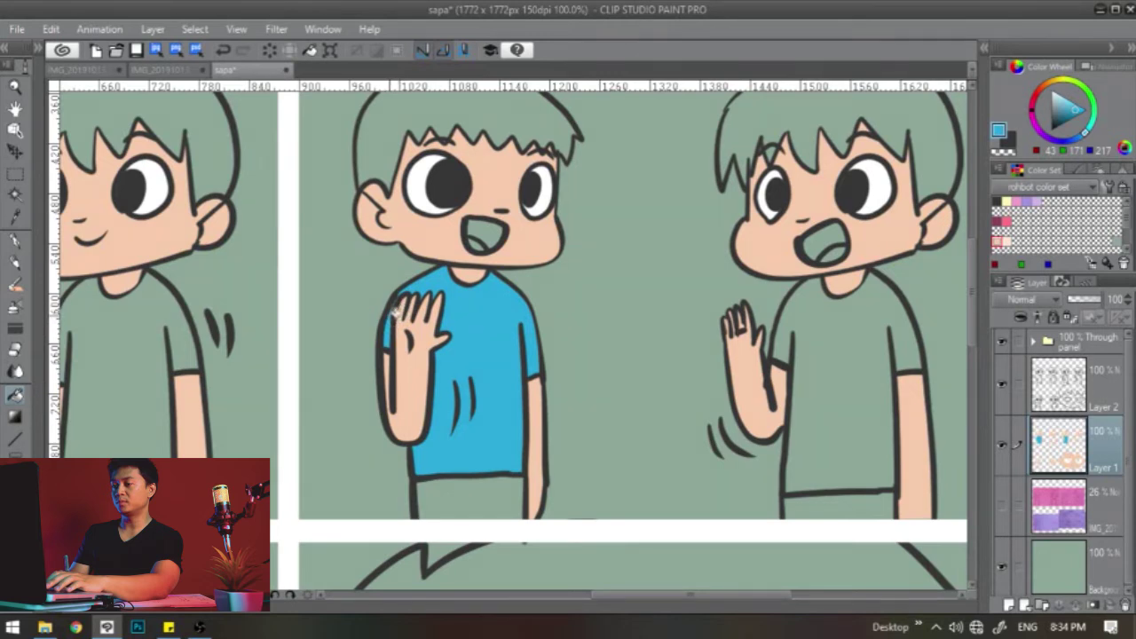
Choose a bright pinkish red and fill the shirts of the right characters in both upper panels with it
{"action": "left_click_drag", "start_coordinate": [527, 355], "coordinate": [886, 332]}
{"action": "left_click_drag", "start_coordinate": [550, 332], "coordinate": [597, 324]}
{"action": "left_click", "coordinate": [1046, 105]}
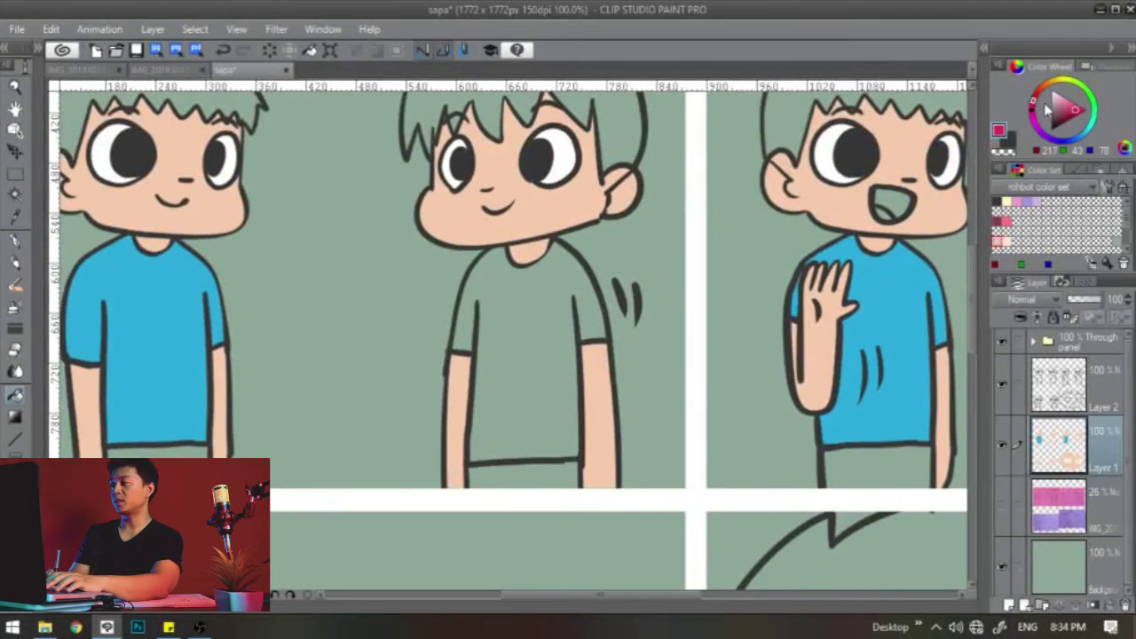
{"action": "left_click", "coordinate": [549, 325]}
{"action": "left_click_drag", "start_coordinate": [618, 284], "coordinate": [285, 273]}
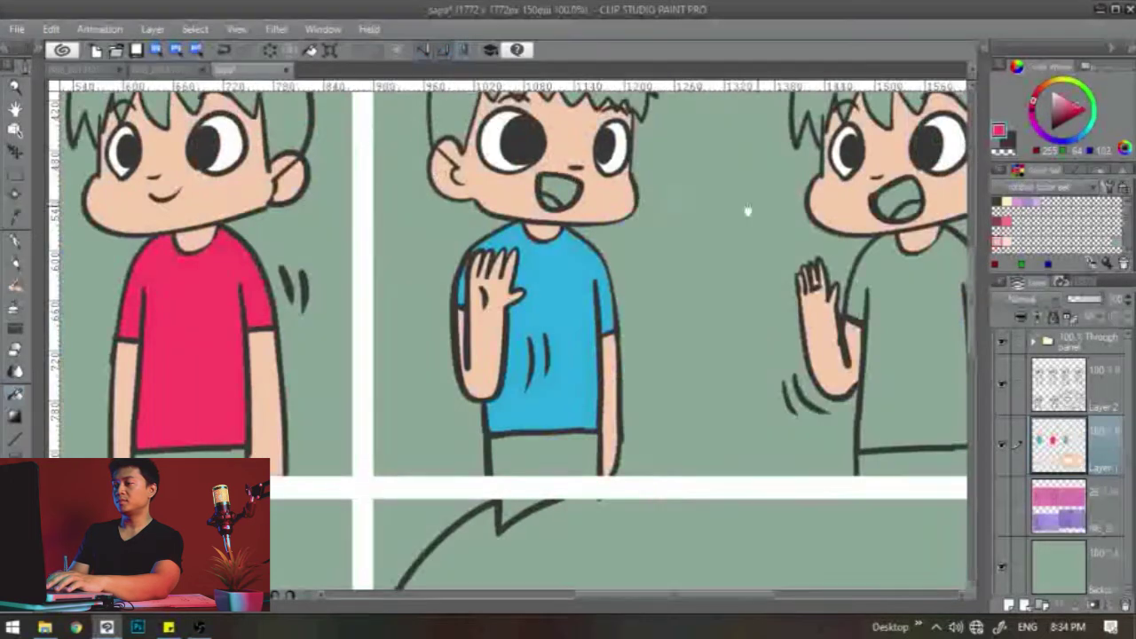
{"action": "left_click_drag", "start_coordinate": [748, 210], "coordinate": [438, 211]}
{"action": "left_click", "coordinate": [653, 312]}
Choose a muted brown (153, 114, 96) and fill the trousers of both characters in the upper-left panel with it
{"action": "left_click_drag", "start_coordinate": [568, 349], "coordinate": [859, 341]}
{"action": "left_click_drag", "start_coordinate": [599, 374], "coordinate": [883, 363]}
{"action": "left_click_drag", "start_coordinate": [526, 295], "coordinate": [796, 325]}
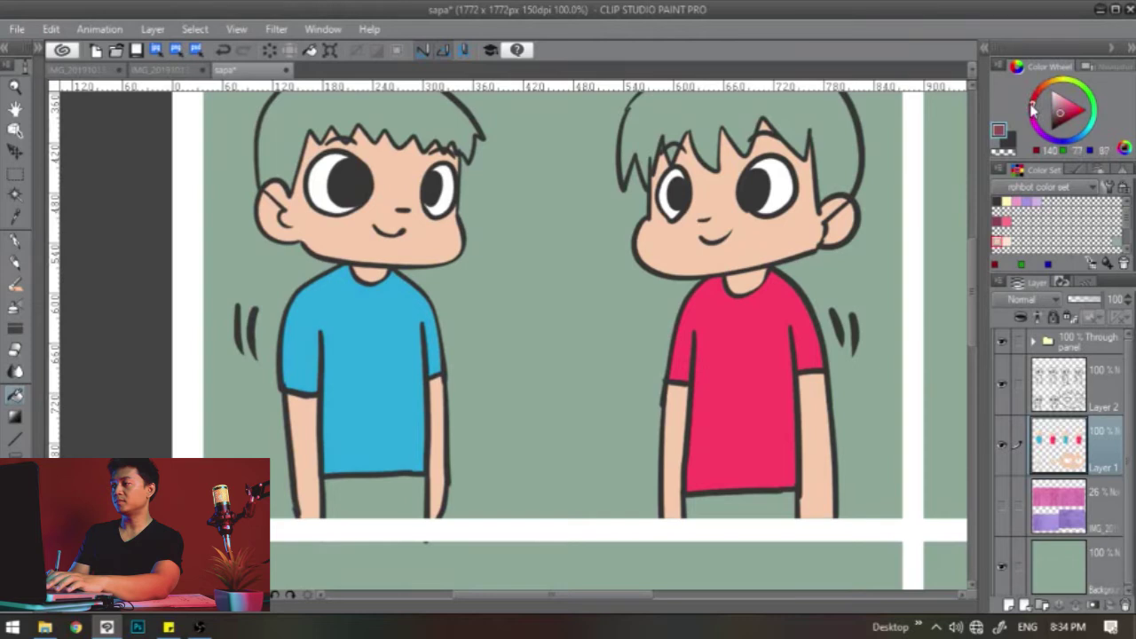
{"action": "left_click_drag", "start_coordinate": [1038, 93], "coordinate": [1045, 89]}
{"action": "scroll", "coordinate": [466, 315], "scroll_direction": "down", "scroll_amount": 3}
{"action": "left_click", "coordinate": [416, 377]}
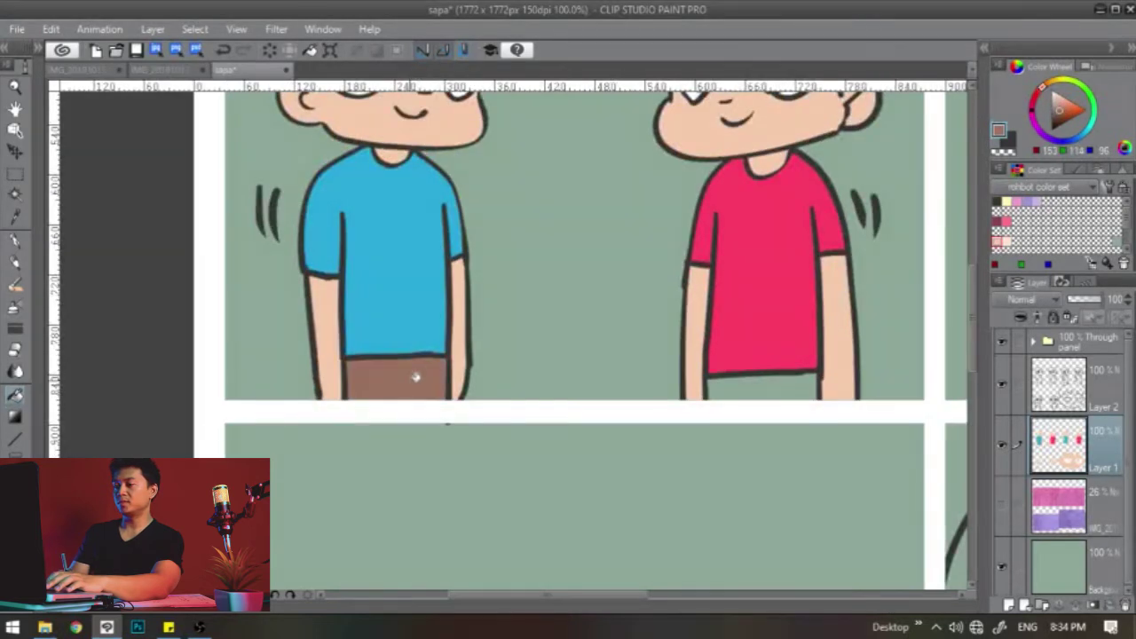
{"action": "scroll", "coordinate": [533, 347], "scroll_direction": "right", "scroll_amount": 3}
{"action": "left_click", "coordinate": [662, 365]}
{"action": "scroll", "coordinate": [661, 365], "scroll_direction": "right", "scroll_amount": 5}
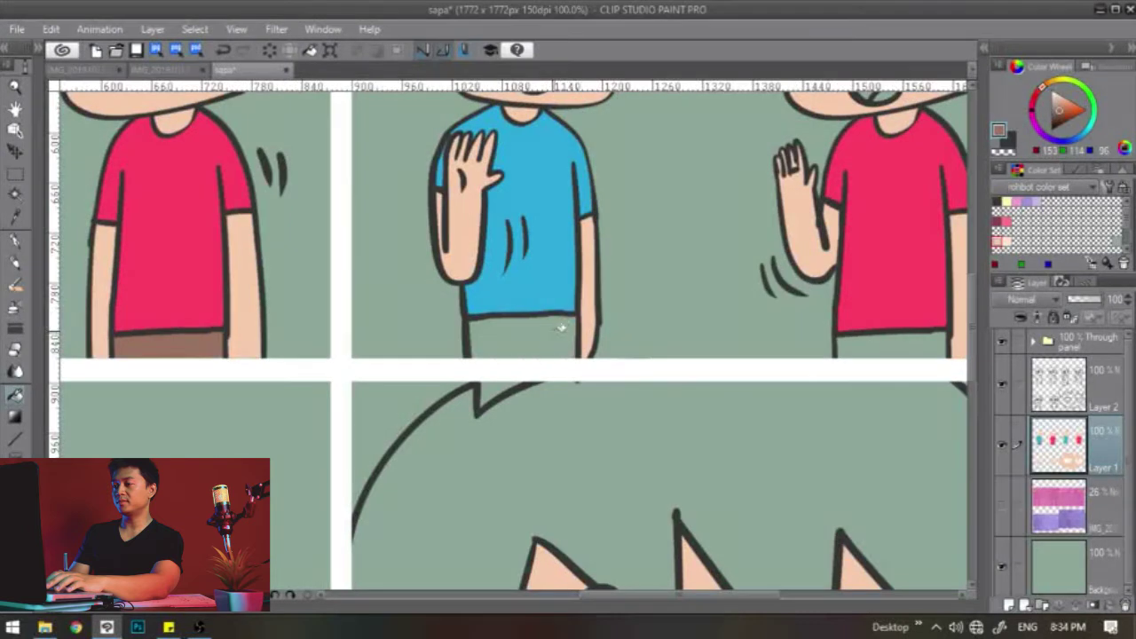
Fill the trousers of both characters in the upper-right panel with the same muted brown
{"action": "left_click", "coordinate": [563, 333]}
{"action": "left_click", "coordinate": [886, 339]}
Choose a bright yellow (253, 255, 83) and fill the shirt of the left character in the lower-left panel with it
{"action": "left_click_drag", "start_coordinate": [540, 375], "coordinate": [781, 177]}
{"action": "left_click_drag", "start_coordinate": [406, 479], "coordinate": [704, 240]}
{"action": "left_click_drag", "start_coordinate": [367, 568], "coordinate": [652, 251]}
{"action": "left_click_drag", "start_coordinate": [796, 164], "coordinate": [332, 337]}
{"action": "left_click_drag", "start_coordinate": [950, 157], "coordinate": [626, 243]}
{"action": "left_click_drag", "start_coordinate": [718, 236], "coordinate": [858, 398]}
{"action": "left_click_drag", "start_coordinate": [240, 254], "coordinate": [791, 293]}
{"action": "left_click_drag", "start_coordinate": [622, 397], "coordinate": [630, 168]}
{"action": "mouse_move", "coordinate": [703, 140]}
{"action": "left_mouse_down"}
{"action": "mouse_move", "coordinate": [681, 279]}
{"action": "mouse_move", "coordinate": [769, 125]}
{"action": "left_mouse_up"}
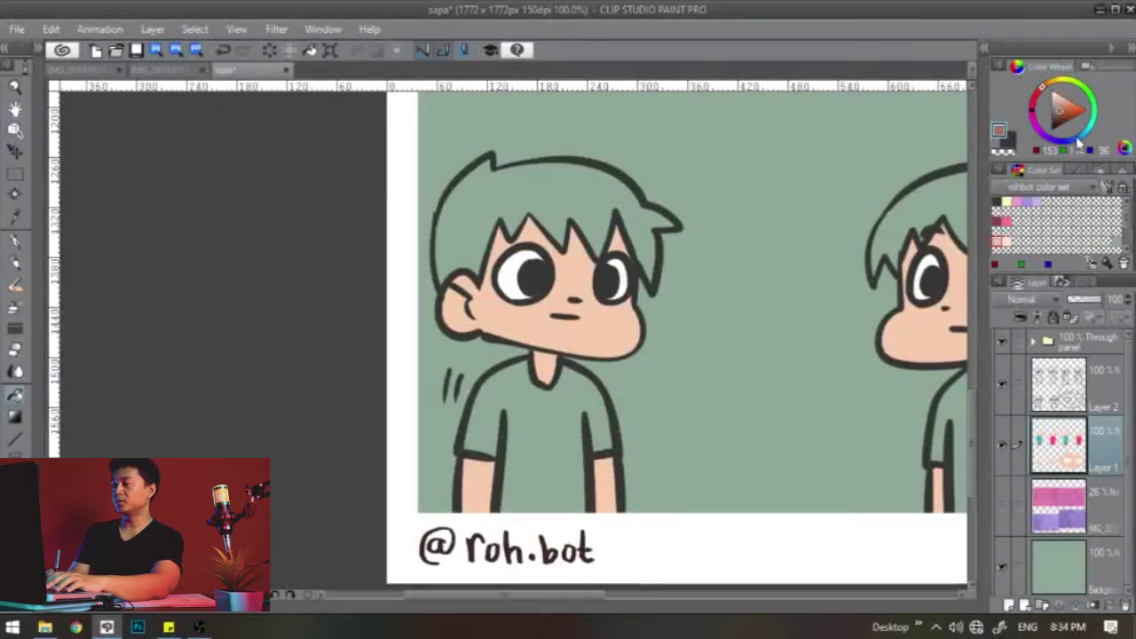
{"action": "left_click", "coordinate": [1034, 106]}
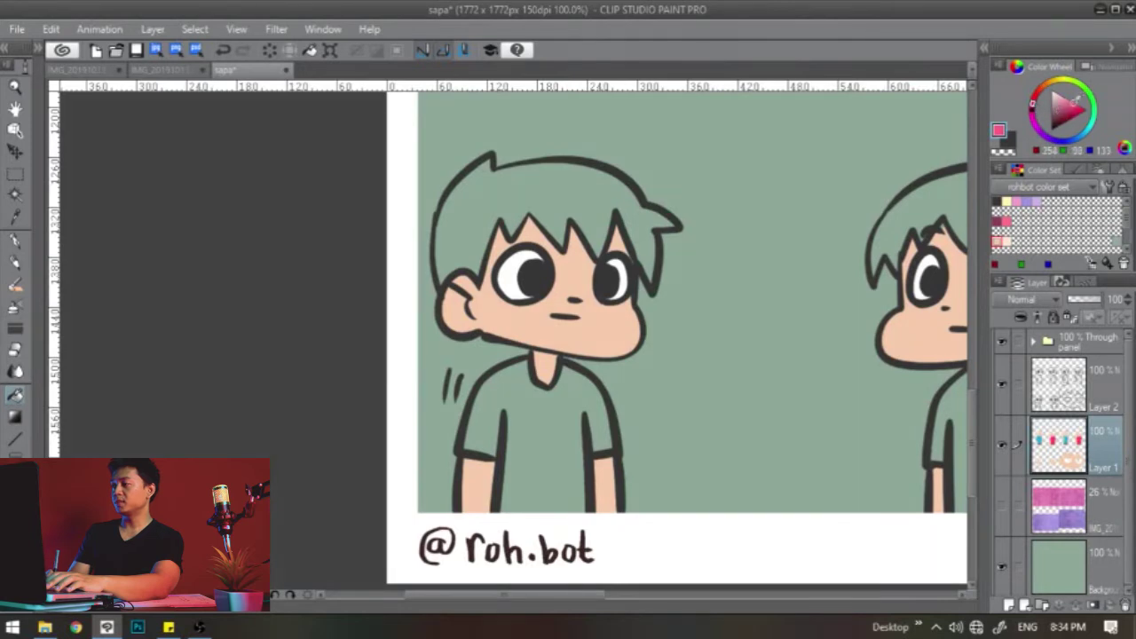
{"action": "left_click", "coordinate": [1072, 87]}
{"action": "left_click", "coordinate": [556, 428]}
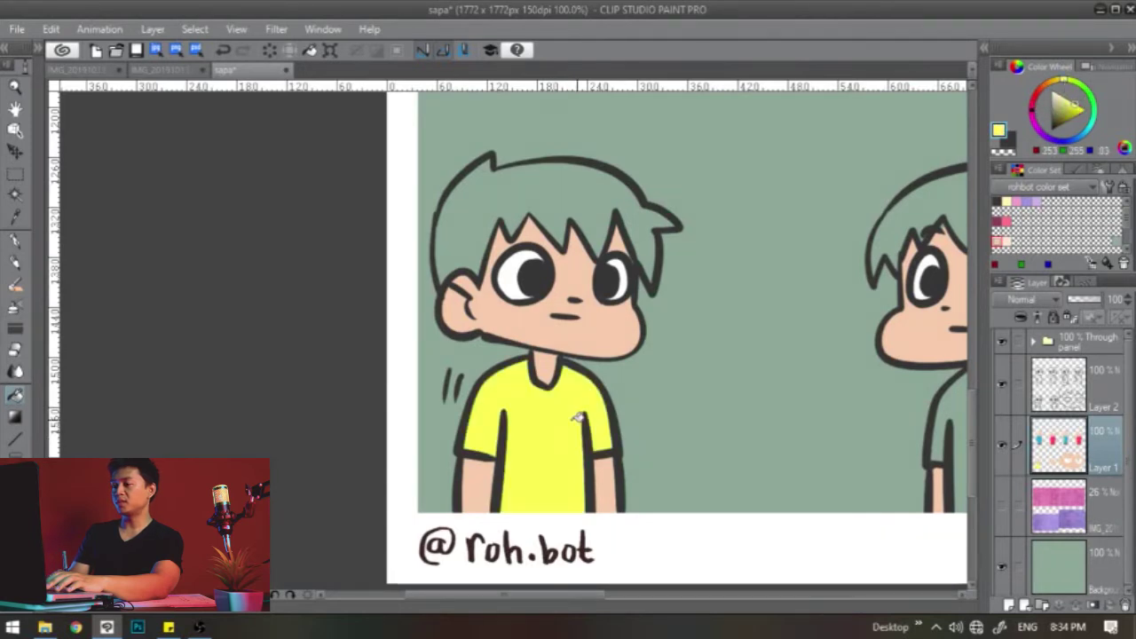
Choose a medium green (99, 193, 112) and fill the shirt of the right character in the lower-left panel with it
{"action": "scroll", "coordinate": [751, 317], "scroll_direction": "right", "scroll_amount": 5}
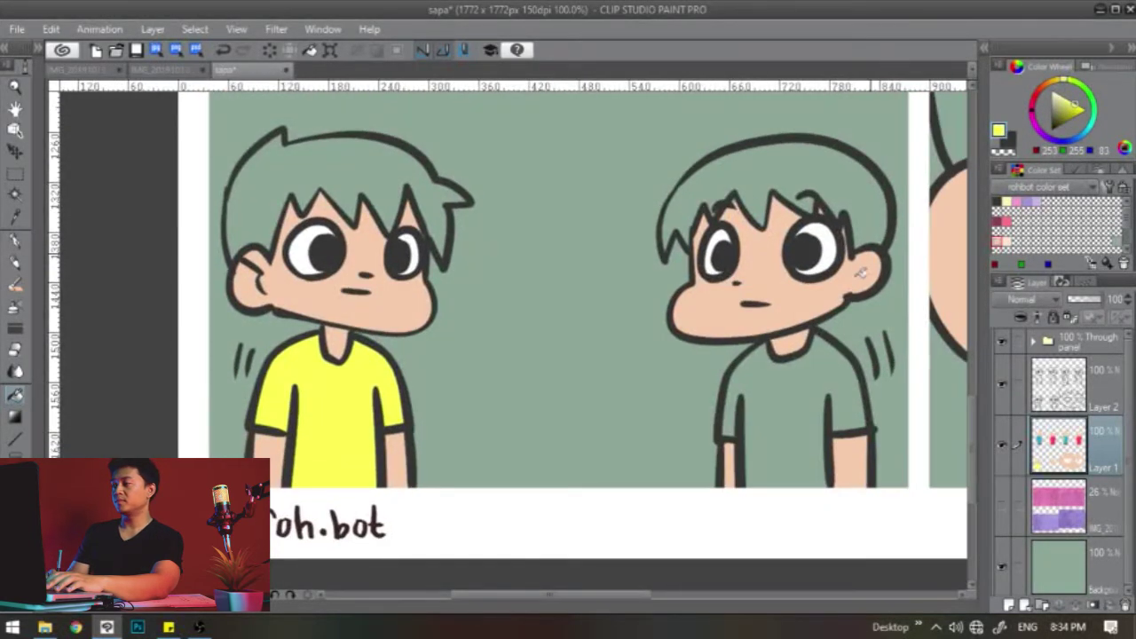
{"action": "left_click", "coordinate": [1094, 104]}
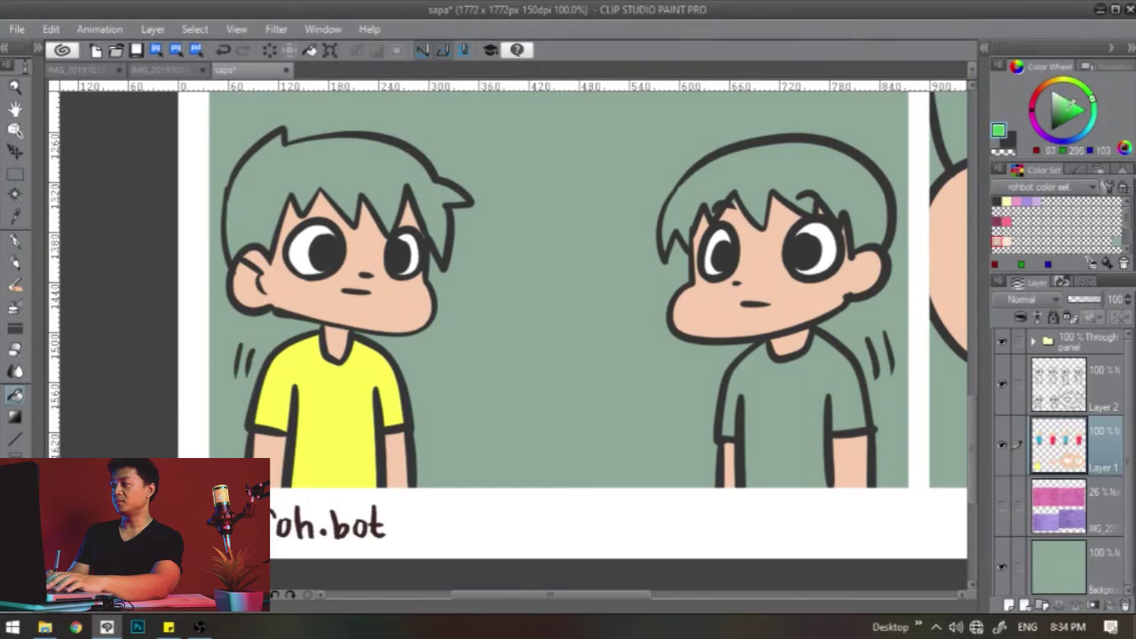
{"action": "left_click", "coordinate": [791, 378]}
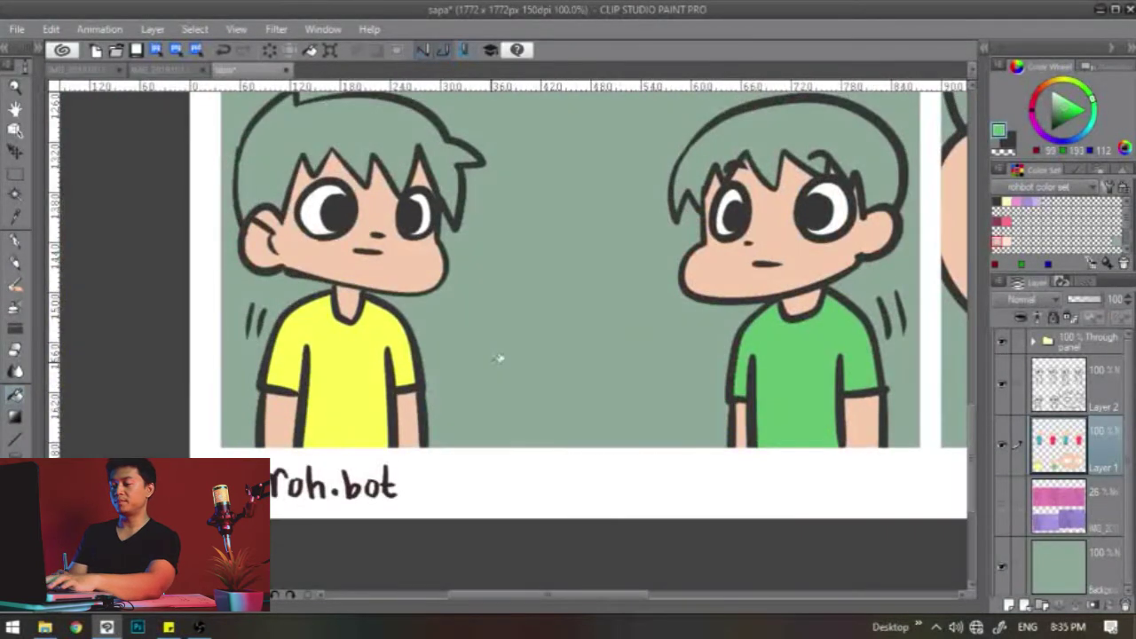
Sample the yellow from the left character's shirt and fill both shirt sections of the close-up character in the lower-right panel
{"action": "key", "text": "i"}
{"action": "left_click", "coordinate": [394, 364]}
{"action": "key", "text": "alt"}
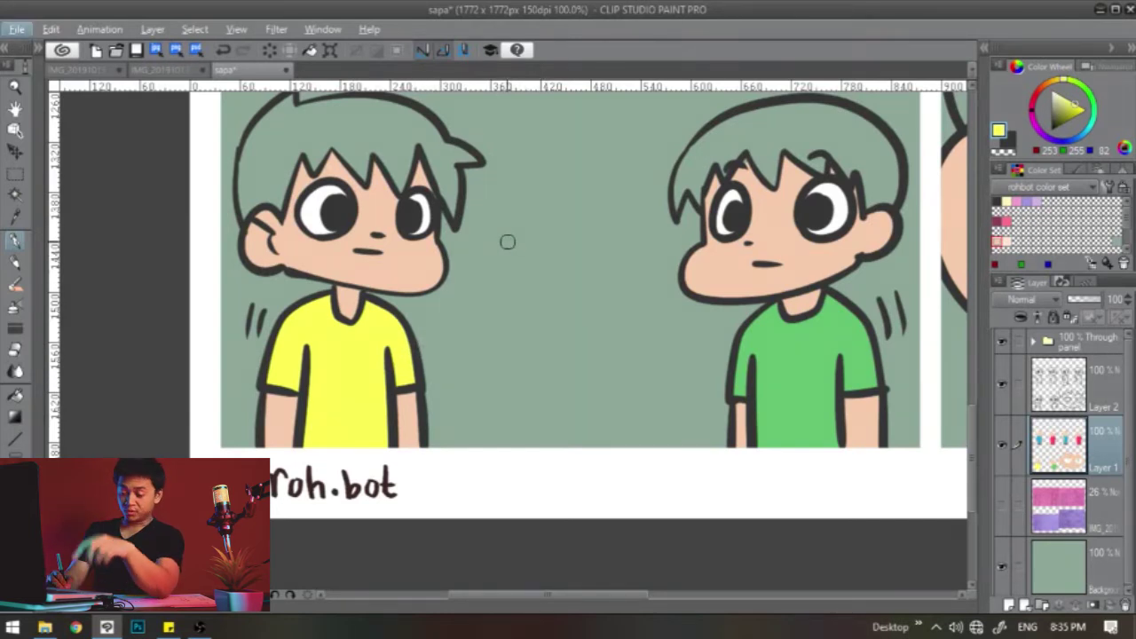
{"action": "key", "text": "alt"}
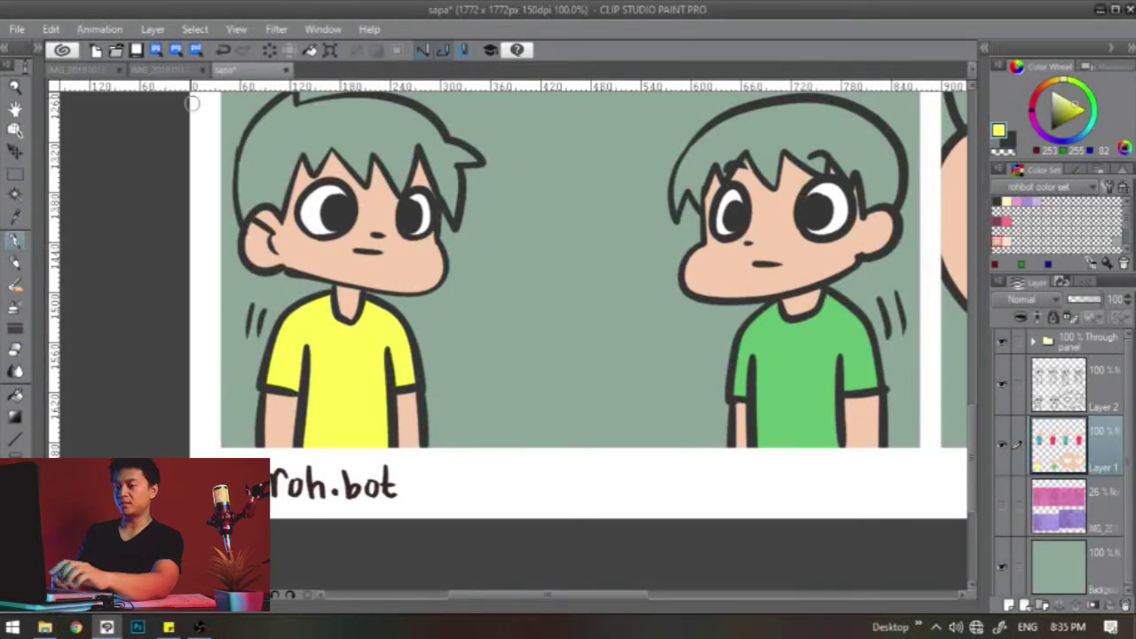
{"action": "left_click_drag", "start_coordinate": [954, 253], "coordinate": [411, 223]}
{"action": "left_click_drag", "start_coordinate": [625, 342], "coordinate": [512, 290]}
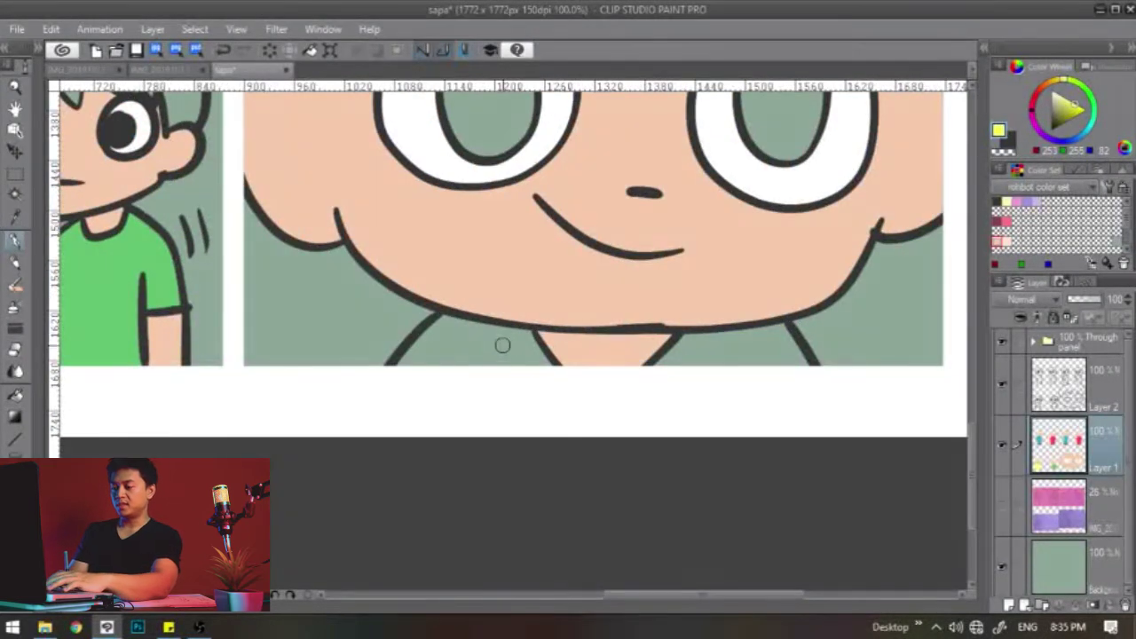
{"action": "key", "text": "i"}
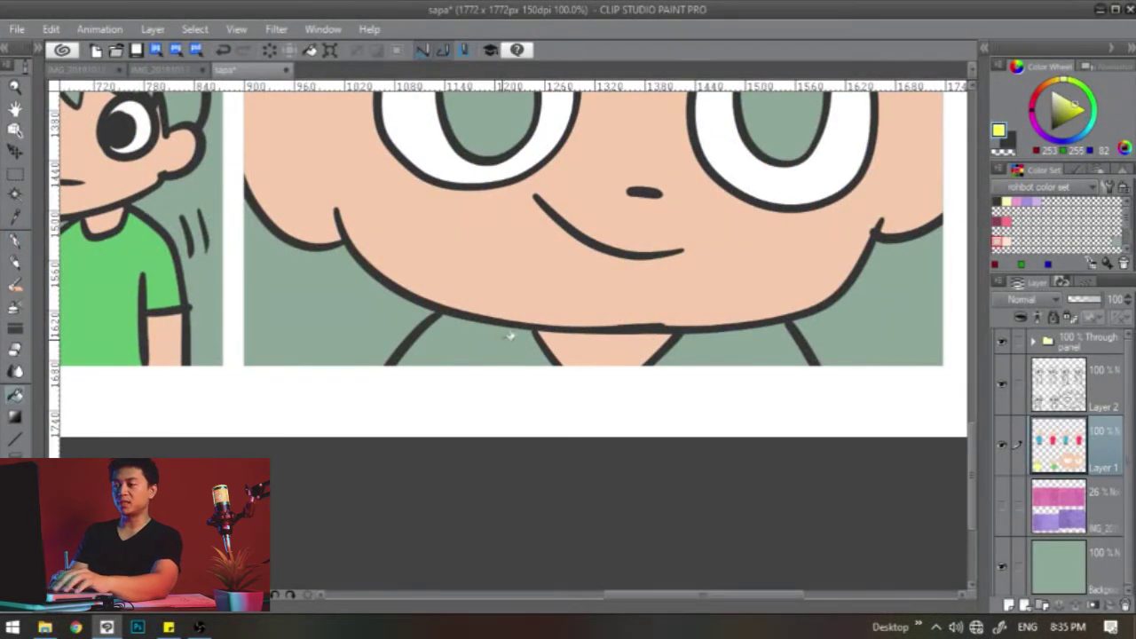
{"action": "left_click", "coordinate": [491, 352]}
{"action": "left_click", "coordinate": [709, 339]}
Choose the dark grey (53, 53, 53) from the colour set and fill the hair of both characters in the upper-left panel
{"action": "left_click_drag", "start_coordinate": [621, 249], "coordinate": [631, 306]}
{"action": "left_click_drag", "start_coordinate": [391, 357], "coordinate": [698, 297]}
{"action": "left_click_drag", "start_coordinate": [320, 206], "coordinate": [675, 550]}
{"action": "left_click_drag", "start_coordinate": [495, 236], "coordinate": [505, 610]}
{"action": "left_click_drag", "start_coordinate": [851, 179], "coordinate": [525, 261]}
{"action": "left_click_drag", "start_coordinate": [474, 300], "coordinate": [682, 296]}
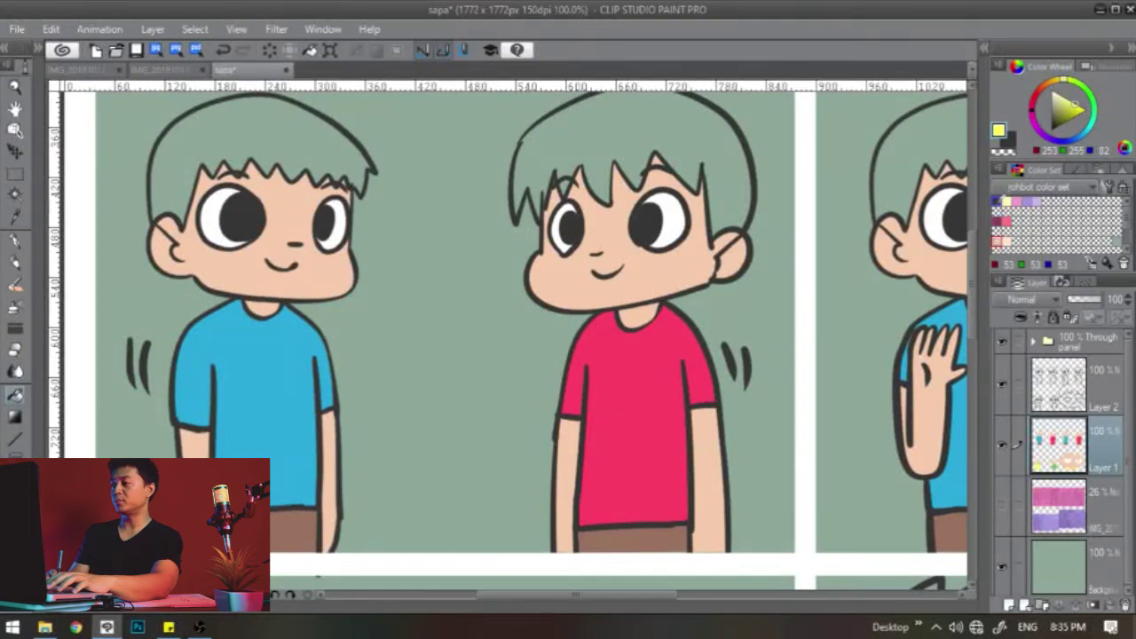
{"action": "left_click", "coordinate": [998, 202]}
{"action": "left_click_drag", "start_coordinate": [458, 203], "coordinate": [527, 322]}
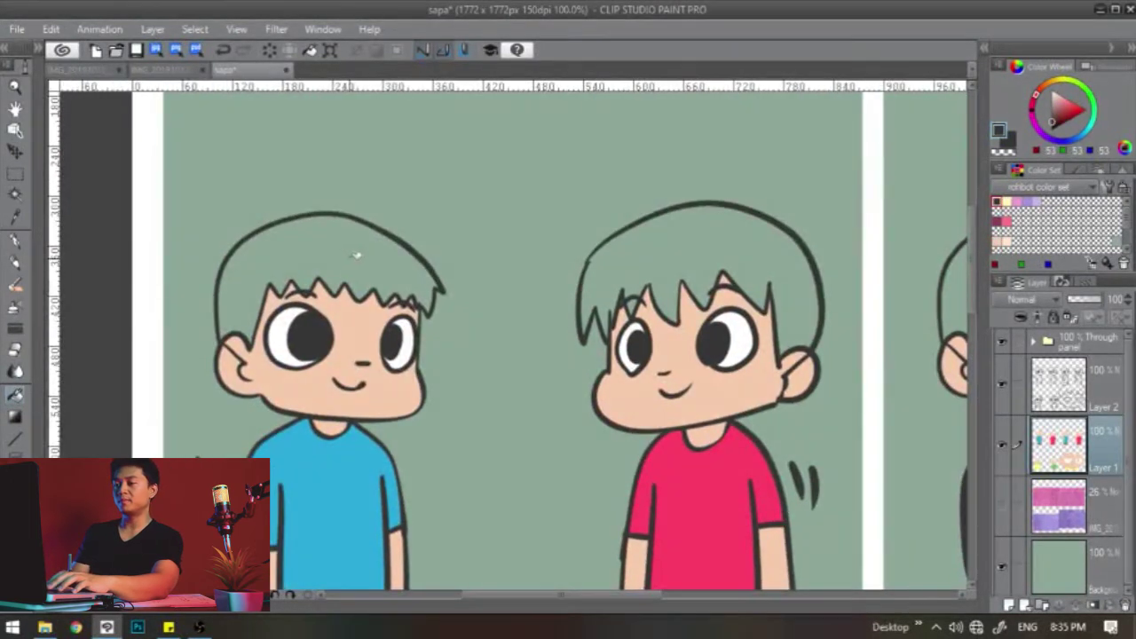
{"action": "left_click", "coordinate": [326, 243]}
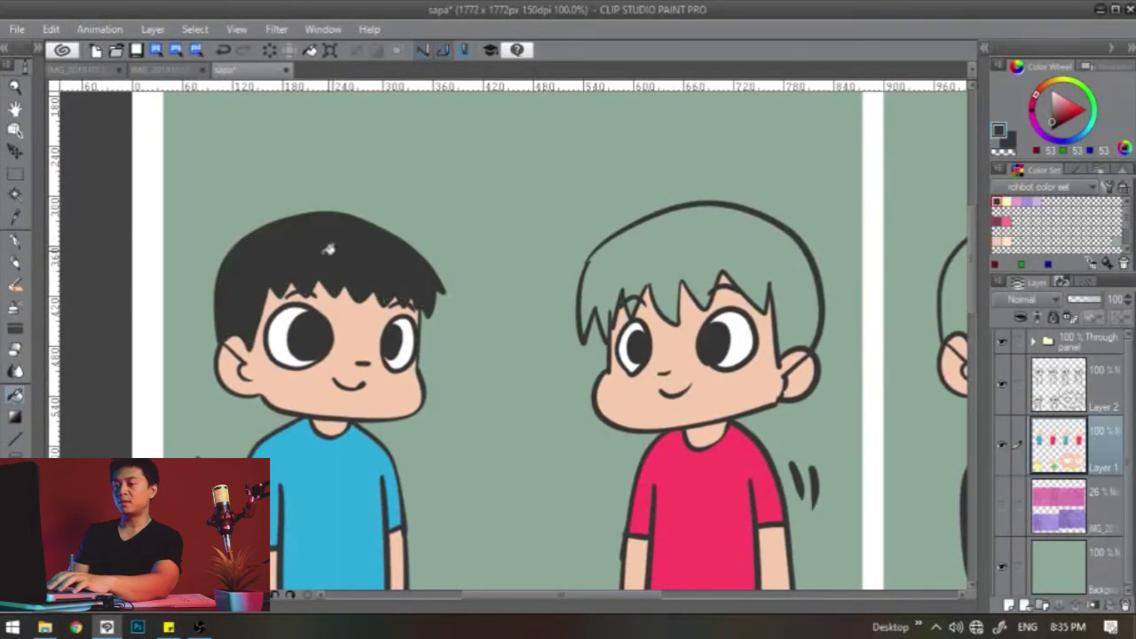
{"action": "left_click", "coordinate": [690, 255]}
Fill the hair of both characters in the upper-right panel with the same dark grey
{"action": "left_click_drag", "start_coordinate": [680, 268], "coordinate": [598, 236]}
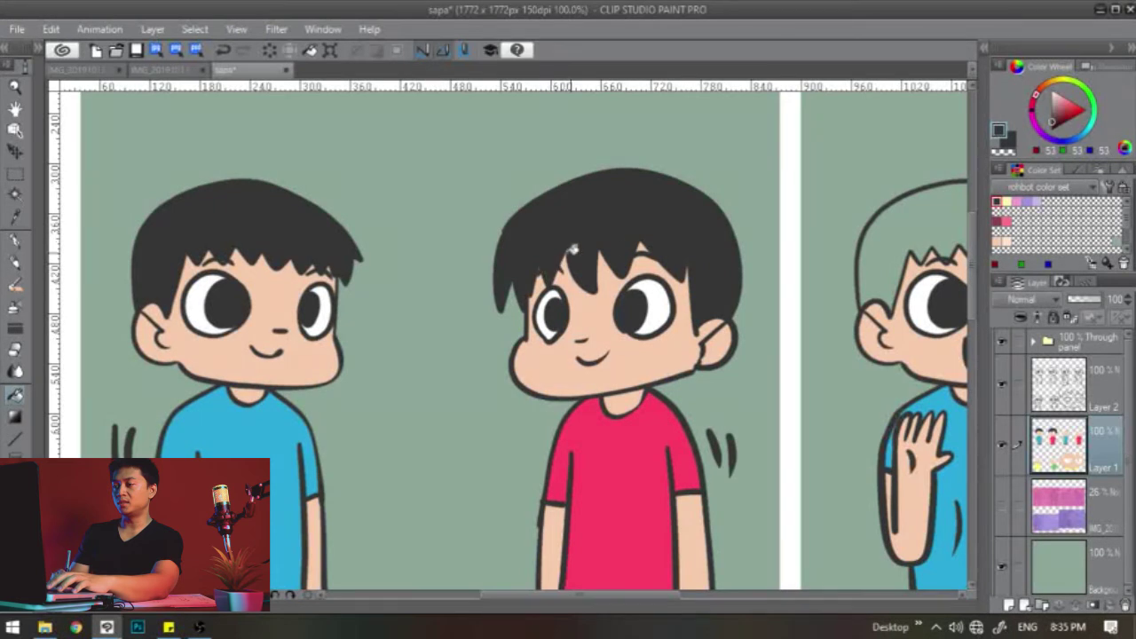
{"action": "scroll", "coordinate": [572, 252], "scroll_direction": "right", "scroll_amount": 10}
{"action": "left_click", "coordinate": [320, 233]}
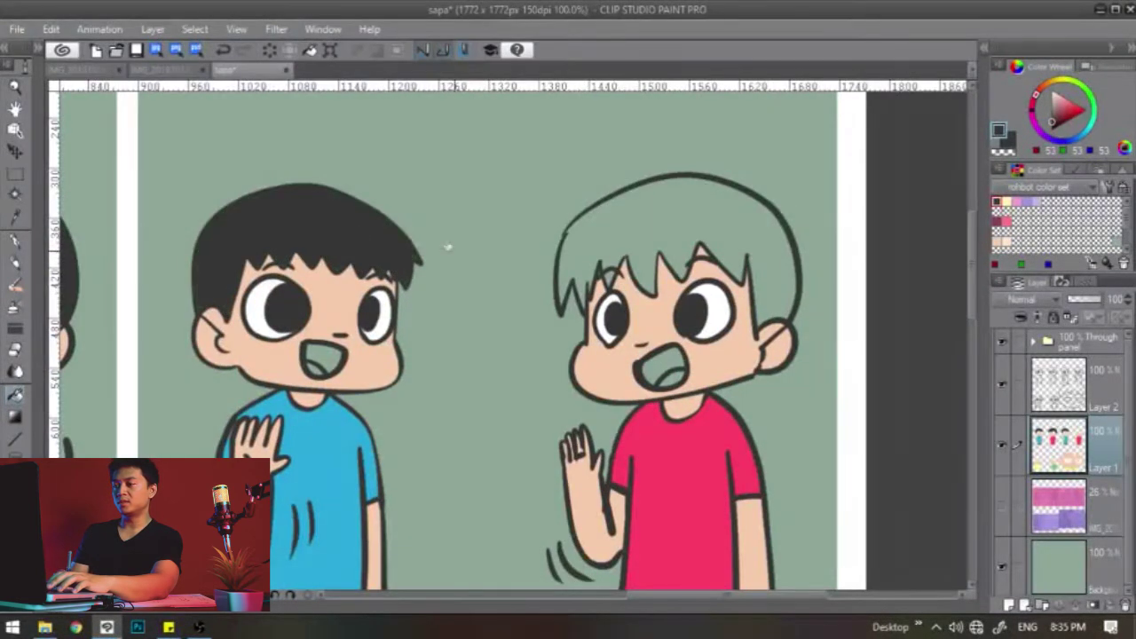
{"action": "left_click", "coordinate": [648, 224]}
Fill the hair of both characters in the lower-left panel with the same dark grey
{"action": "left_click_drag", "start_coordinate": [499, 581], "coordinate": [583, 302]}
{"action": "left_click_drag", "start_coordinate": [408, 560], "coordinate": [665, 277]}
{"action": "left_click_drag", "start_coordinate": [136, 533], "coordinate": [368, 371]}
{"action": "left_click", "coordinate": [424, 159]}
{"action": "scroll", "coordinate": [533, 236], "scroll_direction": "right", "scroll_amount": 5}
{"action": "left_click", "coordinate": [610, 199]}
Fill both pupils and the hair of the close-up character in the lower-right panel with dark grey
{"action": "left_click_drag", "start_coordinate": [684, 263], "coordinate": [451, 266]}
{"action": "left_click", "coordinate": [572, 339]}
{"action": "left_click", "coordinate": [845, 342]}
{"action": "scroll", "coordinate": [558, 381], "scroll_direction": "up", "scroll_amount": 3}
{"action": "scroll", "coordinate": [559, 380], "scroll_direction": "right", "scroll_amount": 3}
{"action": "left_click", "coordinate": [629, 190]}
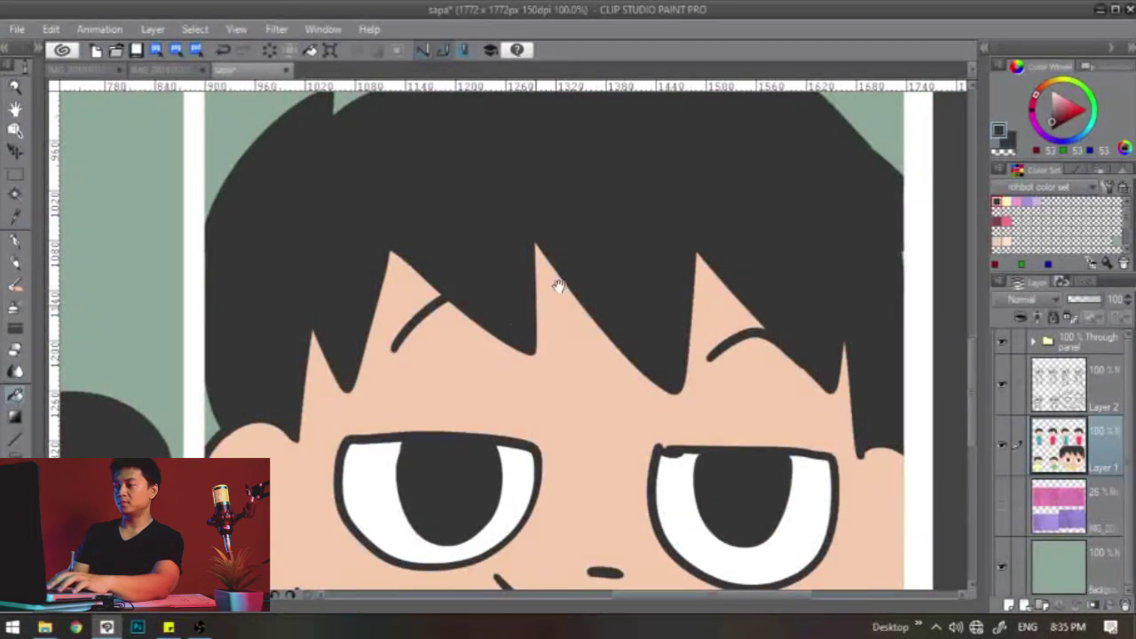
Choose the dark maroon (135, 65, 91) from the colour set and fill the open mouths of both upper-right characters
{"action": "scroll", "coordinate": [558, 285], "scroll_direction": "right", "scroll_amount": 2}
{"action": "scroll", "coordinate": [558, 286], "scroll_direction": "down", "scroll_amount": 1}
{"action": "scroll", "coordinate": [395, 324], "scroll_direction": "left", "scroll_amount": 3}
{"action": "scroll", "coordinate": [551, 317], "scroll_direction": "up", "scroll_amount": 5}
{"action": "left_click_drag", "start_coordinate": [479, 334], "coordinate": [578, 308]}
{"action": "left_click_drag", "start_coordinate": [779, 232], "coordinate": [566, 271]}
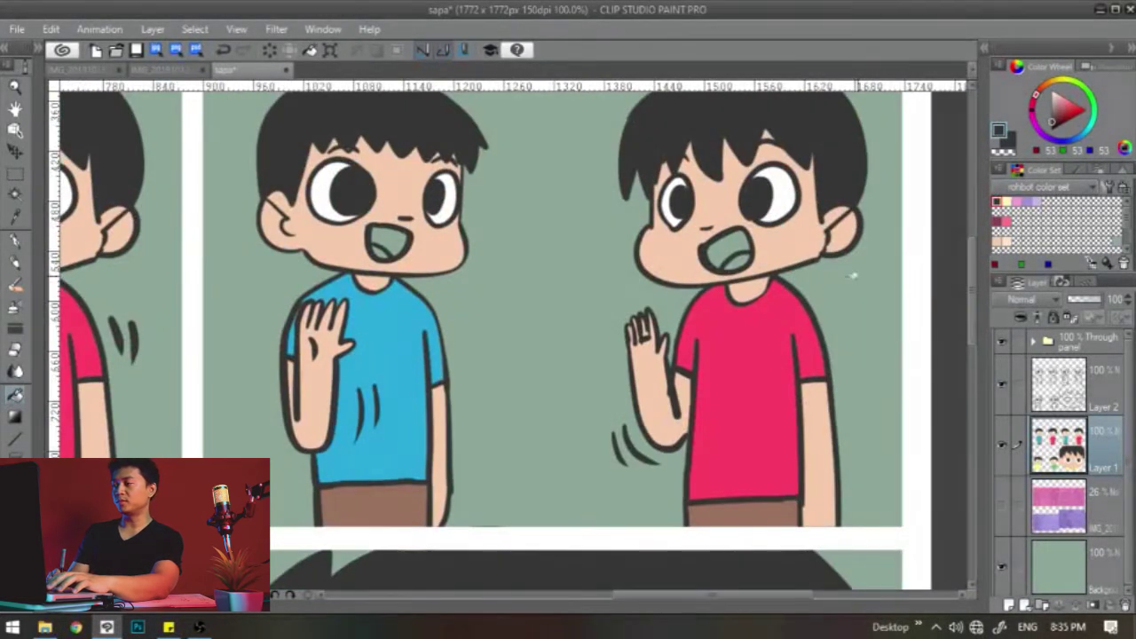
{"action": "left_click", "coordinate": [998, 221]}
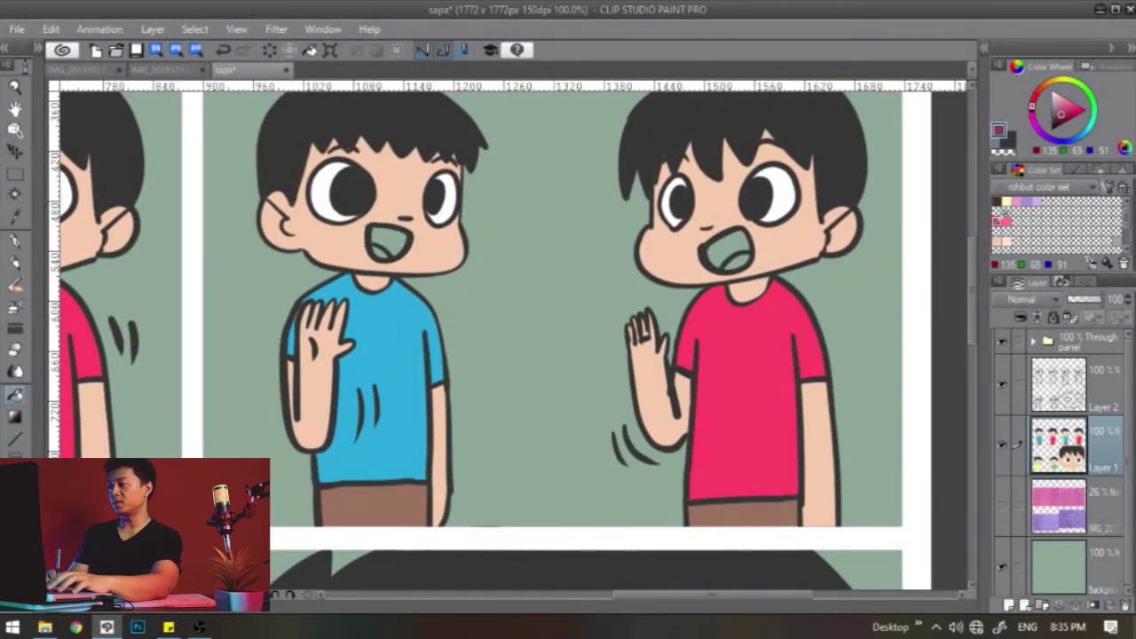
{"action": "scroll", "coordinate": [532, 272], "scroll_direction": "left", "scroll_amount": 2}
{"action": "left_click", "coordinate": [501, 233]}
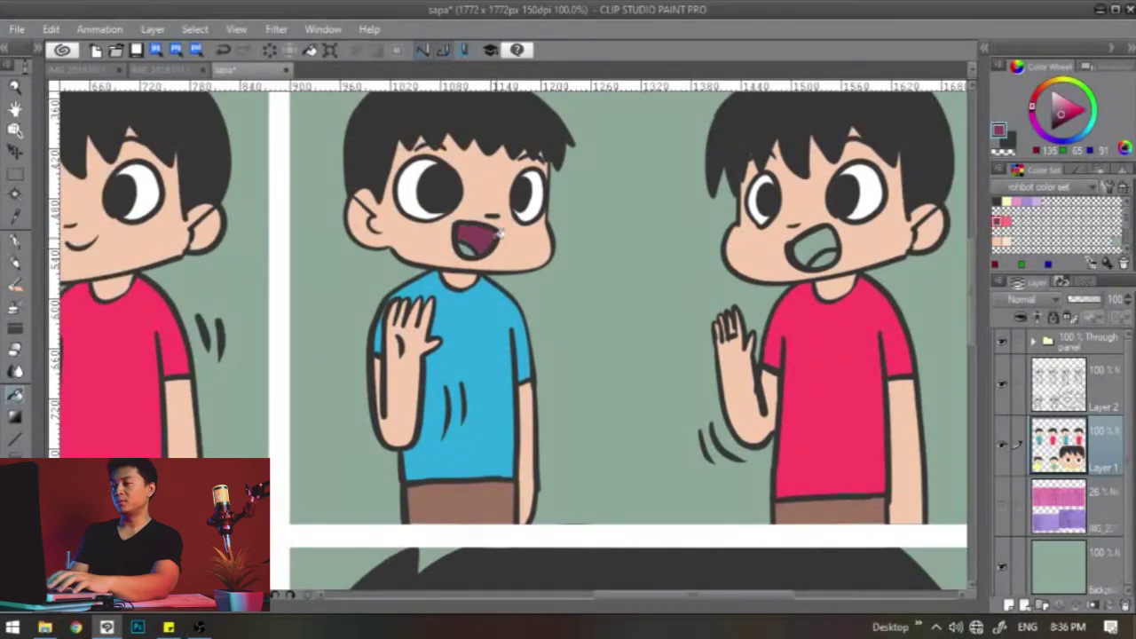
{"action": "left_click", "coordinate": [803, 237]}
Choose the pink (255, 114, 132) from the colour set and fill the tongues of both upper-right characters
{"action": "left_click_drag", "start_coordinate": [328, 497], "coordinate": [637, 124]}
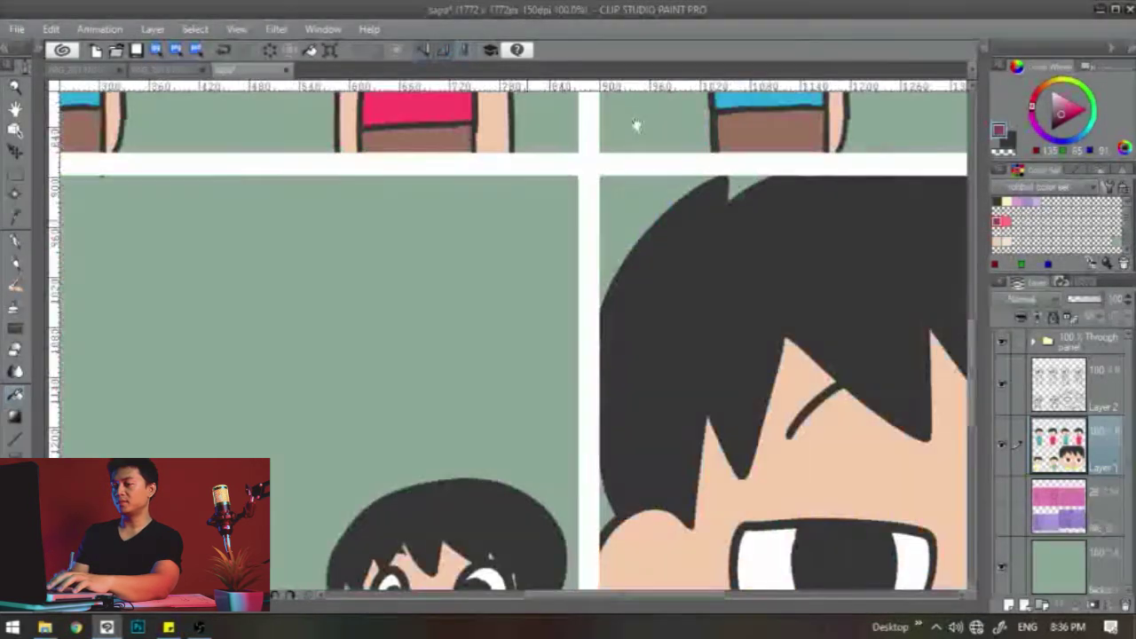
{"action": "left_click_drag", "start_coordinate": [236, 471], "coordinate": [612, 208]}
{"action": "left_click_drag", "start_coordinate": [932, 160], "coordinate": [480, 381]}
{"action": "left_click_drag", "start_coordinate": [673, 123], "coordinate": [622, 328]}
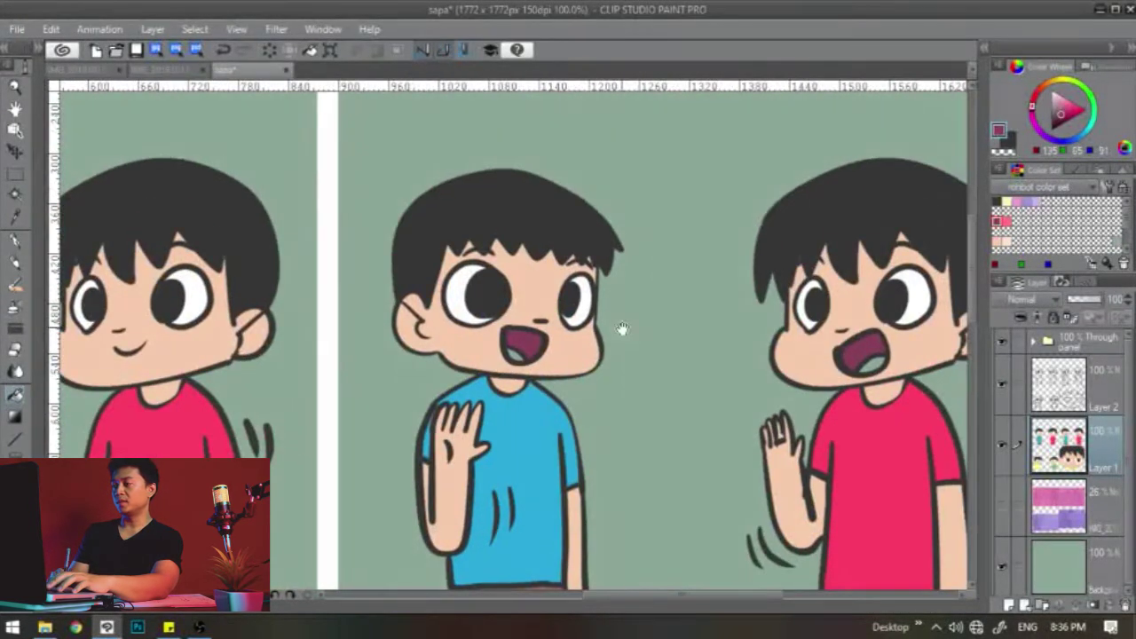
{"action": "left_click", "coordinate": [1008, 220]}
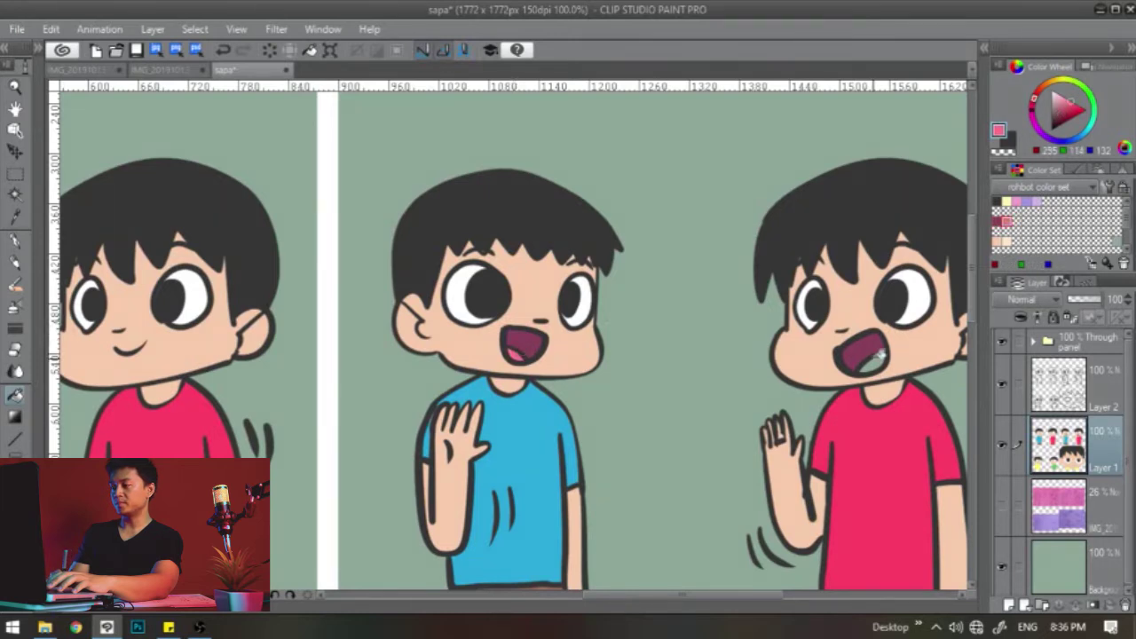
Examine the flat colours of the characters across all four panels of the comic
{"action": "left_click_drag", "start_coordinate": [416, 433], "coordinate": [622, 343]}
{"action": "left_click_drag", "start_coordinate": [434, 394], "coordinate": [693, 393]}
{"action": "left_click_drag", "start_coordinate": [468, 334], "coordinate": [613, 361]}
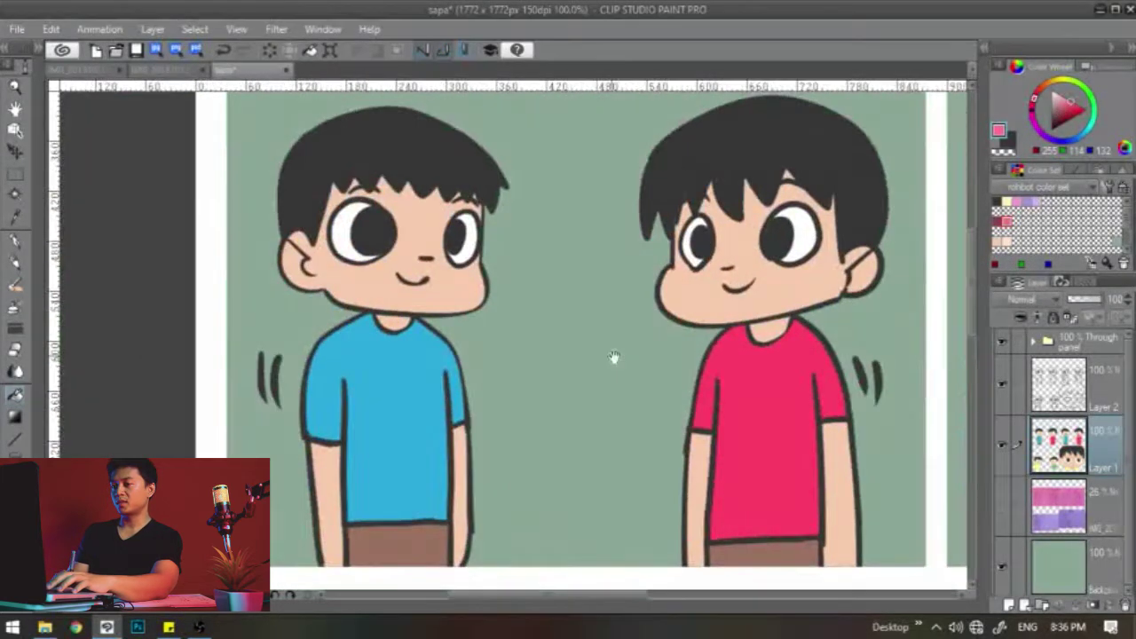
{"action": "left_click_drag", "start_coordinate": [759, 306], "coordinate": [490, 306]}
{"action": "scroll", "coordinate": [502, 325], "scroll_direction": "down", "scroll_amount": 3}
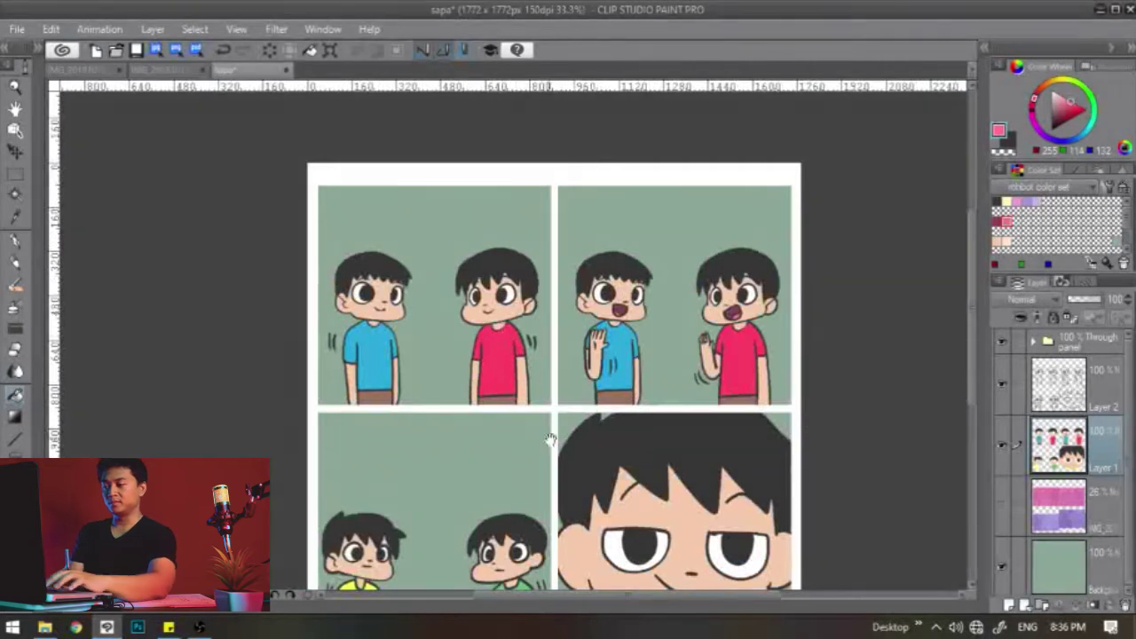
{"action": "left_click_drag", "start_coordinate": [573, 509], "coordinate": [526, 339]}
{"action": "scroll", "coordinate": [525, 338], "scroll_direction": "down", "scroll_amount": 2}
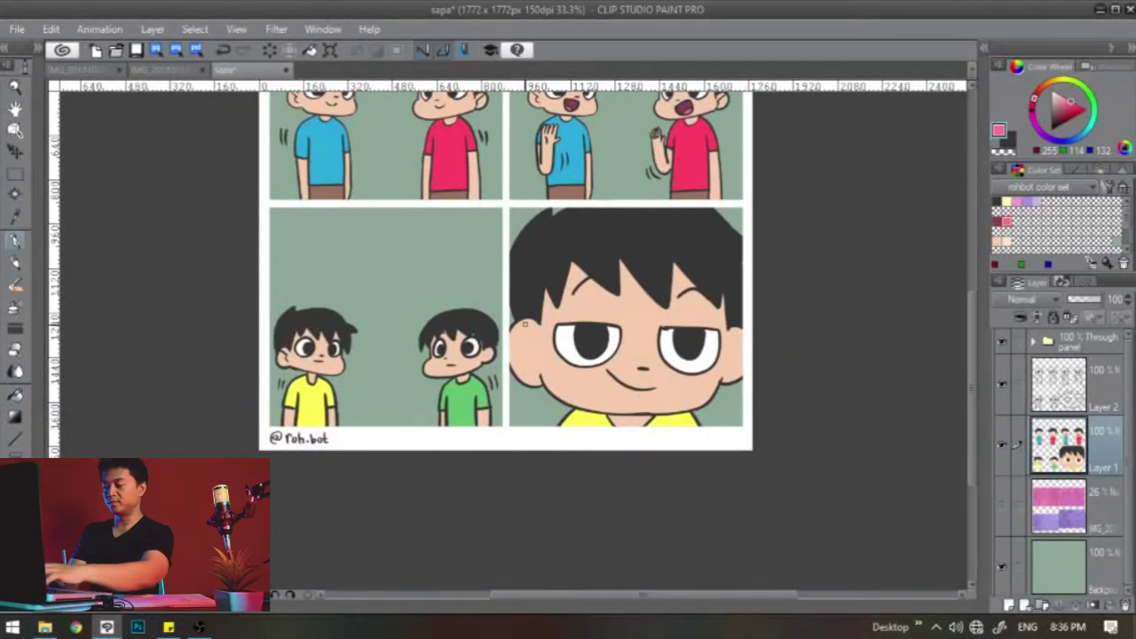
Add a new empty raster layer directly above the line art layer, Layer 2
{"action": "scroll", "coordinate": [538, 332], "scroll_direction": "up", "scroll_amount": 3}
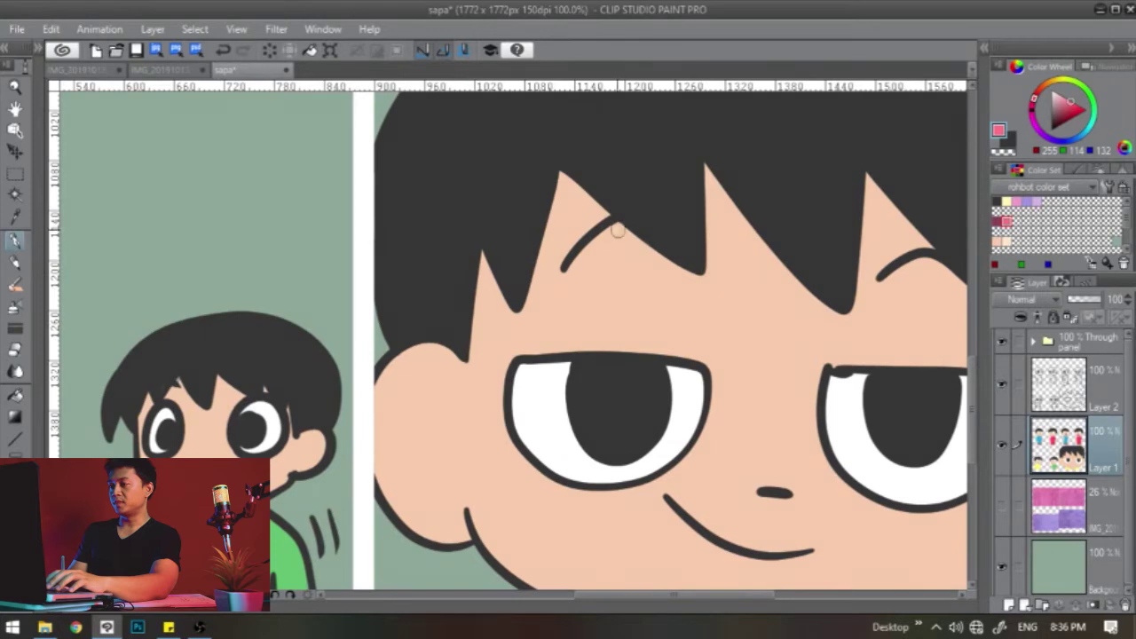
{"action": "left_click_drag", "start_coordinate": [777, 362], "coordinate": [746, 359]}
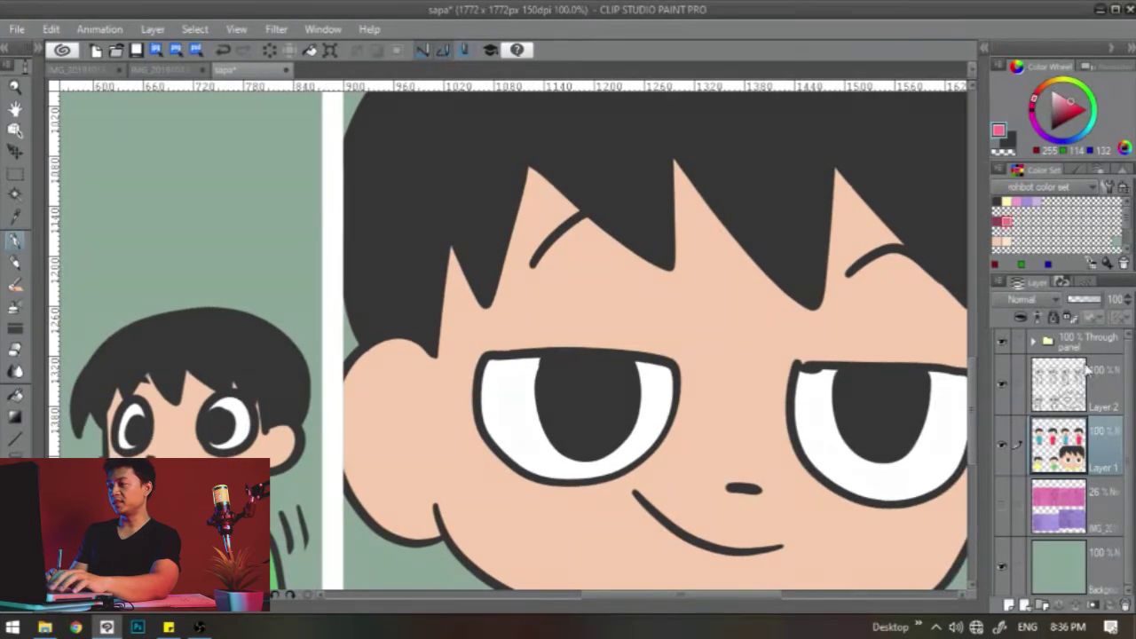
{"action": "left_click", "coordinate": [1082, 401]}
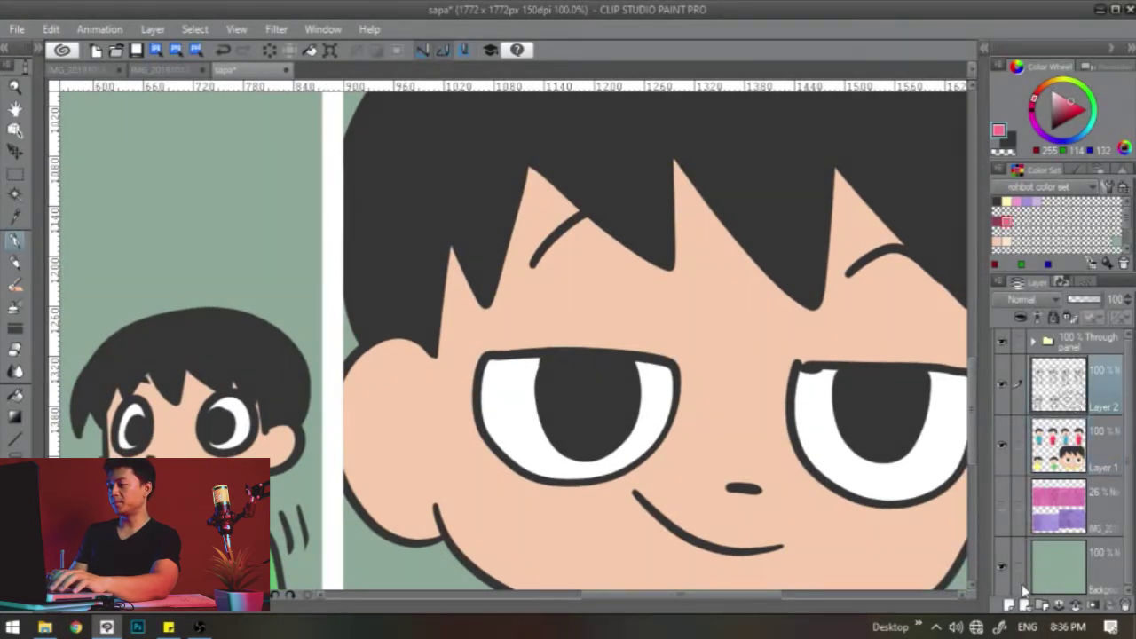
{"action": "left_click", "coordinate": [1008, 604]}
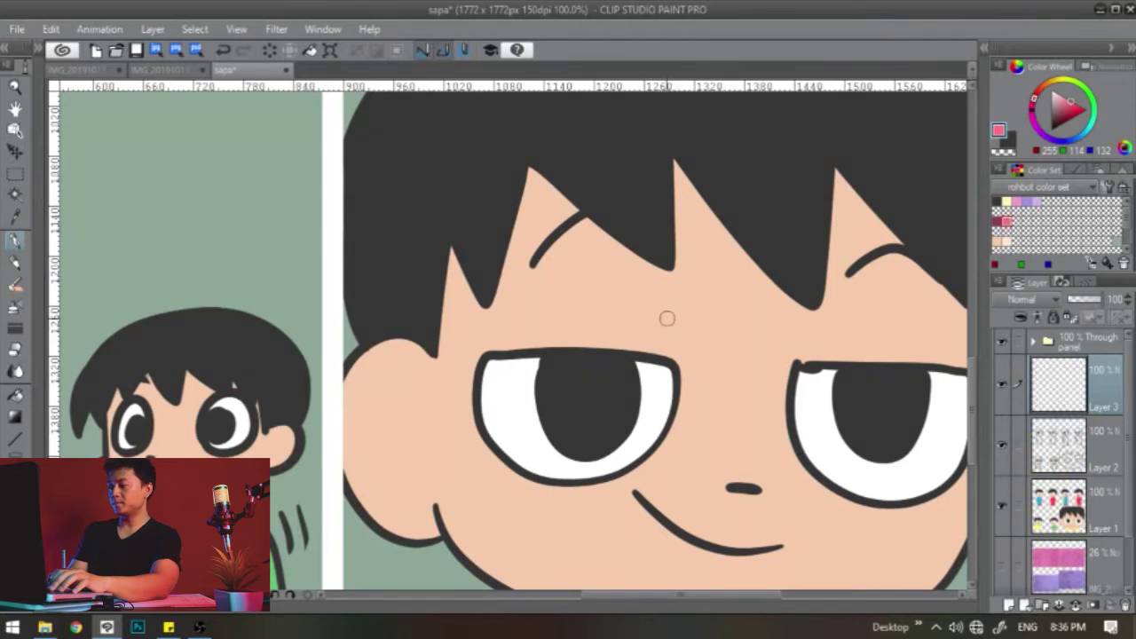
Undo the test stroke and draw three red (241, 77, 41) upward arrows beneath the left eyebrow of the close-up face
{"action": "left_click_drag", "start_coordinate": [662, 331], "coordinate": [667, 244]}
{"action": "key", "text": "ctrl+z"}
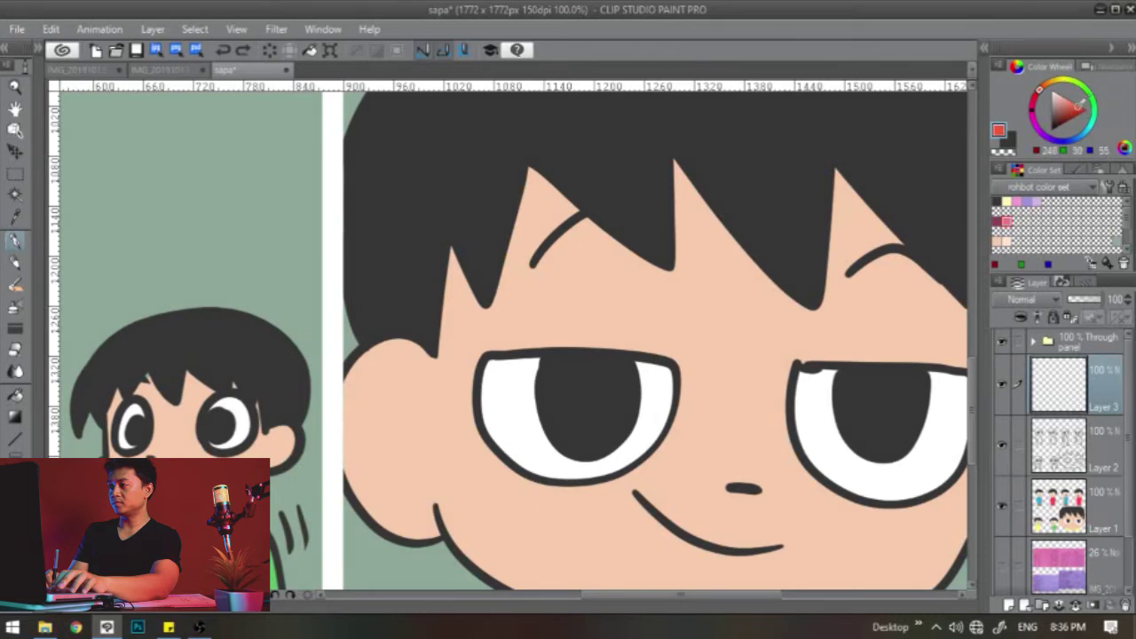
{"action": "left_click_drag", "start_coordinate": [557, 307], "coordinate": [558, 264]}
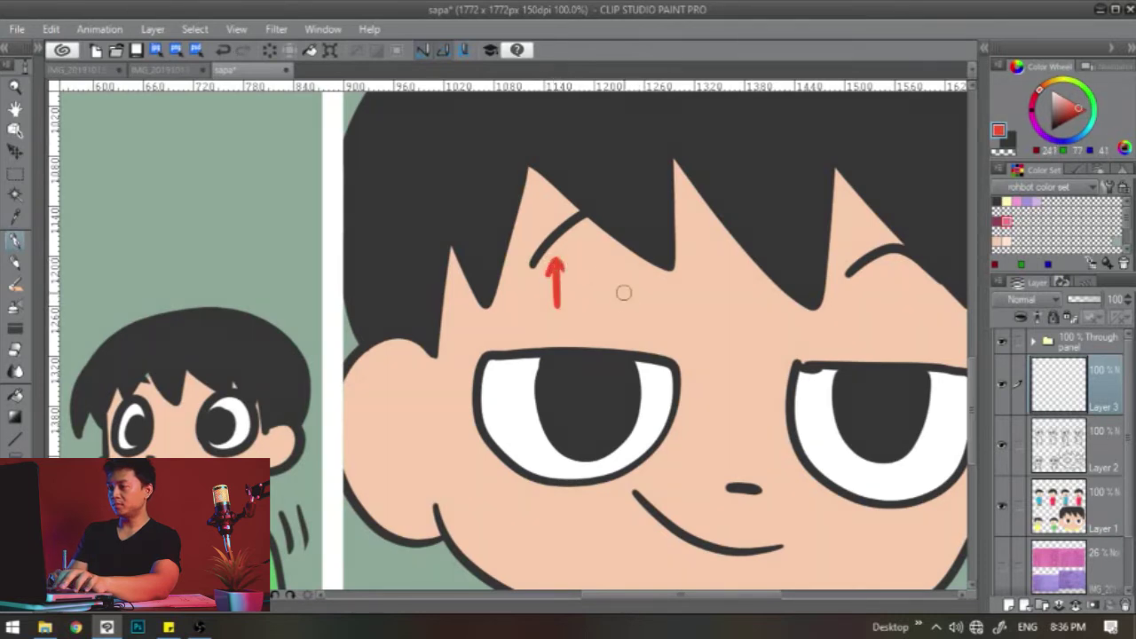
{"action": "left_click_drag", "start_coordinate": [613, 304], "coordinate": [612, 263]}
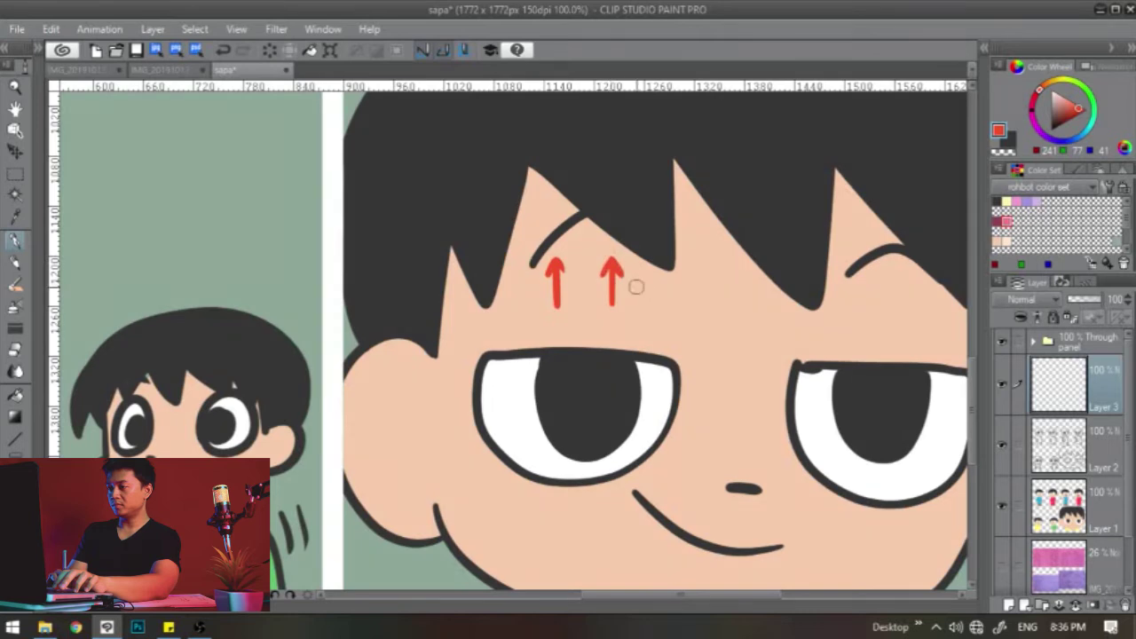
{"action": "mouse_move", "coordinate": [651, 310]}
{"action": "left_mouse_down"}
{"action": "mouse_move", "coordinate": [649, 275]}
{"action": "mouse_move", "coordinate": [660, 284]}
{"action": "left_mouse_up"}
Draw three matching red upward arrows beneath the right eyebrow of the close-up face
{"action": "left_click_drag", "start_coordinate": [785, 303], "coordinate": [635, 259]}
{"action": "left_click_drag", "start_coordinate": [709, 286], "coordinate": [705, 250]}
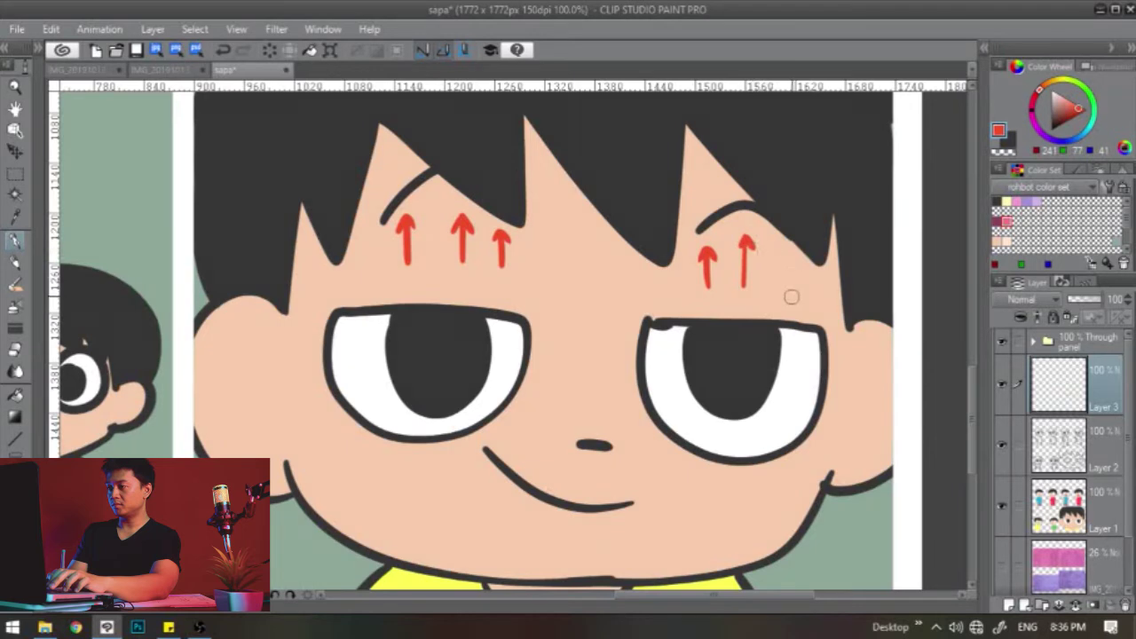
{"action": "left_click_drag", "start_coordinate": [670, 281], "coordinate": [668, 256]}
Open the material library and expand the All materials list to its categories
{"action": "scroll", "coordinate": [656, 242], "scroll_direction": "down", "scroll_amount": 3}
{"action": "left_click_drag", "start_coordinate": [540, 217], "coordinate": [644, 360]}
{"action": "mouse_move", "coordinate": [657, 269]}
{"action": "left_mouse_down"}
{"action": "mouse_move", "coordinate": [639, 317]}
{"action": "mouse_move", "coordinate": [696, 267]}
{"action": "mouse_move", "coordinate": [652, 334]}
{"action": "mouse_move", "coordinate": [640, 263]}
{"action": "left_mouse_up"}
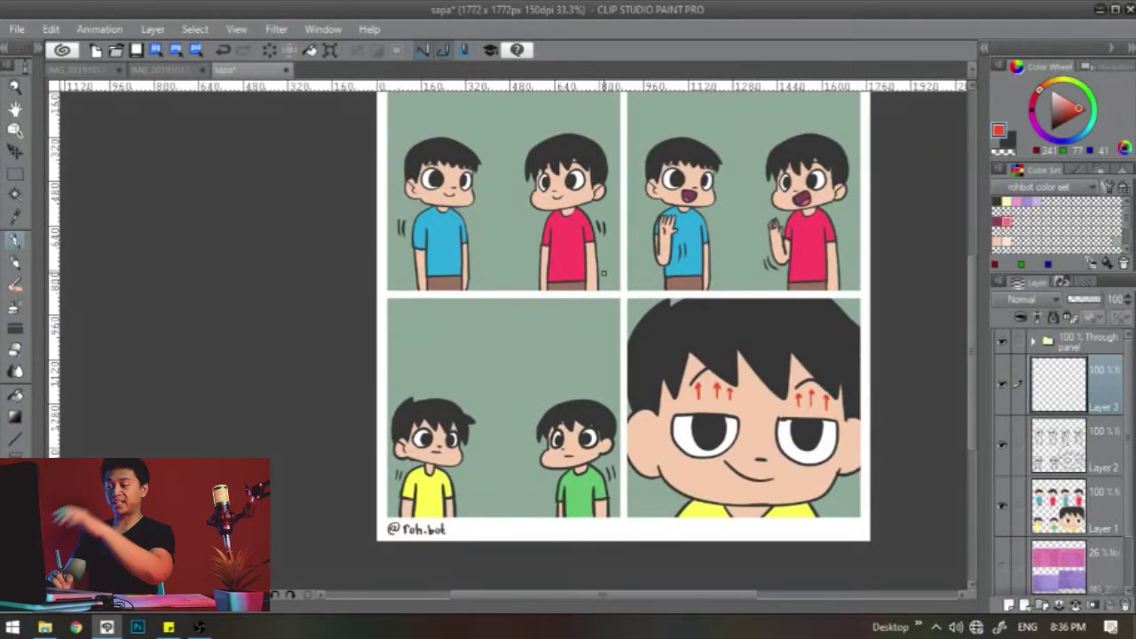
{"action": "scroll", "coordinate": [605, 265], "scroll_direction": "up", "scroll_amount": 1}
{"action": "left_click_drag", "start_coordinate": [577, 213], "coordinate": [562, 399]}
{"action": "left_click", "coordinate": [986, 50]}
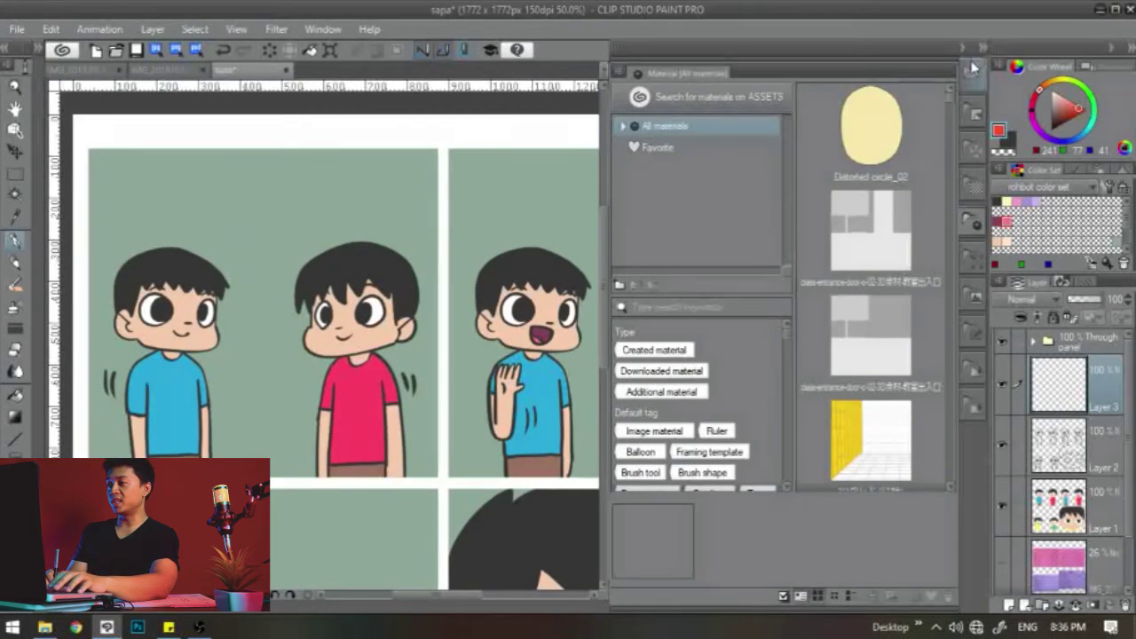
{"action": "left_click", "coordinate": [623, 128]}
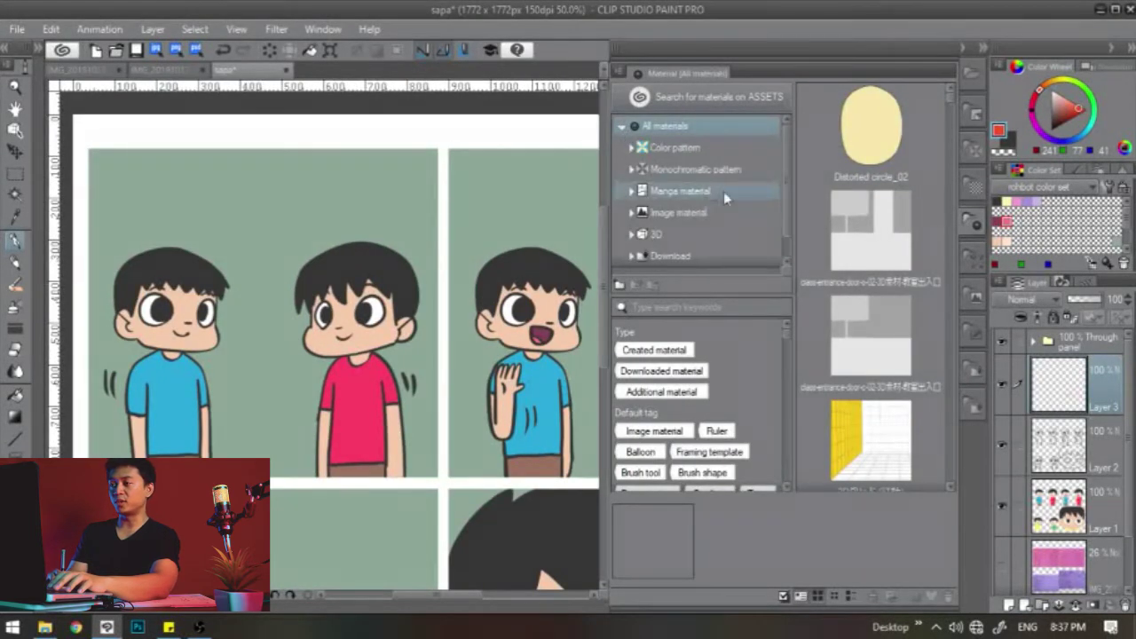
List the Balloon materials within Manga material and browse them, keeping Distorted circle_02 selected
{"action": "left_click", "coordinate": [873, 150]}
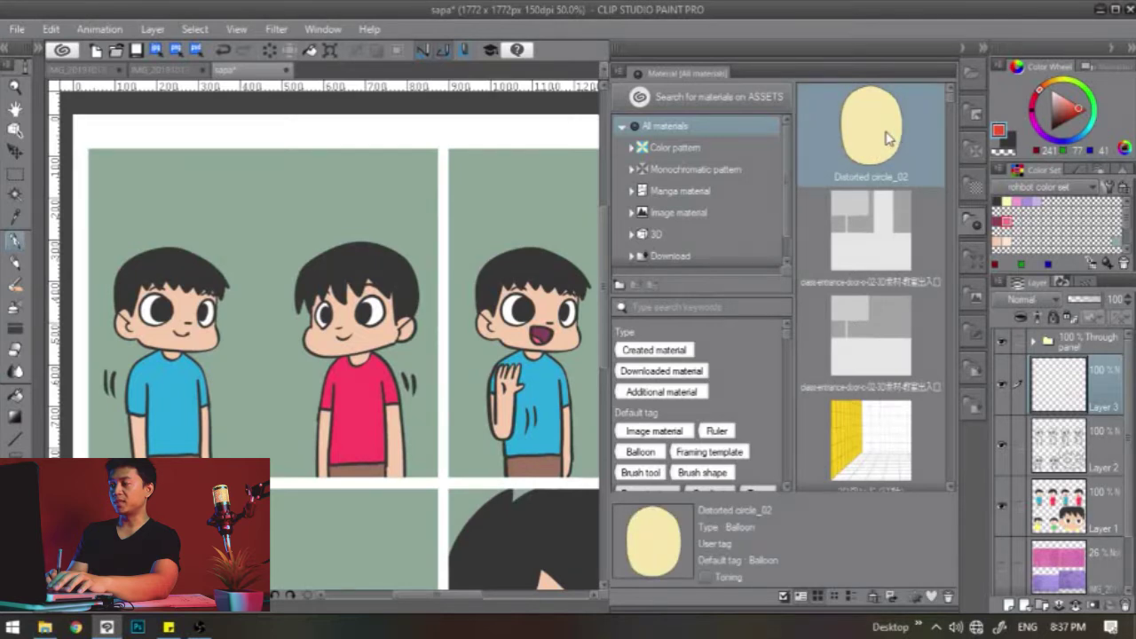
{"action": "left_click", "coordinate": [631, 192]}
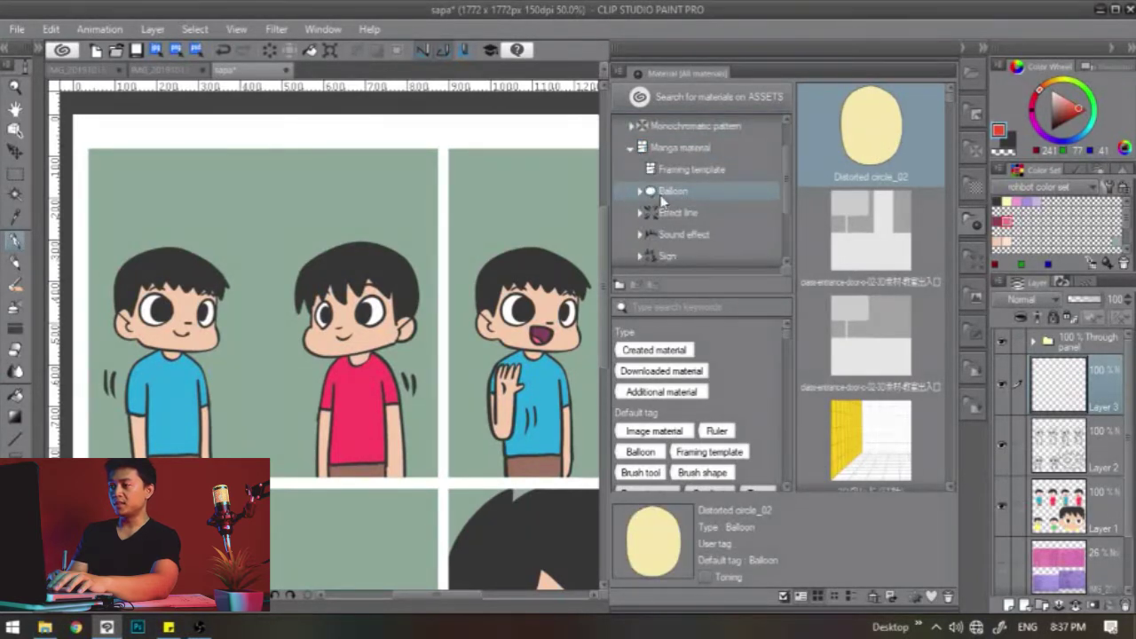
{"action": "left_click", "coordinate": [675, 192]}
{"action": "left_click", "coordinate": [872, 149]}
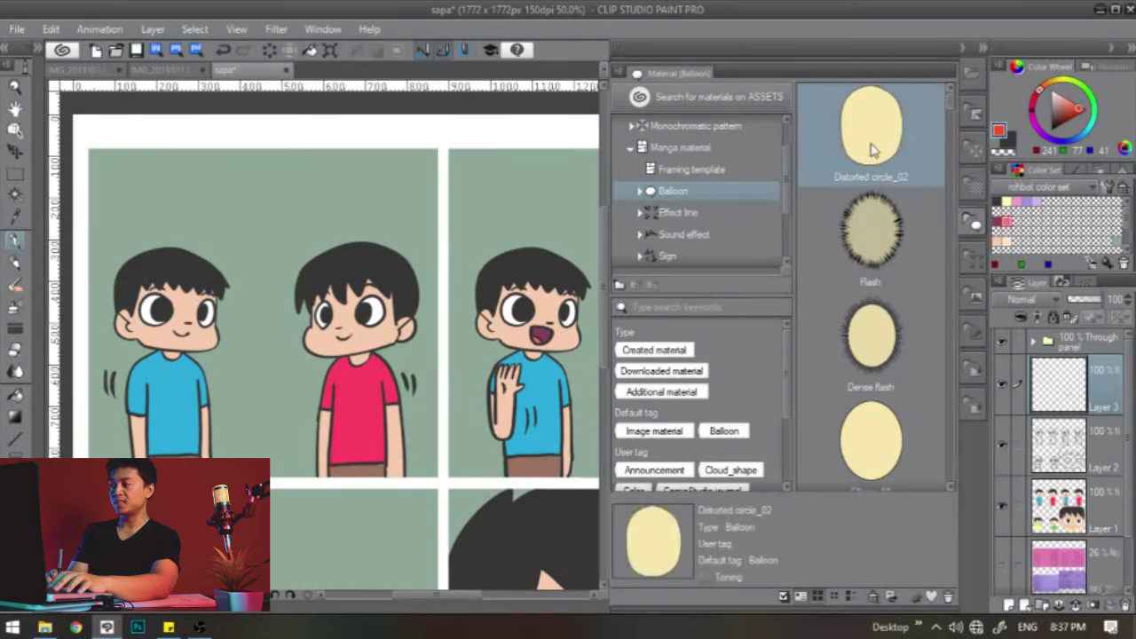
{"action": "left_click_drag", "start_coordinate": [950, 120], "coordinate": [951, 182]}
{"action": "left_click_drag", "start_coordinate": [950, 224], "coordinate": [961, 98]}
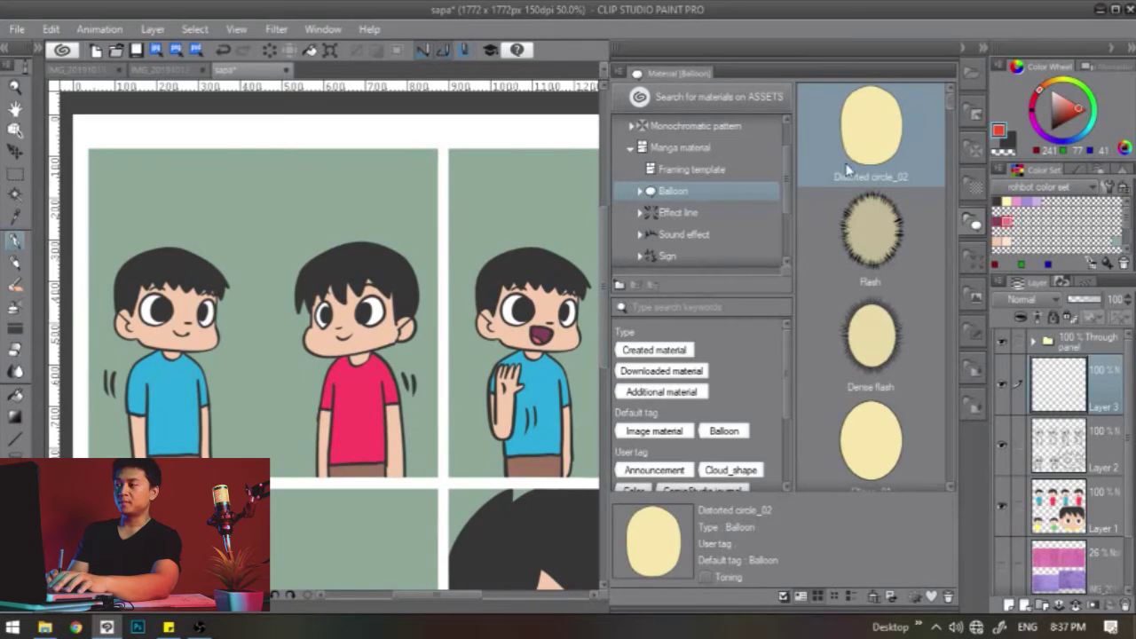
Place the Distorted circle_02 balloon on the first panel and scale it down to speech-balloon size
{"action": "left_click_drag", "start_coordinate": [858, 144], "coordinate": [254, 258]}
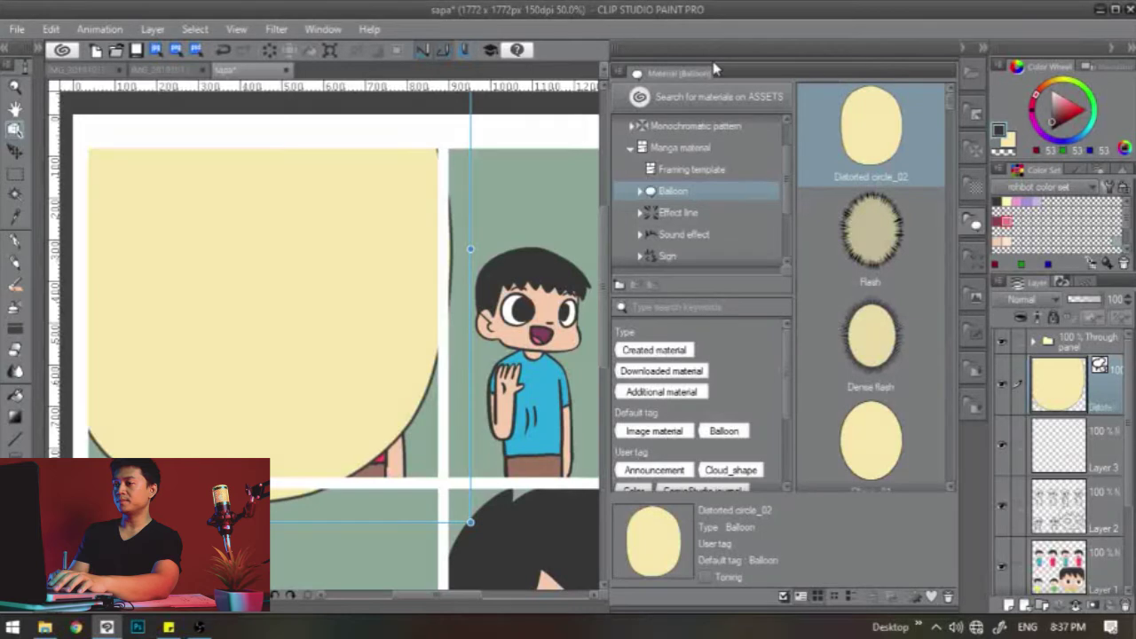
{"action": "left_click_drag", "start_coordinate": [470, 524], "coordinate": [180, 195]}
{"action": "left_click_drag", "start_coordinate": [133, 163], "coordinate": [330, 305]}
Move the yellow balloon to the upper part of the second panel, between the two waving boys' heads, and close the material library
{"action": "key", "text": "space"}
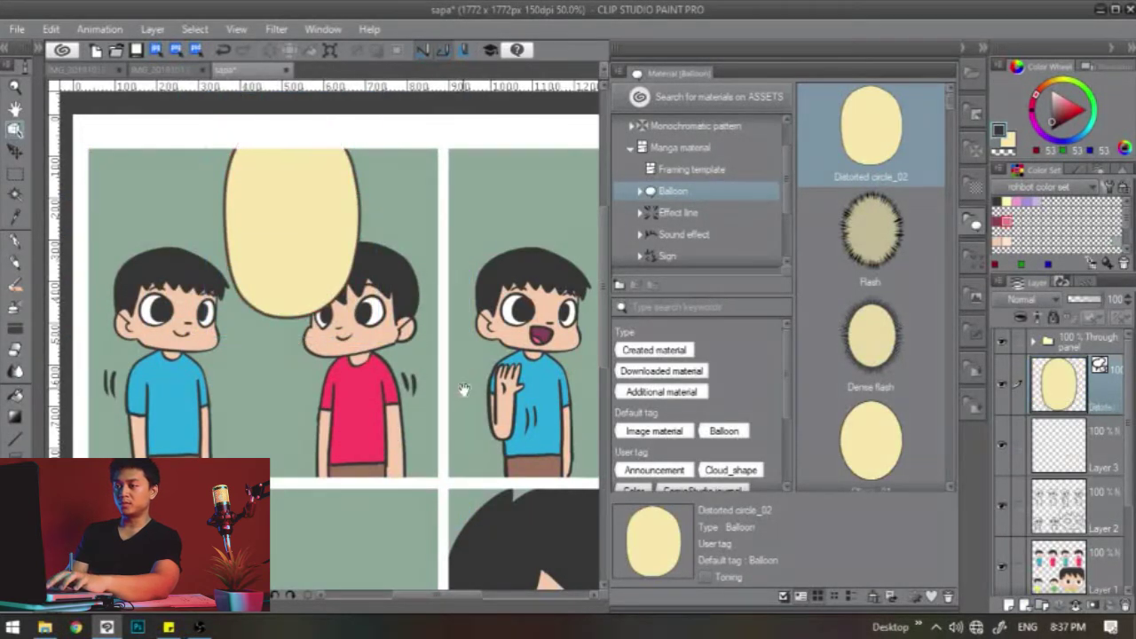
{"action": "left_click_drag", "start_coordinate": [457, 385], "coordinate": [423, 363]}
{"action": "left_click_drag", "start_coordinate": [251, 216], "coordinate": [470, 348]}
{"action": "key", "text": "space"}
{"action": "left_click_drag", "start_coordinate": [494, 306], "coordinate": [441, 200]}
{"action": "left_click_drag", "start_coordinate": [520, 325], "coordinate": [479, 231]}
{"action": "left_click_drag", "start_coordinate": [435, 169], "coordinate": [416, 197]}
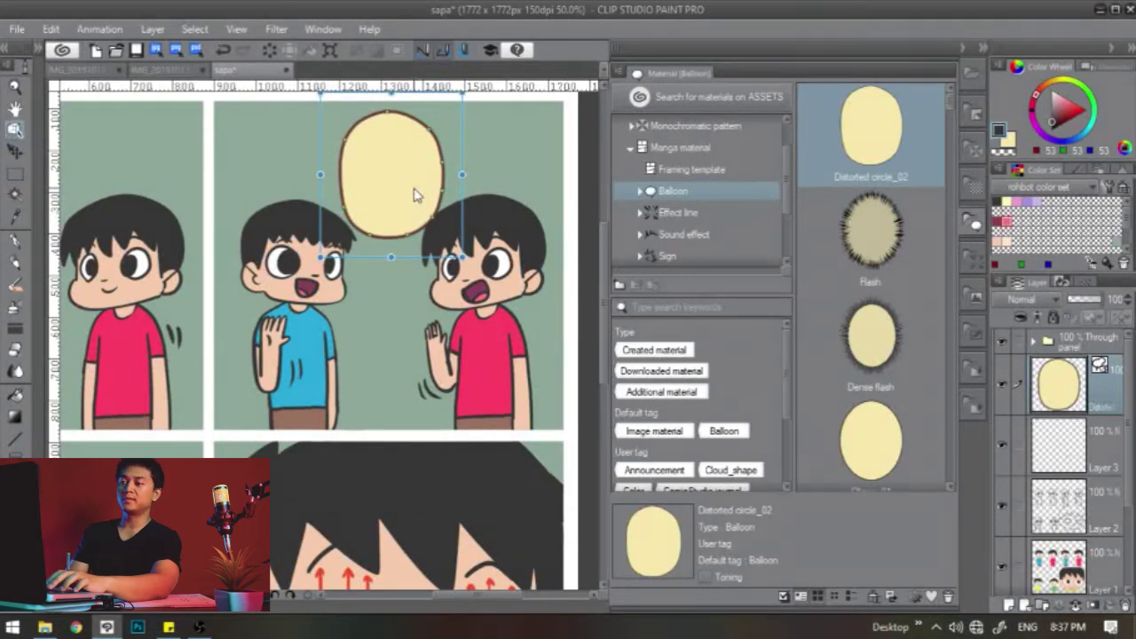
{"action": "left_click", "coordinate": [961, 48]}
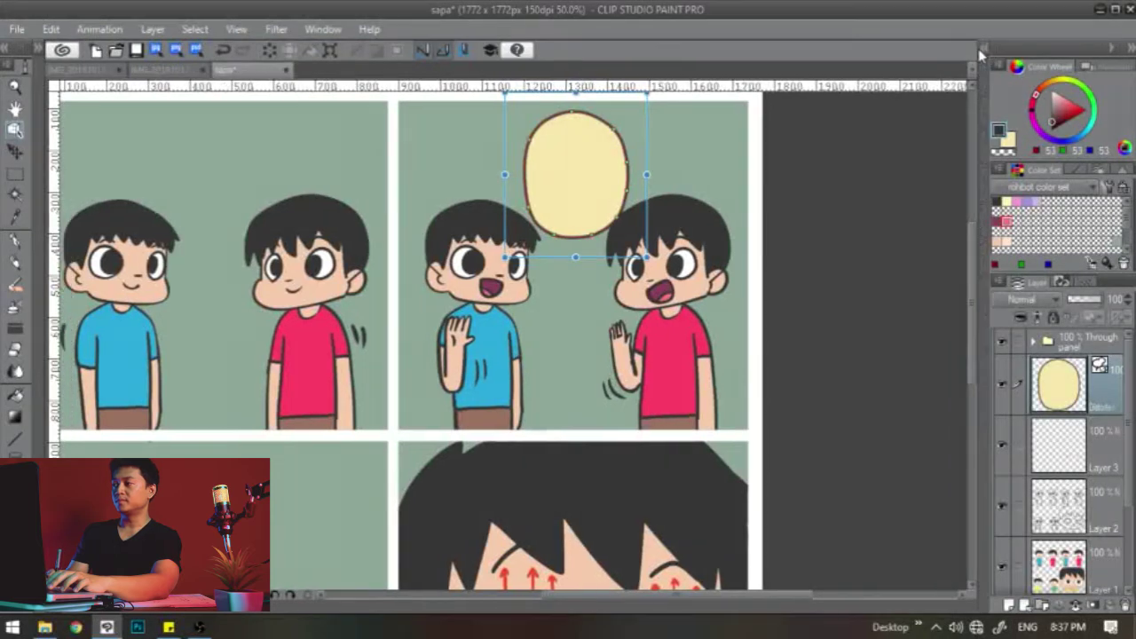
Add two spline balloon tails to the yellow balloon, one towards each boy, and refine the curve of the red-shirted boy's tail
{"action": "left_click_drag", "start_coordinate": [558, 274], "coordinate": [549, 231]}
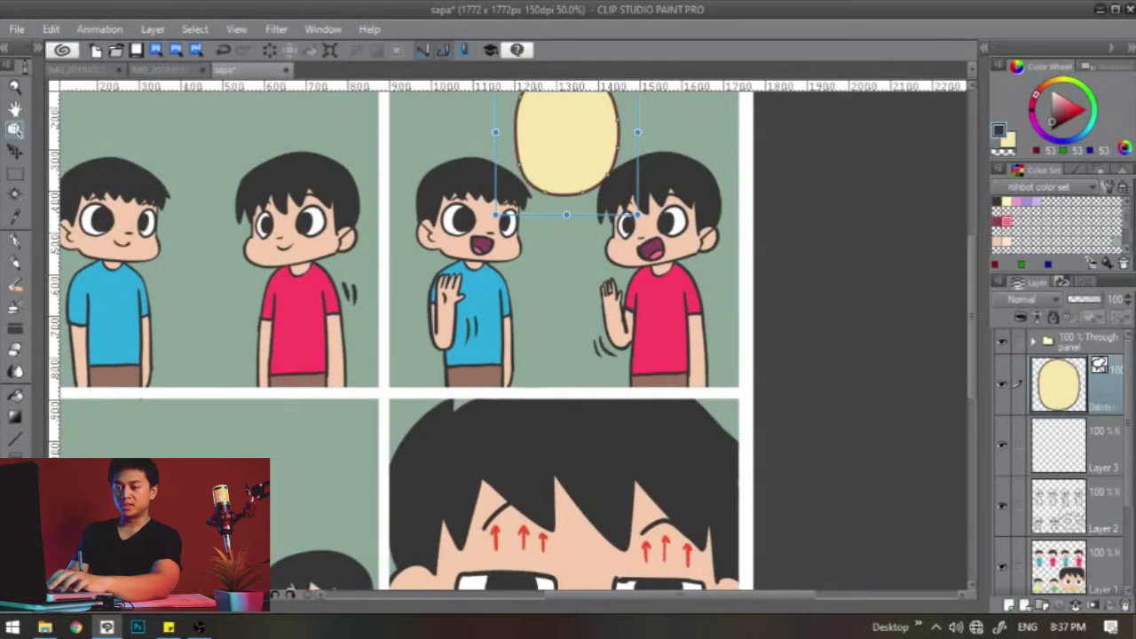
{"action": "left_click", "coordinate": [16, 524]}
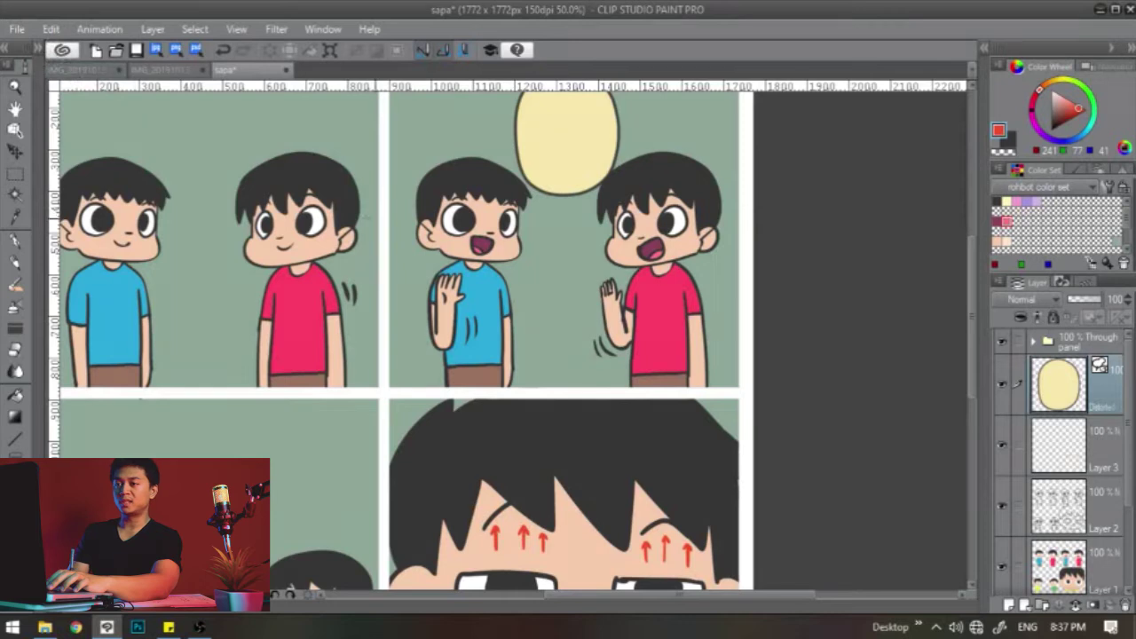
{"action": "left_click", "coordinate": [41, 48]}
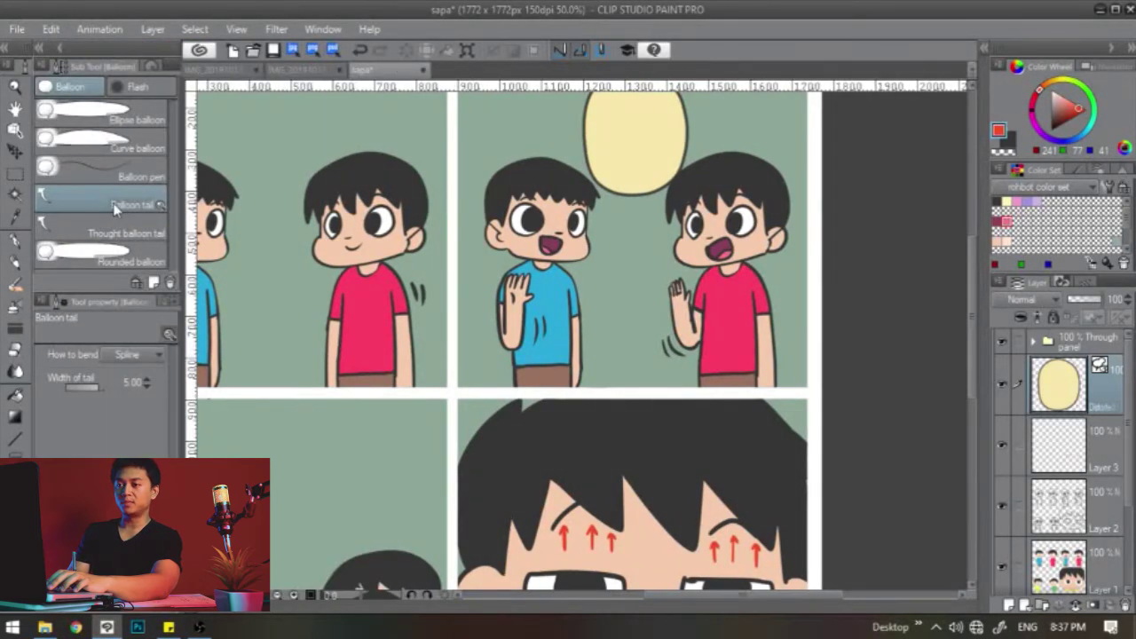
{"action": "scroll", "coordinate": [600, 269], "scroll_direction": "up", "scroll_amount": 2}
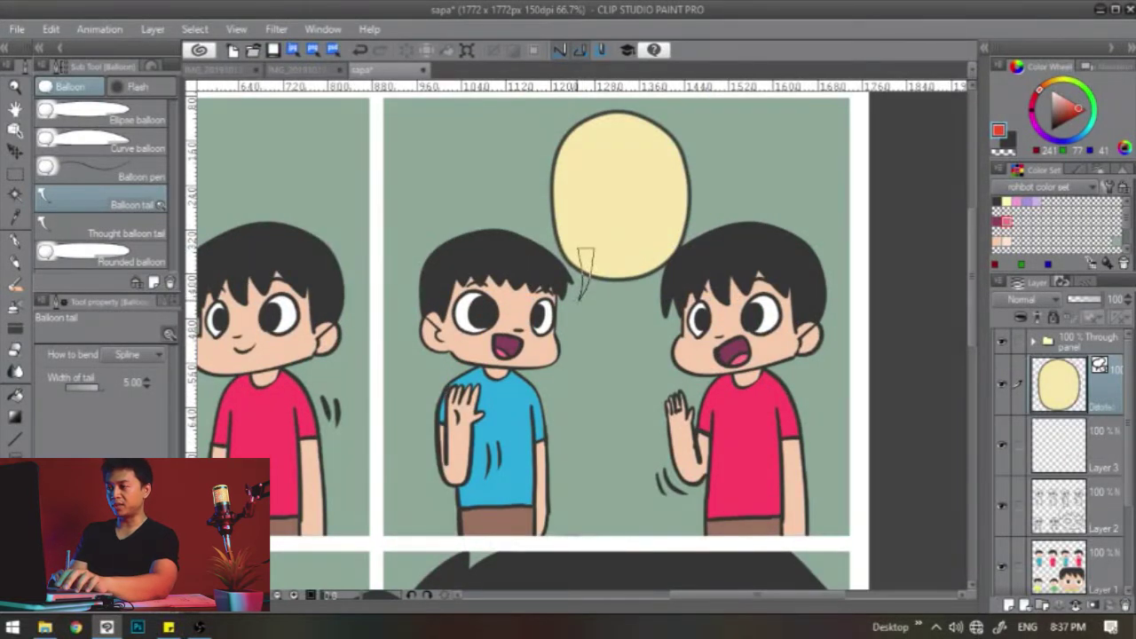
{"action": "double_click", "coordinate": [565, 307]}
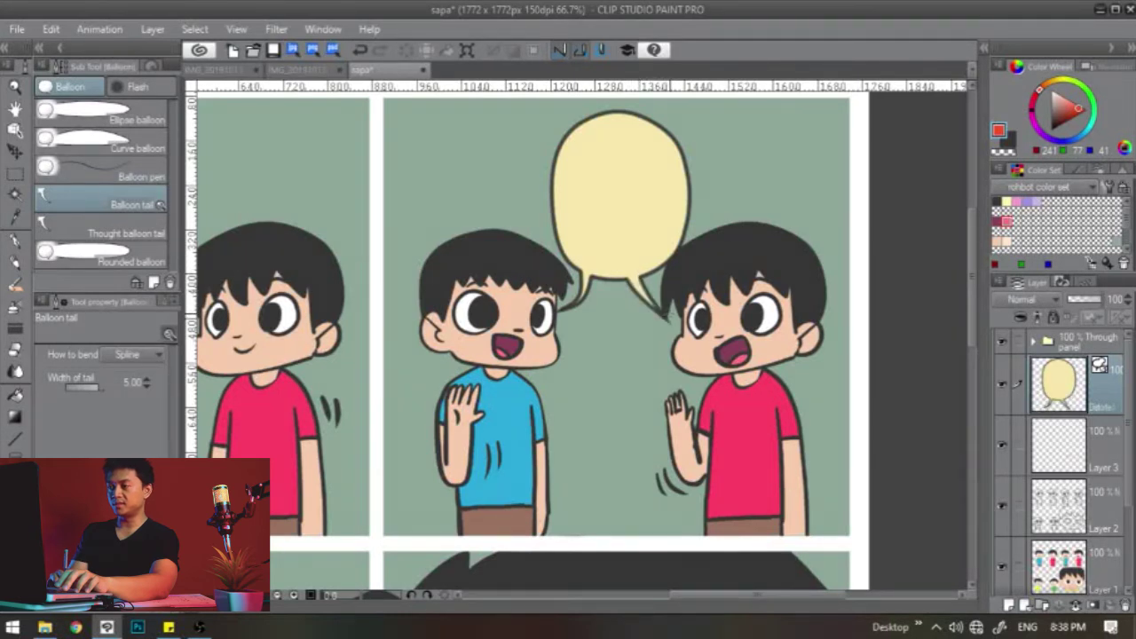
{"action": "double_click", "coordinate": [654, 318]}
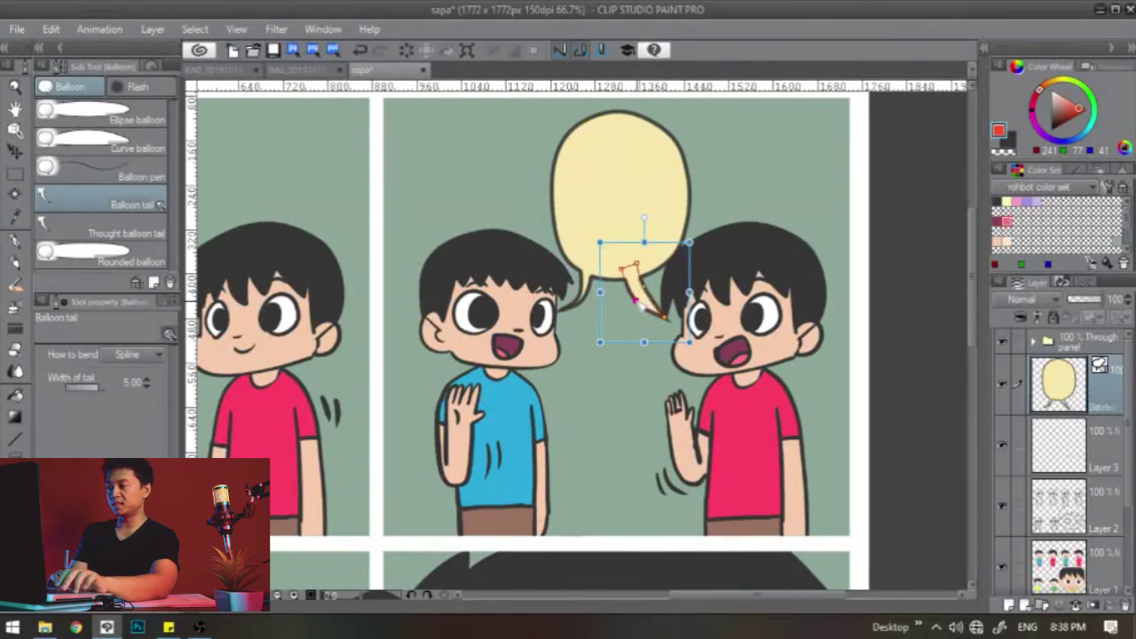
{"action": "mouse_move", "coordinate": [643, 293]}
{"action": "left_mouse_down"}
{"action": "mouse_move", "coordinate": [660, 325]}
{"action": "mouse_move", "coordinate": [640, 303]}
{"action": "left_mouse_up"}
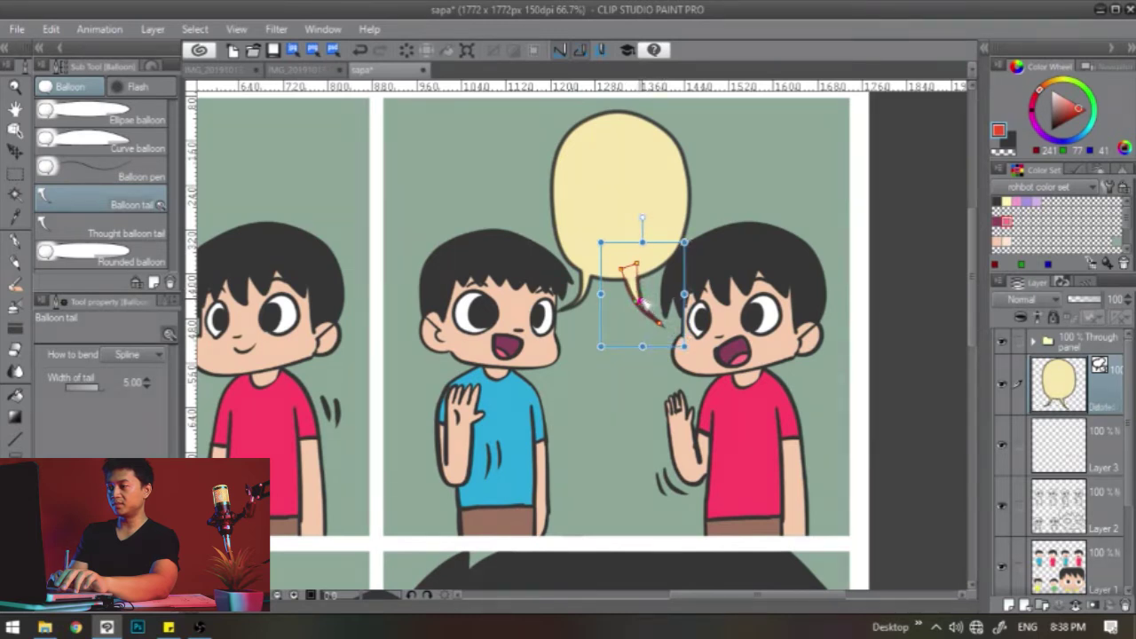
{"action": "left_click", "coordinate": [641, 304], "text": "ctrl"}
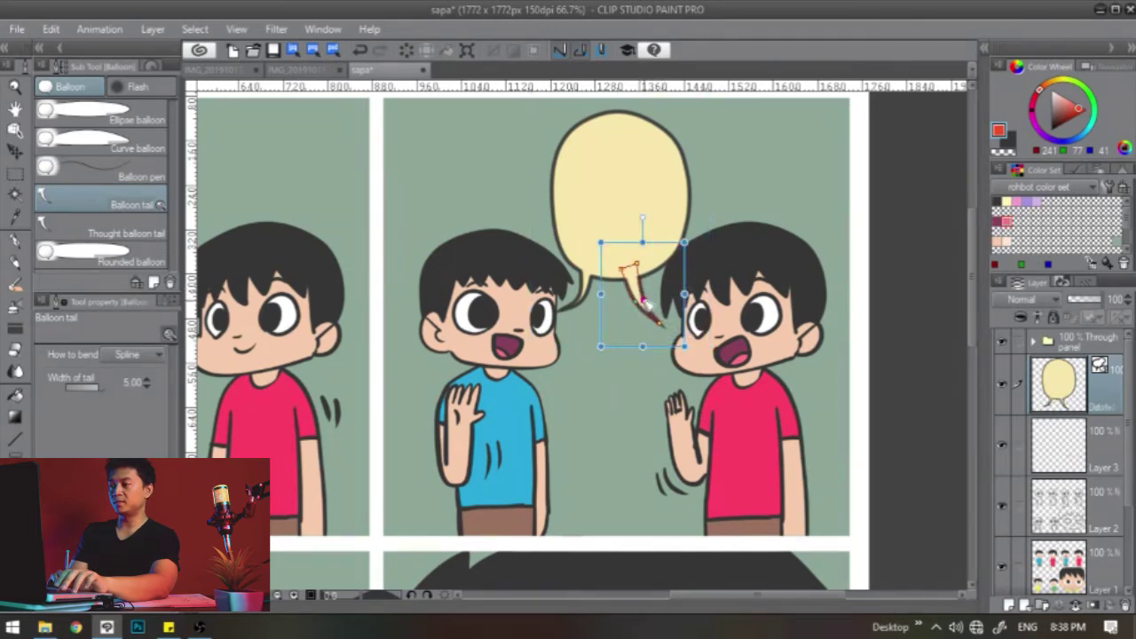
Write "haiii!!" inside the yellow speech balloon with the rohbot_text sub tool
{"action": "left_click_drag", "start_coordinate": [424, 386], "coordinate": [537, 364]}
{"action": "scroll", "coordinate": [568, 315], "scroll_direction": "down", "scroll_amount": 1}
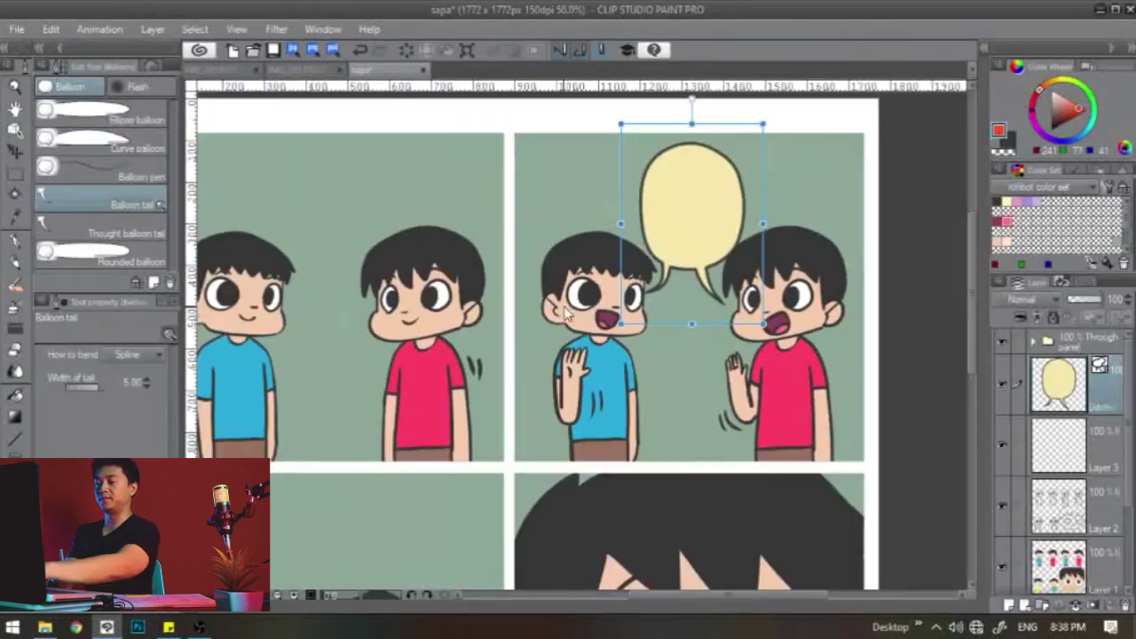
{"action": "scroll", "coordinate": [566, 310], "scroll_direction": "down", "scroll_amount": 1}
{"action": "left_click_drag", "start_coordinate": [521, 357], "coordinate": [603, 273]}
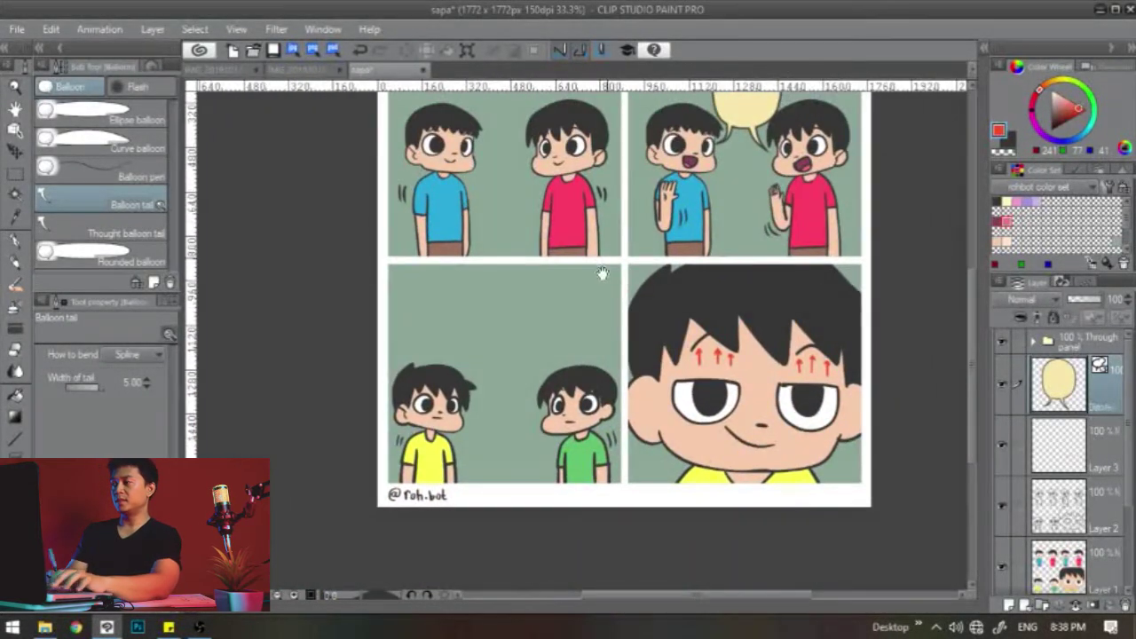
{"action": "left_click_drag", "start_coordinate": [736, 172], "coordinate": [698, 267]}
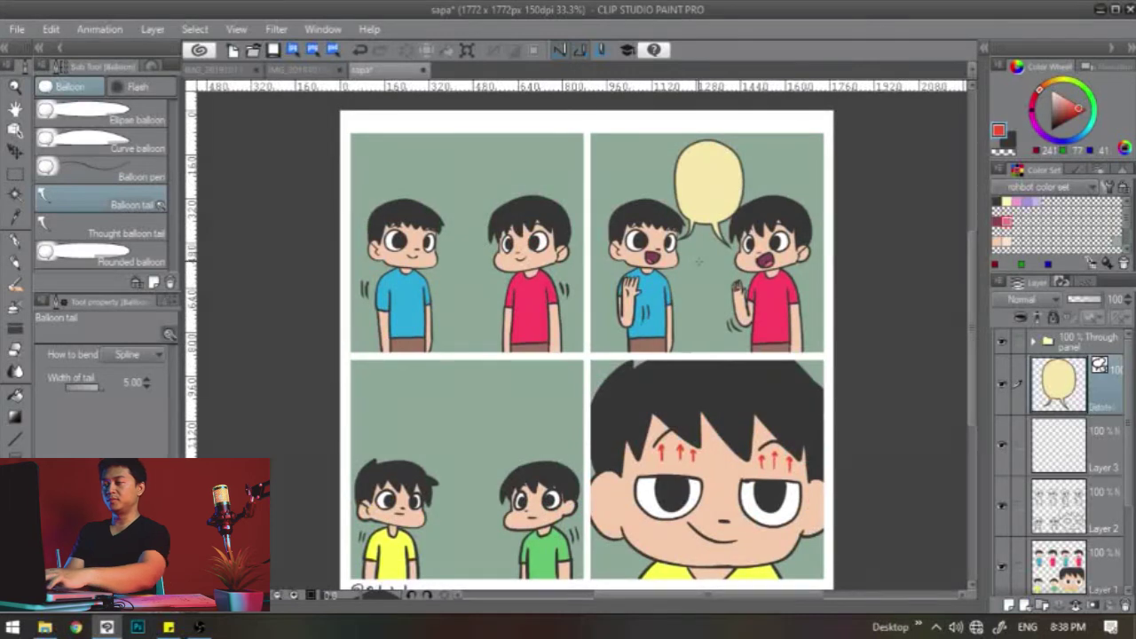
{"action": "key", "text": "t"}
{"action": "left_click_drag", "start_coordinate": [746, 189], "coordinate": [708, 229]}
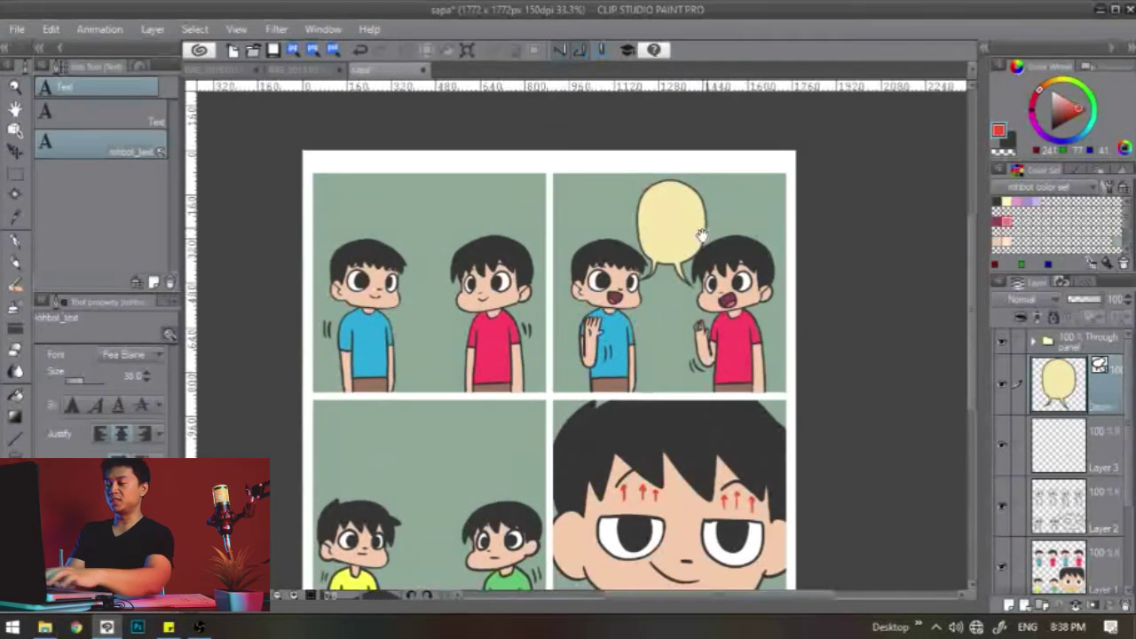
{"action": "scroll", "coordinate": [707, 229], "scroll_direction": "up", "scroll_amount": 2}
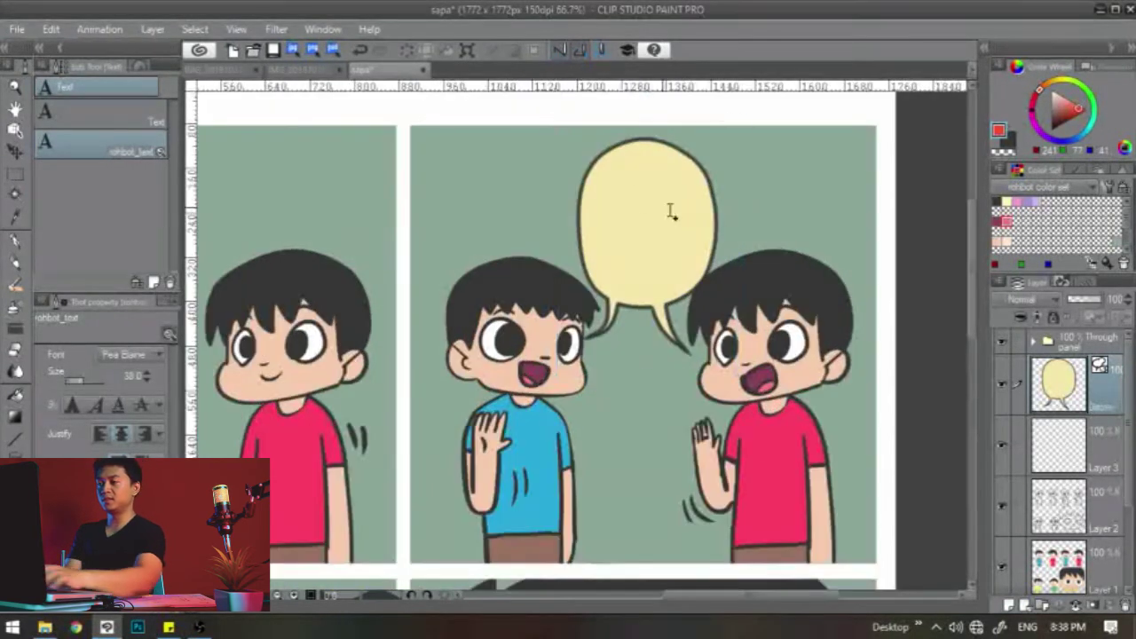
{"action": "left_click", "coordinate": [605, 192]}
{"action": "type", "text": "hai"}
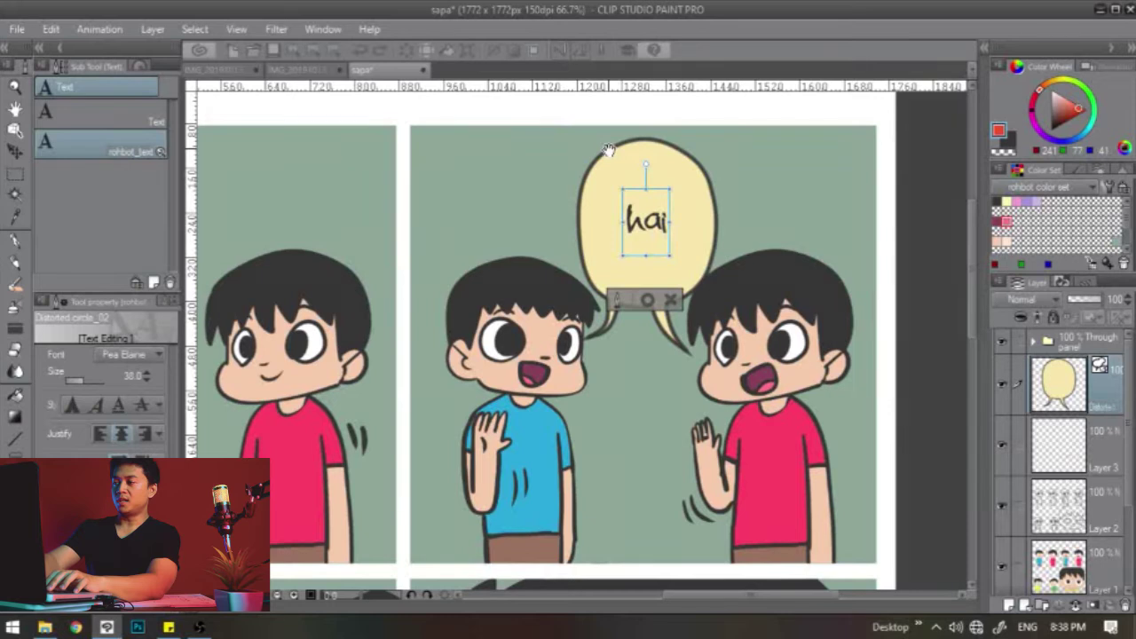
{"action": "type", "text": "ii!!"}
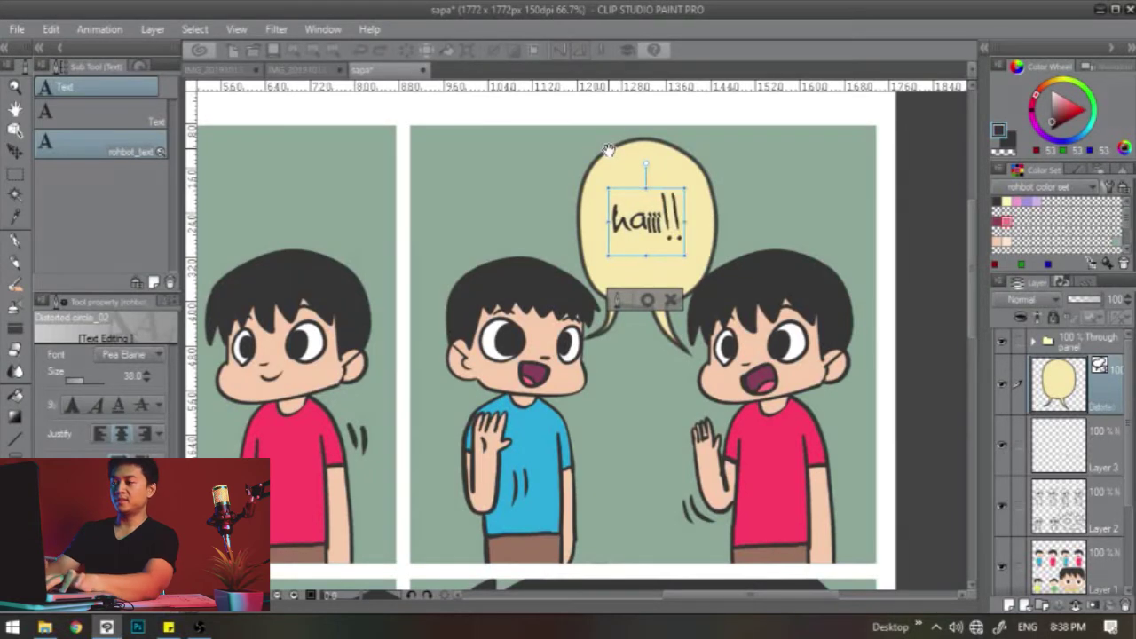
Capitalise the first letter of the balloon text so it reads "Haiii!!" and confirm the text
{"action": "left_click", "coordinate": [633, 231]}
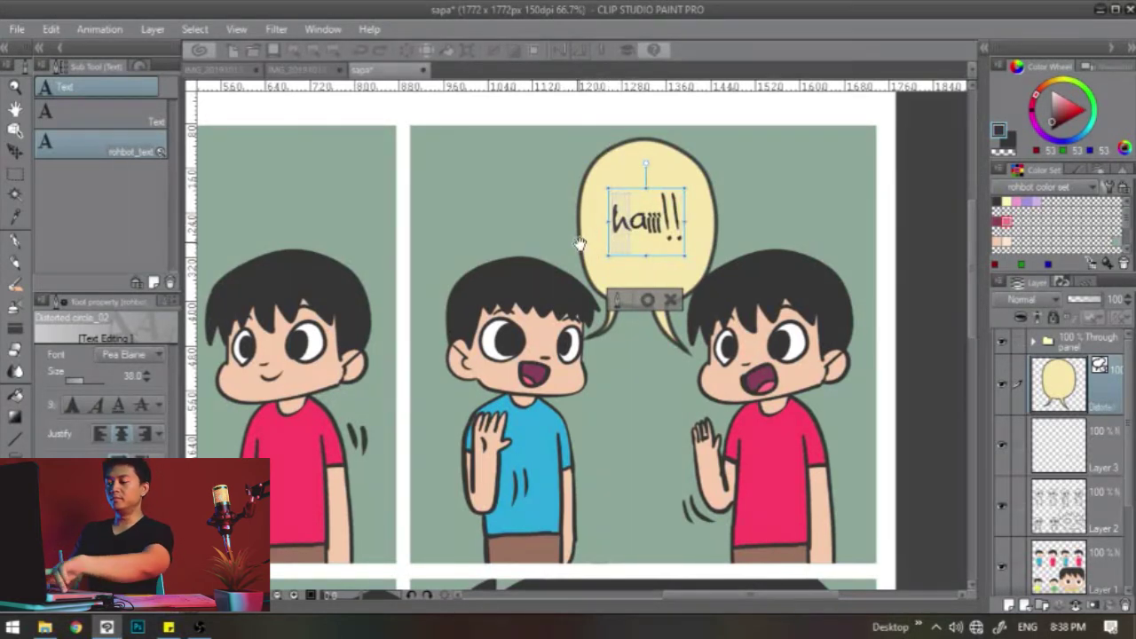
{"action": "key", "text": "BackSpace"}
{"action": "type", "text": "H"}
{"action": "left_click", "coordinate": [648, 300]}
Find and select the Rounded rectangle_02 balloon among the Balloon materials in the library
{"action": "key", "text": "space"}
{"action": "left_click_drag", "start_coordinate": [404, 507], "coordinate": [609, 149]}
{"action": "left_click_drag", "start_coordinate": [469, 324], "coordinate": [413, 525]}
{"action": "left_click_drag", "start_coordinate": [489, 380], "coordinate": [403, 537]}
{"action": "left_click_drag", "start_coordinate": [533, 250], "coordinate": [570, 394]}
{"action": "scroll", "coordinate": [565, 403], "scroll_direction": "down", "scroll_amount": 1}
{"action": "left_click_drag", "start_coordinate": [537, 573], "coordinate": [525, 414]}
{"action": "left_click_drag", "start_coordinate": [540, 205], "coordinate": [530, 421]}
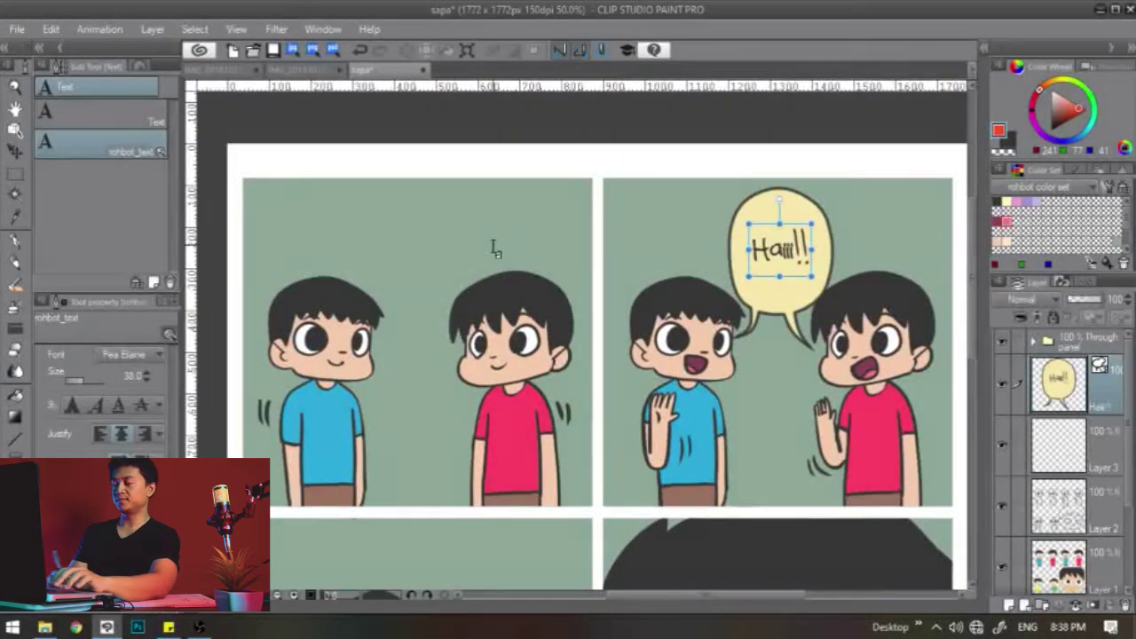
{"action": "left_click", "coordinate": [983, 51]}
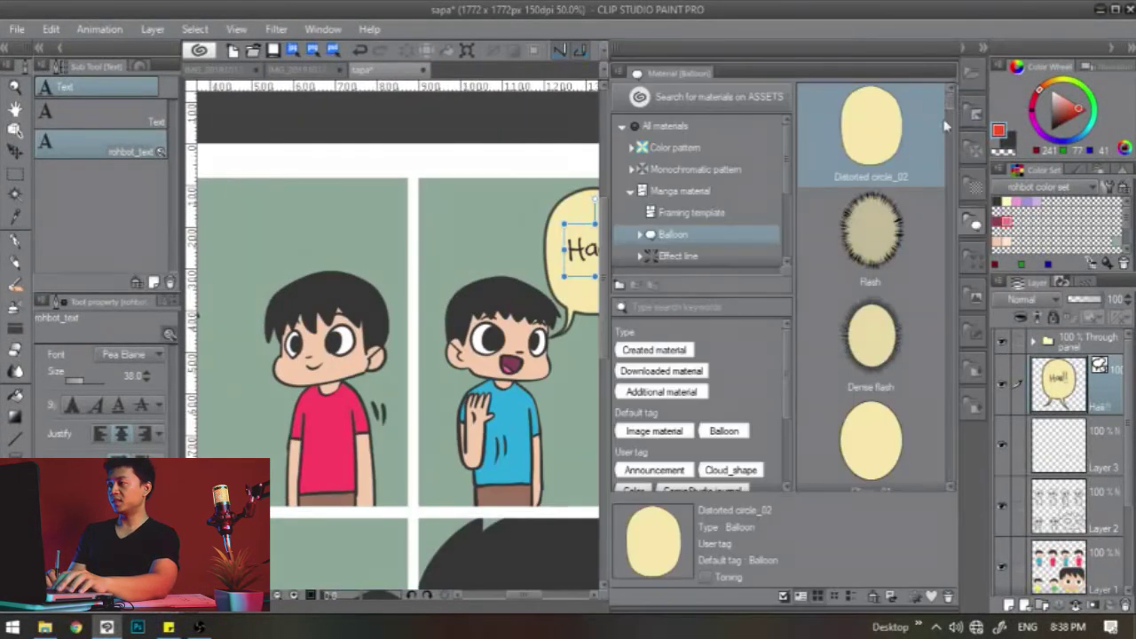
{"action": "left_click_drag", "start_coordinate": [947, 116], "coordinate": [947, 193]}
{"action": "left_click", "coordinate": [861, 308]}
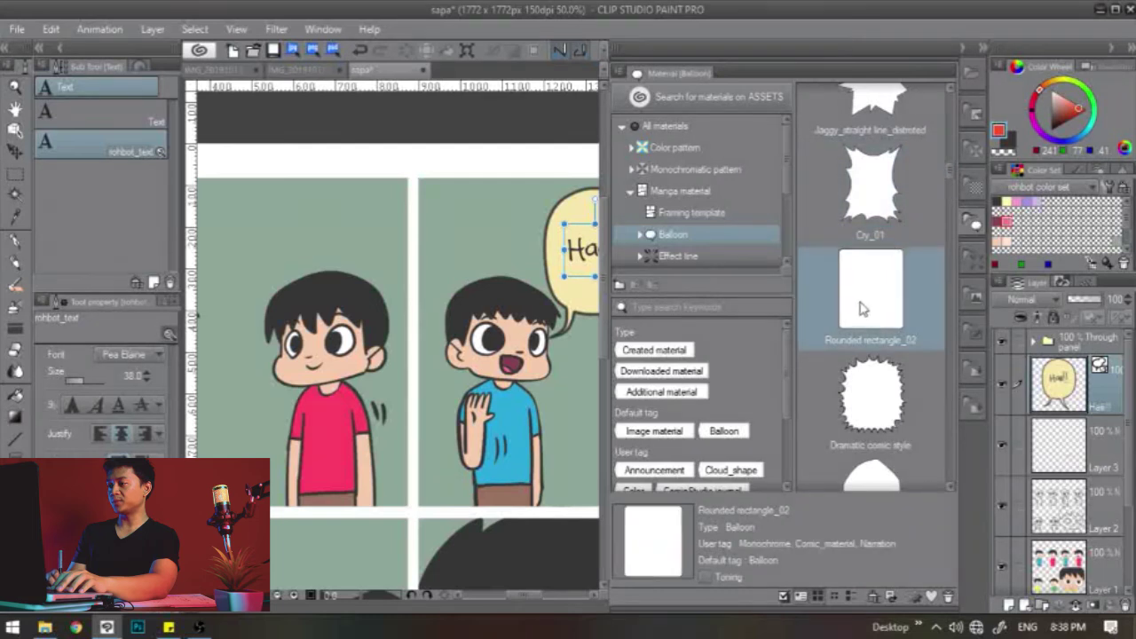
Place the Rounded rectangle_02 balloon over the first panel and shrink it to a wide, flat caption box
{"action": "left_click", "coordinate": [983, 47]}
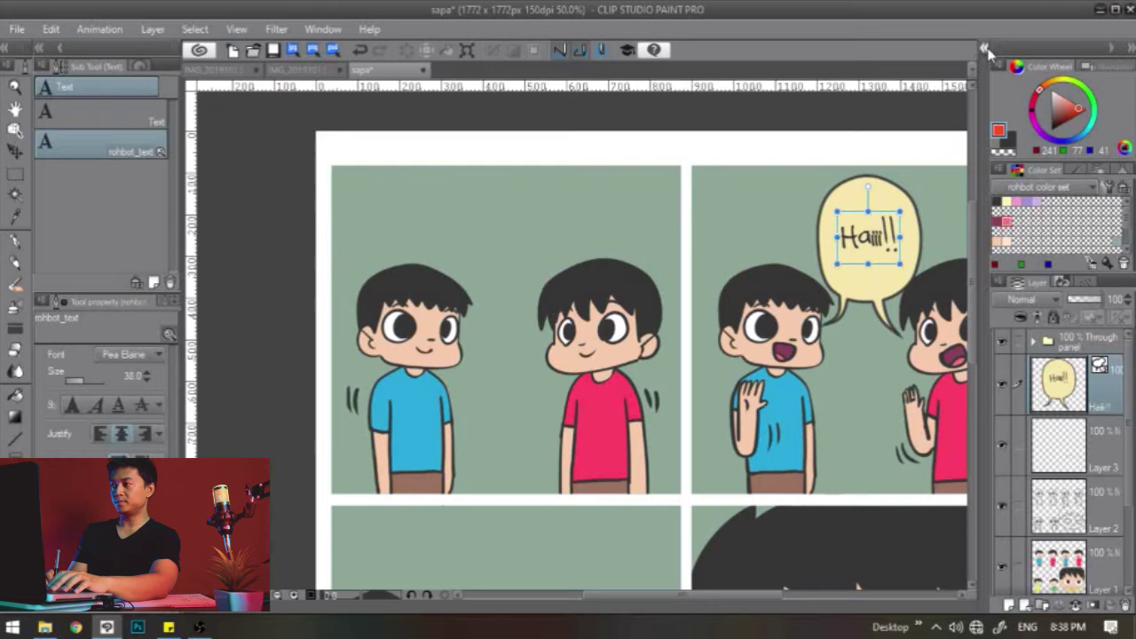
{"action": "left_click", "coordinate": [982, 48]}
{"action": "left_click_drag", "start_coordinate": [870, 299], "coordinate": [400, 249]}
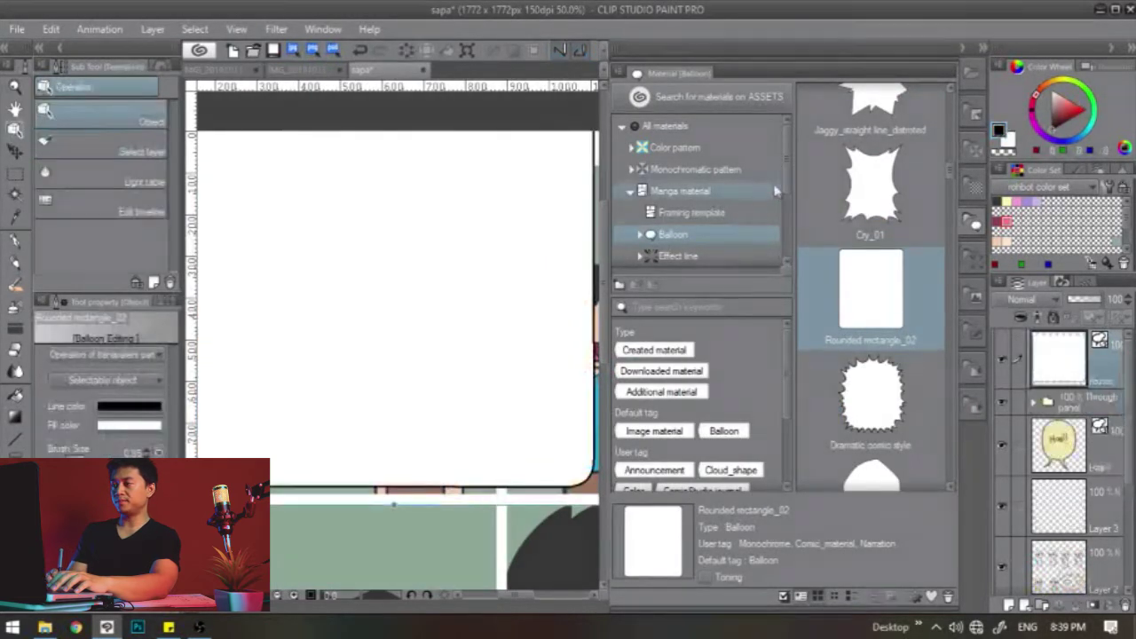
{"action": "left_click", "coordinate": [986, 50]}
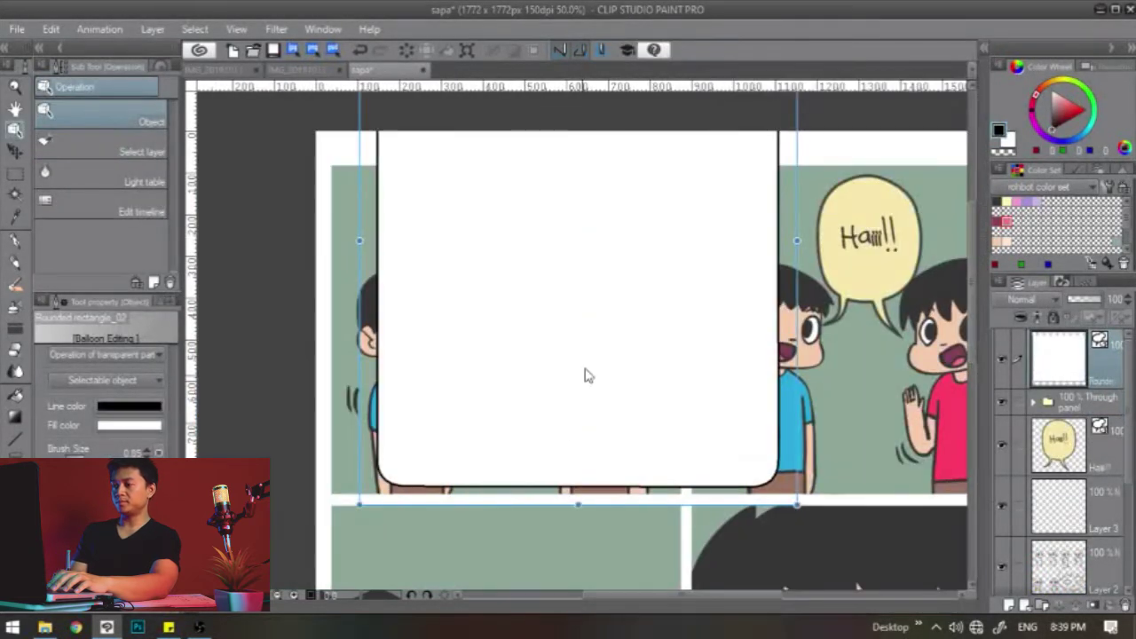
{"action": "left_click_drag", "start_coordinate": [578, 503], "coordinate": [616, 279]}
{"action": "left_click_drag", "start_coordinate": [349, 122], "coordinate": [575, 242]}
Move the white caption box to the first panel's upper right edge and put its layer below the panel folder
{"action": "left_click_drag", "start_coordinate": [701, 278], "coordinate": [613, 219]}
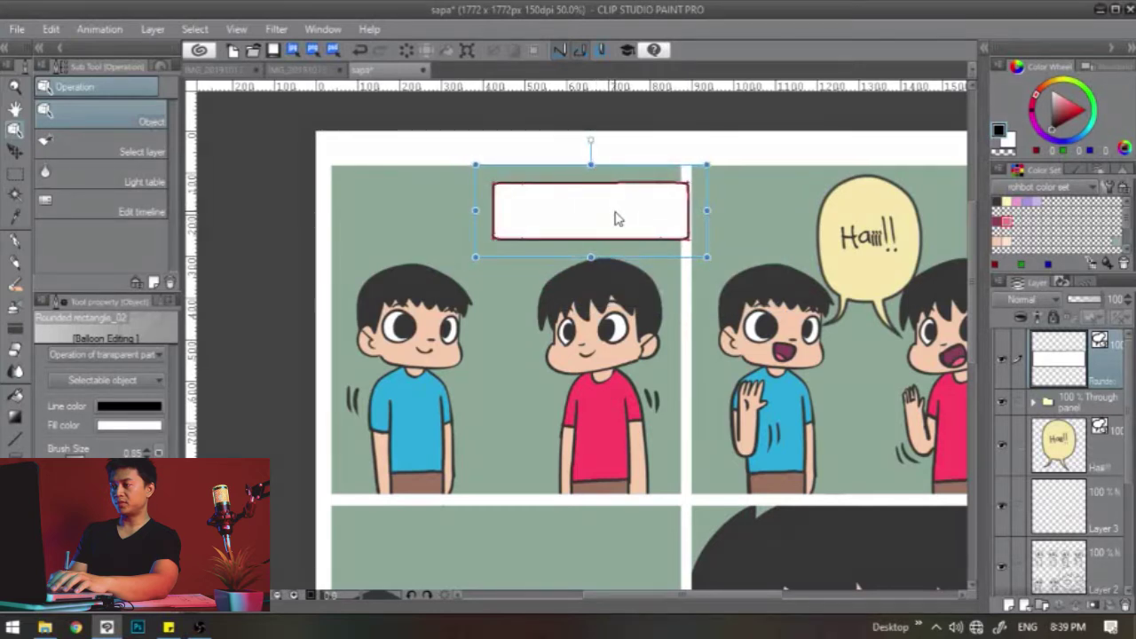
{"action": "left_click_drag", "start_coordinate": [1068, 378], "coordinate": [1077, 423]}
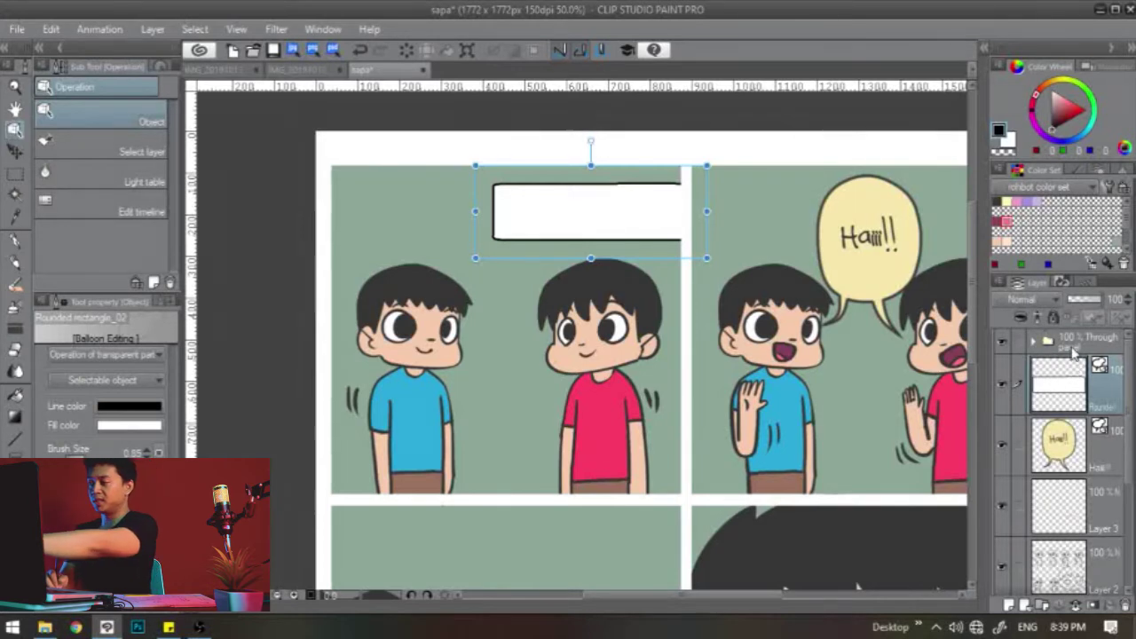
Toggle the panel folder's visibility off and on to check how it frames the caption box
{"action": "left_click", "coordinate": [1071, 350]}
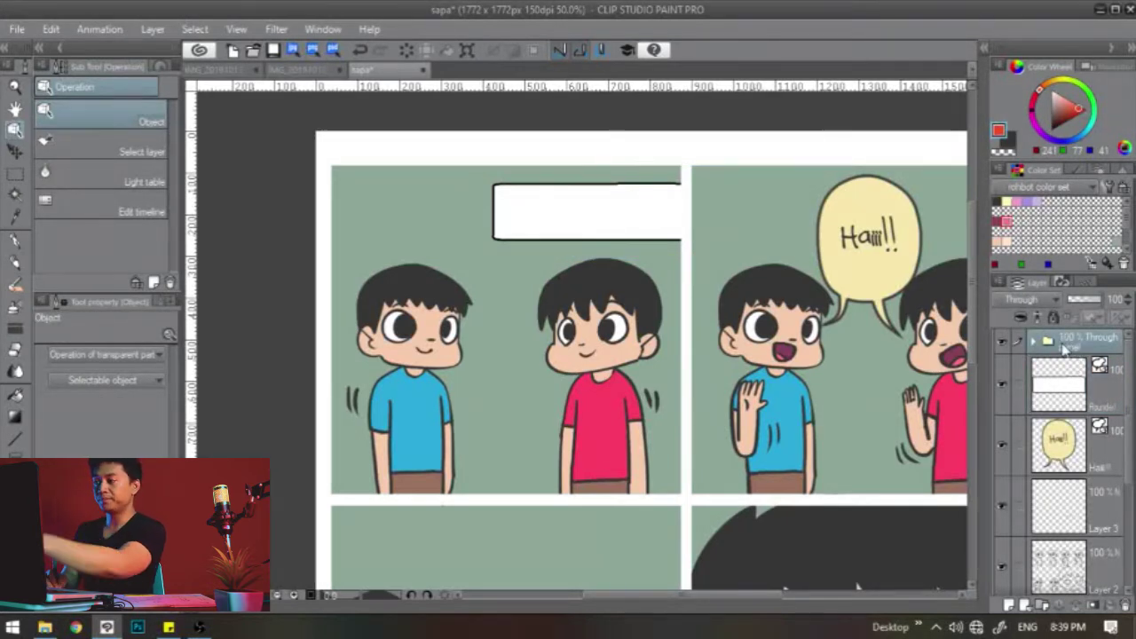
{"action": "left_click", "coordinate": [1003, 344]}
{"action": "left_click", "coordinate": [1003, 344]}
{"action": "left_click", "coordinate": [1003, 343]}
{"action": "left_click", "coordinate": [1003, 344]}
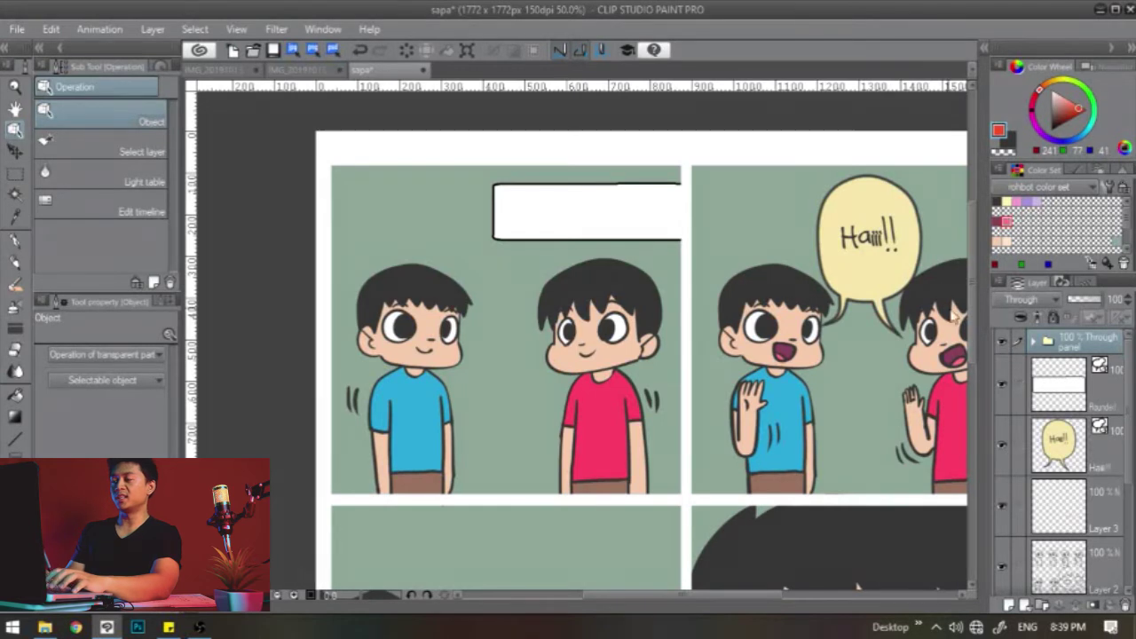
{"action": "left_click_drag", "start_coordinate": [685, 303], "coordinate": [676, 283]}
Set the caption box's line colour to dark grey 353535, sampled from the screen
{"action": "left_click", "coordinate": [1071, 393]}
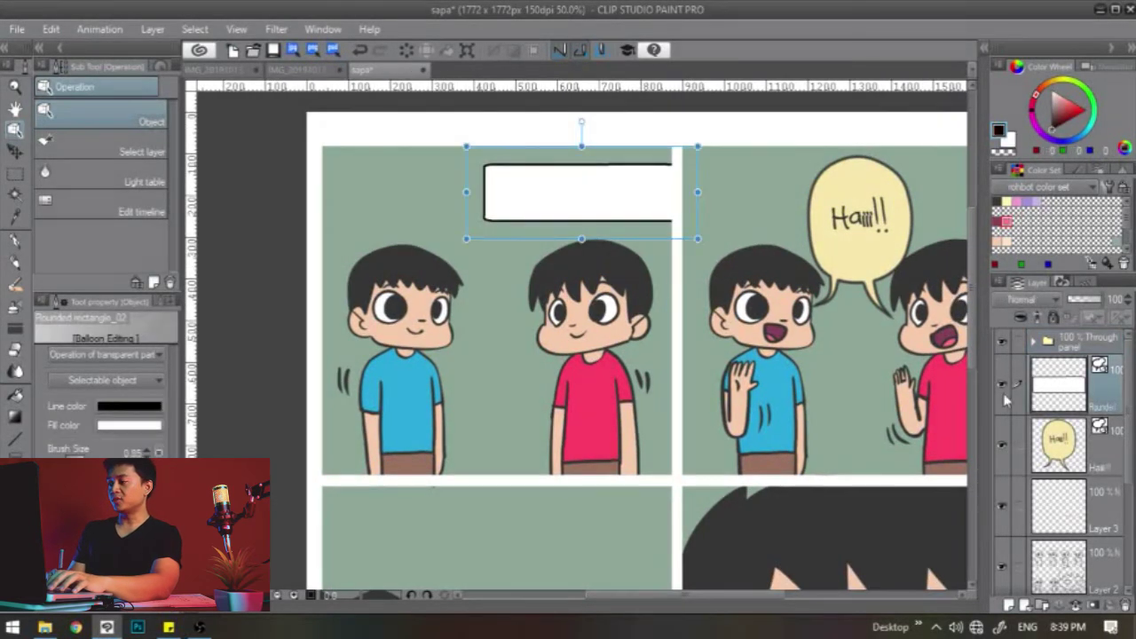
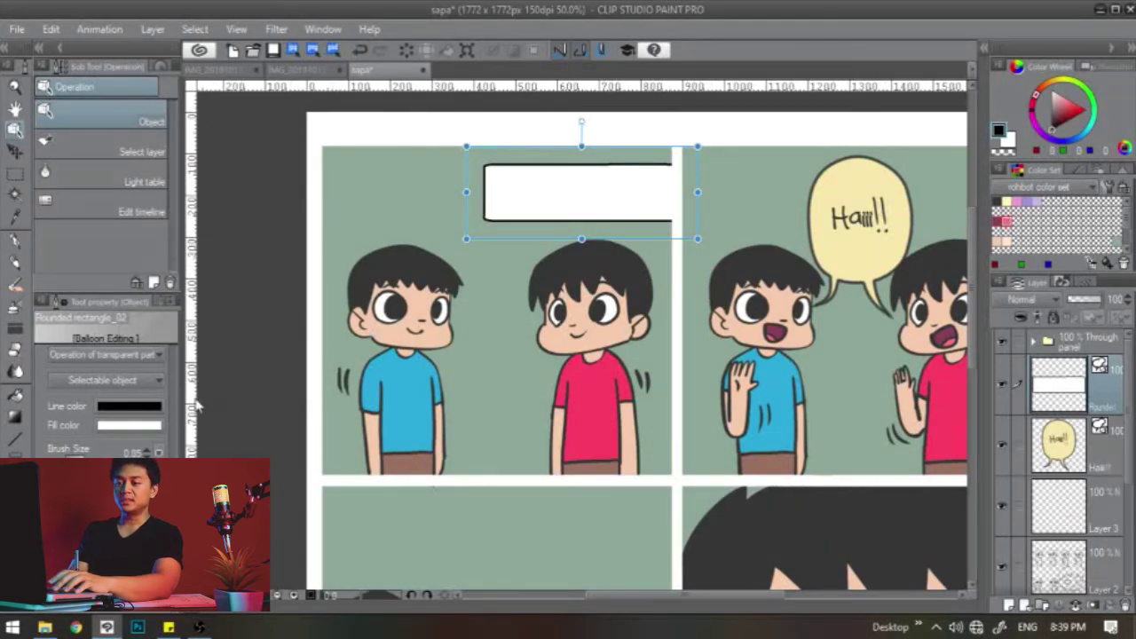
{"action": "left_click", "coordinate": [148, 410]}
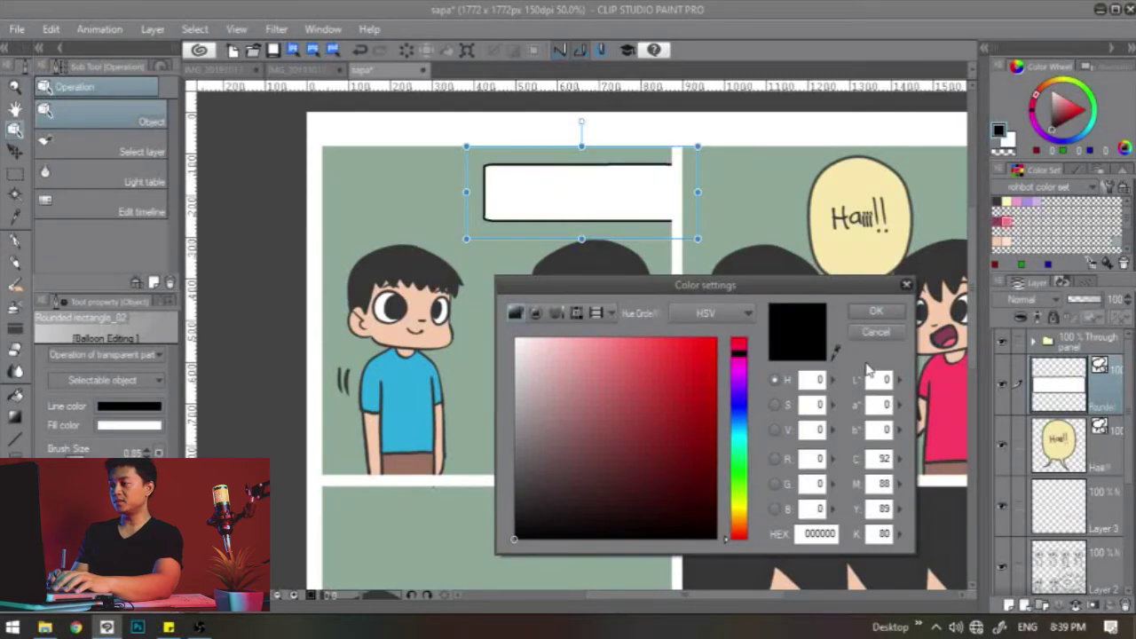
{"action": "left_click", "coordinate": [836, 352]}
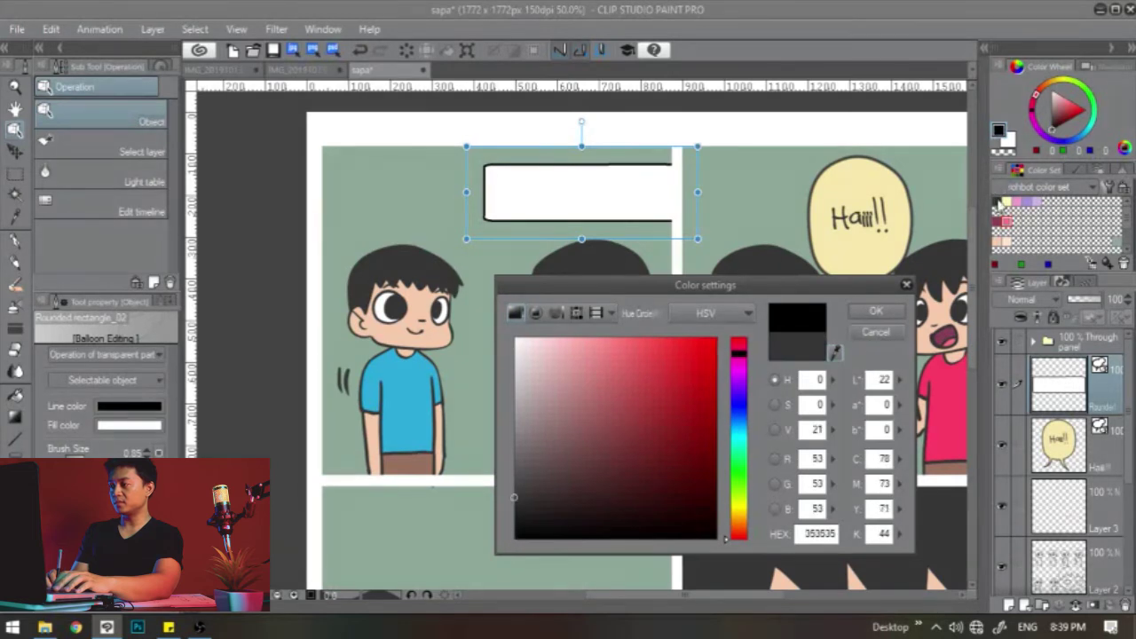
{"action": "left_click", "coordinate": [875, 310]}
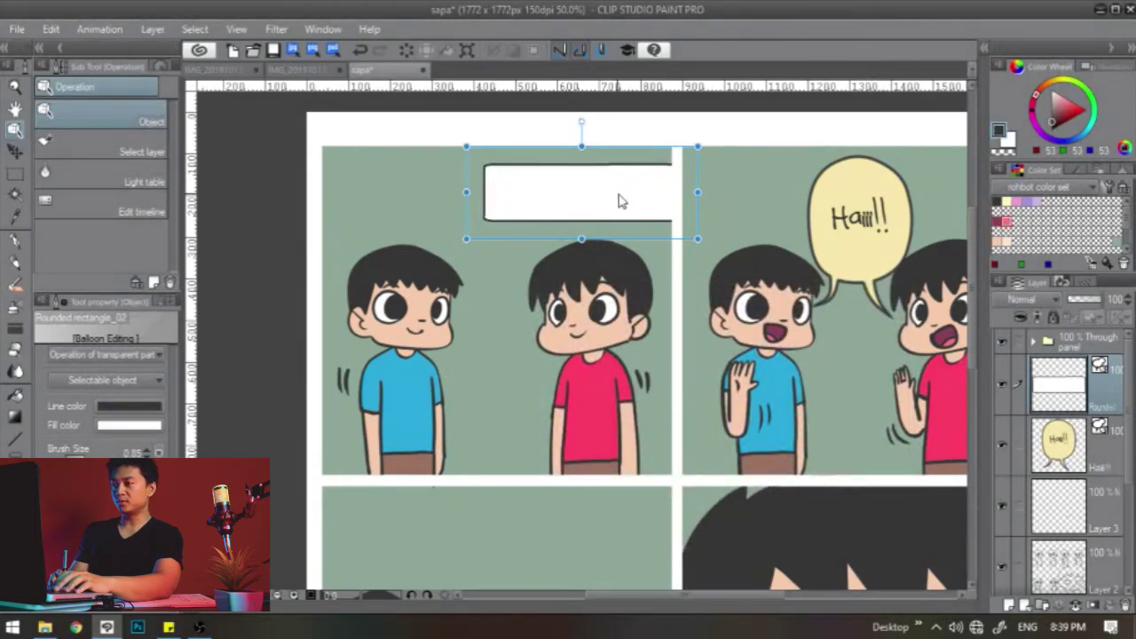
Fill the caption box with the speech balloon's pale yellow, F7E7AB, by sampling it from the balloon
{"action": "left_click", "coordinate": [151, 430]}
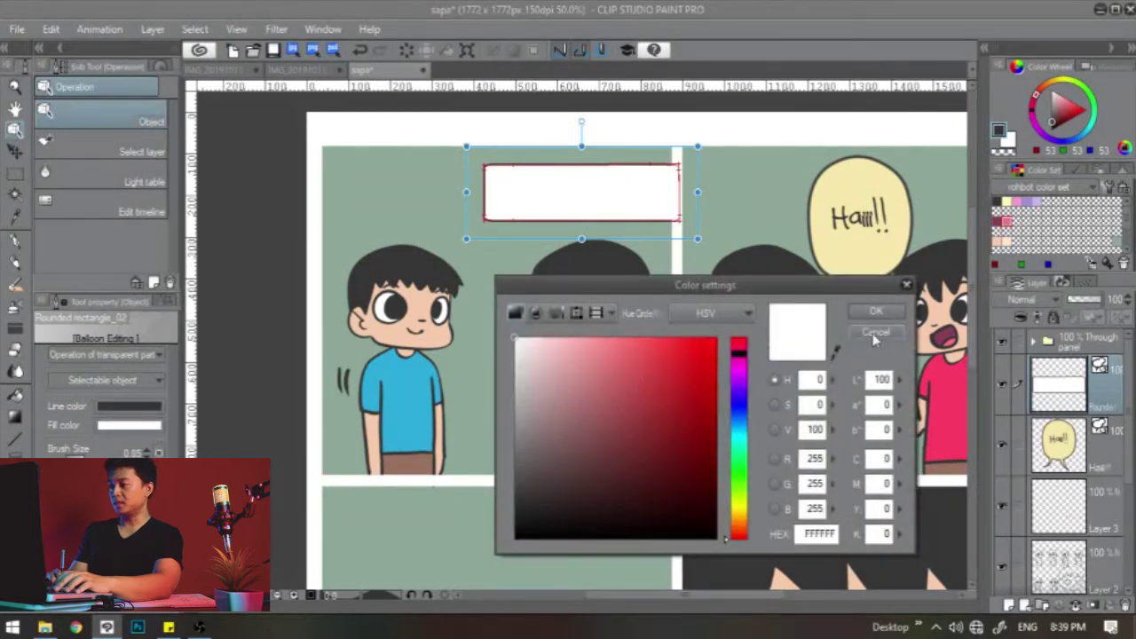
{"action": "left_click", "coordinate": [837, 351]}
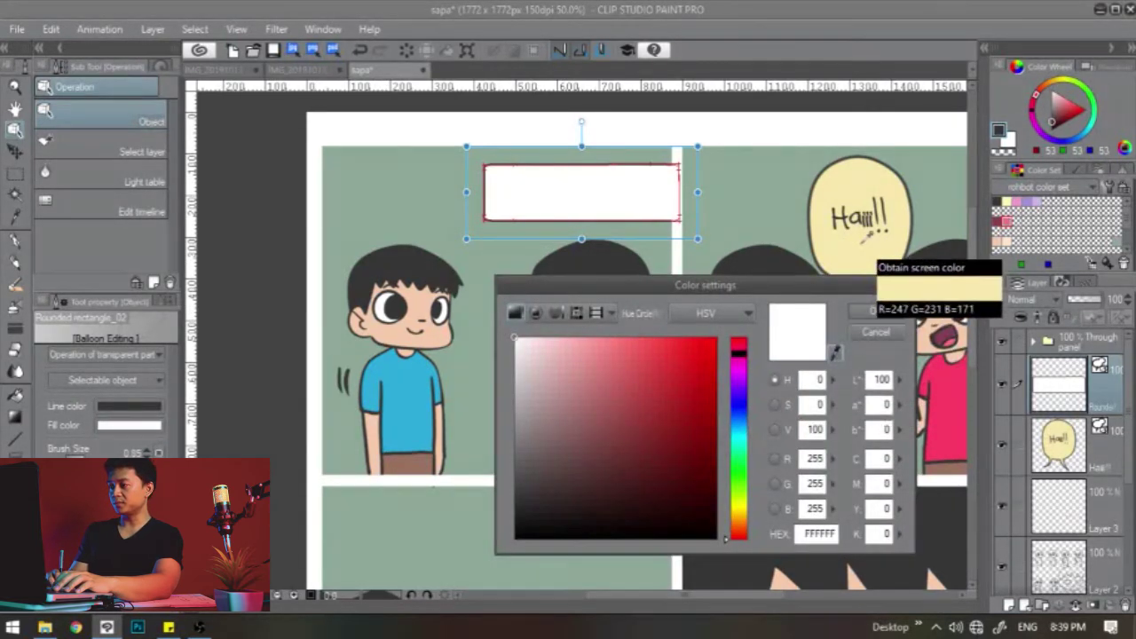
{"action": "left_click", "coordinate": [854, 255]}
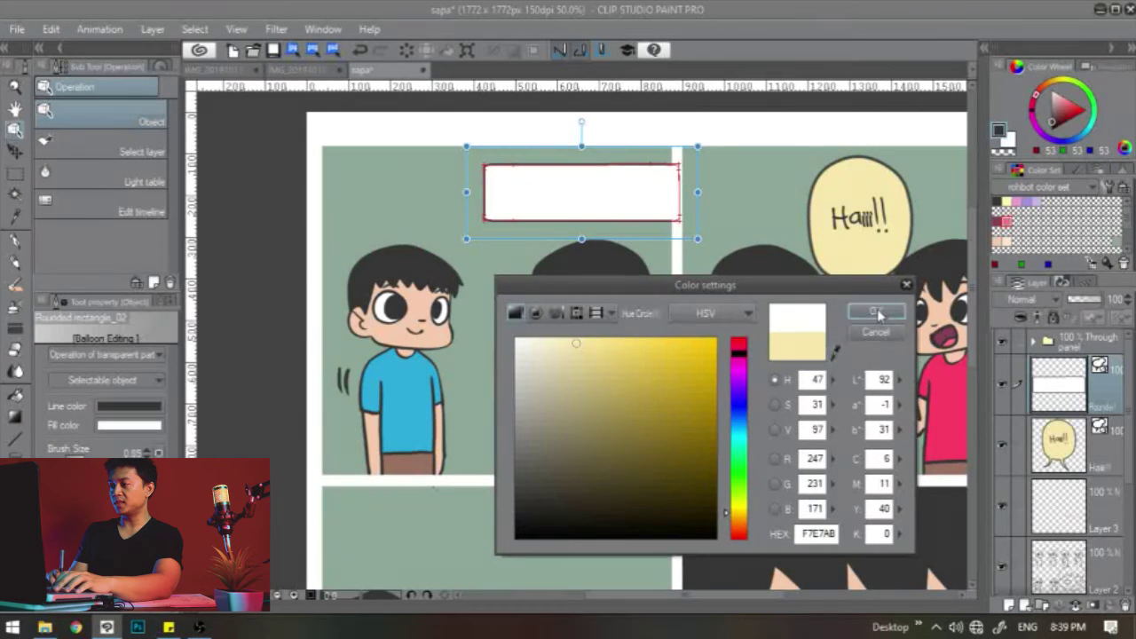
{"action": "left_click", "coordinate": [876, 312]}
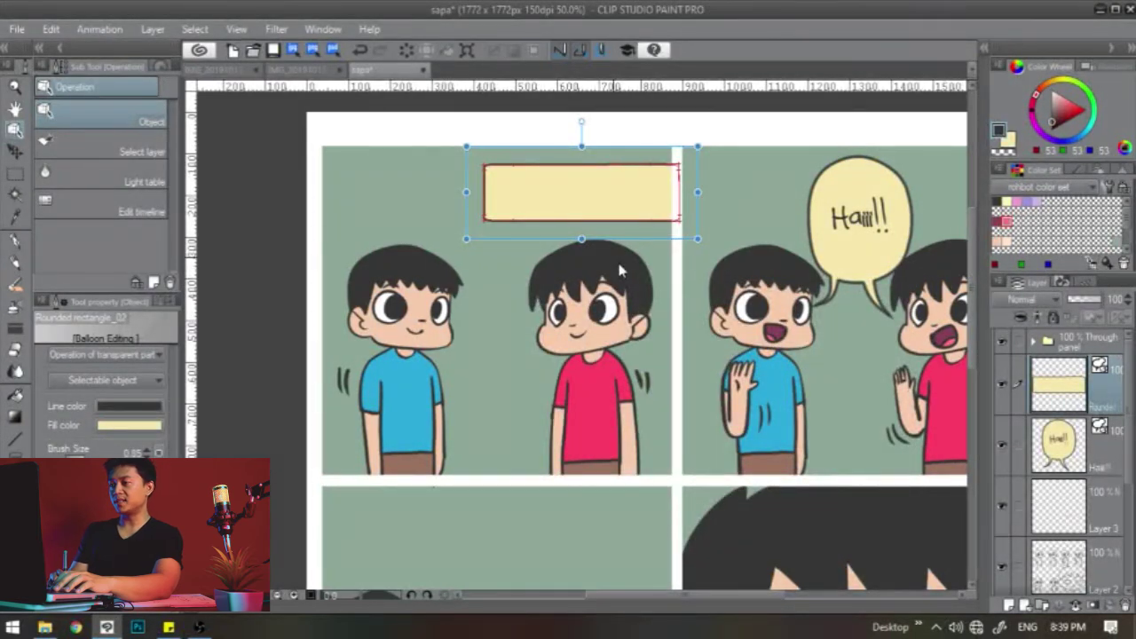
Flatten the caption box slightly and move it fully inside the first panel's upper right corner
{"action": "mouse_move", "coordinate": [580, 240]}
{"action": "left_mouse_down"}
{"action": "mouse_move", "coordinate": [582, 213]}
{"action": "mouse_move", "coordinate": [581, 226]}
{"action": "left_mouse_up"}
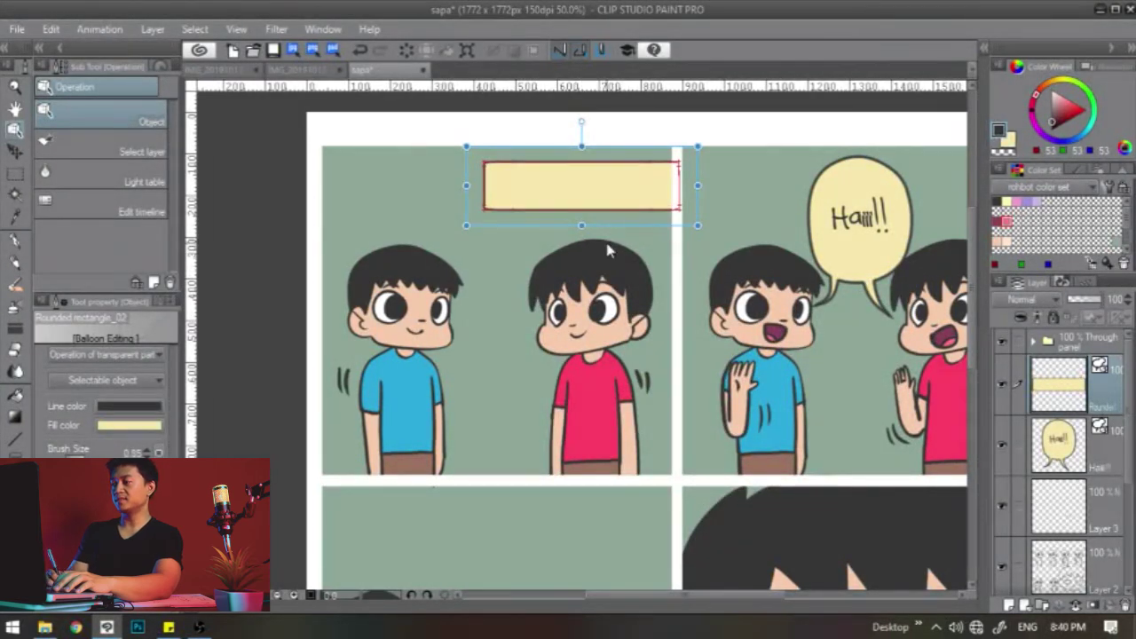
{"action": "left_click", "coordinate": [1058, 444]}
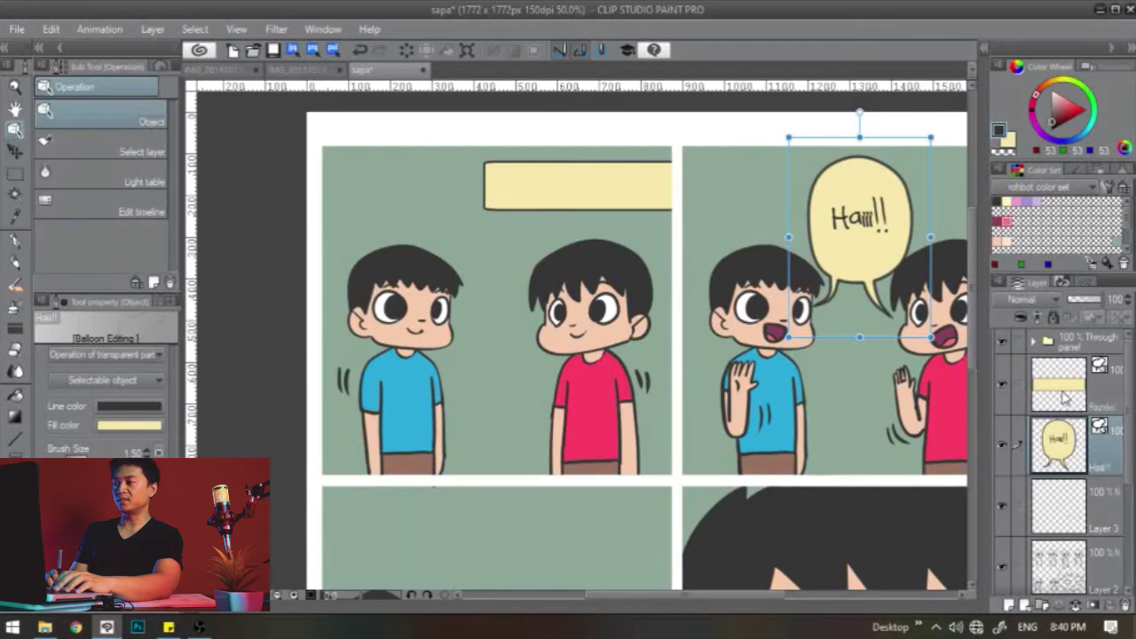
{"action": "left_click", "coordinate": [1061, 399]}
{"action": "mouse_move", "coordinate": [653, 152]}
{"action": "left_mouse_down"}
{"action": "mouse_move", "coordinate": [626, 151]}
{"action": "mouse_move", "coordinate": [640, 152]}
{"action": "left_mouse_up"}
{"action": "left_click_drag", "start_coordinate": [572, 147], "coordinate": [572, 151]}
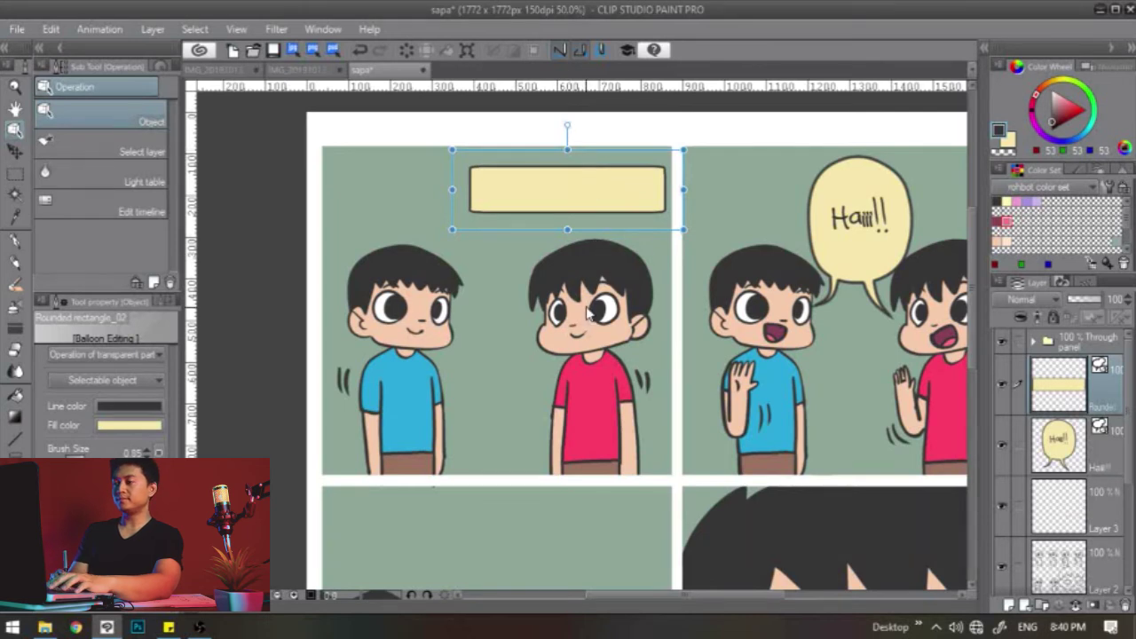
Duplicate the yellow caption box and place the copy straight below, near the upper right corner of the third panel
{"action": "left_click_drag", "start_coordinate": [612, 266], "coordinate": [557, 219]}
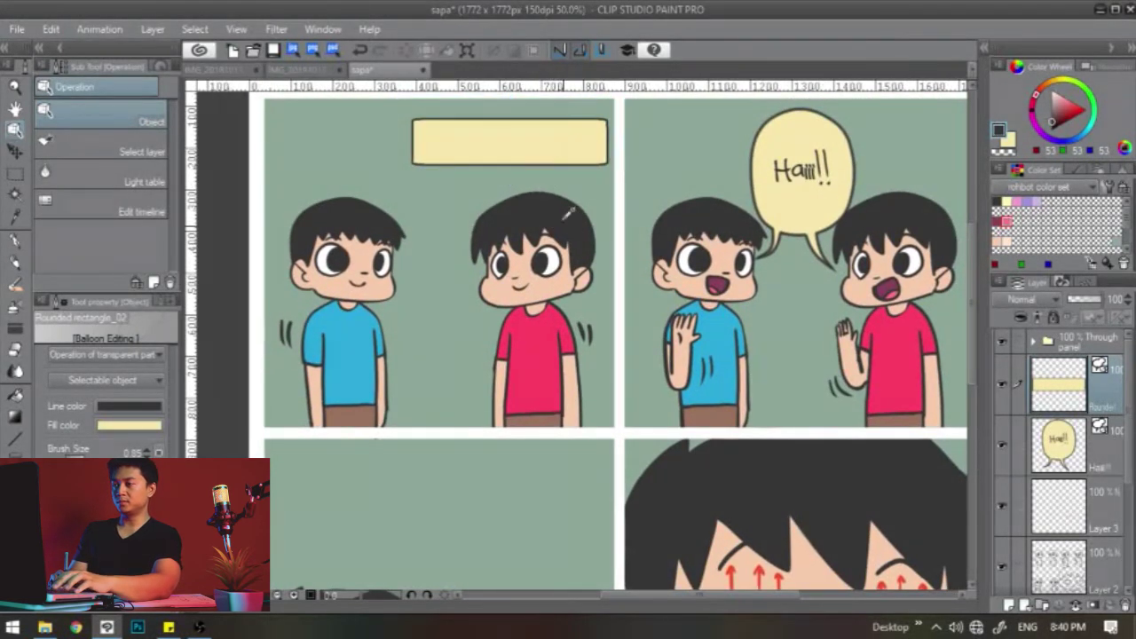
{"action": "key", "text": "k"}
{"action": "left_click_drag", "start_coordinate": [562, 161], "coordinate": [563, 197]}
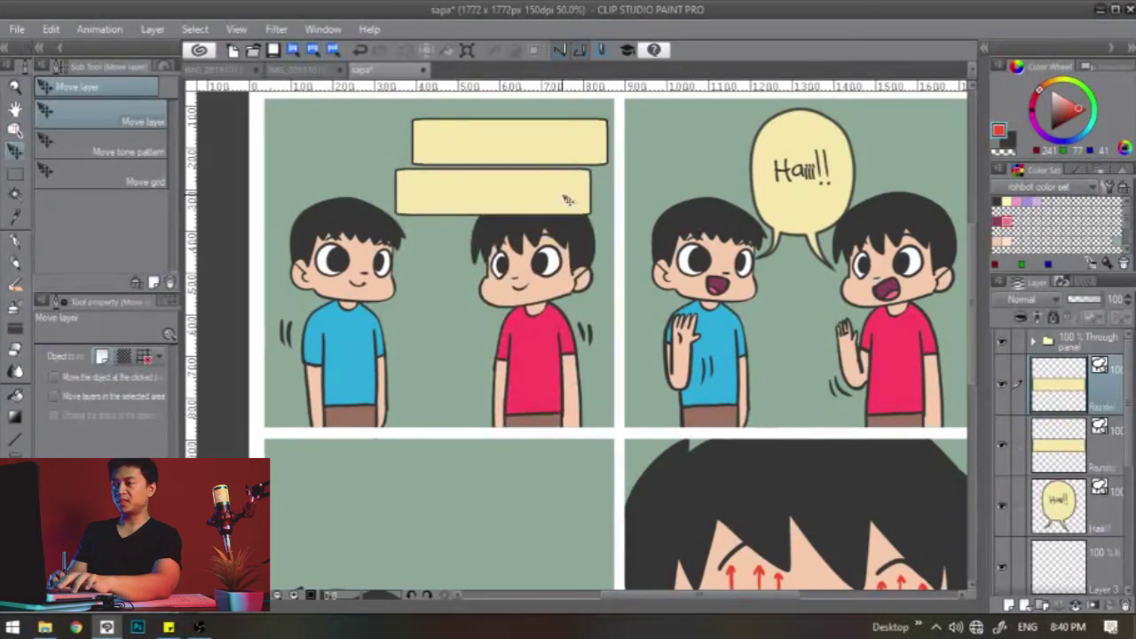
{"action": "key", "text": "ctrl+z"}
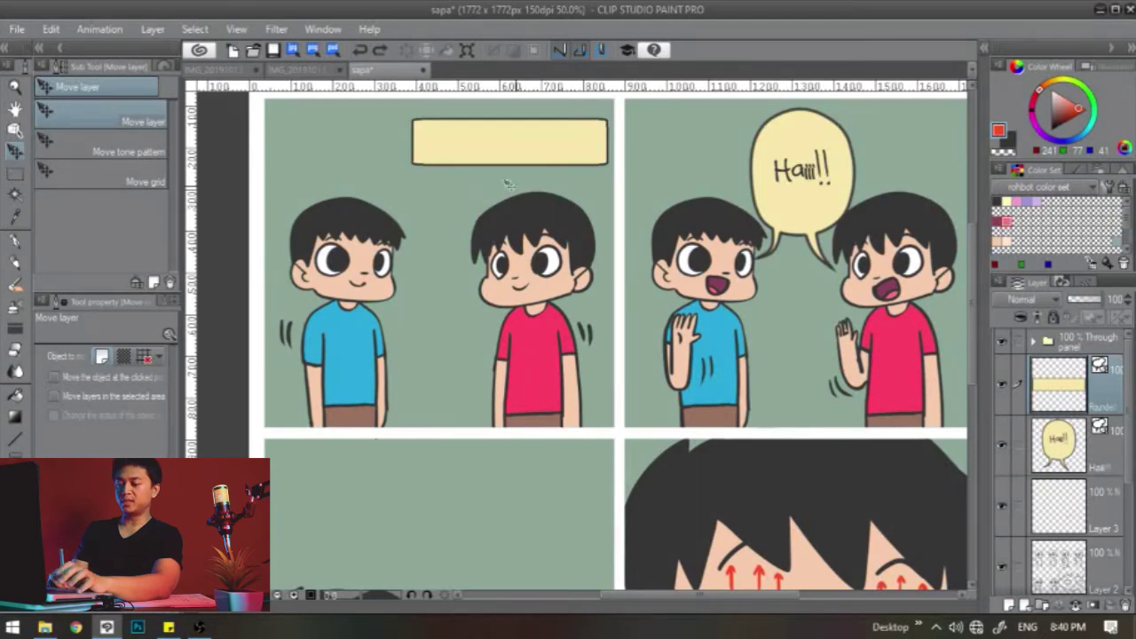
{"action": "left_click_drag", "start_coordinate": [551, 153], "coordinate": [551, 483]}
{"action": "left_click_drag", "start_coordinate": [548, 481], "coordinate": [543, 317]}
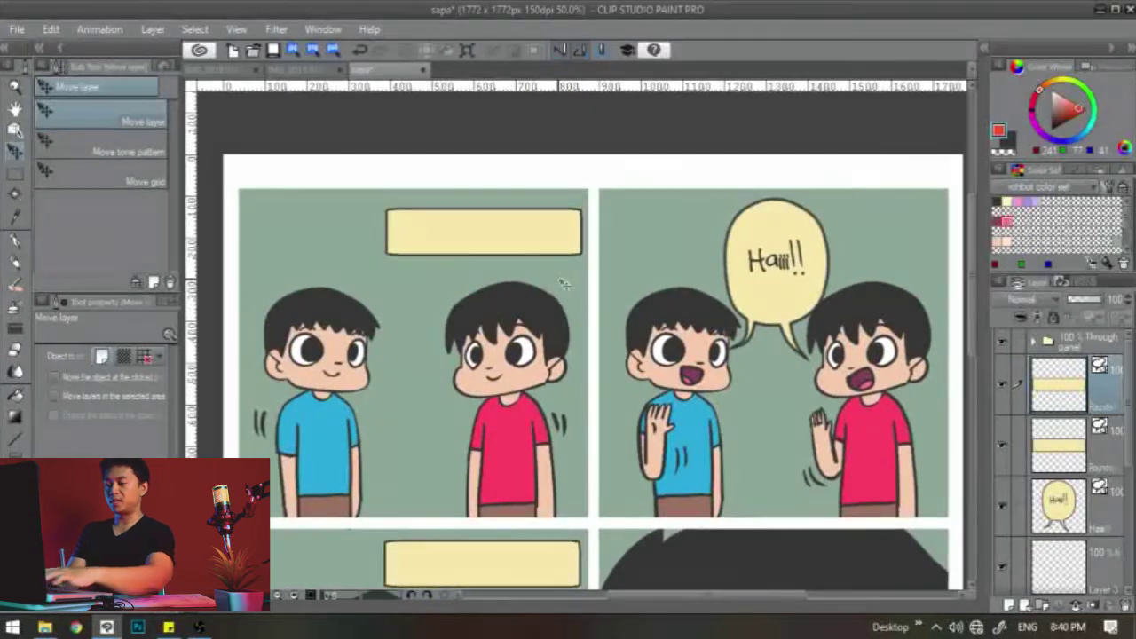
Add the text "orang umum", position it over the first panel's caption box and confirm it
{"action": "key", "text": "t"}
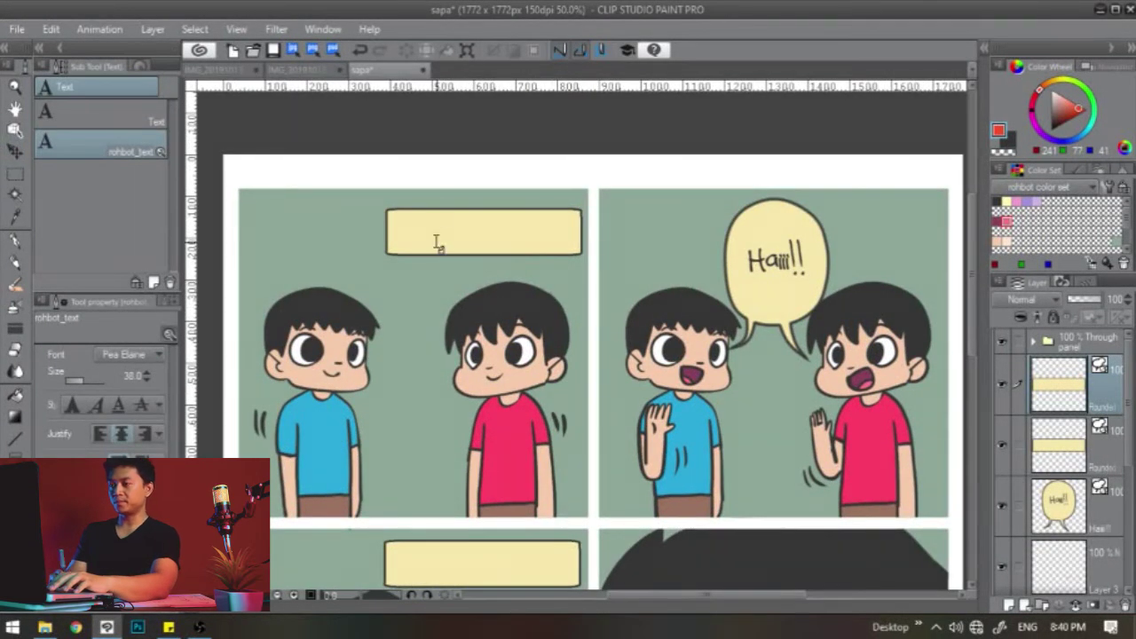
{"action": "left_click", "coordinate": [437, 245]}
{"action": "type", "text": "ora"}
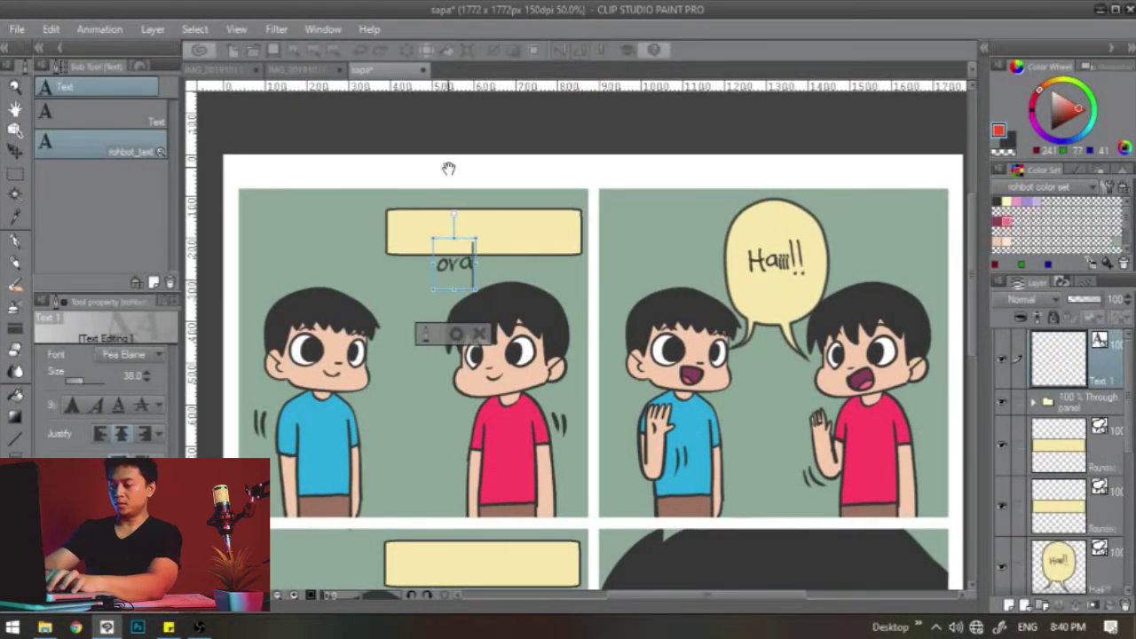
{"action": "type", "text": "ng"}
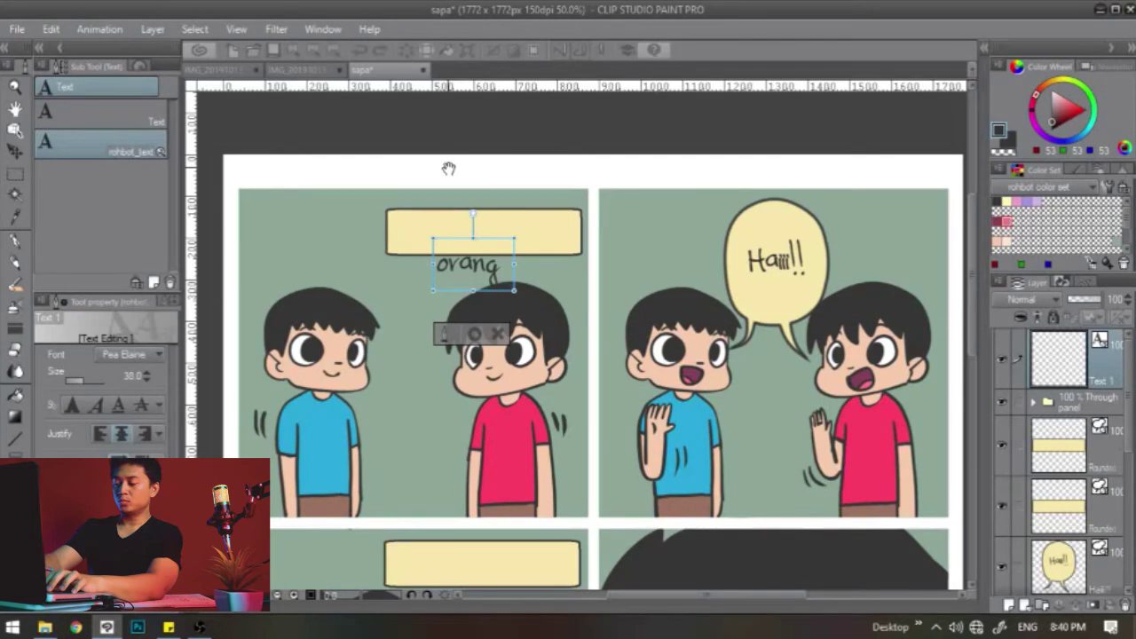
{"action": "type", "text": " umum"}
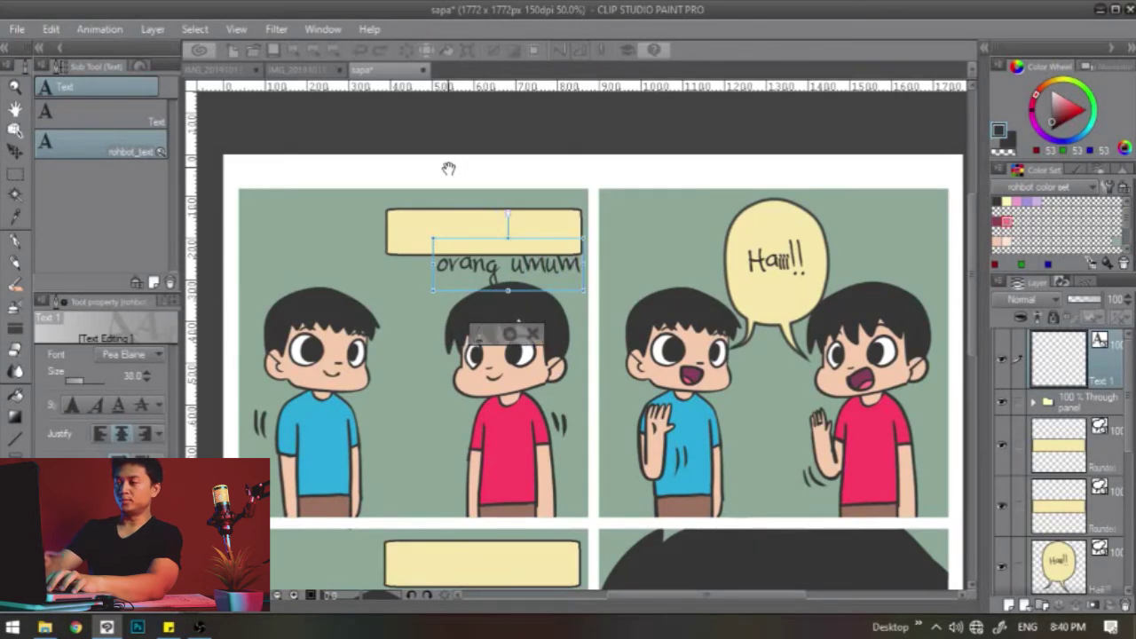
{"action": "left_click_drag", "start_coordinate": [561, 243], "coordinate": [545, 214]}
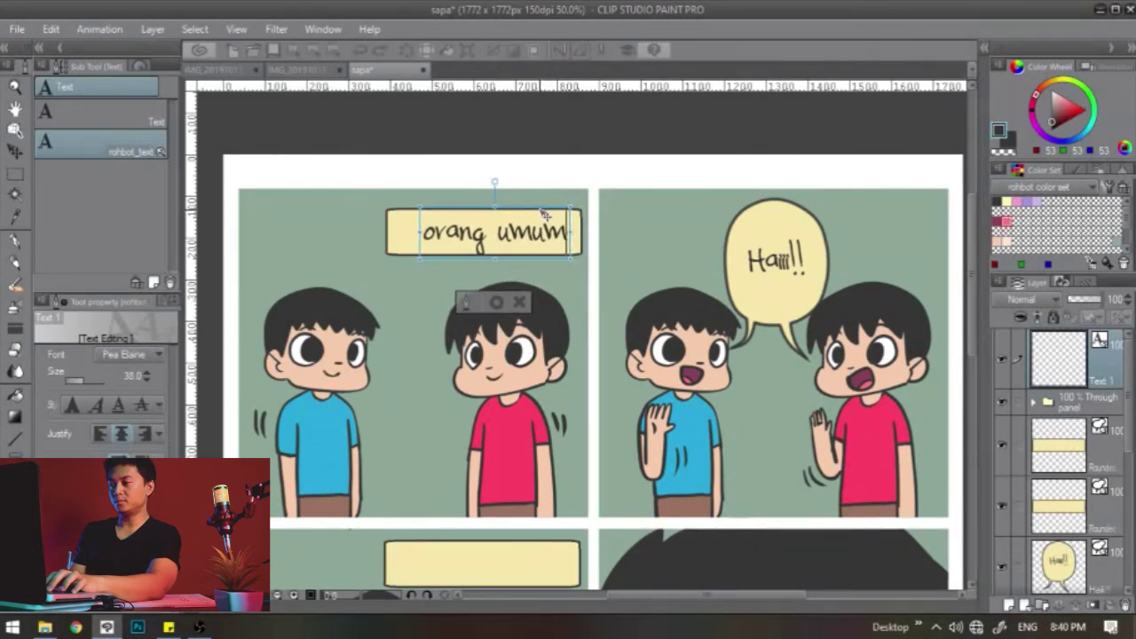
{"action": "left_click", "coordinate": [494, 304]}
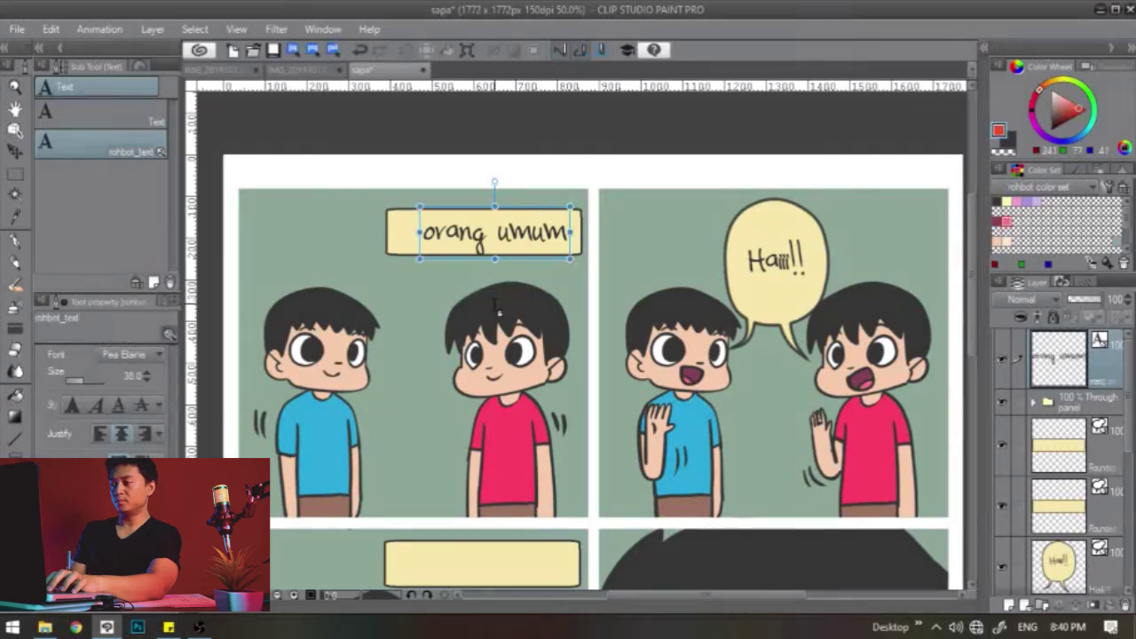
Move the "orang umum" text layer below the panel folder and narrow the first panel's caption box around the text
{"action": "left_click_drag", "start_coordinate": [1074, 368], "coordinate": [1057, 476]}
{"action": "left_click", "coordinate": [1053, 514]}
{"action": "left_click", "coordinate": [1004, 504]}
{"action": "left_click", "coordinate": [1005, 504]}
{"action": "key", "text": "ctrl"}
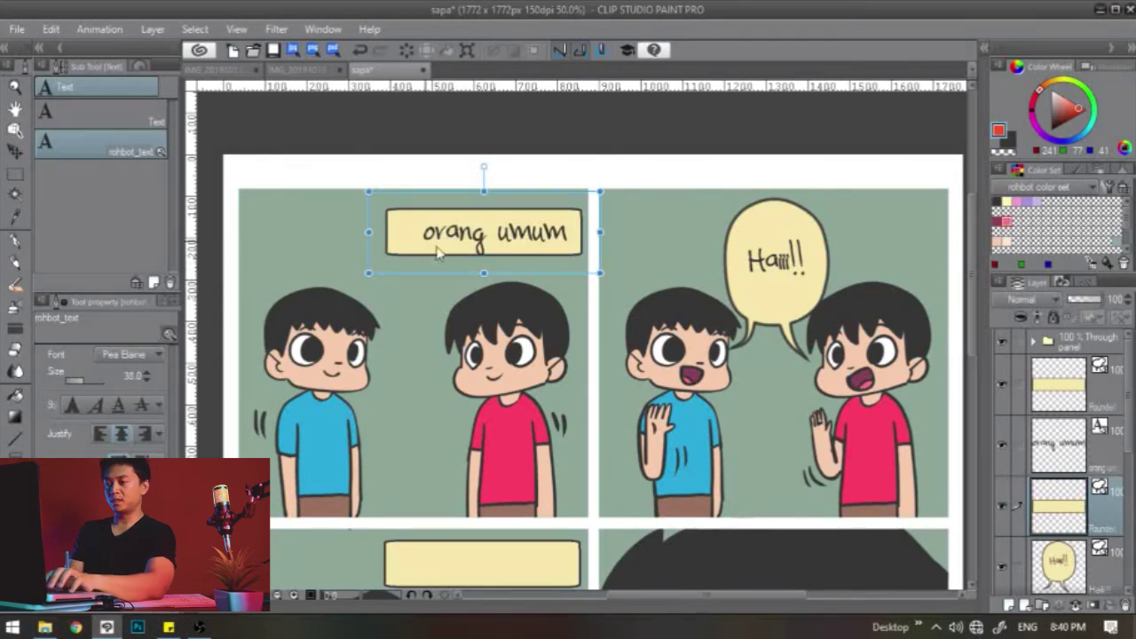
{"action": "left_click_drag", "start_coordinate": [369, 231], "coordinate": [394, 231]}
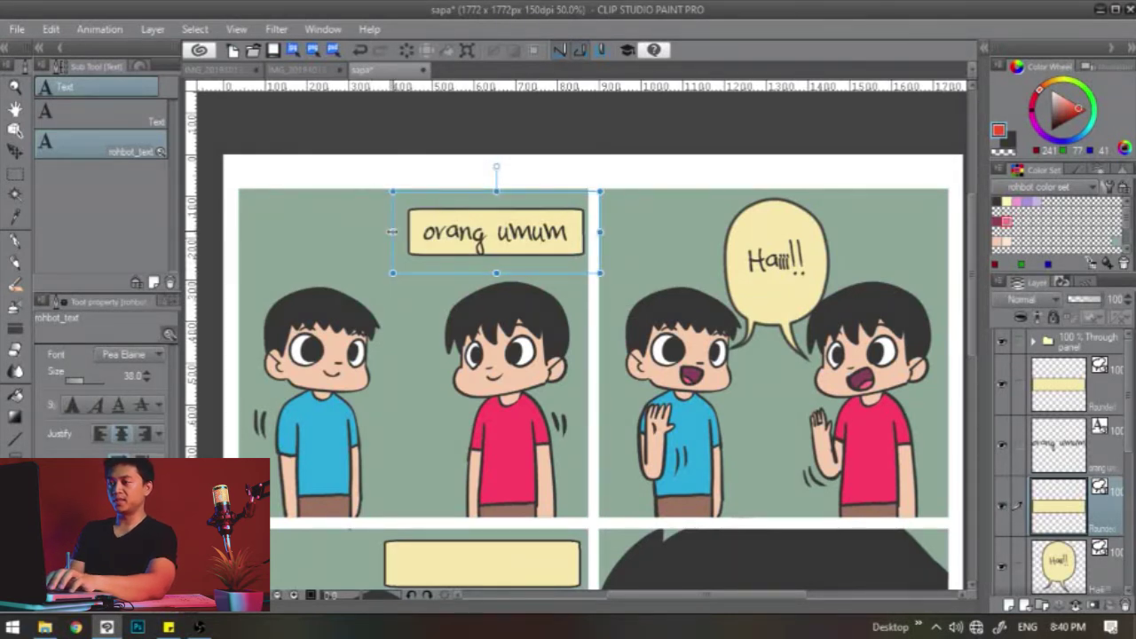
Add the text "aku" to the third panel's caption box and shift it toward the box's right end
{"action": "scroll", "coordinate": [599, 347], "scroll_direction": "down", "scroll_amount": 3}
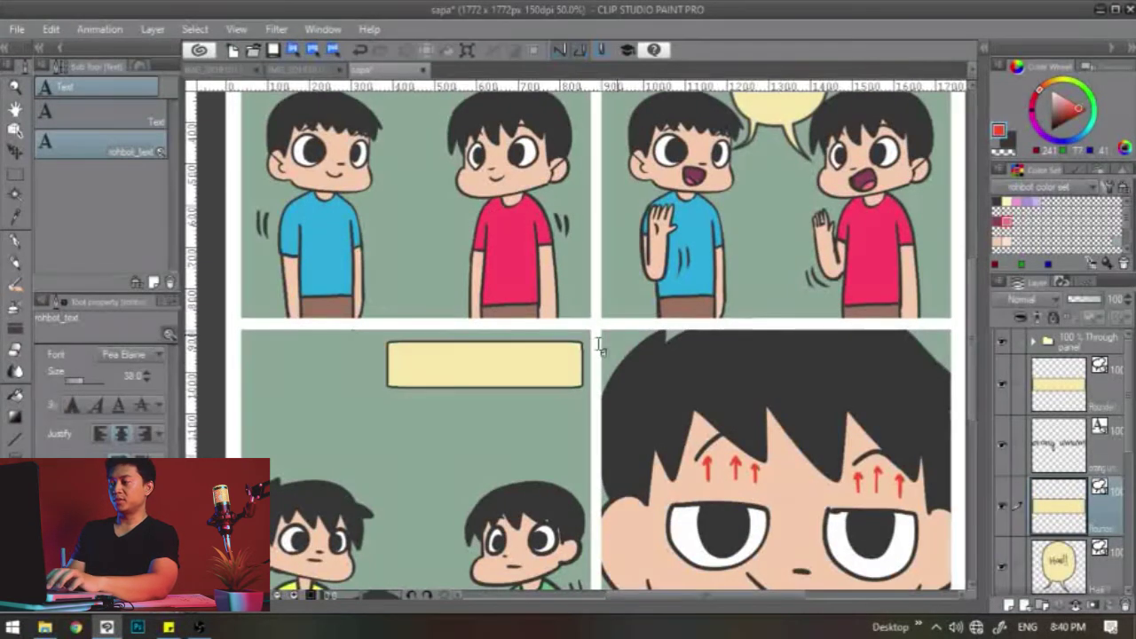
{"action": "left_click", "coordinate": [1060, 401]}
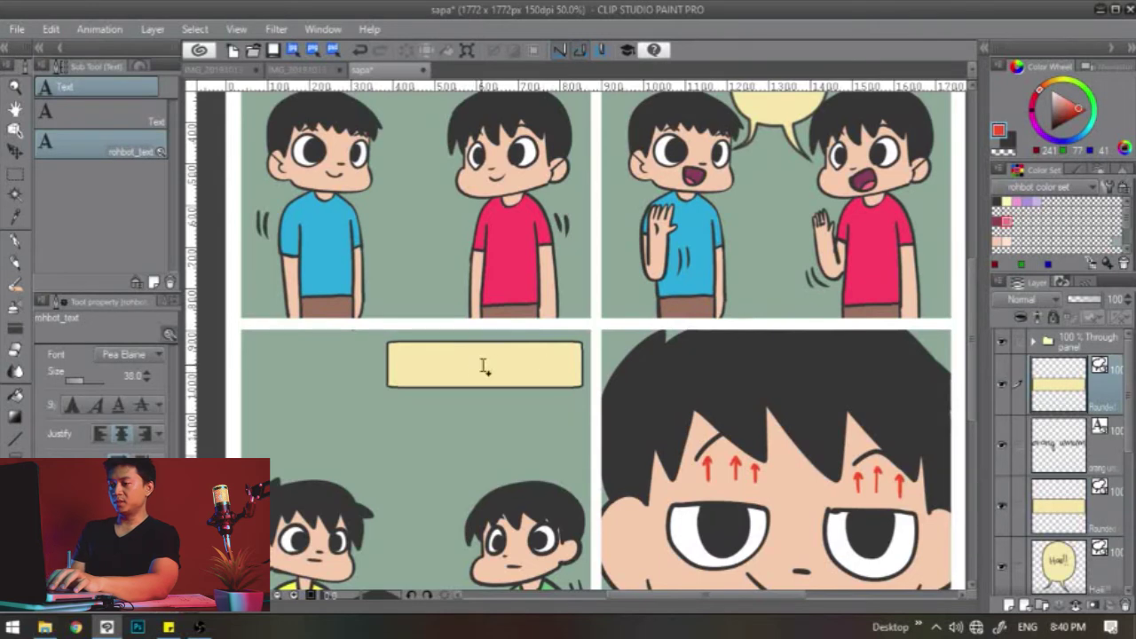
{"action": "left_click_drag", "start_coordinate": [573, 277], "coordinate": [586, 342]}
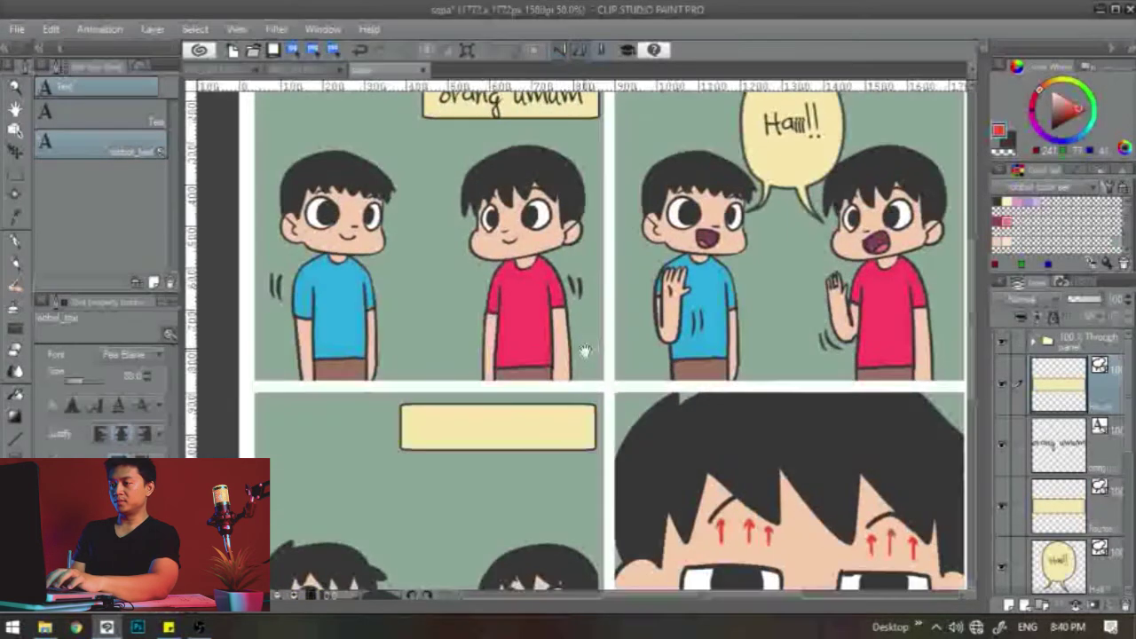
{"action": "left_click", "coordinate": [446, 435]}
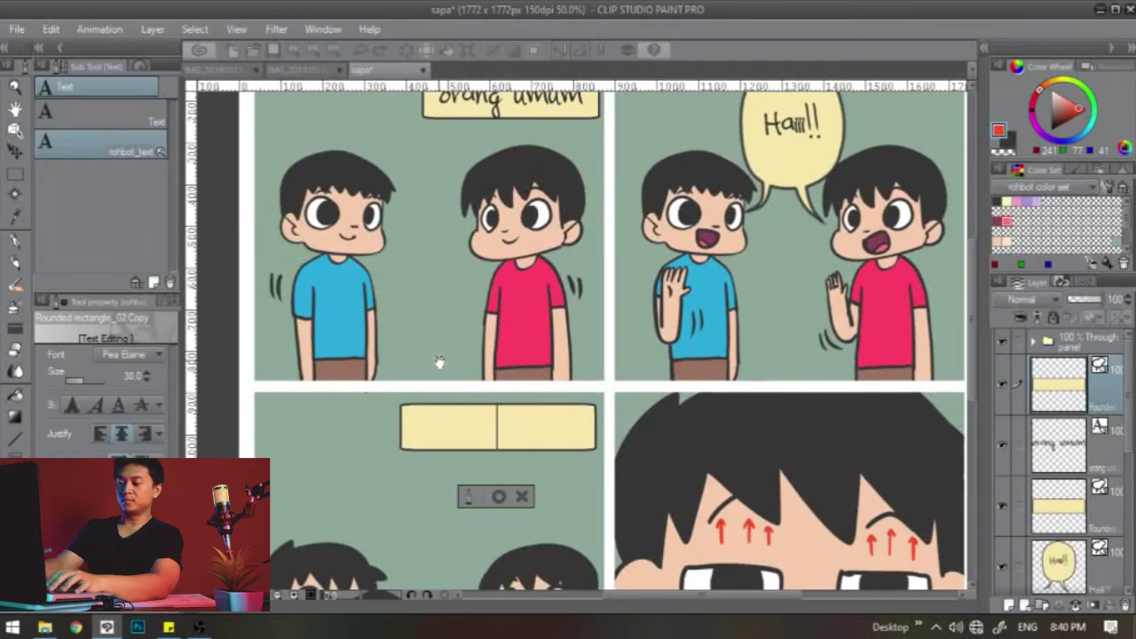
{"action": "type", "text": "aku"}
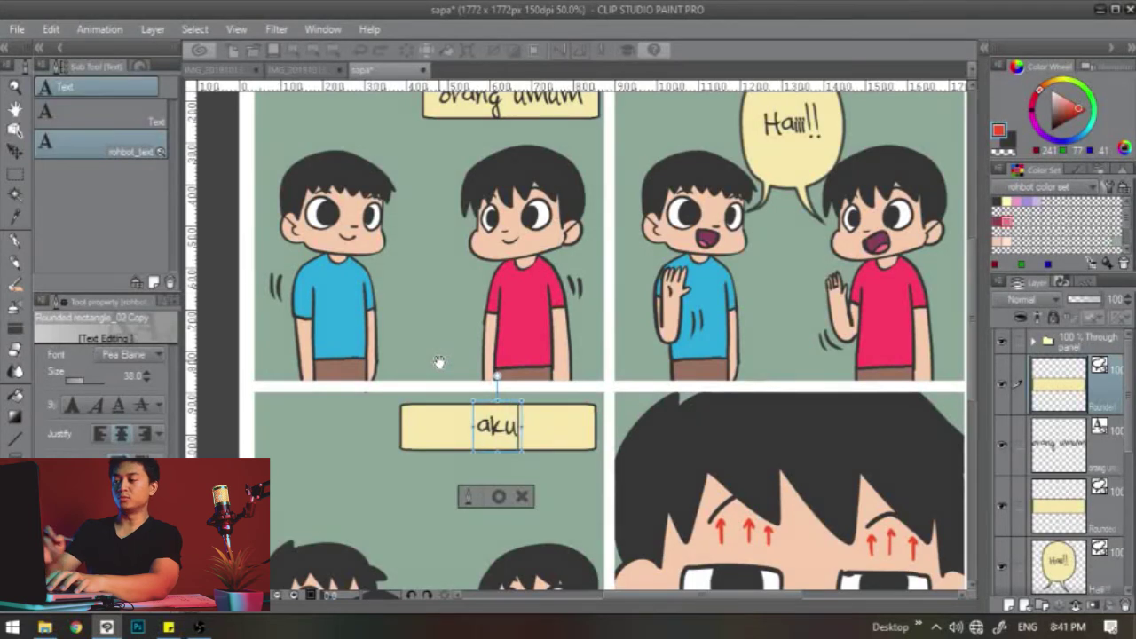
{"action": "left_click", "coordinate": [506, 498]}
{"action": "left_click_drag", "start_coordinate": [516, 405], "coordinate": [572, 408]}
Narrow the third panel's caption box around the text "aku" and shift it slightly inward from the panel's right edge
{"action": "left_click", "coordinate": [1076, 513]}
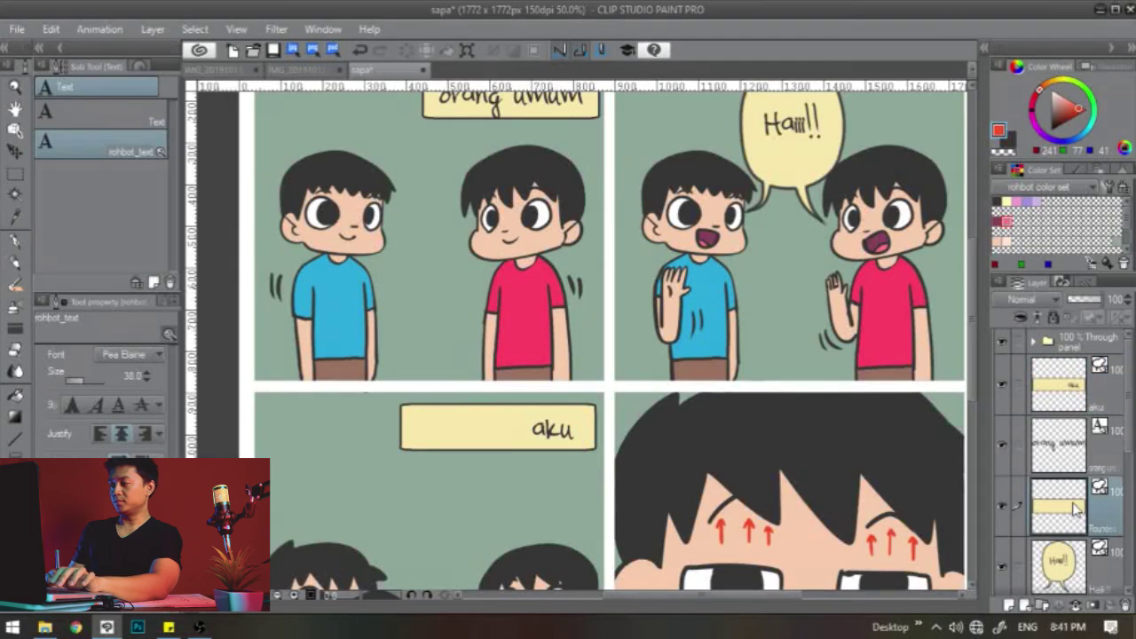
{"action": "left_click", "coordinate": [1074, 395]}
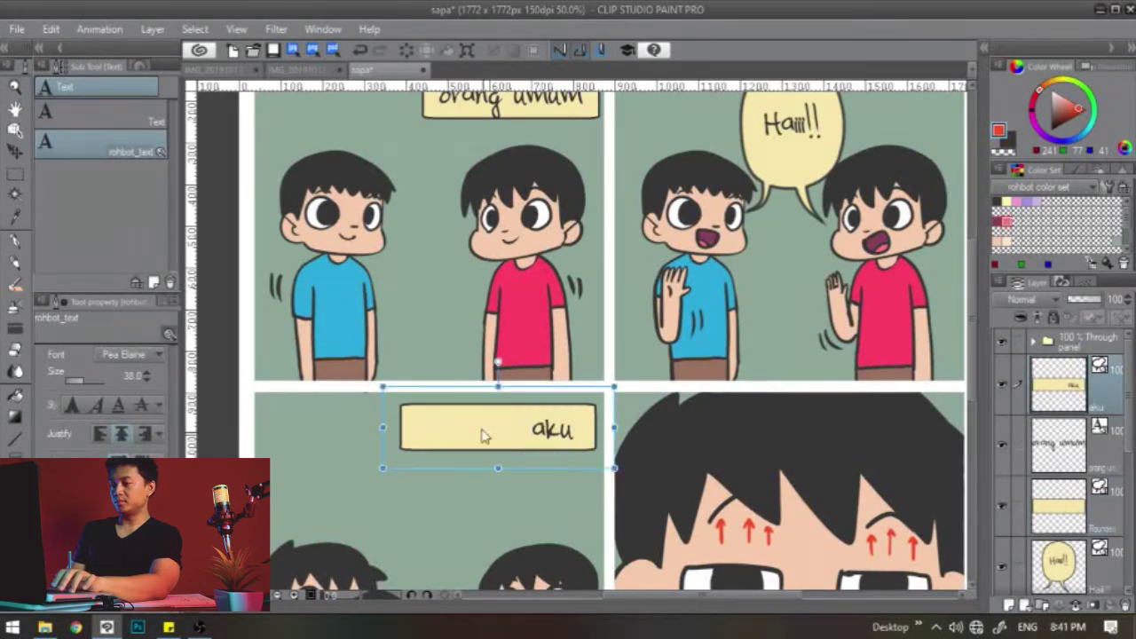
{"action": "left_click_drag", "start_coordinate": [386, 428], "coordinate": [494, 439]}
{"action": "left_click_drag", "start_coordinate": [608, 435], "coordinate": [561, 433]}
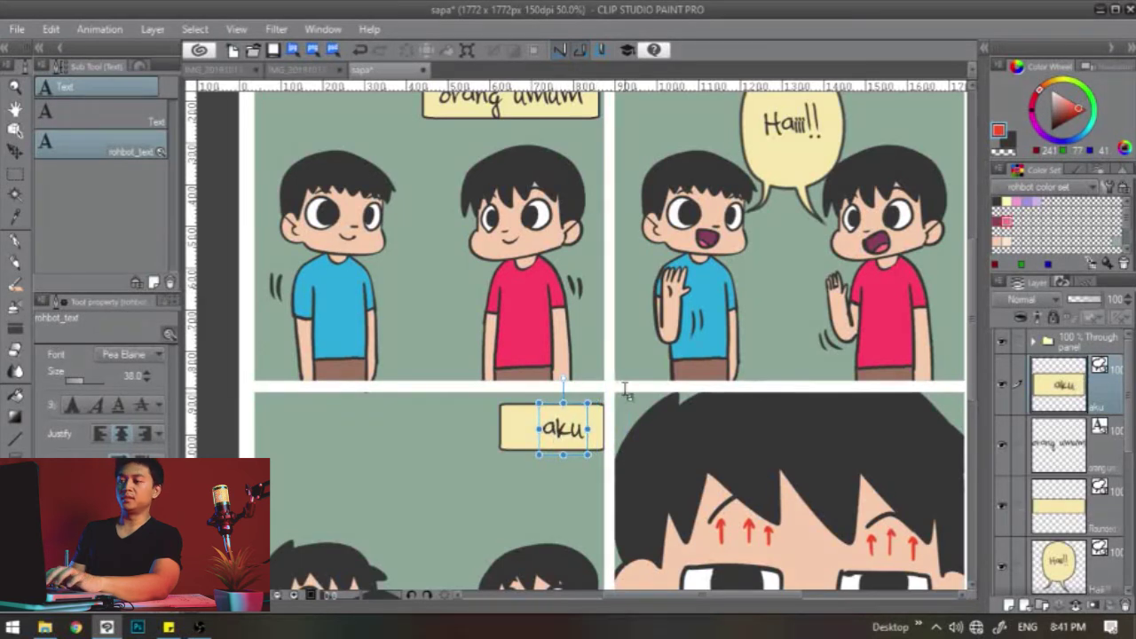
{"action": "left_click_drag", "start_coordinate": [517, 524], "coordinate": [504, 372]}
{"action": "left_click", "coordinate": [484, 304]}
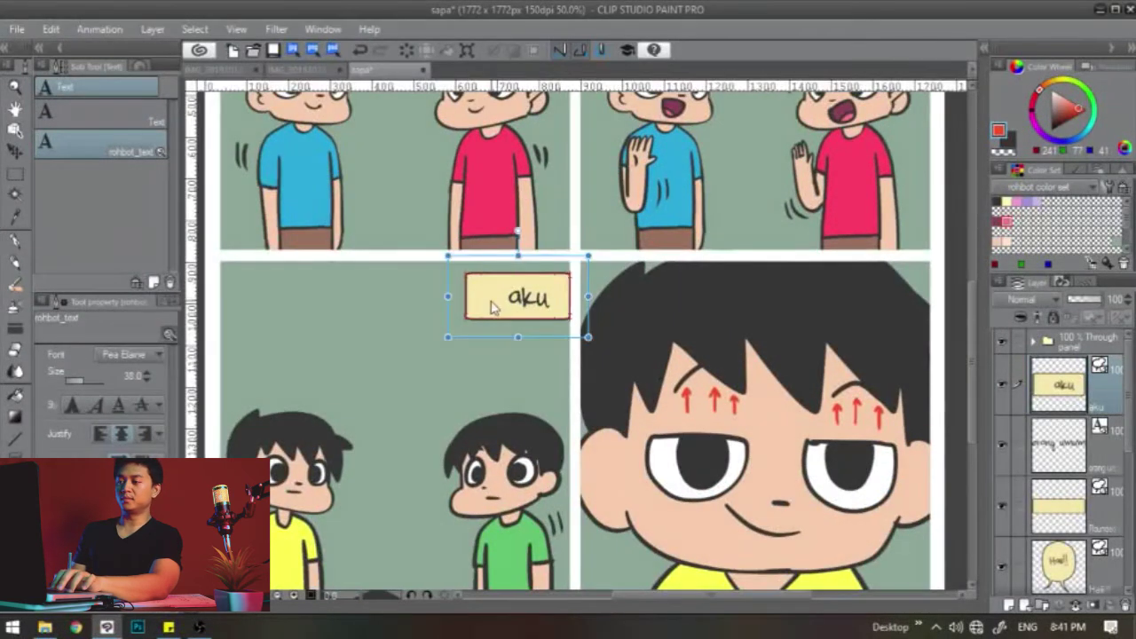
{"action": "left_click", "coordinate": [503, 300]}
Add the title text "papasan" near the top margin above the second panel
{"action": "left_click_drag", "start_coordinate": [546, 185], "coordinate": [555, 431]}
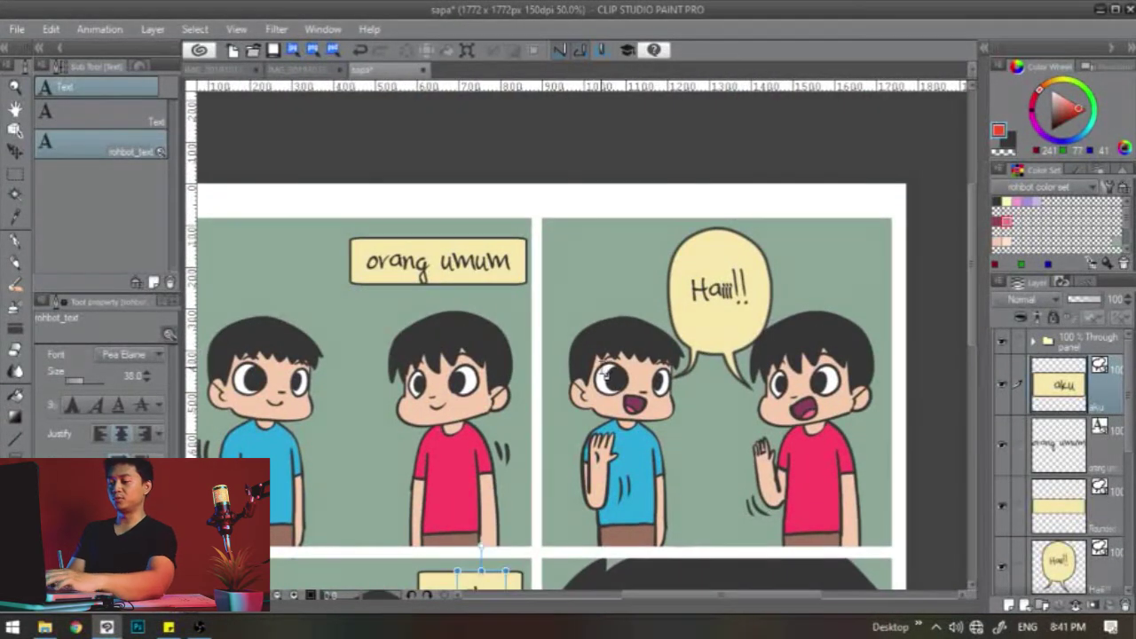
{"action": "key", "text": "t"}
{"action": "left_click_drag", "start_coordinate": [571, 386], "coordinate": [607, 340]}
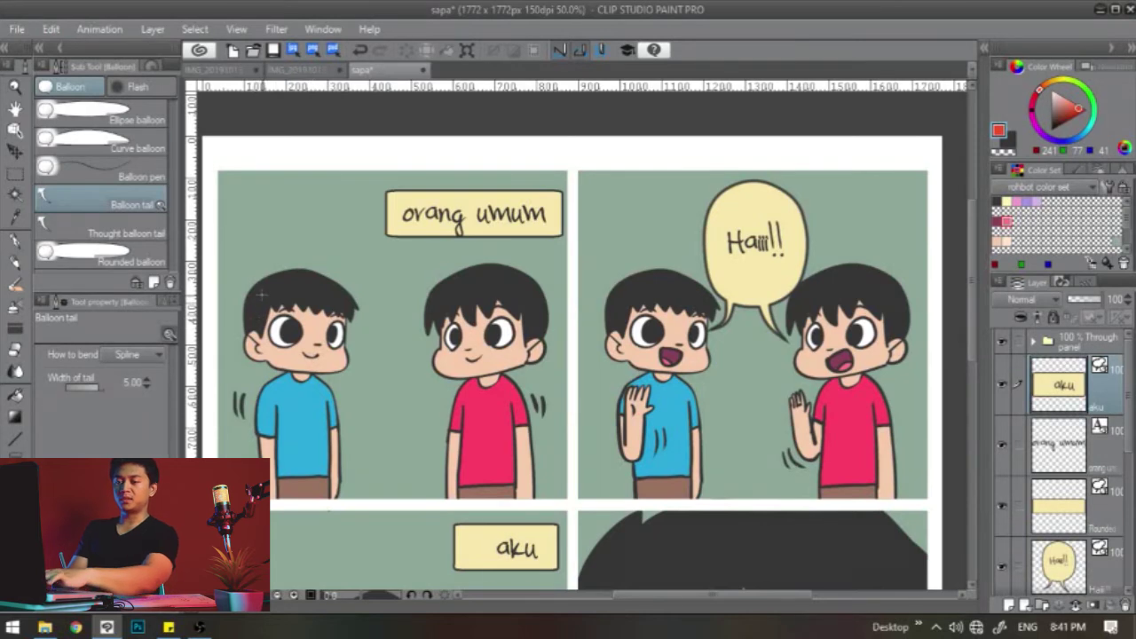
{"action": "key", "text": "t"}
{"action": "left_click_drag", "start_coordinate": [728, 169], "coordinate": [627, 215]}
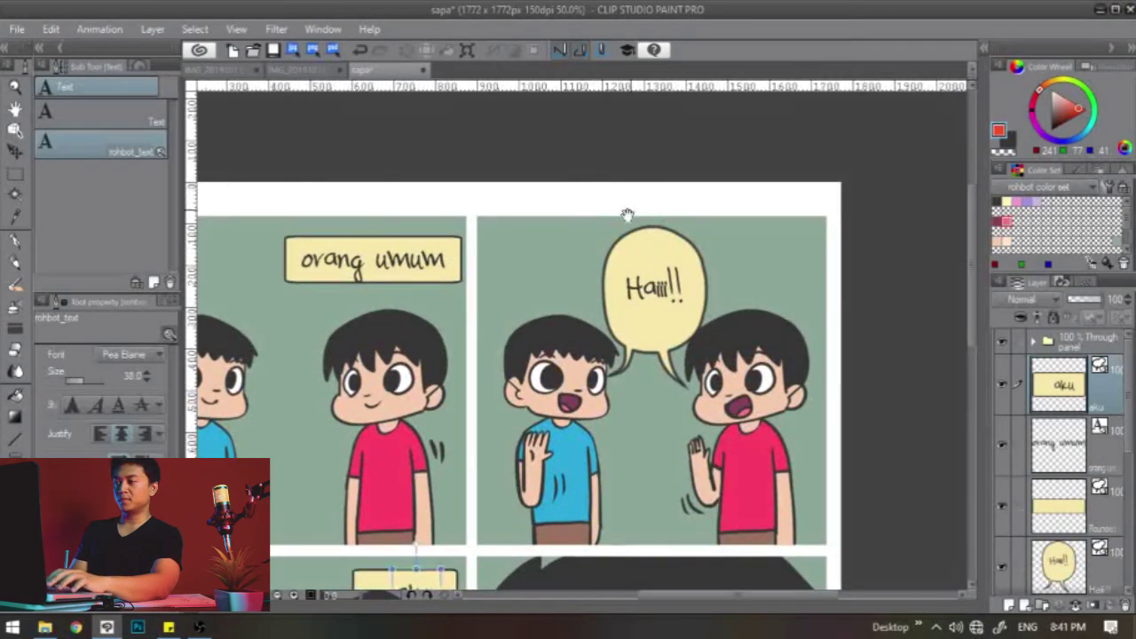
{"action": "left_click", "coordinate": [700, 204]}
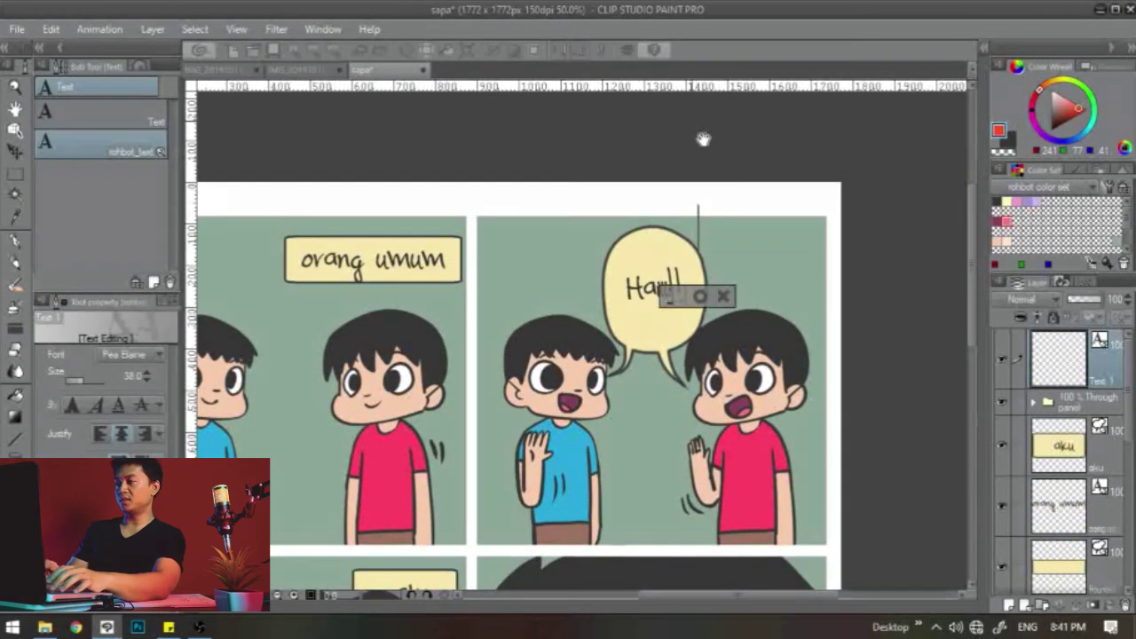
{"action": "type", "text": "papa"}
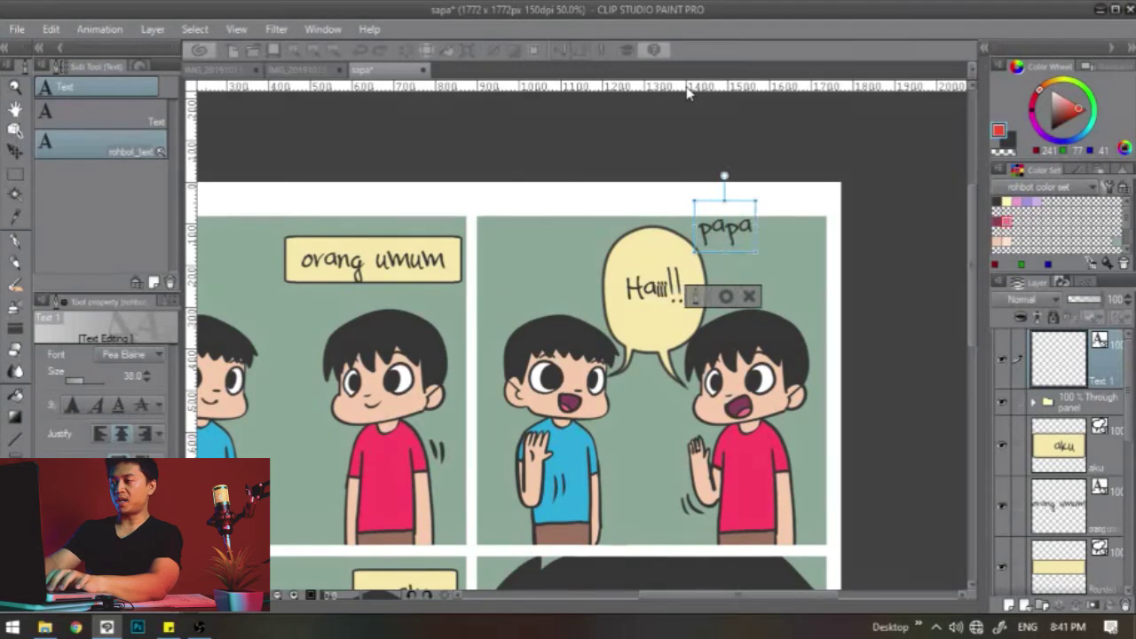
{"action": "type", "text": "san"}
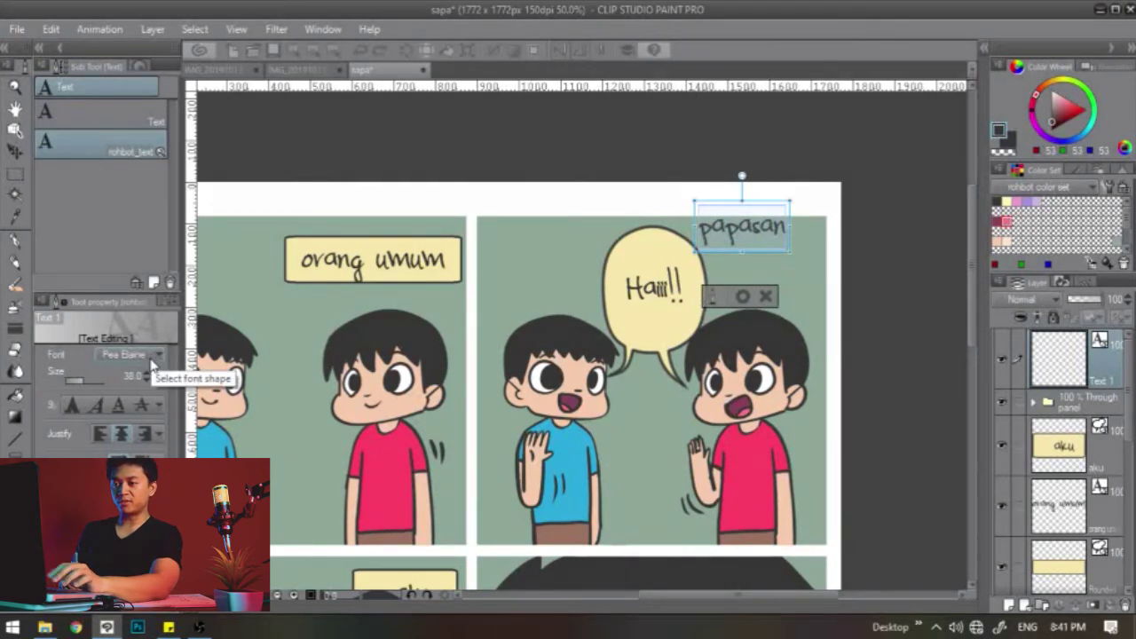
Set the title's font to Catatan Perjalanan, confirm it and move it into the page's upper right margin
{"action": "left_click", "coordinate": [155, 357]}
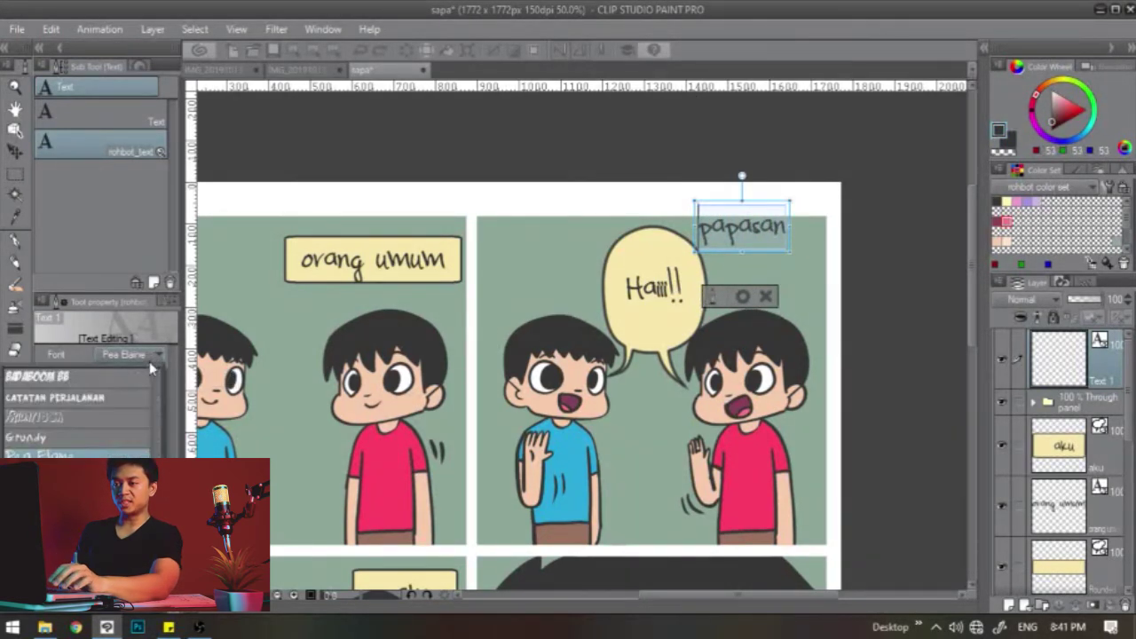
{"action": "left_click", "coordinate": [78, 400]}
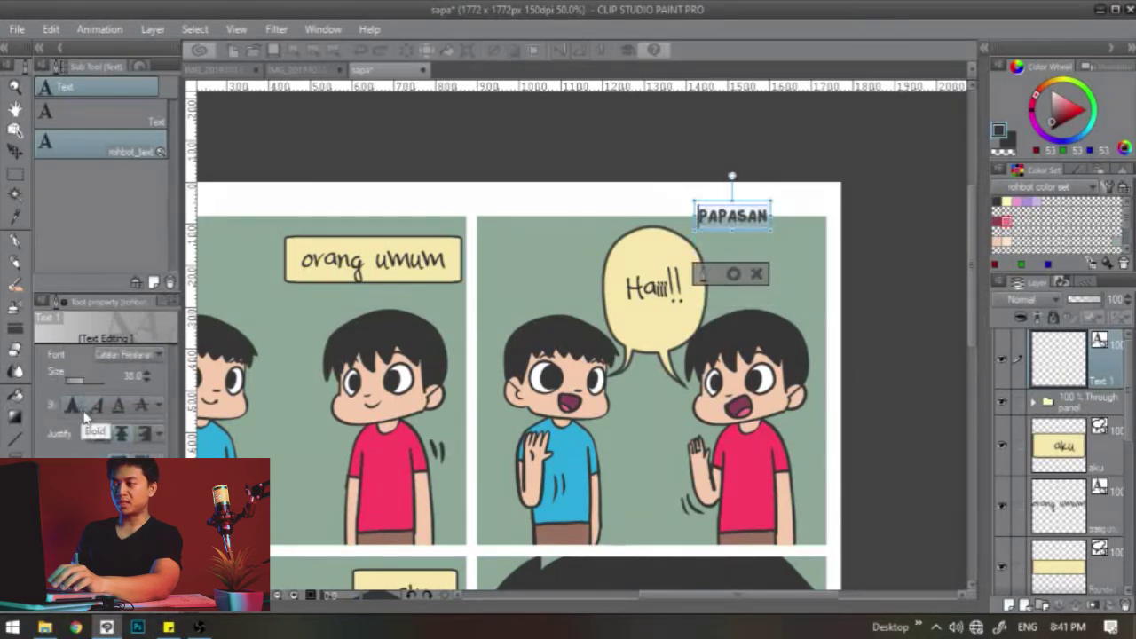
{"action": "left_click", "coordinate": [734, 275]}
{"action": "left_click_drag", "start_coordinate": [757, 206], "coordinate": [810, 194]}
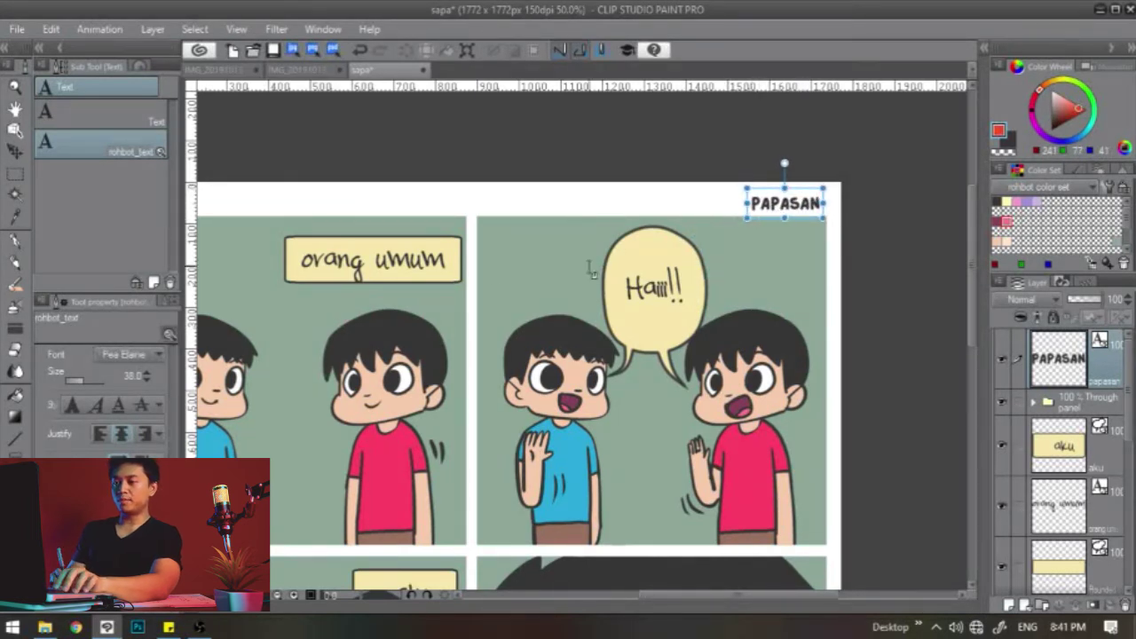
Enlarge the title text to size 44 and shift it to line up with the second panel's right edge
{"action": "left_click", "coordinate": [148, 374]}
{"action": "left_click", "coordinate": [148, 374]}
{"action": "left_click", "coordinate": [16, 130]}
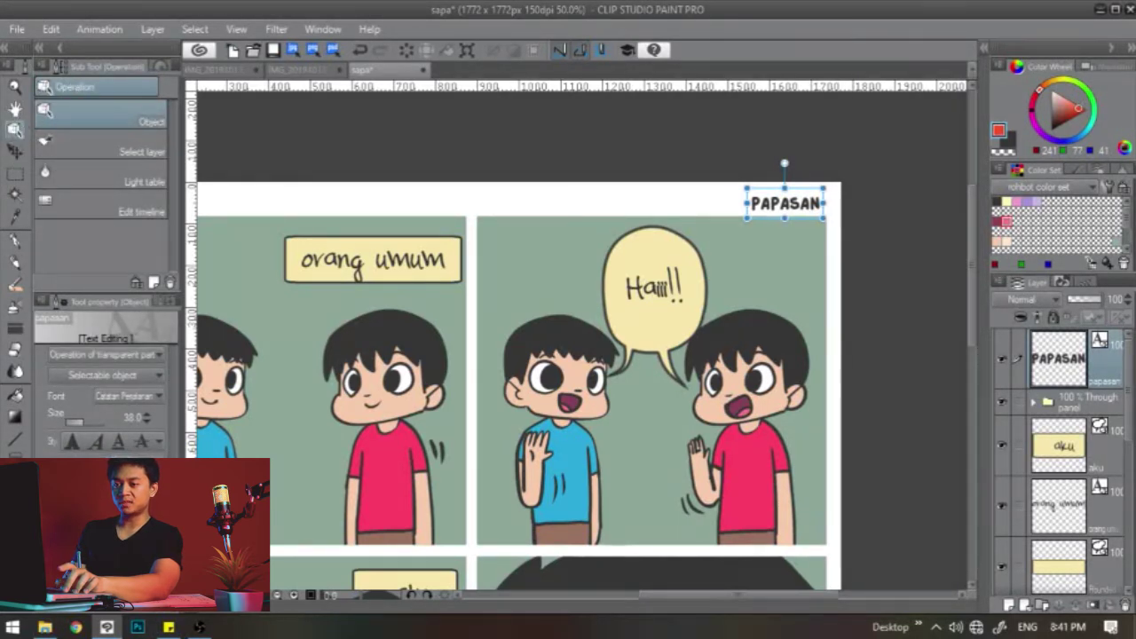
{"action": "key", "text": "t"}
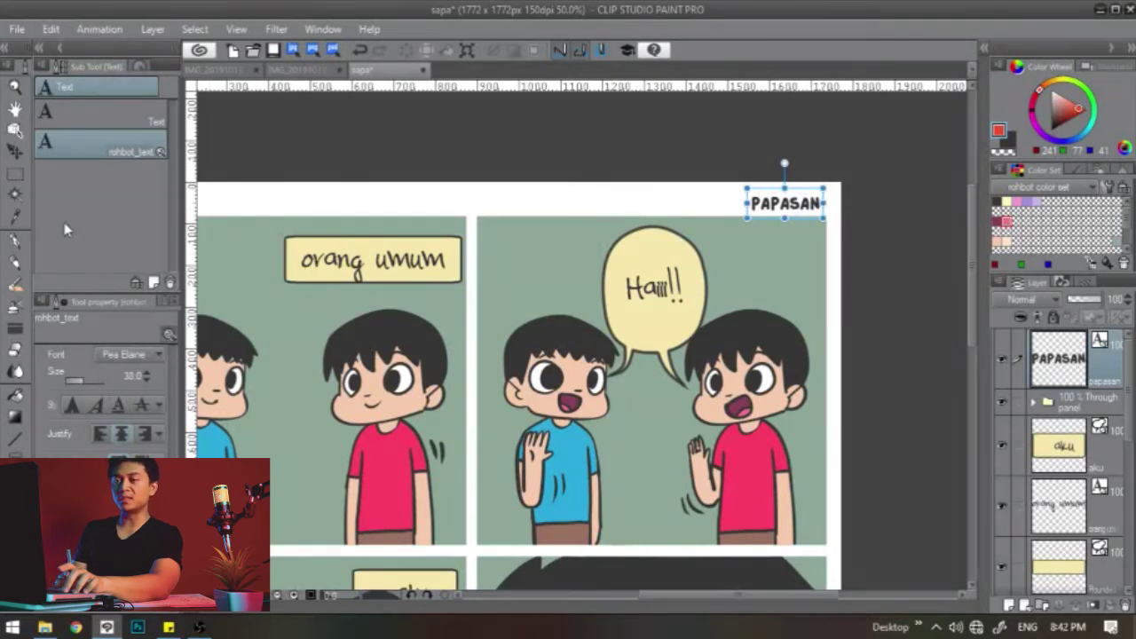
{"action": "left_click", "coordinate": [15, 130]}
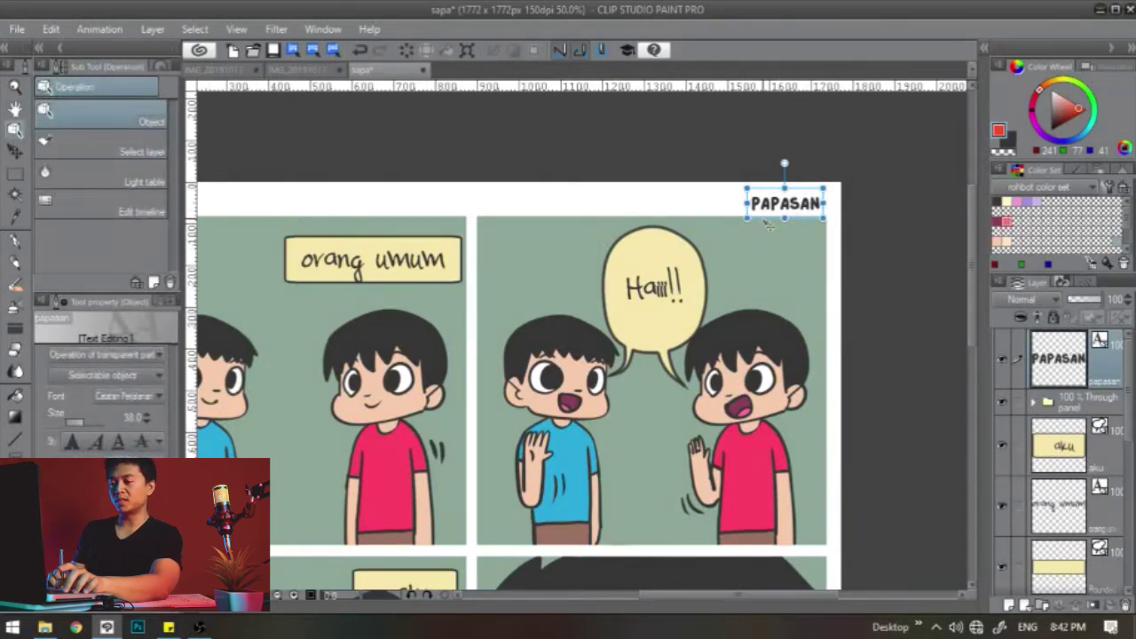
{"action": "left_click", "coordinate": [147, 415]}
{"action": "left_click", "coordinate": [146, 415]}
{"action": "left_click", "coordinate": [147, 414]}
{"action": "left_click", "coordinate": [146, 415]}
{"action": "left_click", "coordinate": [147, 414]}
{"action": "left_click", "coordinate": [149, 413]}
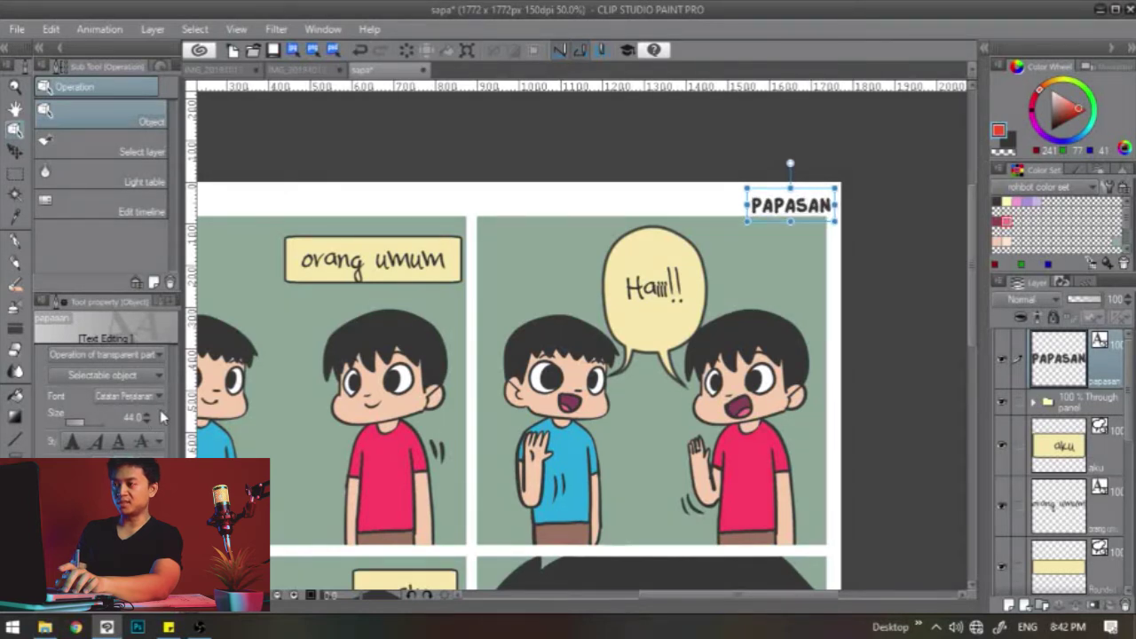
{"action": "left_click_drag", "start_coordinate": [823, 193], "coordinate": [814, 192]}
Try placing the title's text layer below the panel folder, and return it above the folder
{"action": "left_click_drag", "start_coordinate": [1114, 377], "coordinate": [1063, 420]}
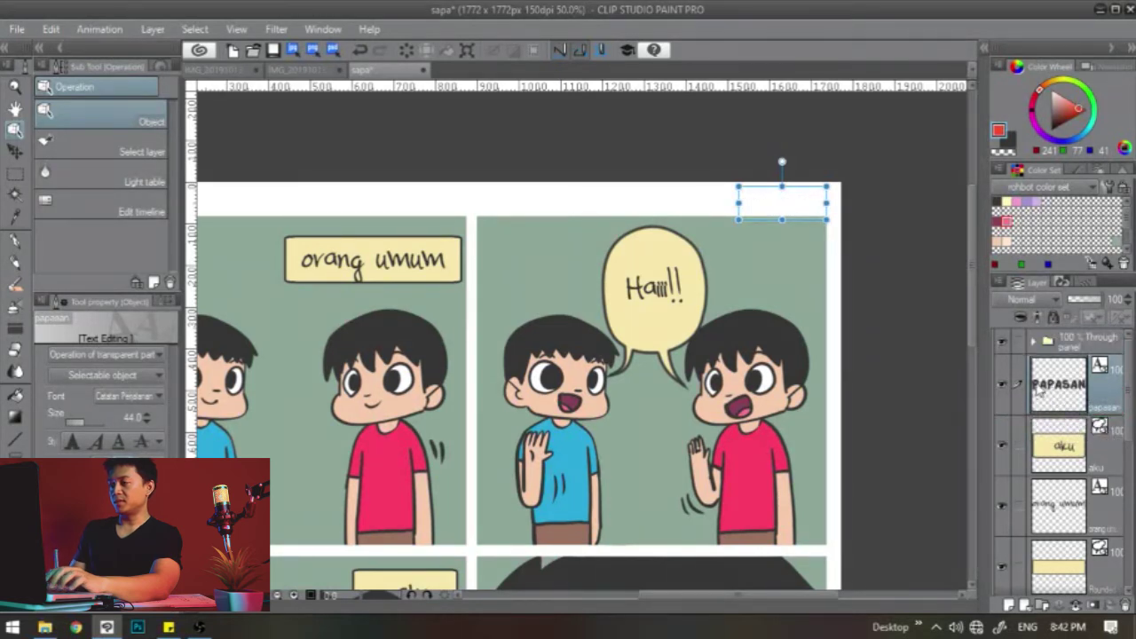
{"action": "left_click_drag", "start_coordinate": [609, 379], "coordinate": [616, 375]}
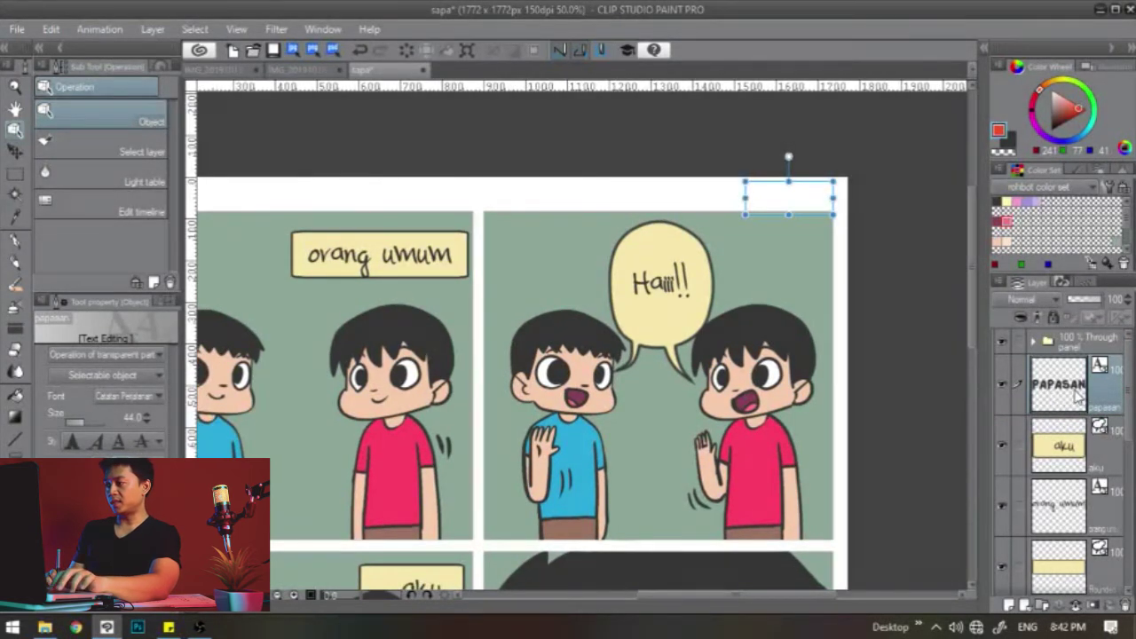
{"action": "left_click_drag", "start_coordinate": [1078, 397], "coordinate": [1065, 334]}
Review the whole comic page and examine the captions and the fourth panel up close
{"action": "left_click_drag", "start_coordinate": [771, 317], "coordinate": [796, 294]}
{"action": "scroll", "coordinate": [794, 320], "scroll_direction": "down", "scroll_amount": 1}
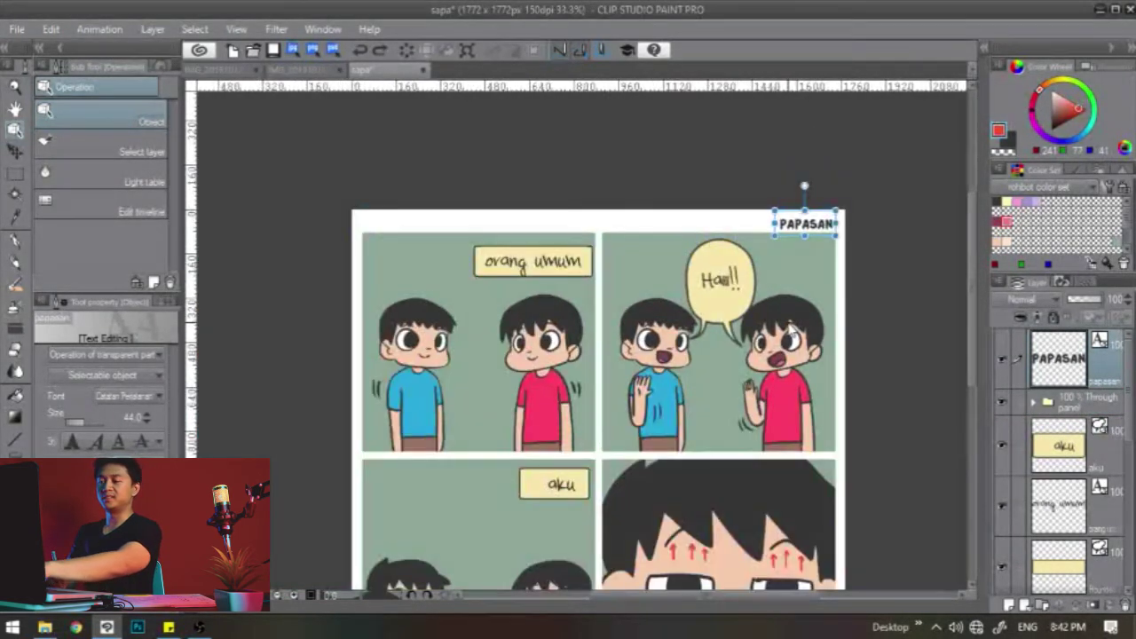
{"action": "scroll", "coordinate": [793, 331], "scroll_direction": "down", "scroll_amount": 1}
{"action": "left_click", "coordinate": [1092, 450]}
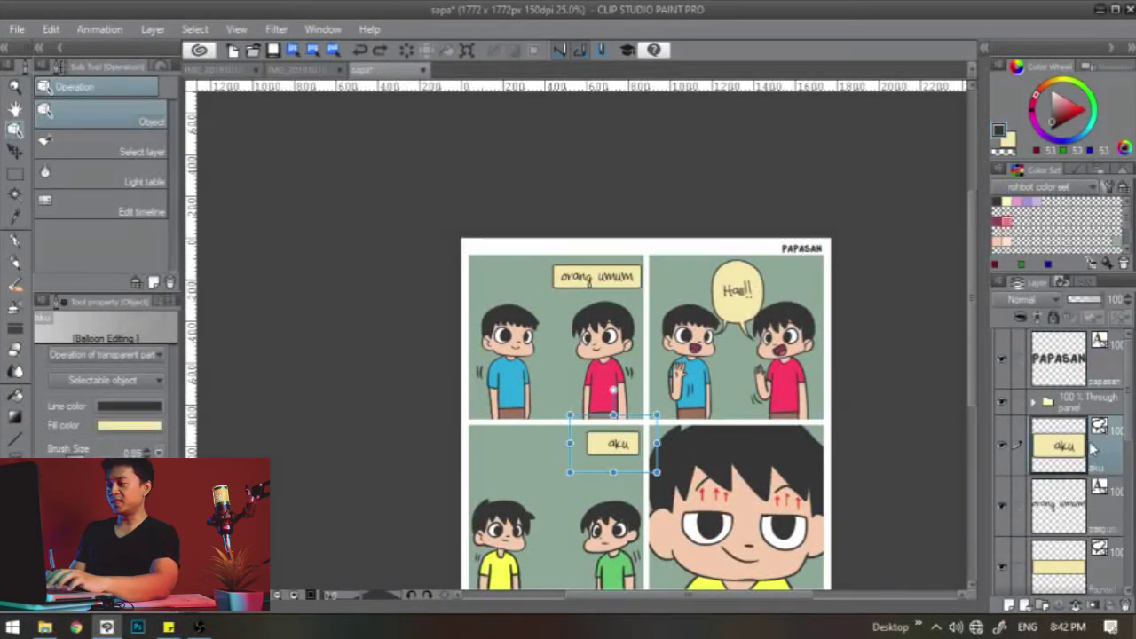
{"action": "left_click_drag", "start_coordinate": [745, 448], "coordinate": [687, 354]}
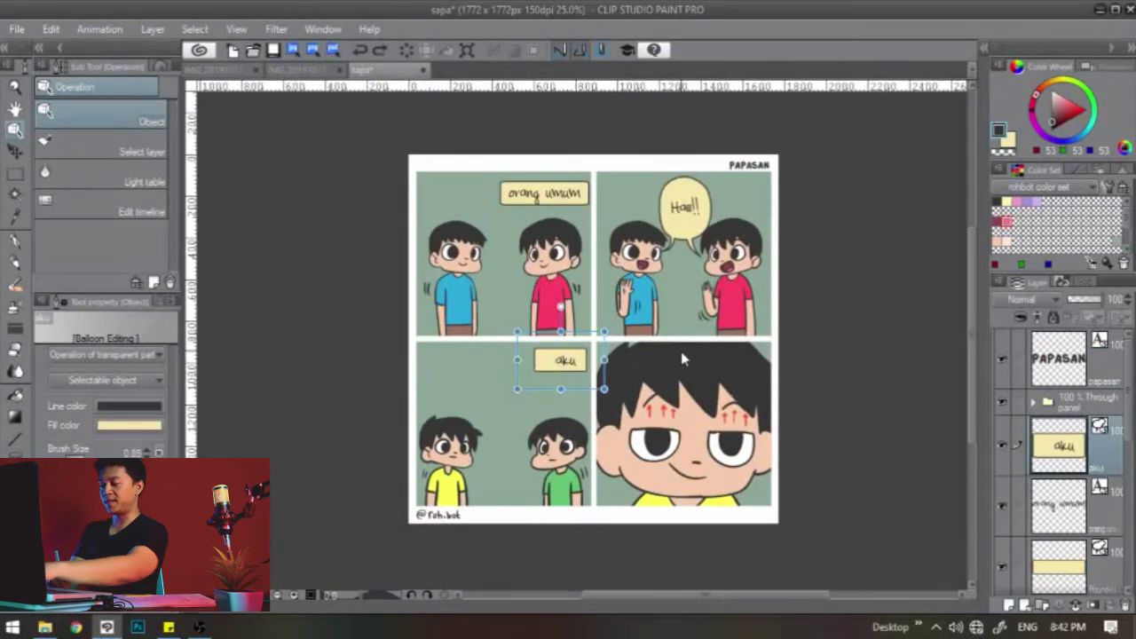
{"action": "scroll", "coordinate": [682, 353], "scroll_direction": "up", "scroll_amount": 1}
{"action": "left_click_drag", "start_coordinate": [633, 417], "coordinate": [628, 339]}
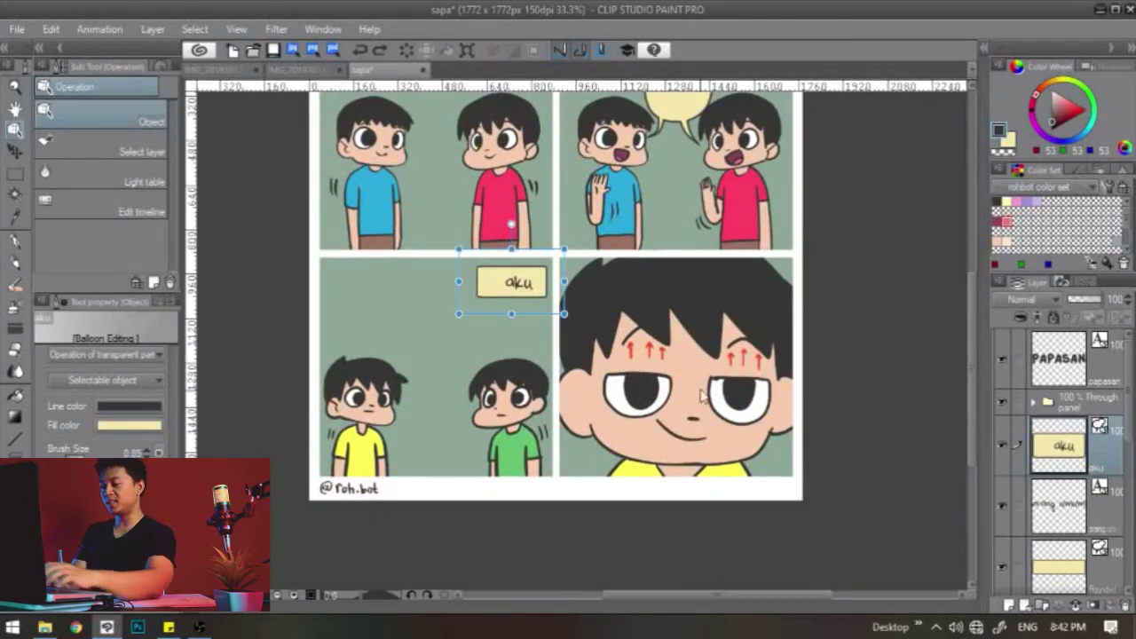
{"action": "scroll", "coordinate": [692, 387], "scroll_direction": "up", "scroll_amount": 1}
{"action": "left_click_drag", "start_coordinate": [658, 298], "coordinate": [678, 374]}
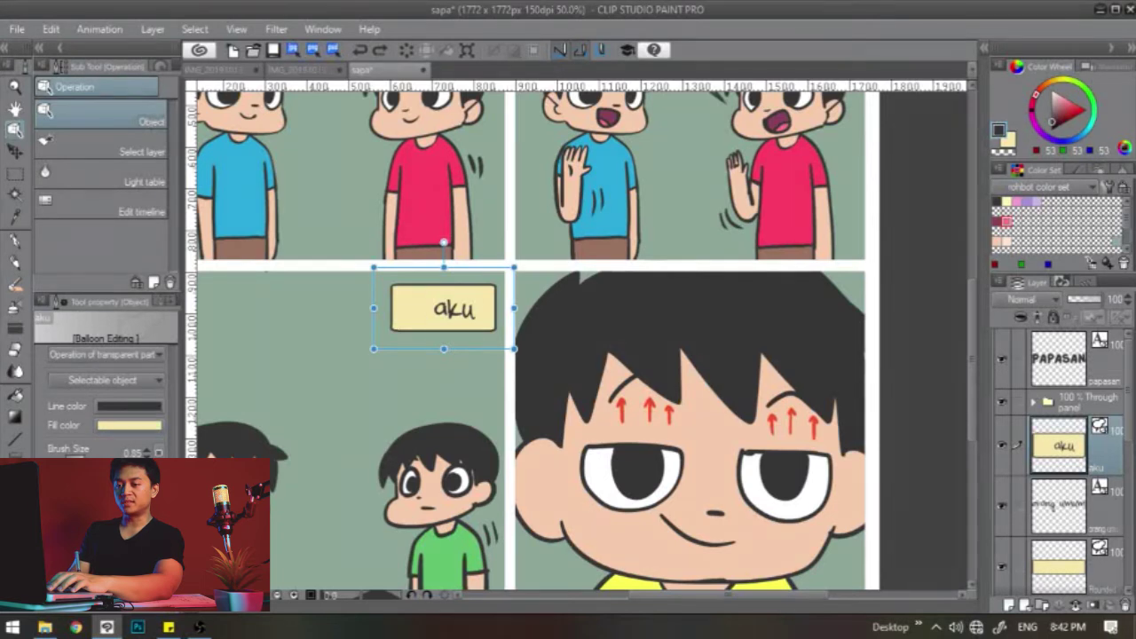
Add the text "tuiiing" over the hair in the fourth panel and colour it white (FFFFFF)
{"action": "key", "text": "t"}
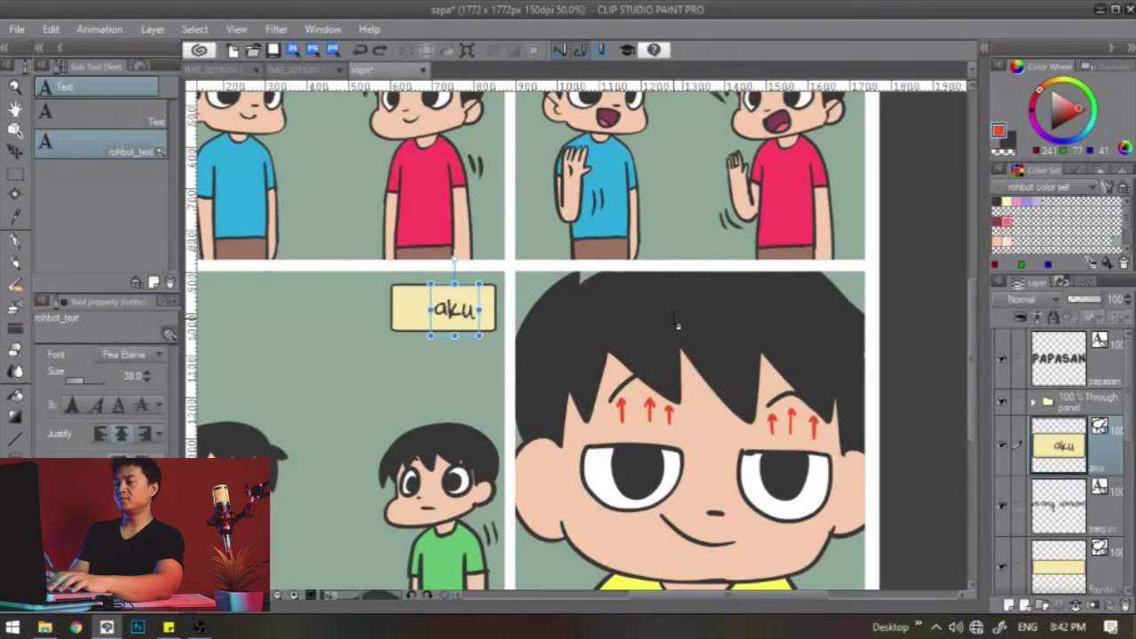
{"action": "left_click", "coordinate": [646, 354]}
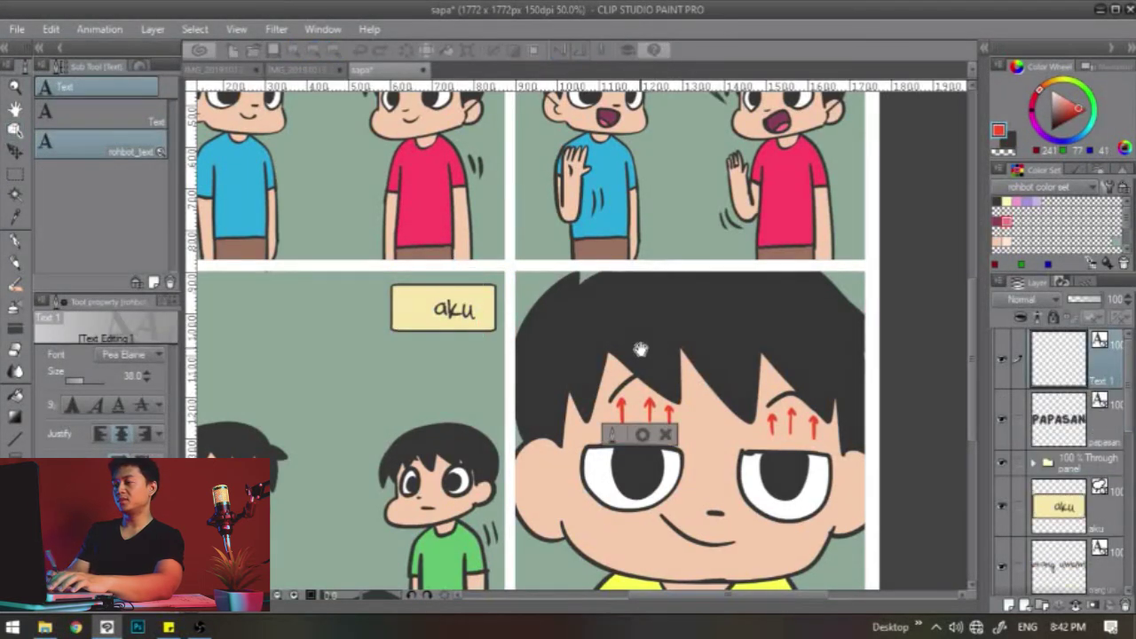
{"action": "type", "text": "ng"}
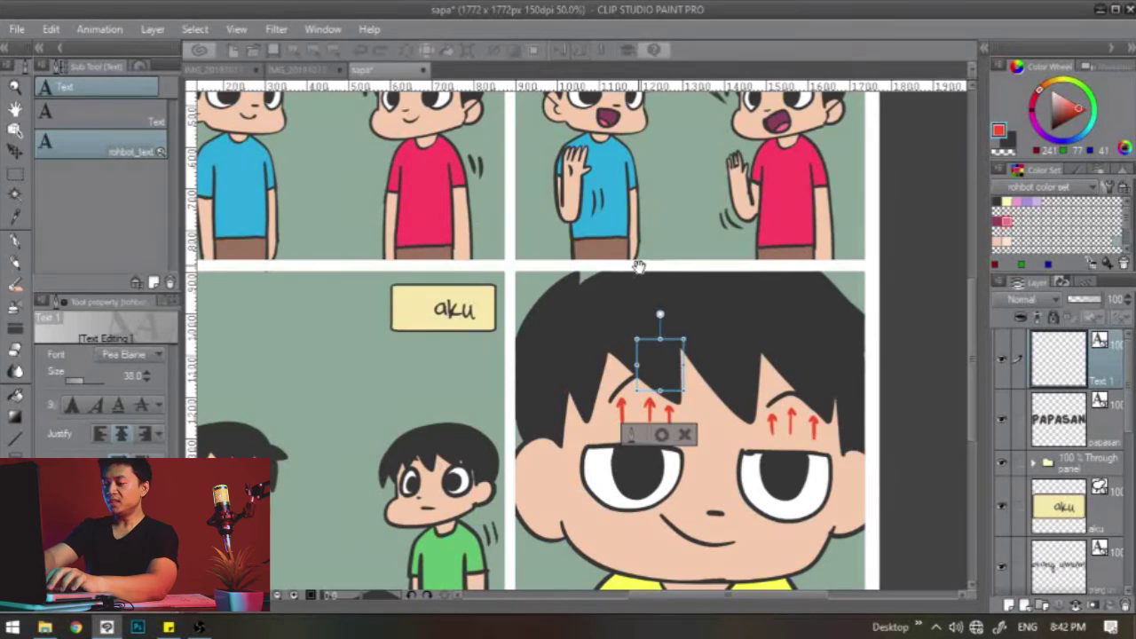
{"action": "key", "text": "ctrl+a"}
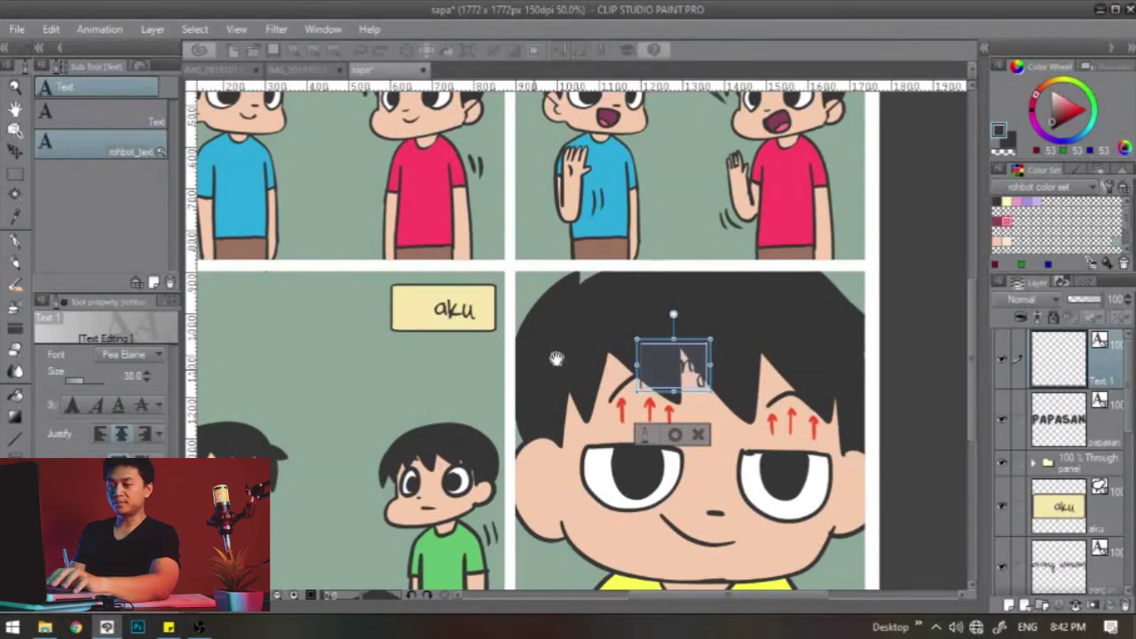
{"action": "double_click", "coordinate": [999, 130]}
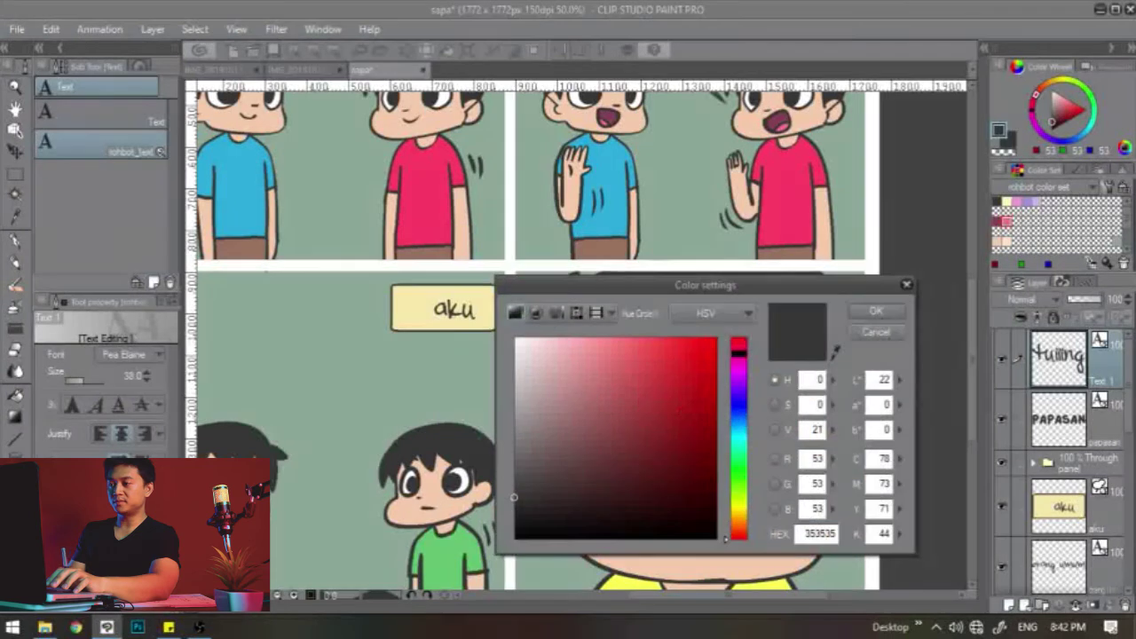
{"action": "left_click", "coordinate": [514, 338]}
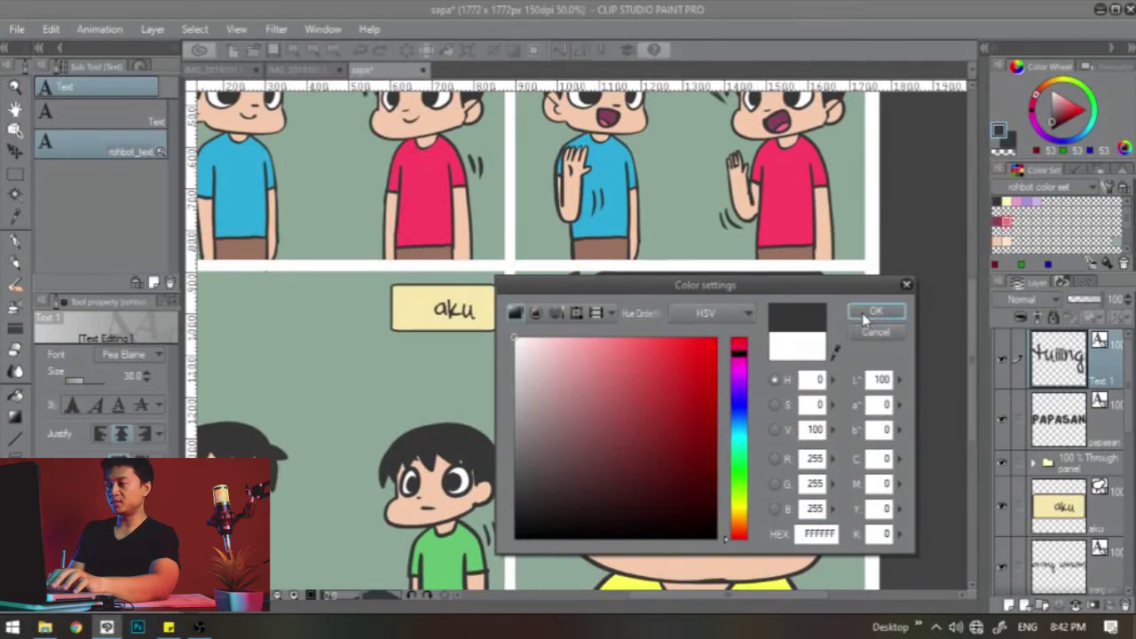
{"action": "left_click", "coordinate": [866, 315]}
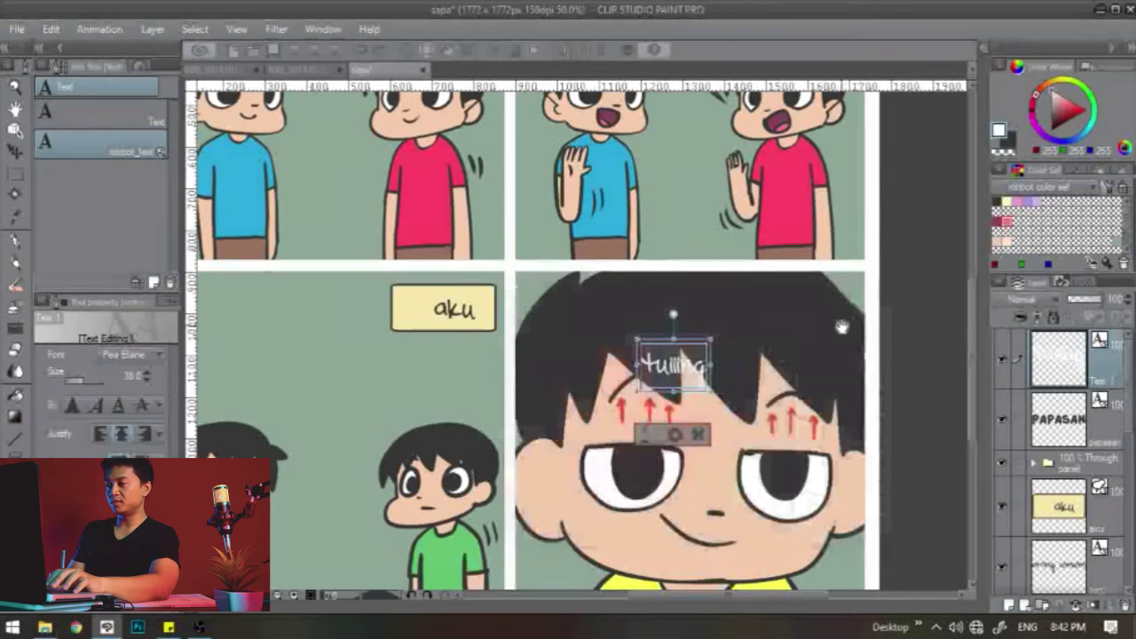
{"action": "left_click", "coordinate": [674, 436]}
Move the "tuiiing" text above the fourth panel's left eyebrow, enlarge it and tilt it counterclockwise
{"action": "left_click_drag", "start_coordinate": [701, 345], "coordinate": [653, 330]}
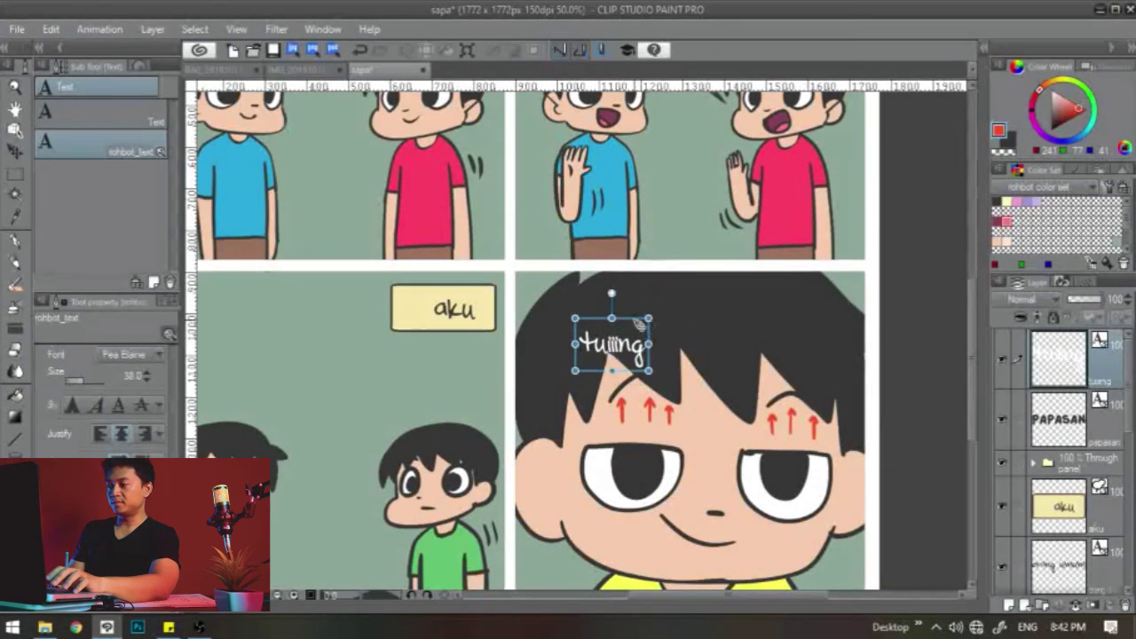
{"action": "left_click_drag", "start_coordinate": [664, 380], "coordinate": [693, 387]}
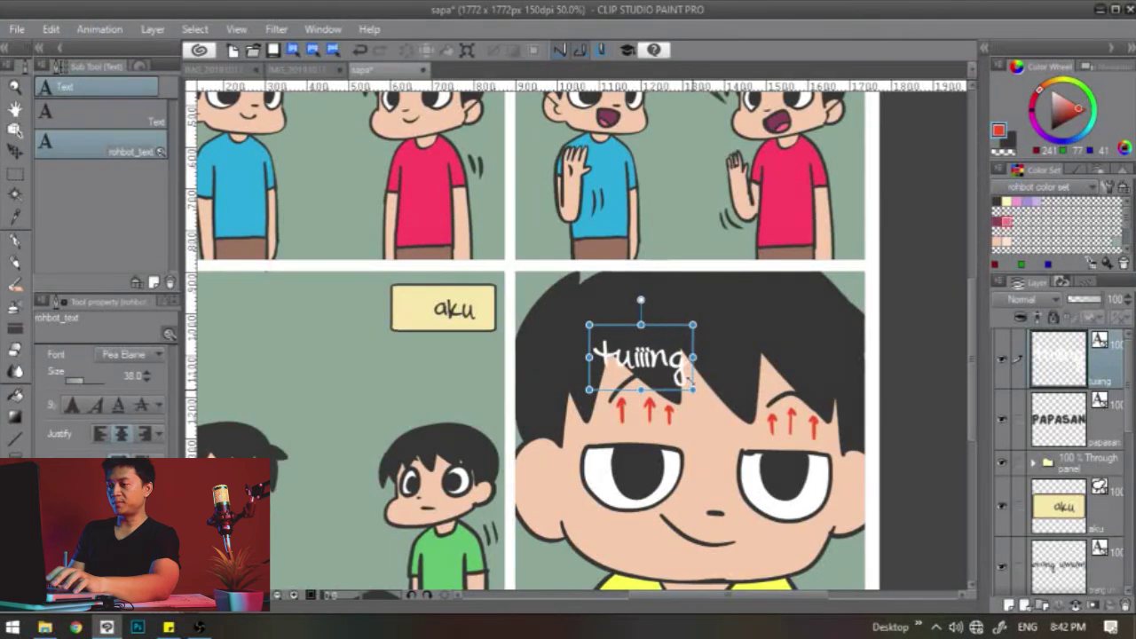
{"action": "left_click_drag", "start_coordinate": [652, 307], "coordinate": [641, 329]}
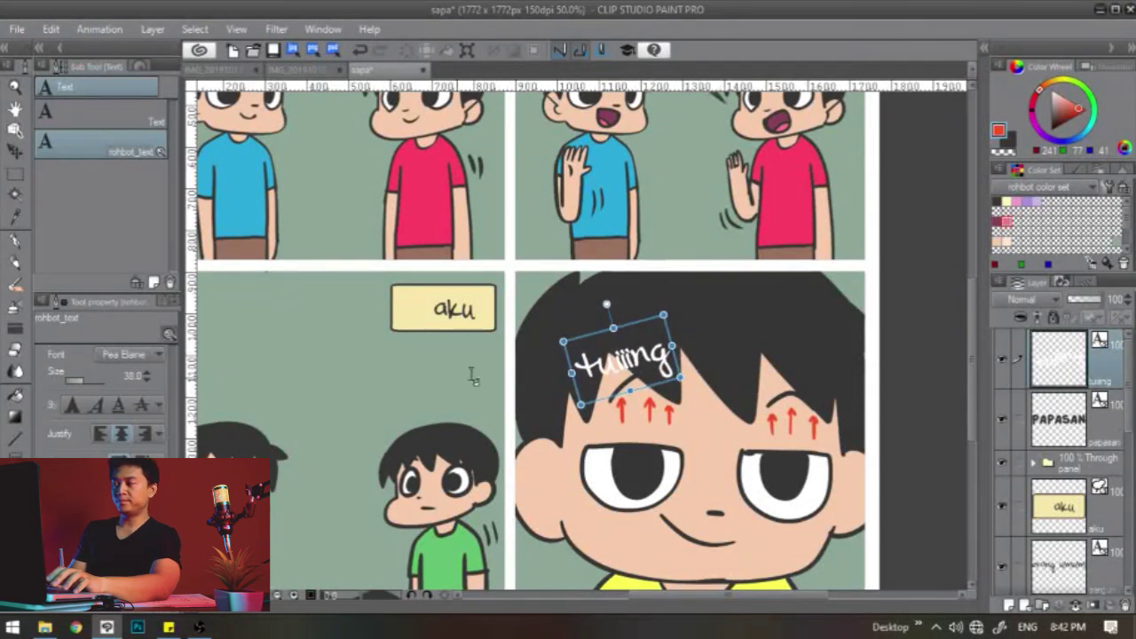
Add a border effect to the "tuiiing" text layer with a dark grey edge colour (282828)
{"action": "left_click", "coordinate": [1069, 172]}
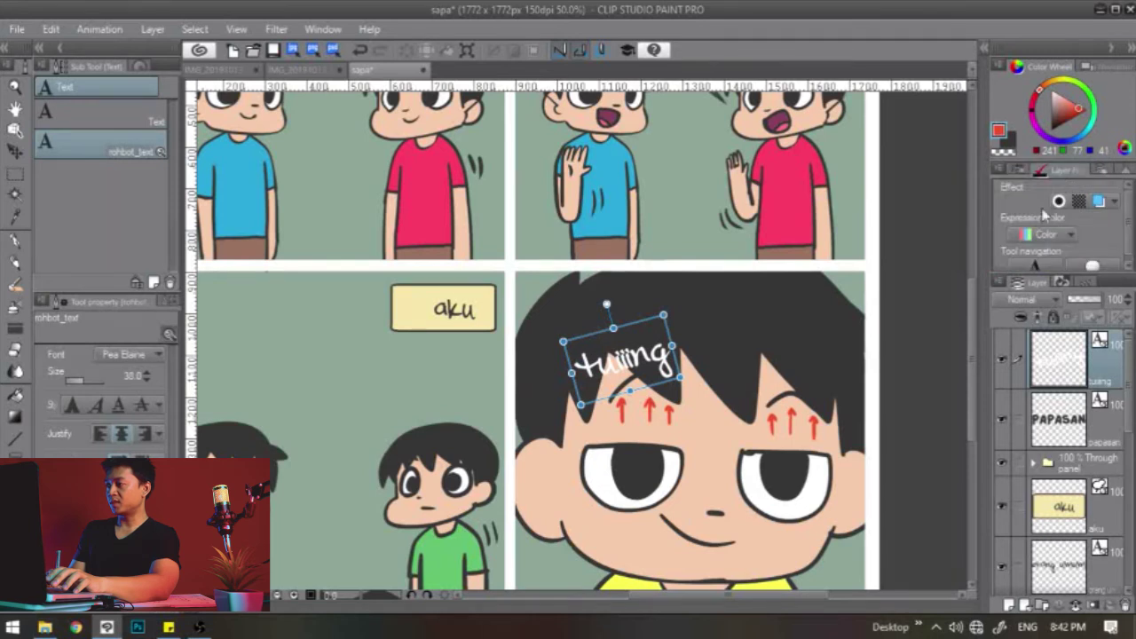
{"action": "left_click", "coordinate": [1057, 202]}
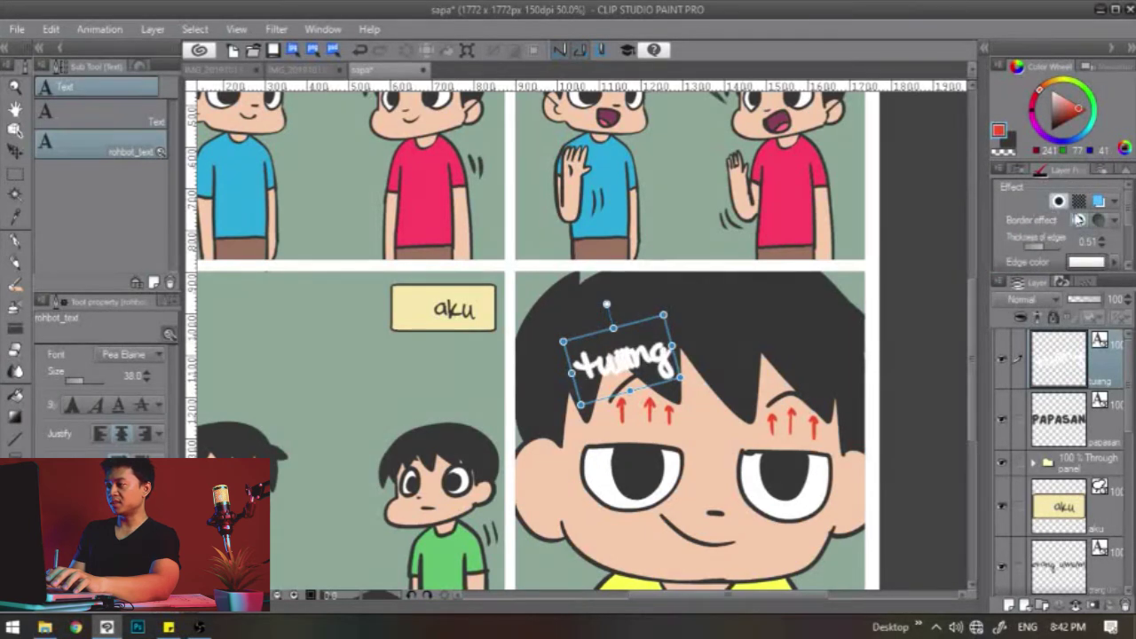
{"action": "left_click", "coordinate": [1087, 262]}
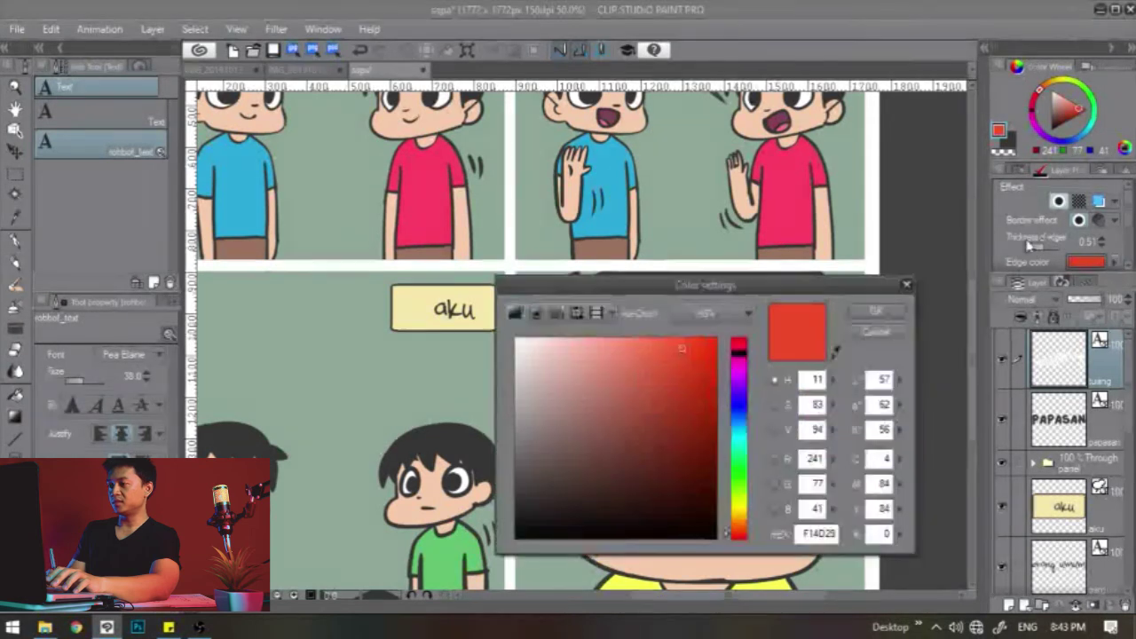
{"action": "mouse_move", "coordinate": [633, 406]}
{"action": "left_mouse_down"}
{"action": "mouse_move", "coordinate": [513, 533]}
{"action": "mouse_move", "coordinate": [513, 489]}
{"action": "left_mouse_up"}
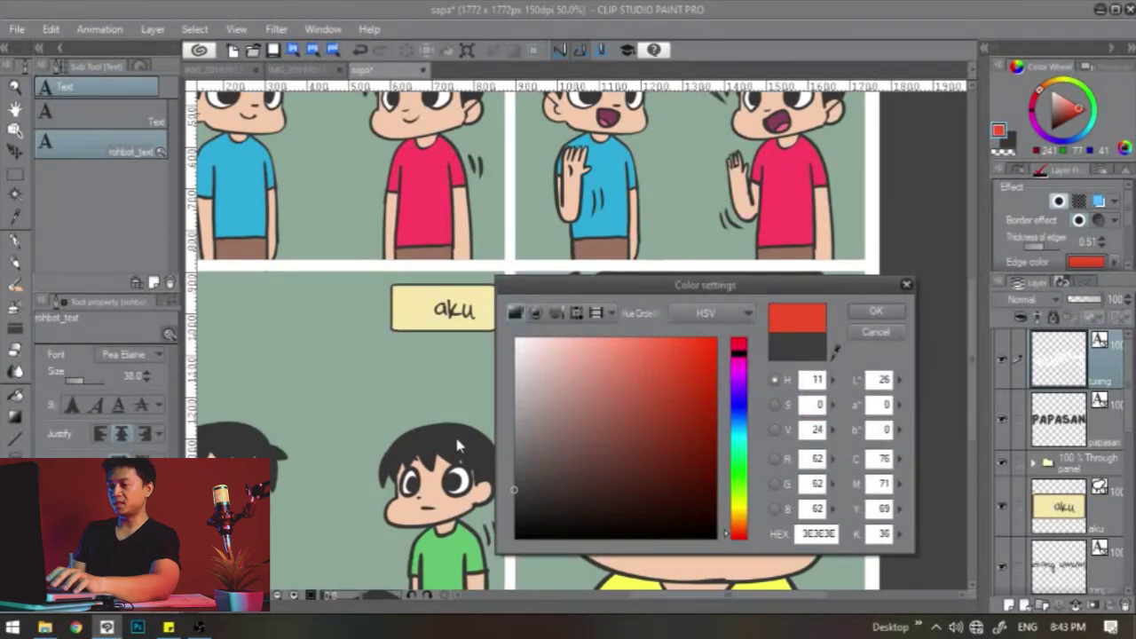
{"action": "left_click", "coordinate": [835, 353]}
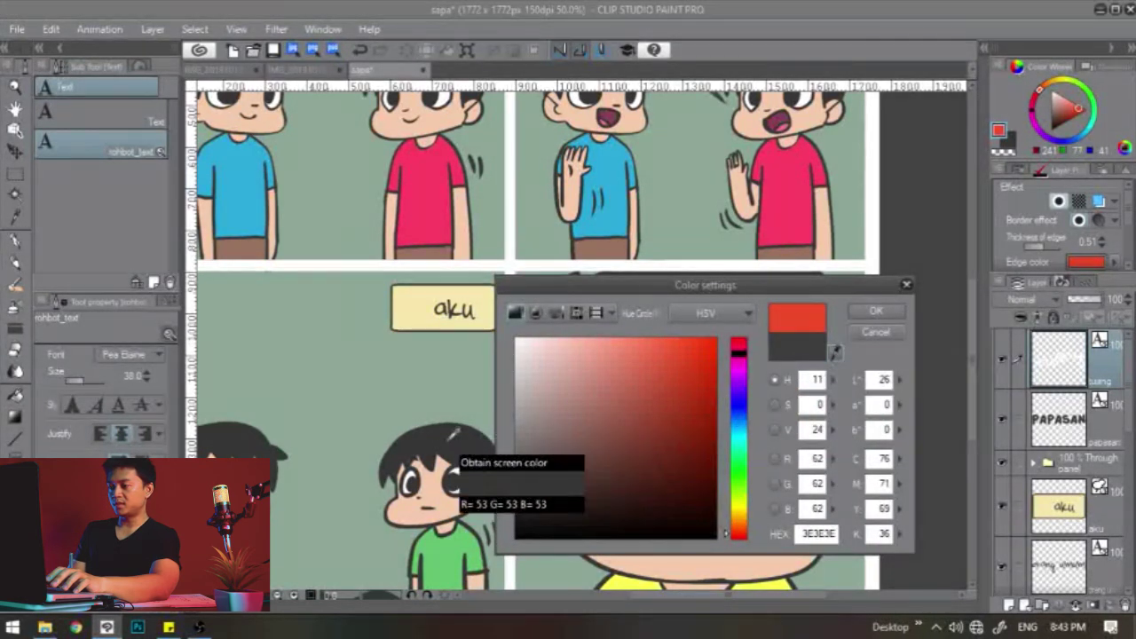
{"action": "left_click", "coordinate": [450, 455]}
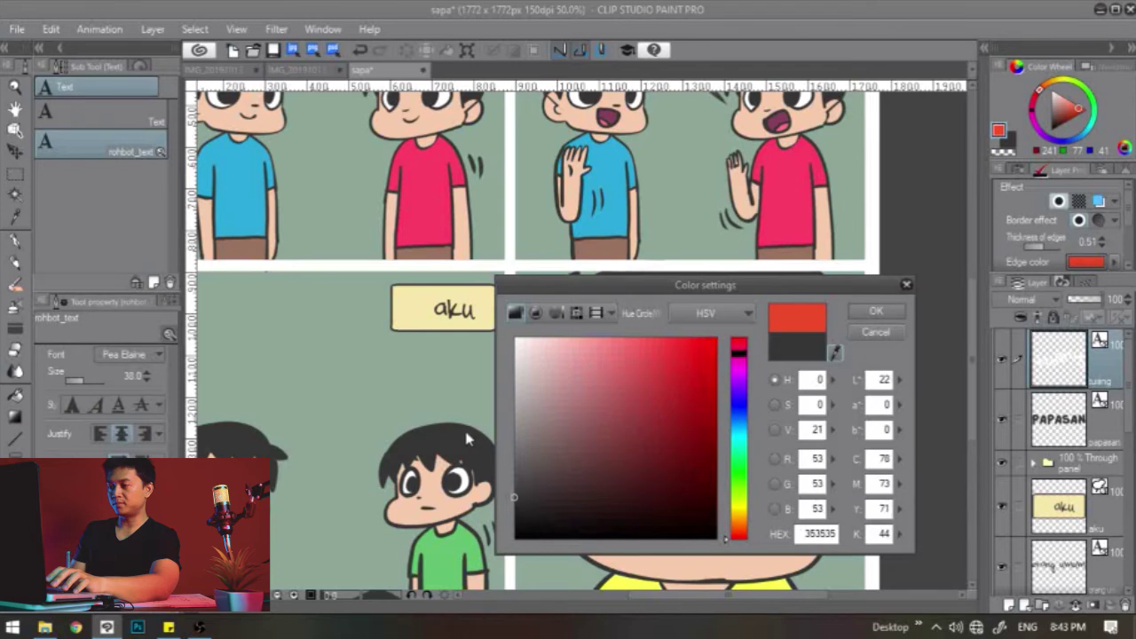
{"action": "left_click", "coordinate": [835, 355]}
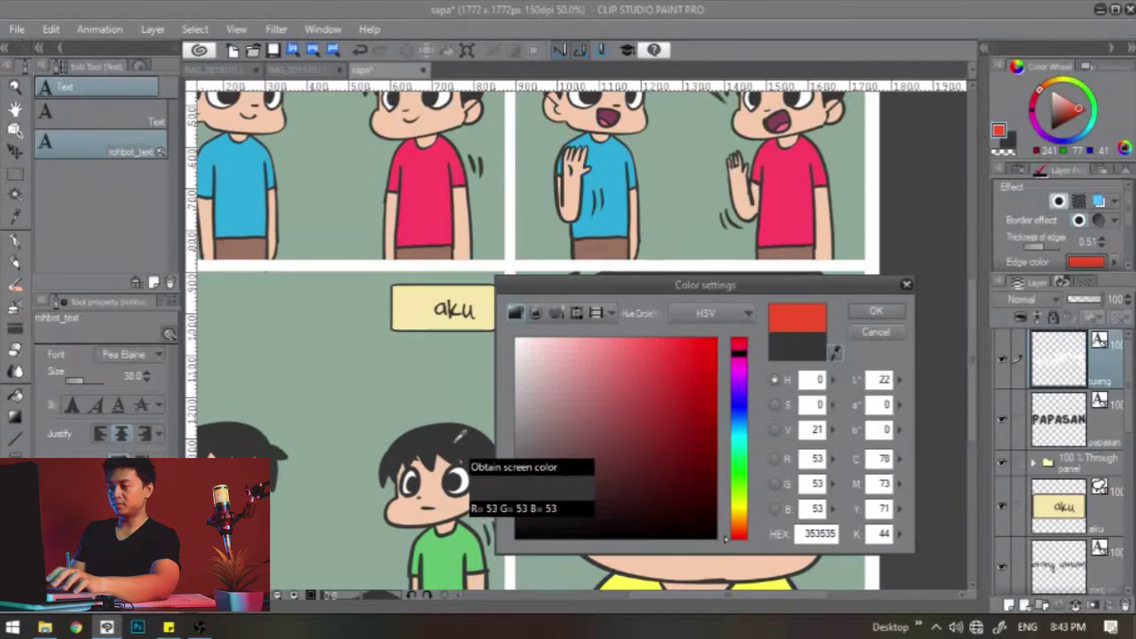
{"action": "left_click_drag", "start_coordinate": [513, 496], "coordinate": [511, 503]}
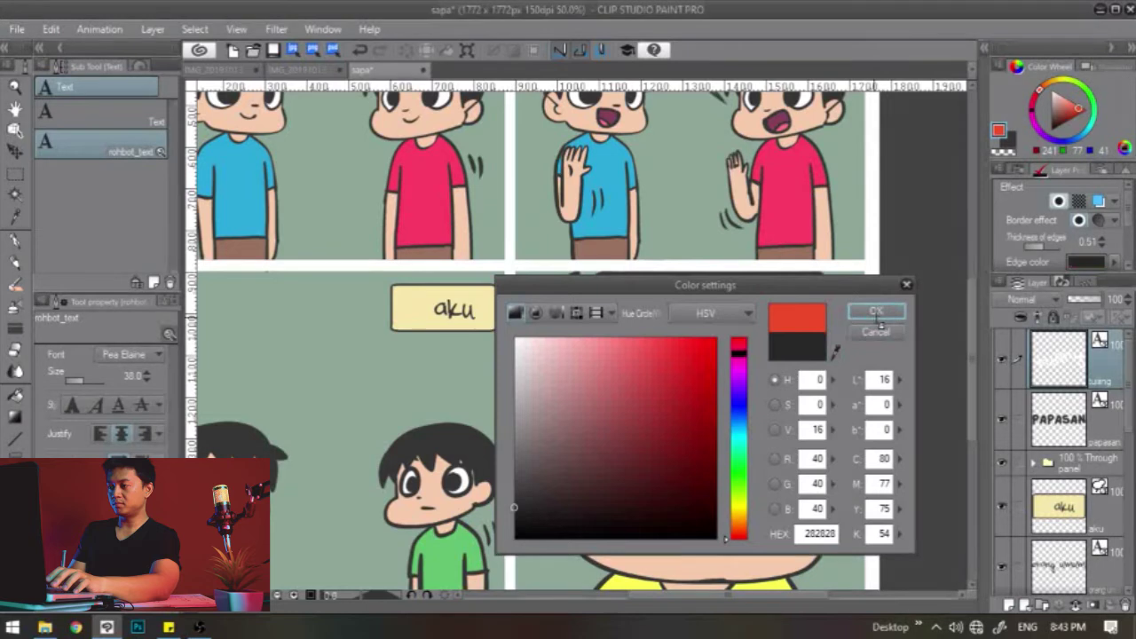
{"action": "left_click", "coordinate": [870, 312]}
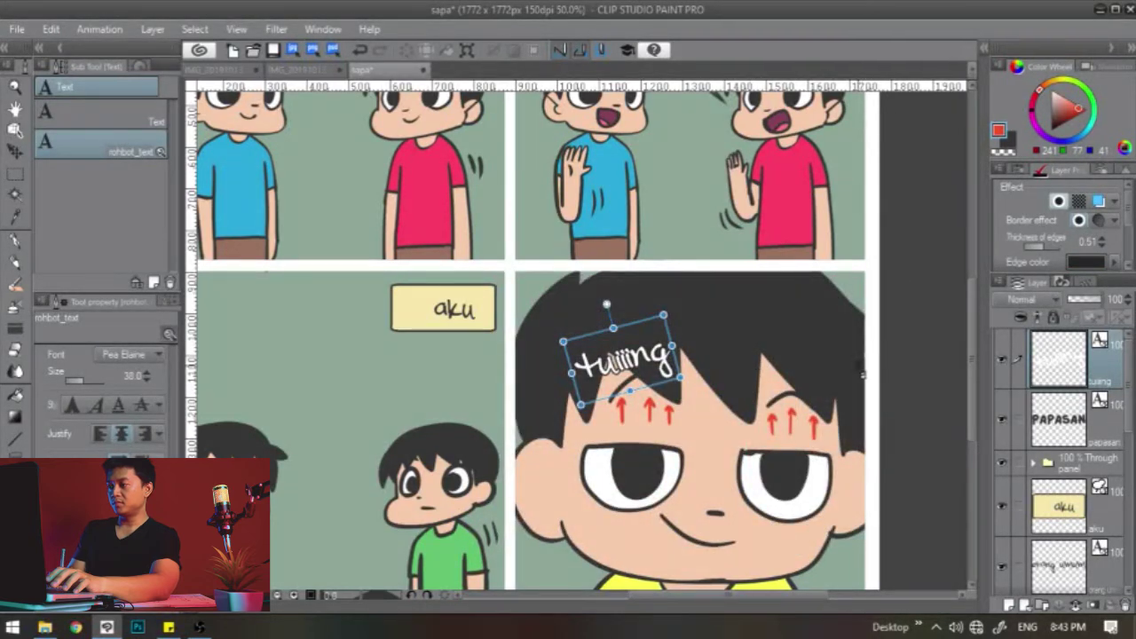
Set the "tuiiing" text's edge thickness to 0.55 and shift the text slightly up and to the left
{"action": "left_click_drag", "start_coordinate": [1053, 251], "coordinate": [1042, 251]}
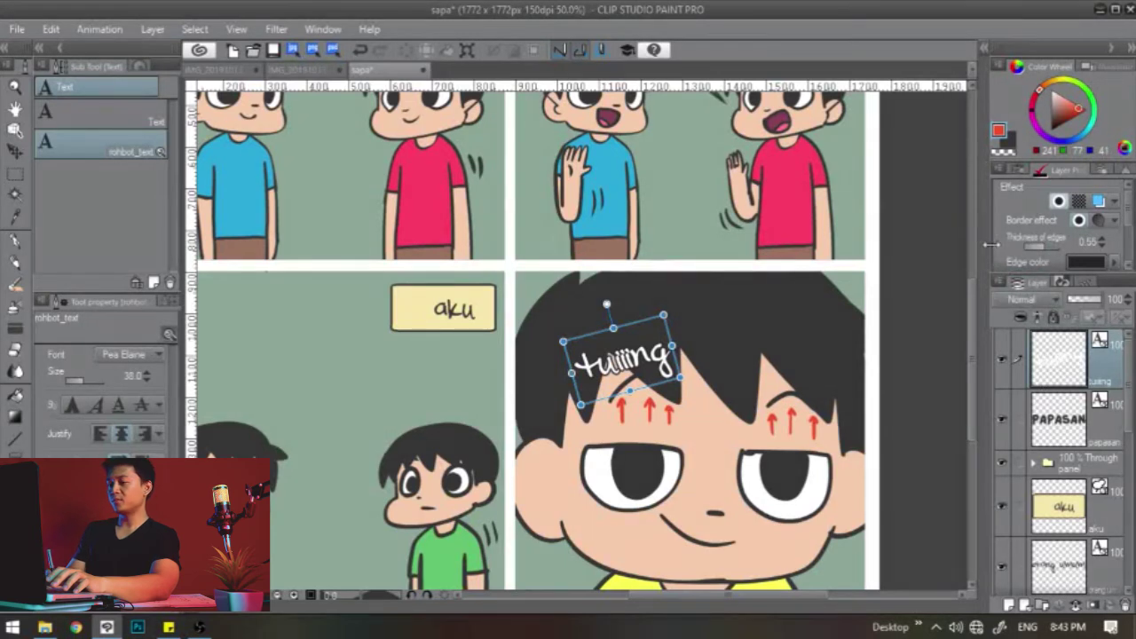
{"action": "key", "text": "o"}
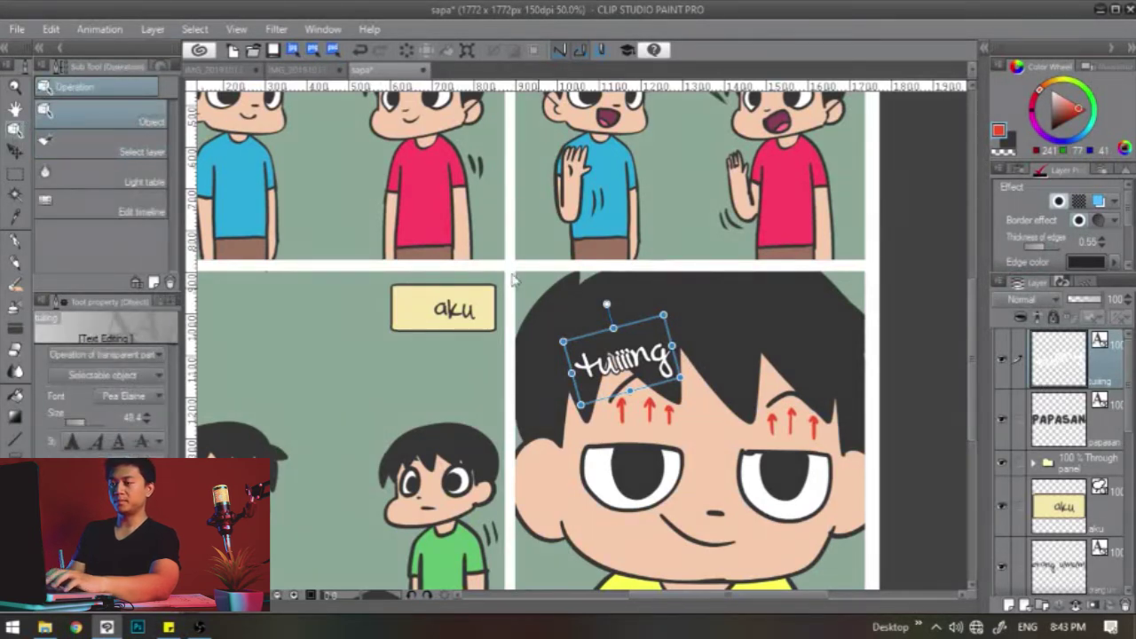
{"action": "left_click_drag", "start_coordinate": [640, 364], "coordinate": [636, 357]}
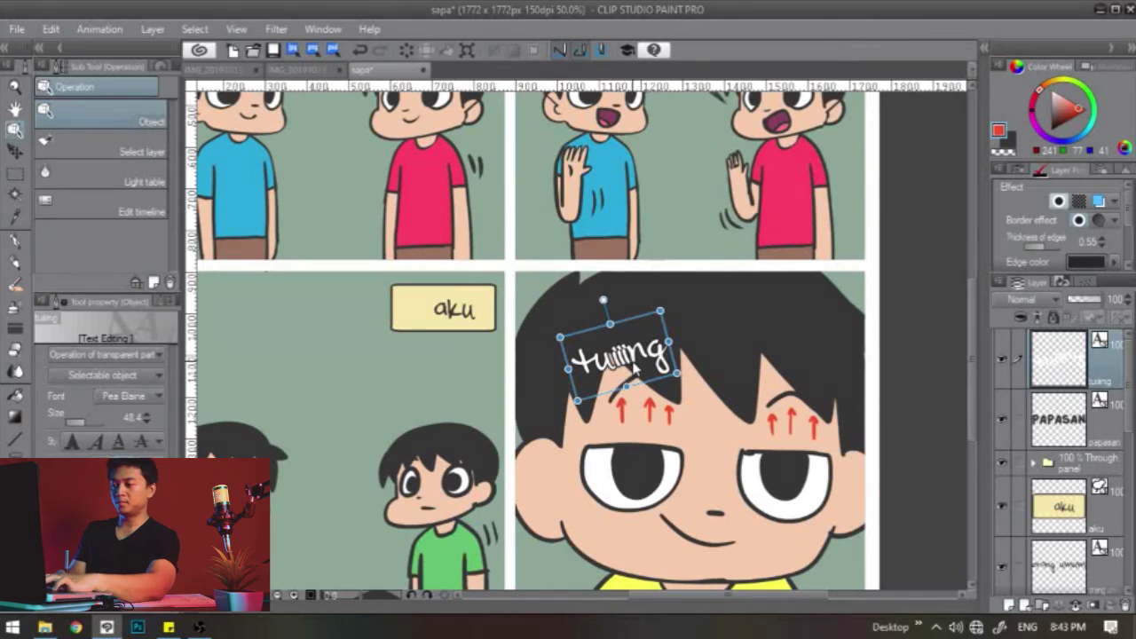
Change the colour of the "tuiiing" text to yellow (FFFF4B)
{"action": "key", "text": "t"}
{"action": "left_click", "coordinate": [636, 371]}
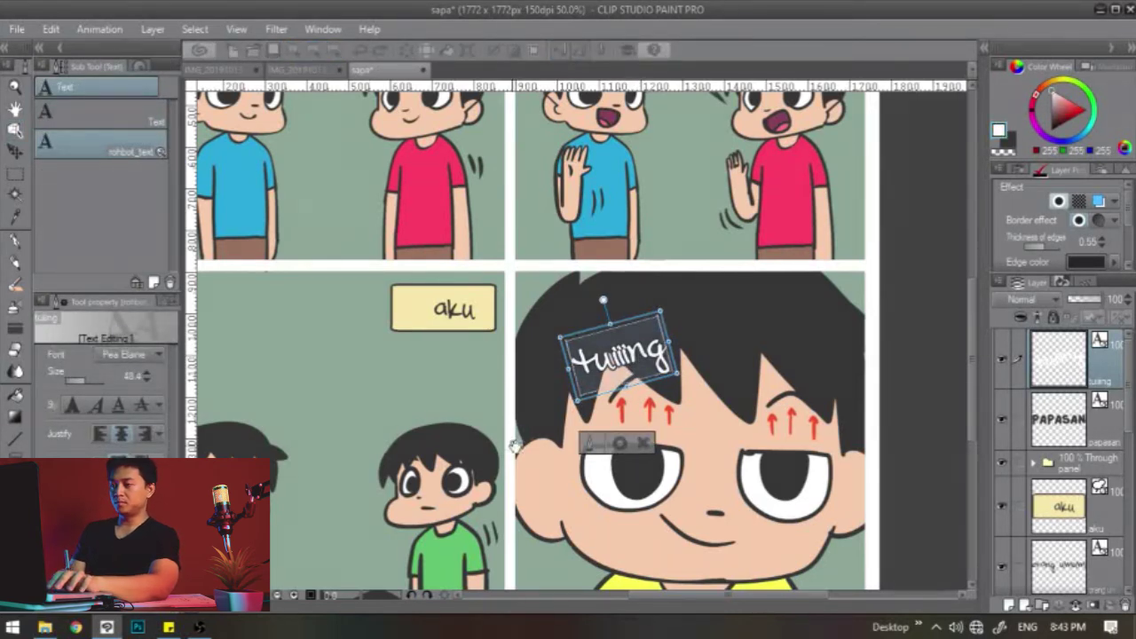
{"action": "left_click", "coordinate": [129, 488]}
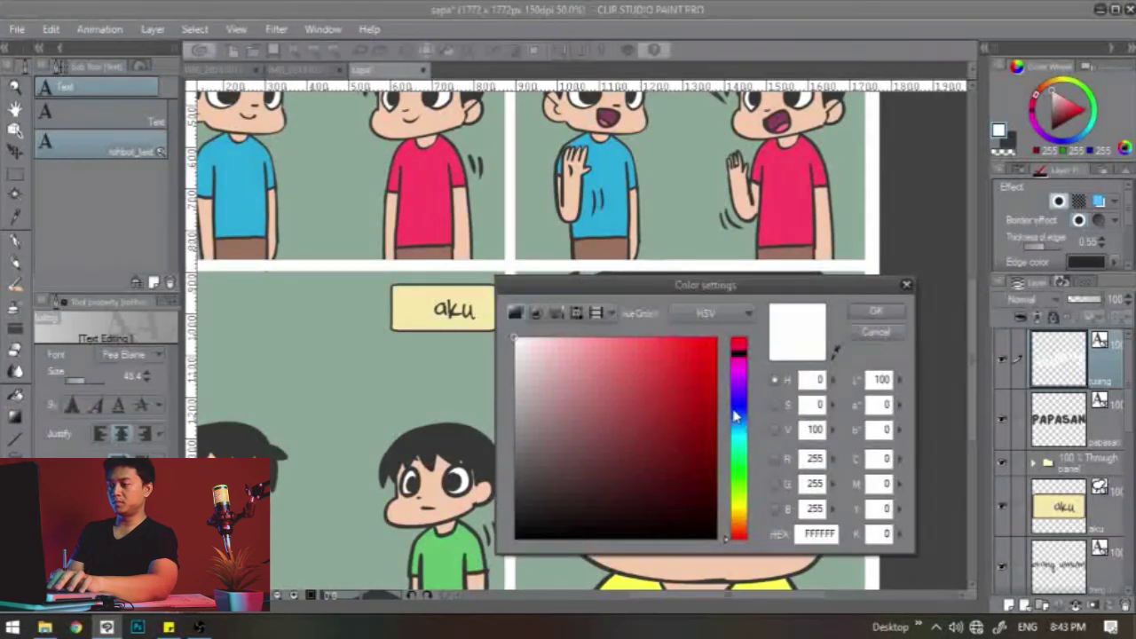
{"action": "left_click", "coordinate": [739, 504]}
{"action": "left_click", "coordinate": [657, 337]}
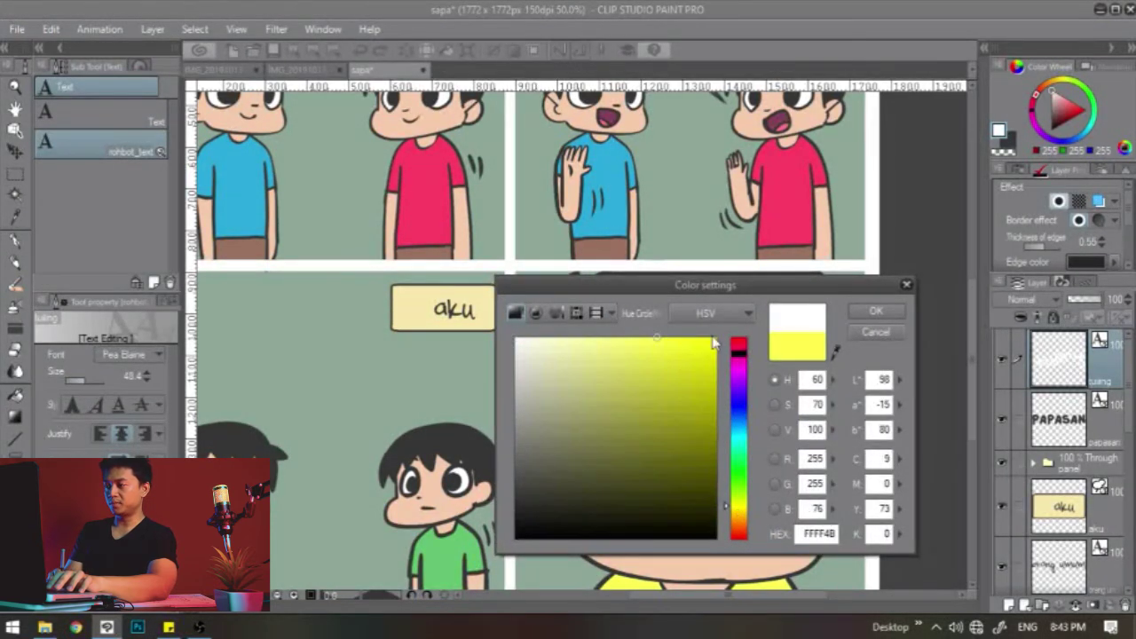
{"action": "left_click", "coordinate": [875, 314]}
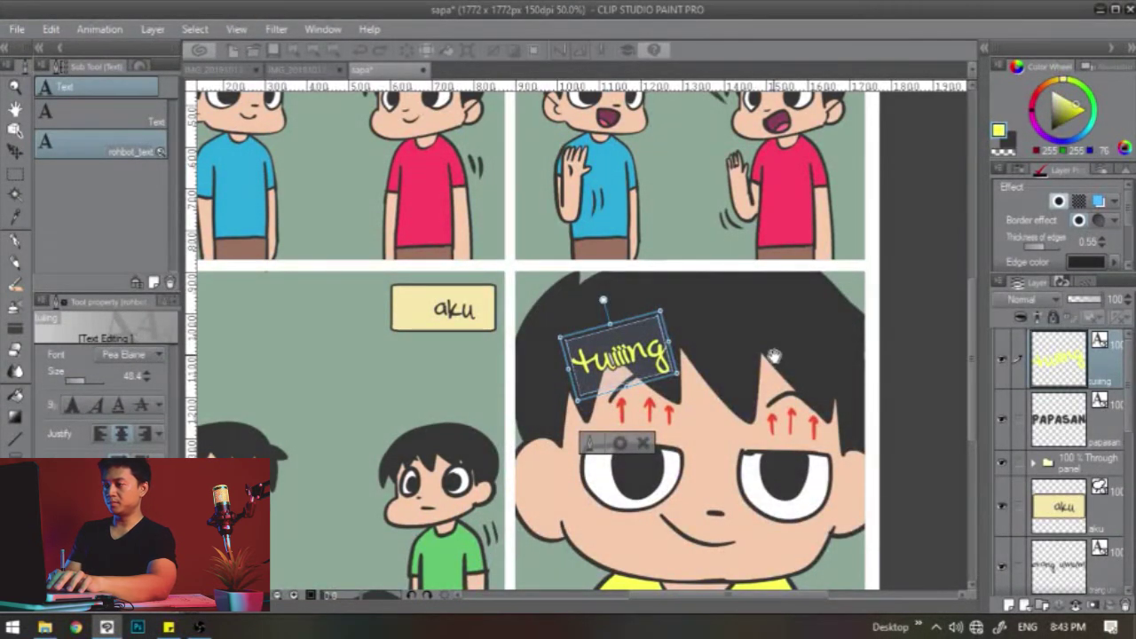
Try a white edge colour on the yellow "tuiiing" text, and undo it
{"action": "left_click", "coordinate": [1085, 263]}
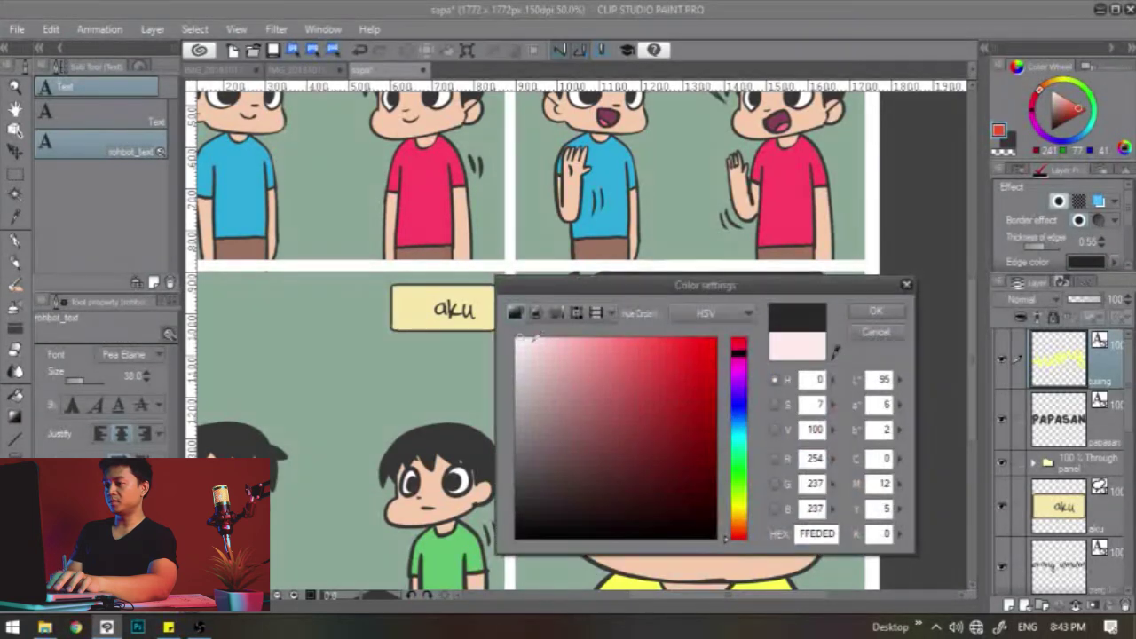
{"action": "left_click", "coordinate": [875, 312]}
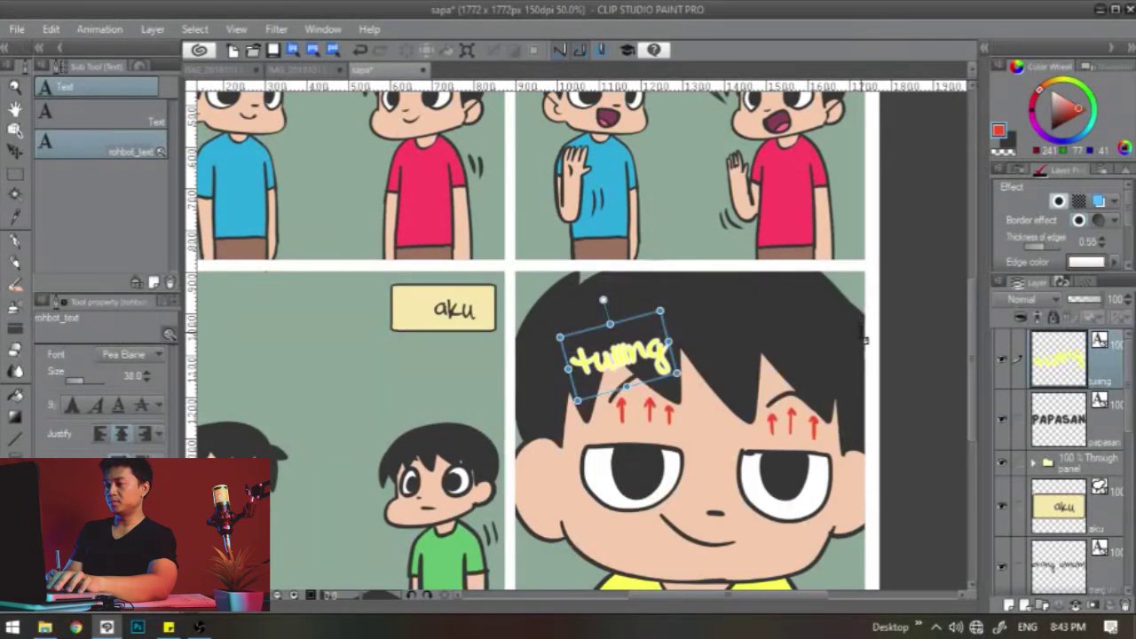
{"action": "key", "text": "ctrl+z"}
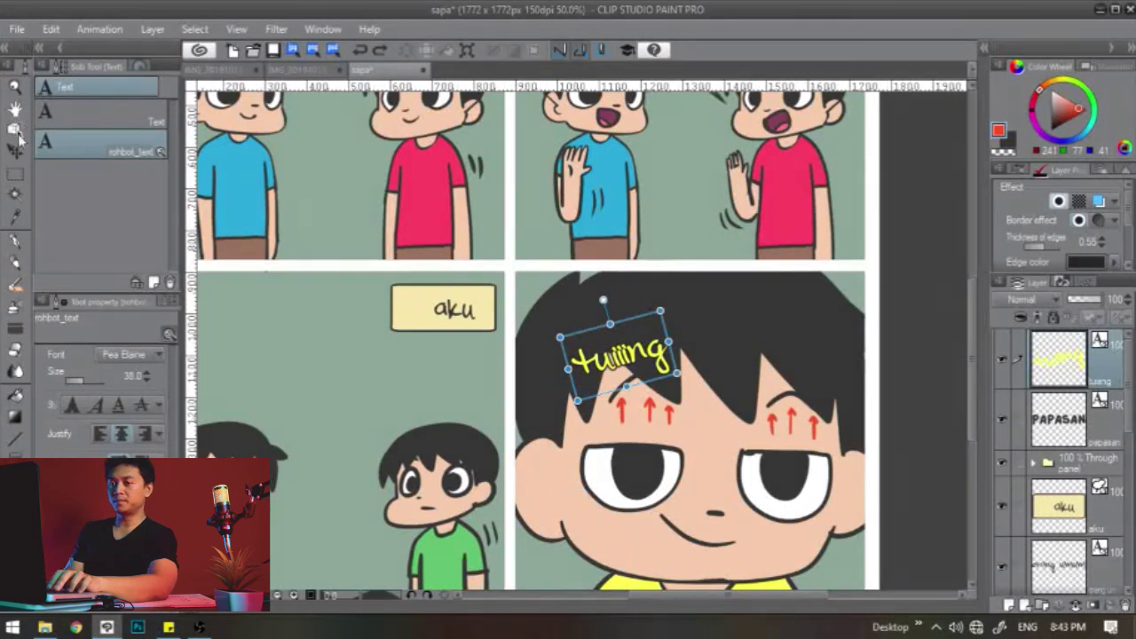
Duplicate the yellow "tuiiing" text above the fourth panel's right eyebrow and tilt the copy clockwise
{"action": "left_click", "coordinate": [16, 149]}
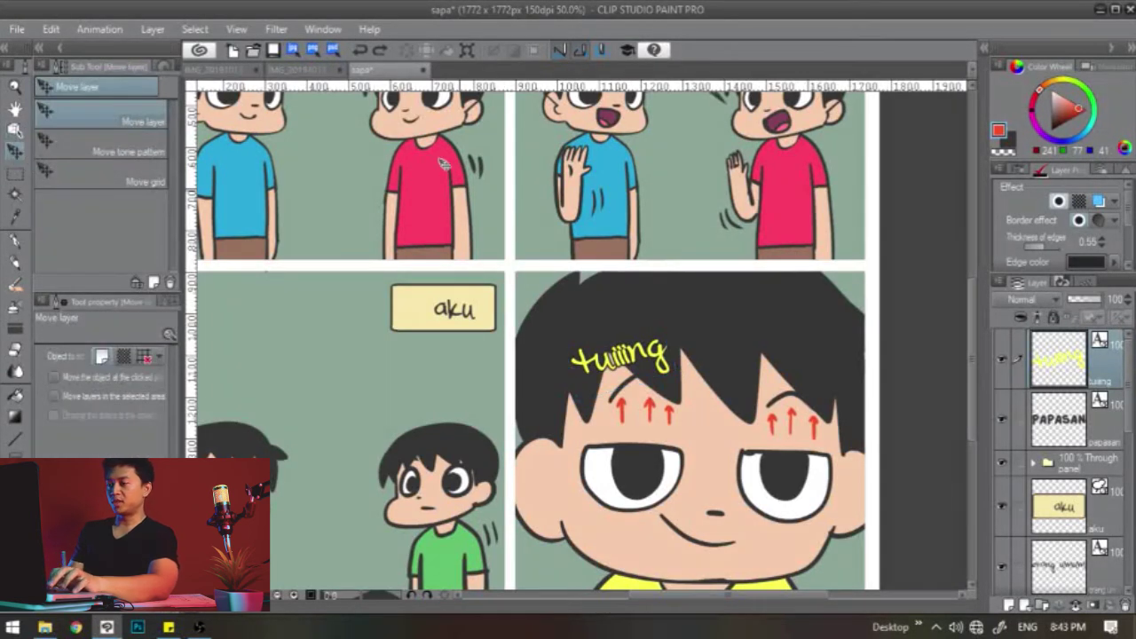
{"action": "left_click_drag", "start_coordinate": [653, 360], "coordinate": [792, 360]}
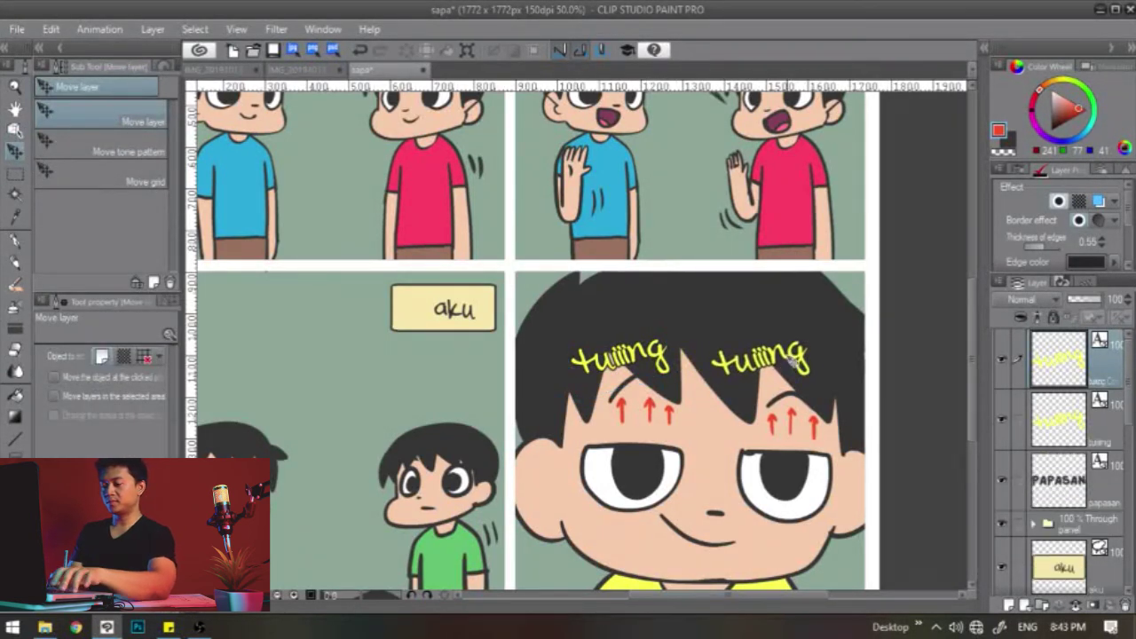
{"action": "key", "text": "ctrl+t"}
{"action": "left_click_drag", "start_coordinate": [832, 323], "coordinate": [833, 379]}
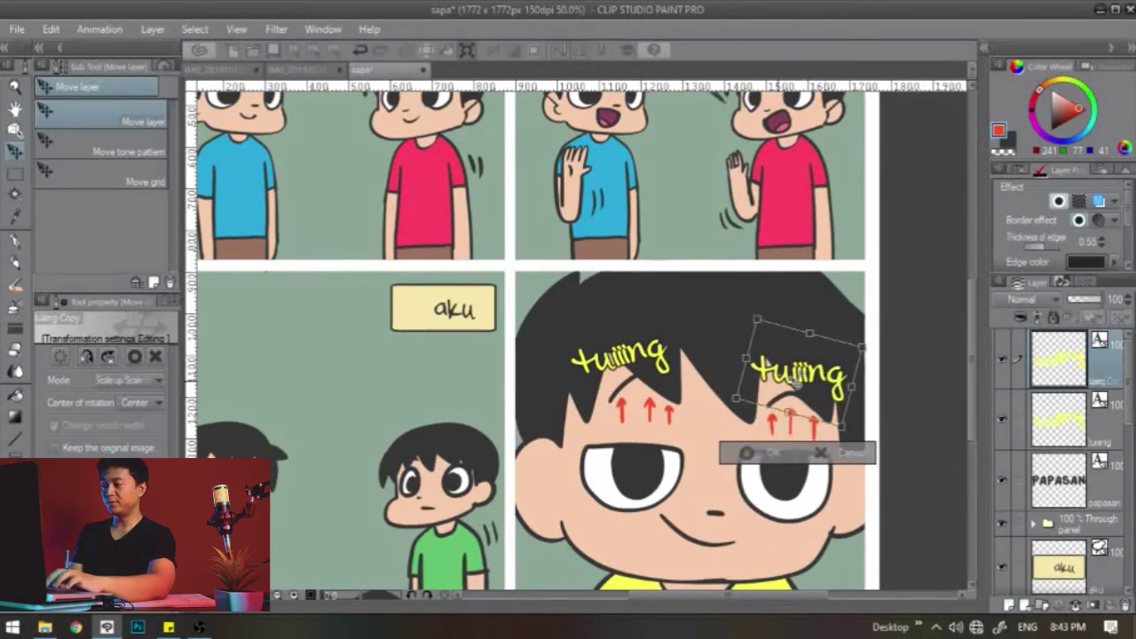
{"action": "left_click_drag", "start_coordinate": [706, 406], "coordinate": [702, 343]}
{"action": "key", "text": "Return"}
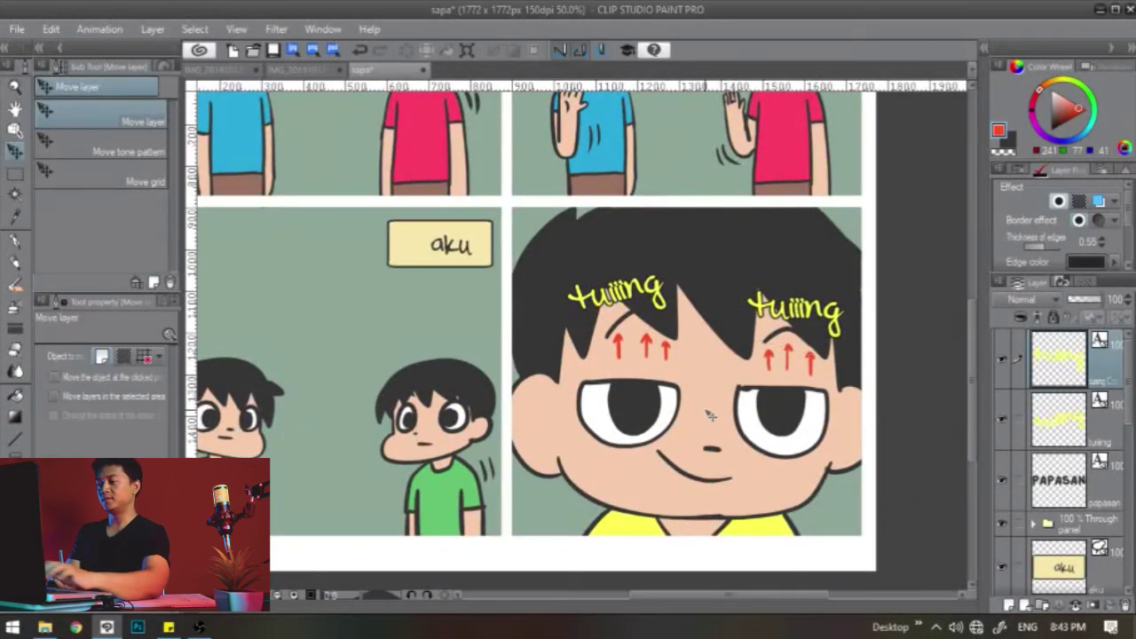
Set the edge colour of the "tuiiing" copy above the right eyebrow to white (FFFFFF)
{"action": "left_click_drag", "start_coordinate": [632, 347], "coordinate": [705, 375]}
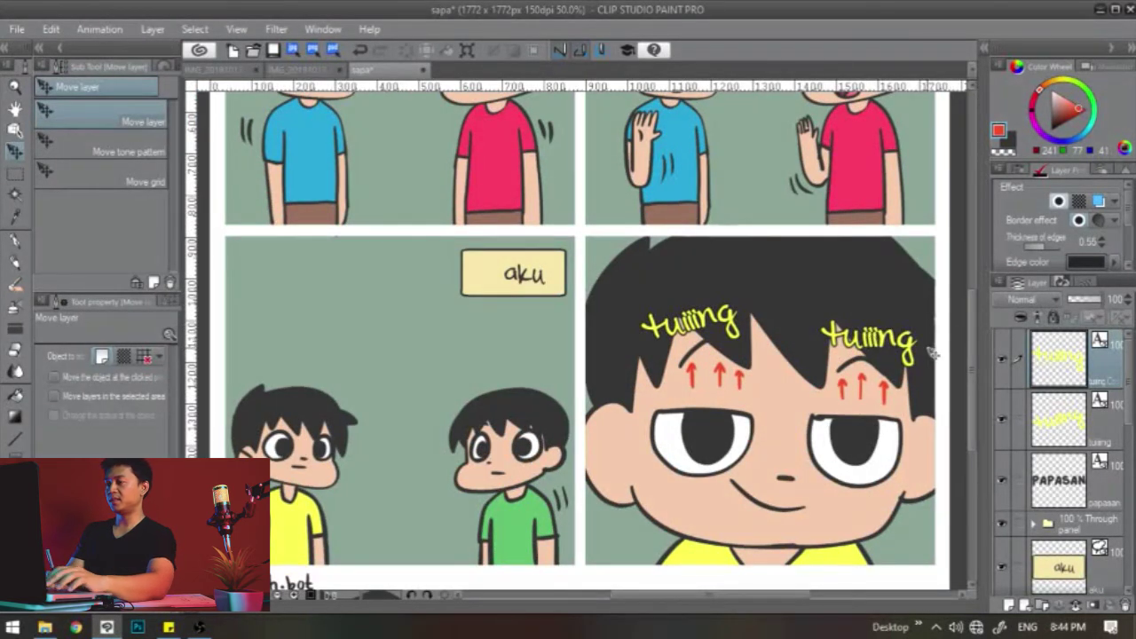
{"action": "key", "text": "y"}
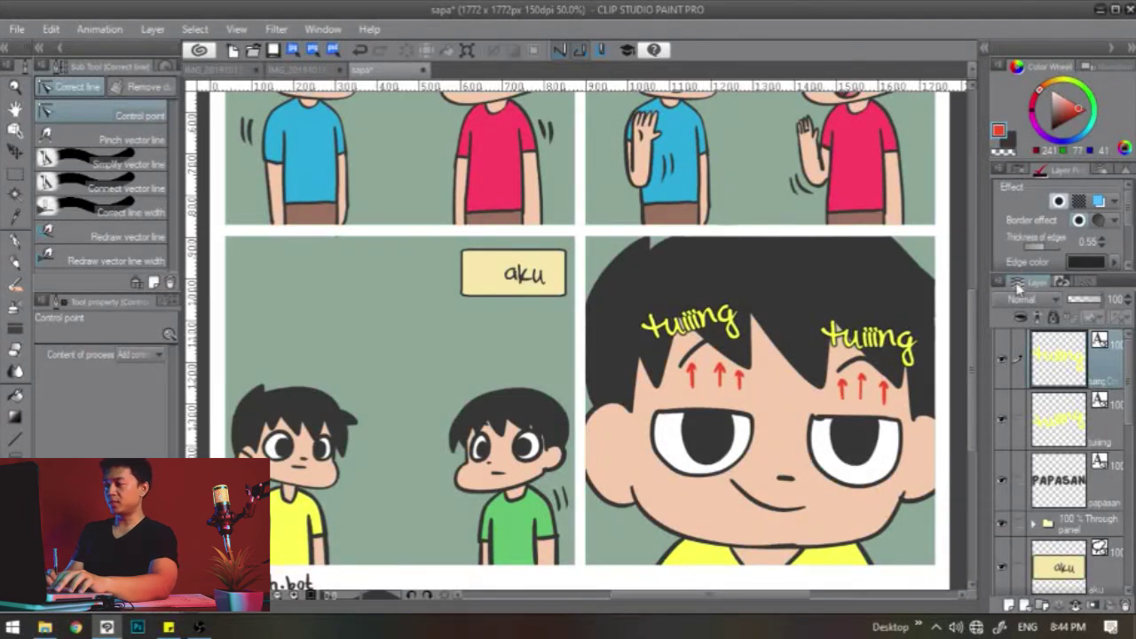
{"action": "left_click", "coordinate": [1087, 262]}
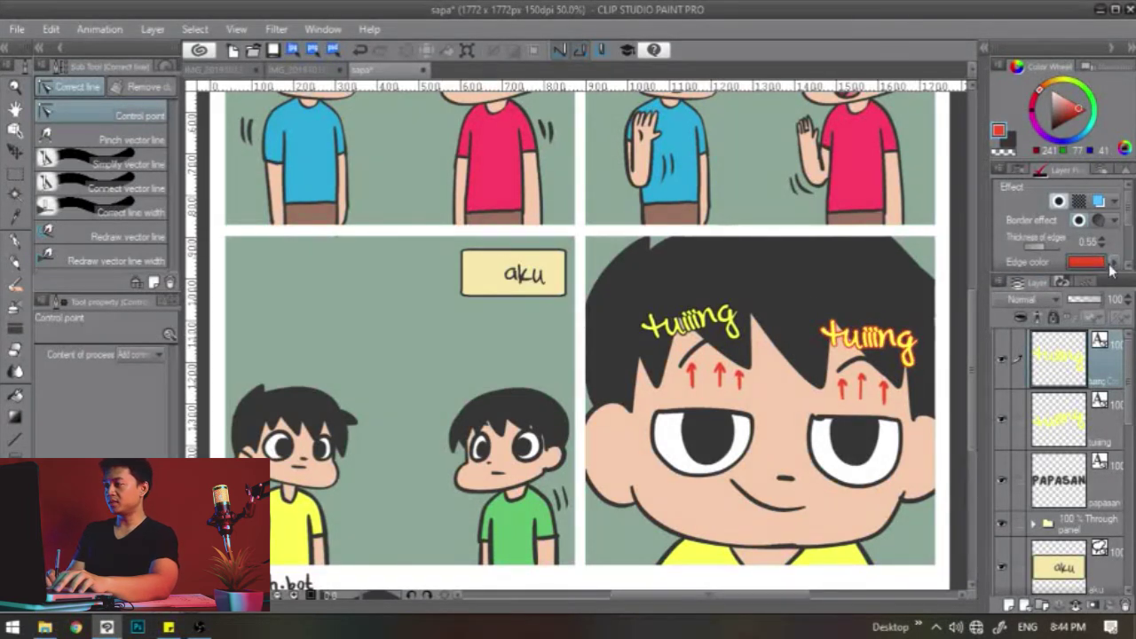
{"action": "left_click_drag", "start_coordinate": [578, 366], "coordinate": [458, 264]}
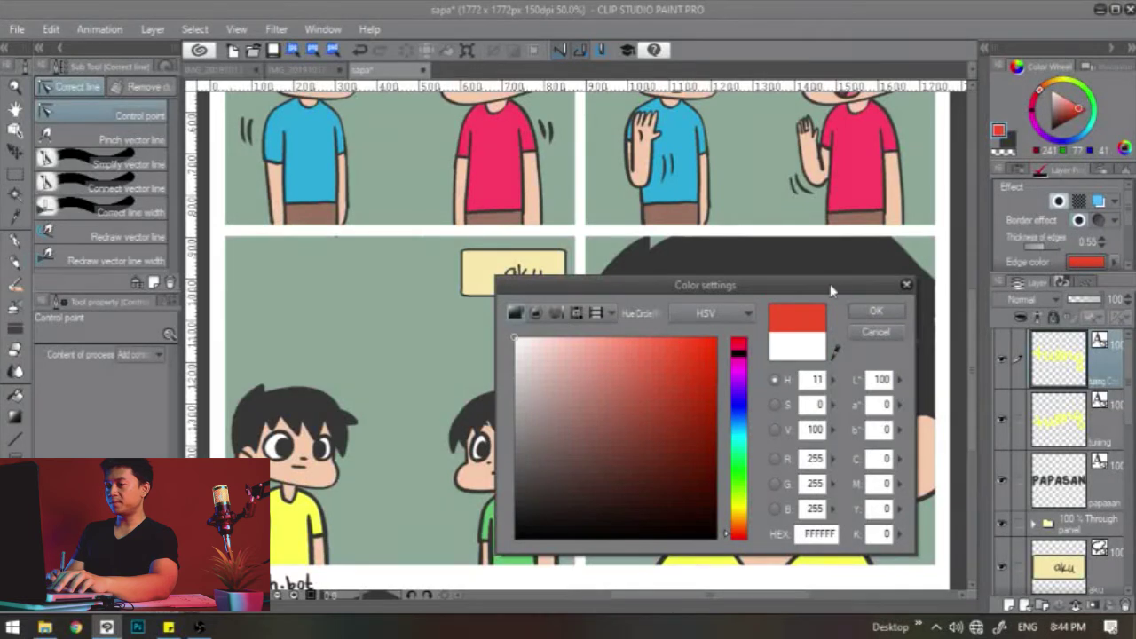
{"action": "left_click", "coordinate": [876, 311]}
Set the edge colour of the original "tuiiing" text above the left eyebrow to white (FFFFFF)
{"action": "left_click", "coordinate": [1038, 430]}
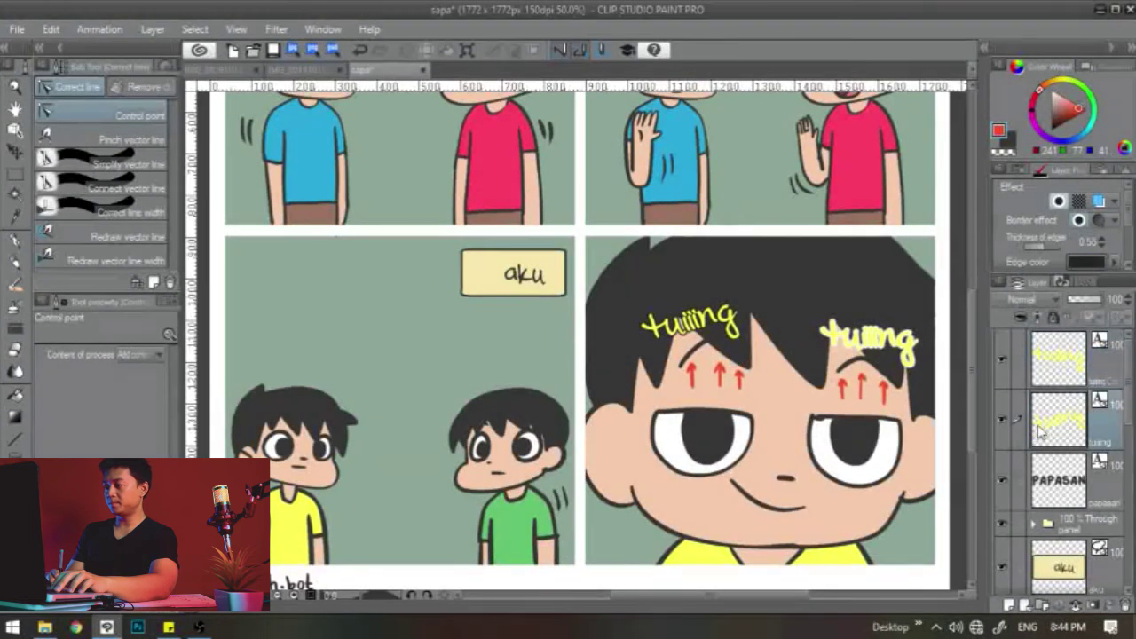
{"action": "left_click", "coordinate": [1088, 262]}
{"action": "left_click_drag", "start_coordinate": [612, 355], "coordinate": [464, 237]}
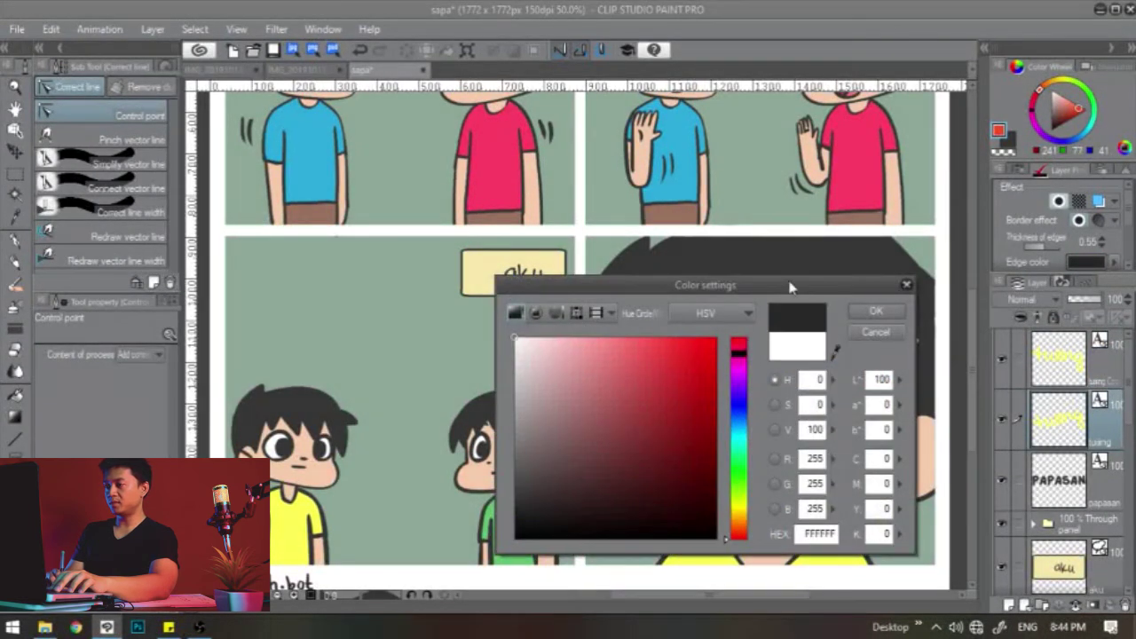
{"action": "left_click", "coordinate": [898, 313]}
Recolour the "tuiiing" text above the left eyebrow with the dark grey sampled from the hair (RGB 53, 53, 53)
{"action": "left_click", "coordinate": [1059, 364]}
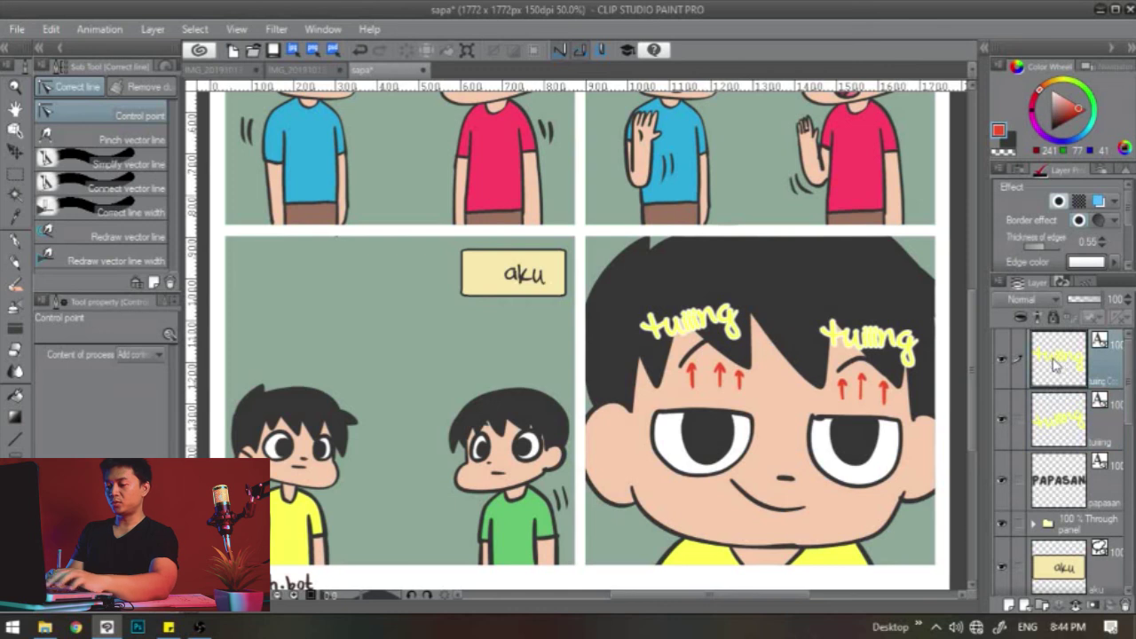
{"action": "key", "text": "t"}
{"action": "left_click", "coordinate": [694, 319]}
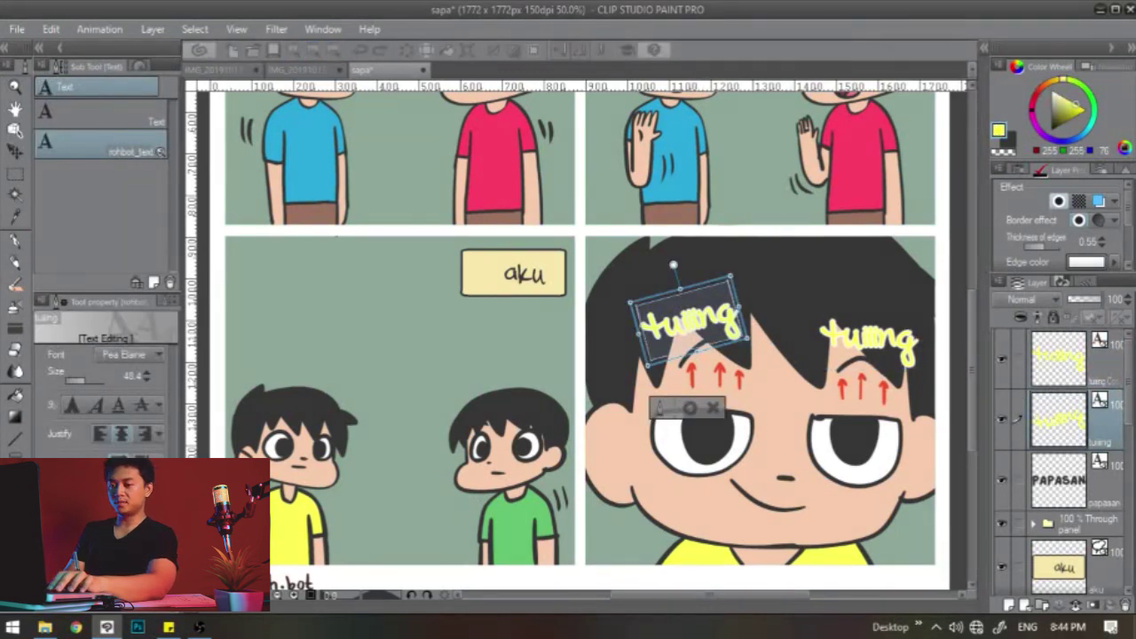
{"action": "left_click", "coordinate": [124, 491]}
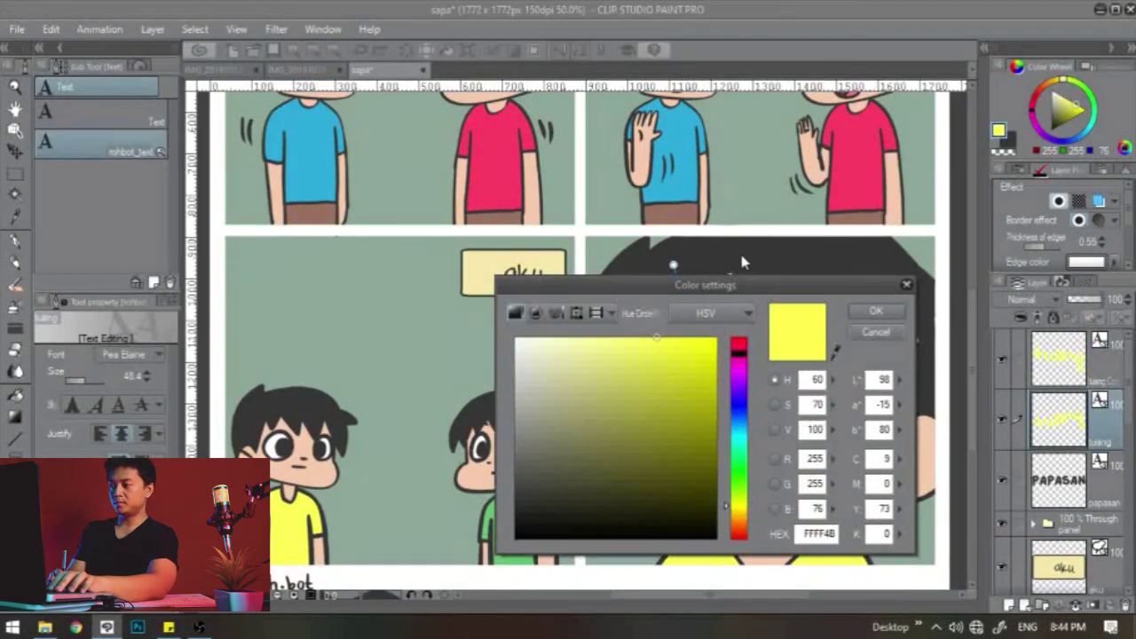
{"action": "left_click", "coordinate": [834, 352]}
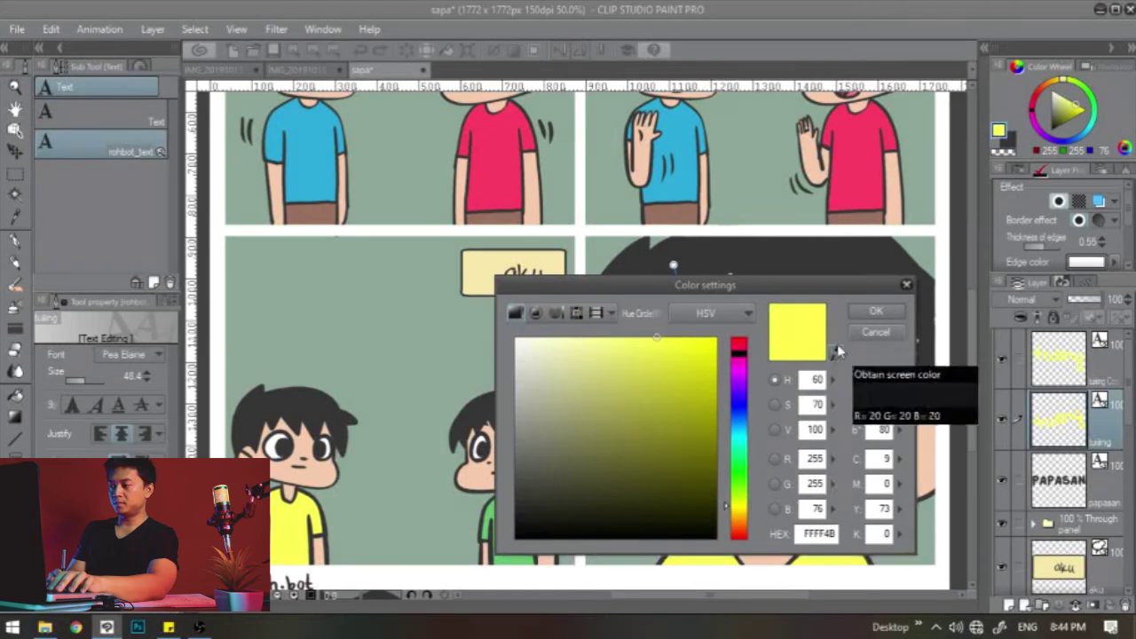
{"action": "left_click", "coordinate": [829, 272]}
{"action": "left_click", "coordinate": [871, 311]}
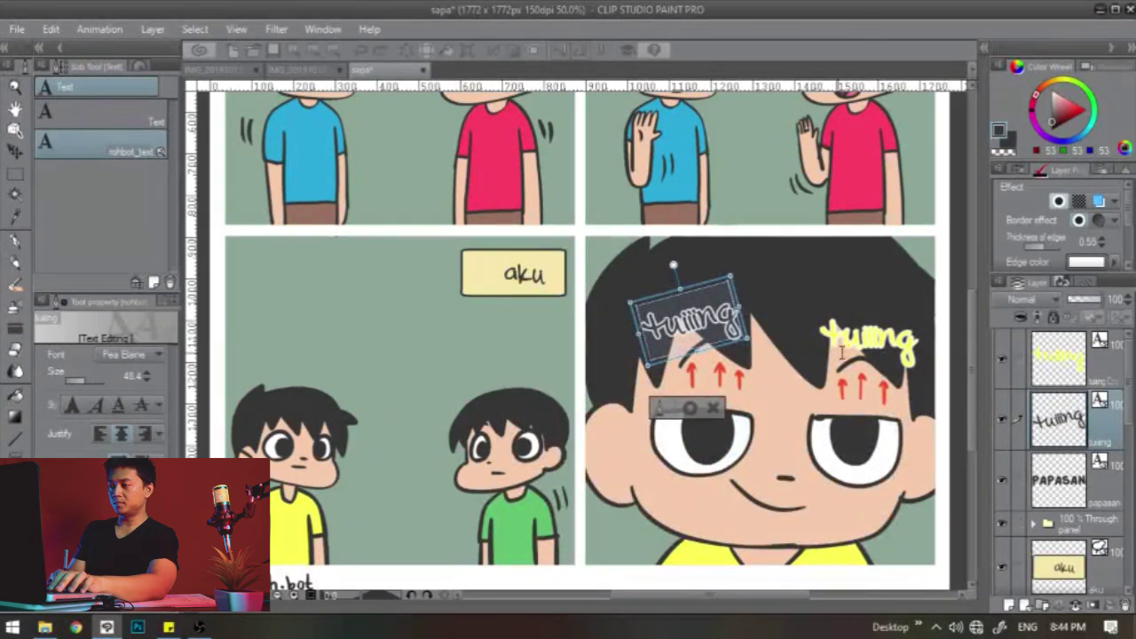
{"action": "left_click", "coordinate": [694, 410]}
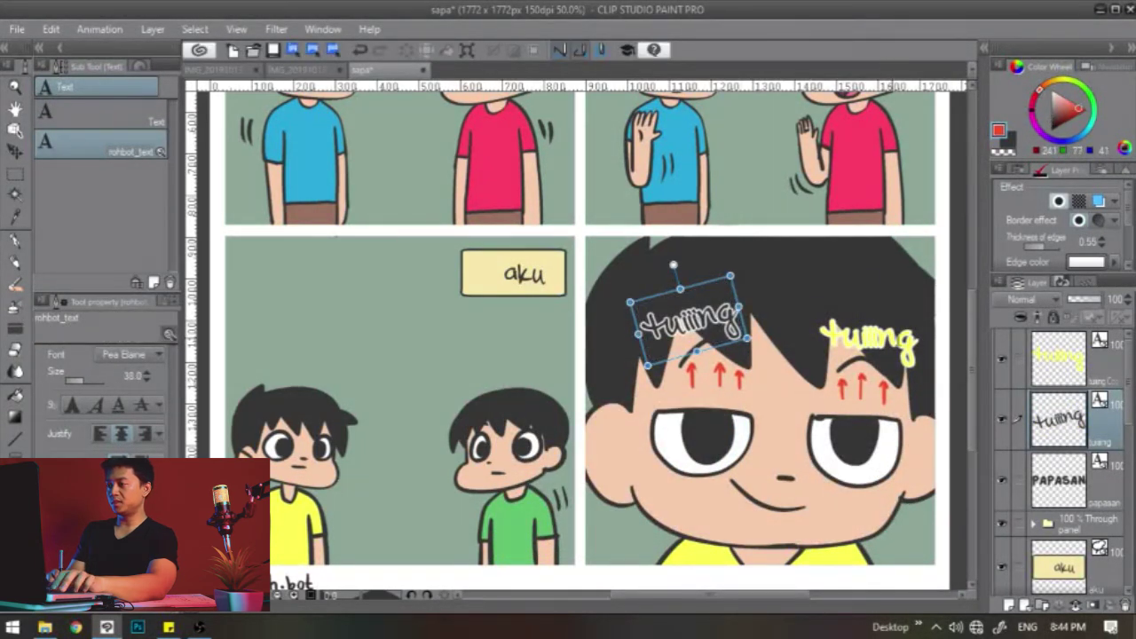
Recolour the "tuiiing" text above the fourth panel's right eyebrow with the dark grey sampled from the hair (RGB 53, 53, 53)
{"action": "left_click", "coordinate": [868, 337]}
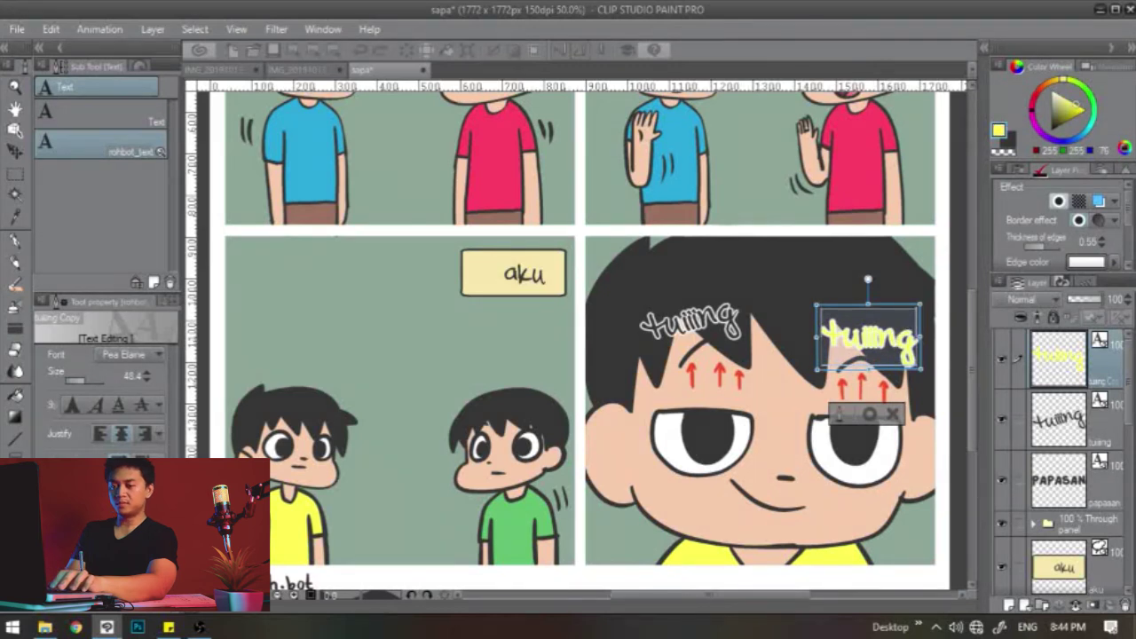
{"action": "double_click", "coordinate": [1000, 130]}
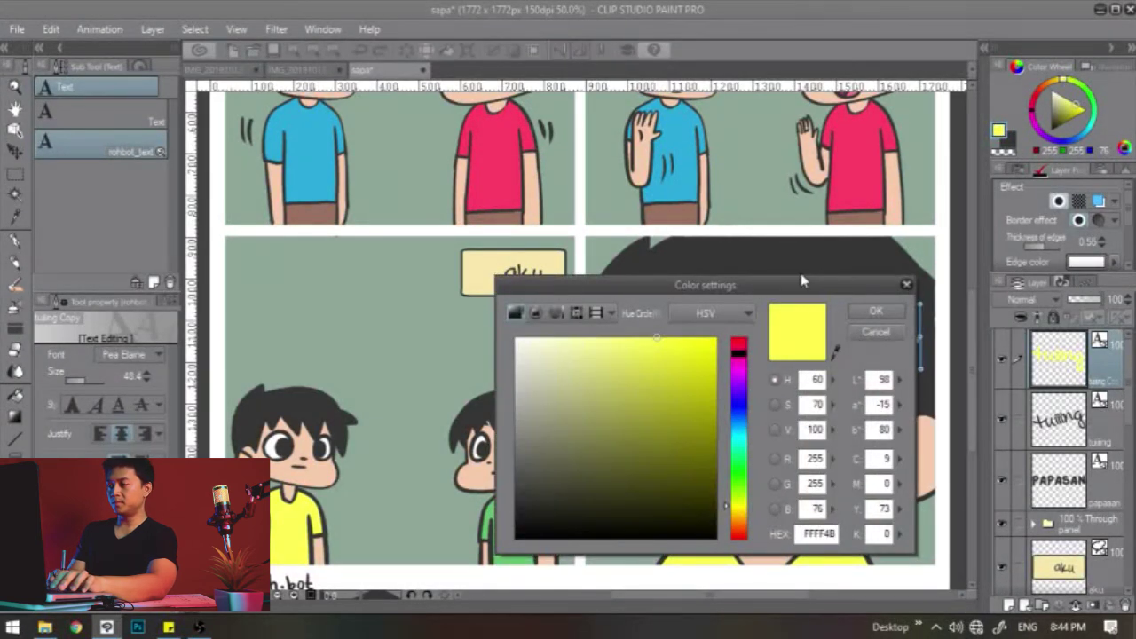
{"action": "left_click", "coordinate": [834, 353]}
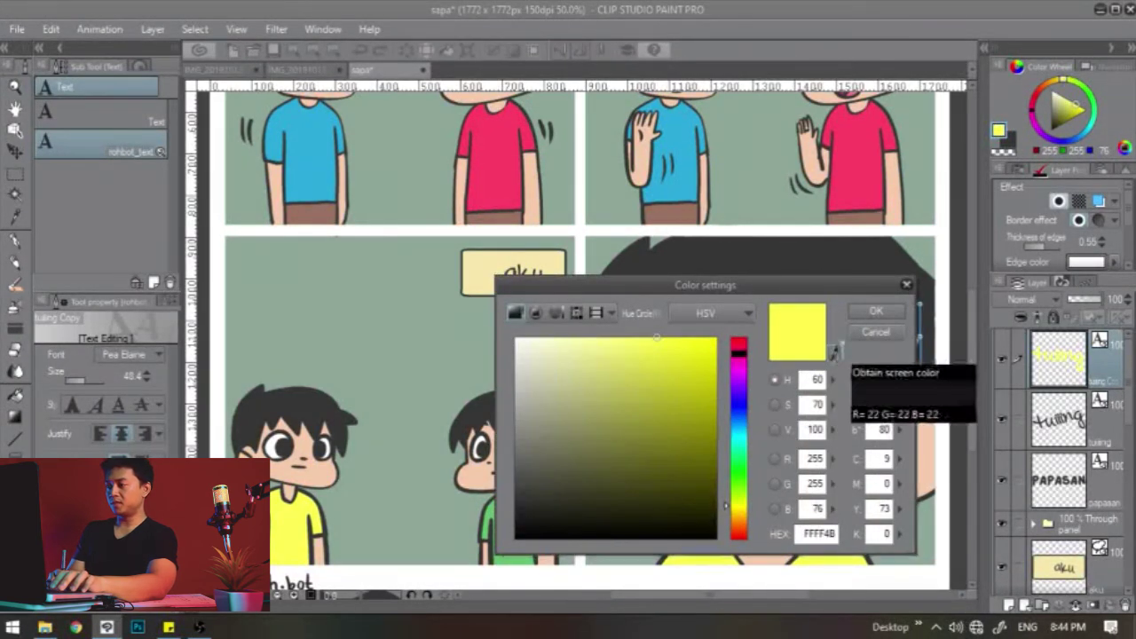
{"action": "left_click", "coordinate": [833, 259]}
{"action": "left_click", "coordinate": [875, 312]}
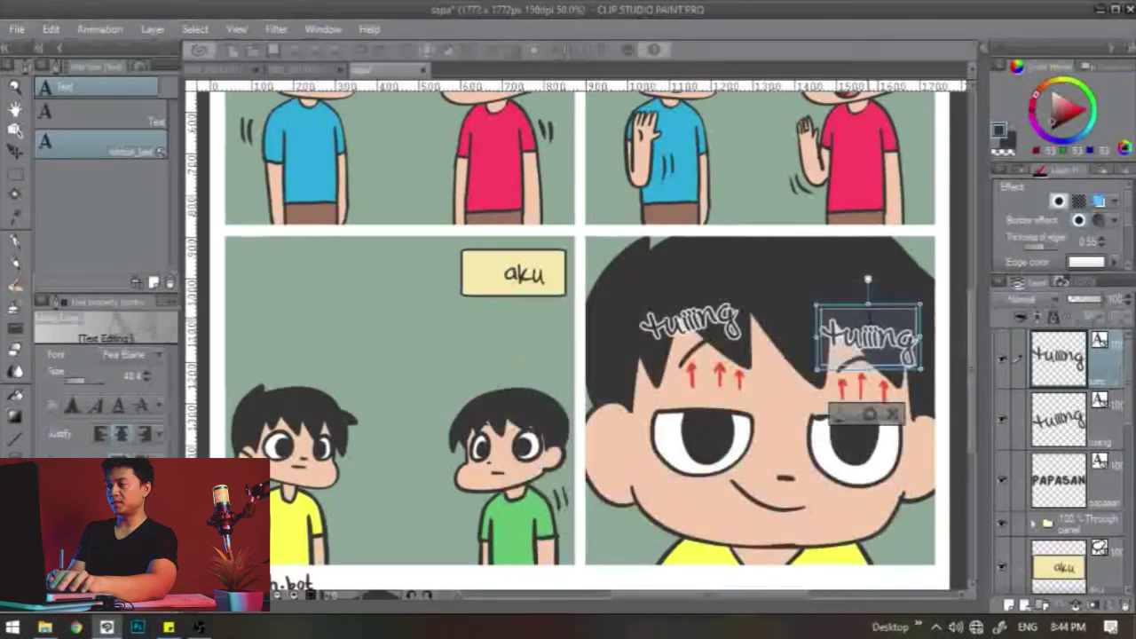
{"action": "left_click", "coordinate": [870, 414]}
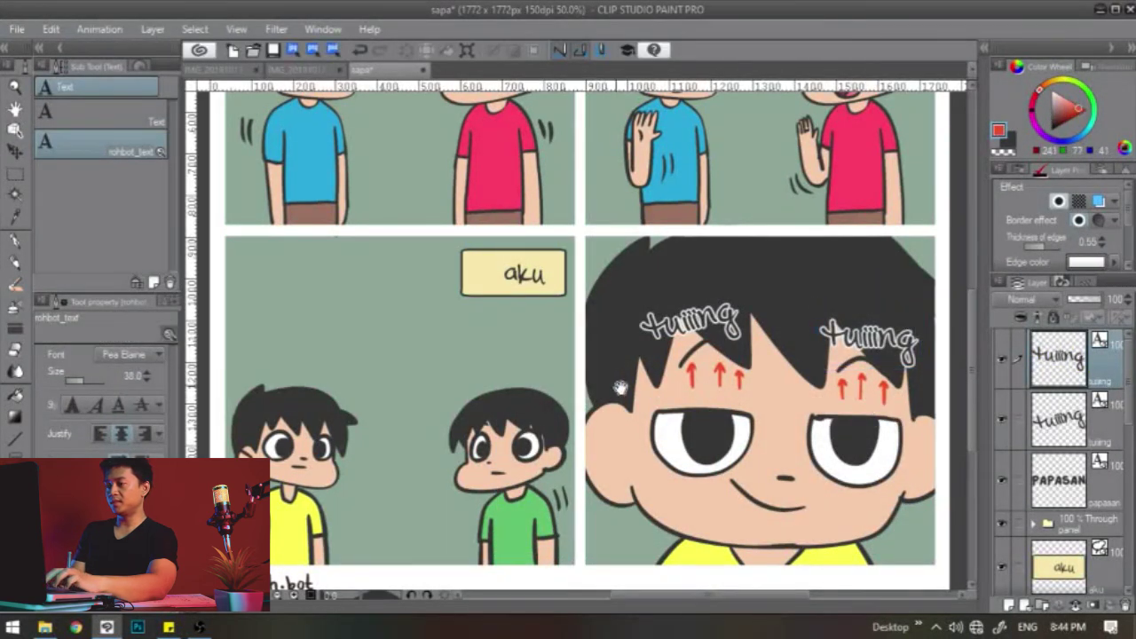
Switch to the Move layer tool and hide all palettes to review the complete four-panel comic
{"action": "left_click_drag", "start_coordinate": [595, 360], "coordinate": [623, 355]}
{"action": "scroll", "coordinate": [622, 356], "scroll_direction": "down", "scroll_amount": 3}
{"action": "scroll", "coordinate": [630, 293], "scroll_direction": "up", "scroll_amount": 1}
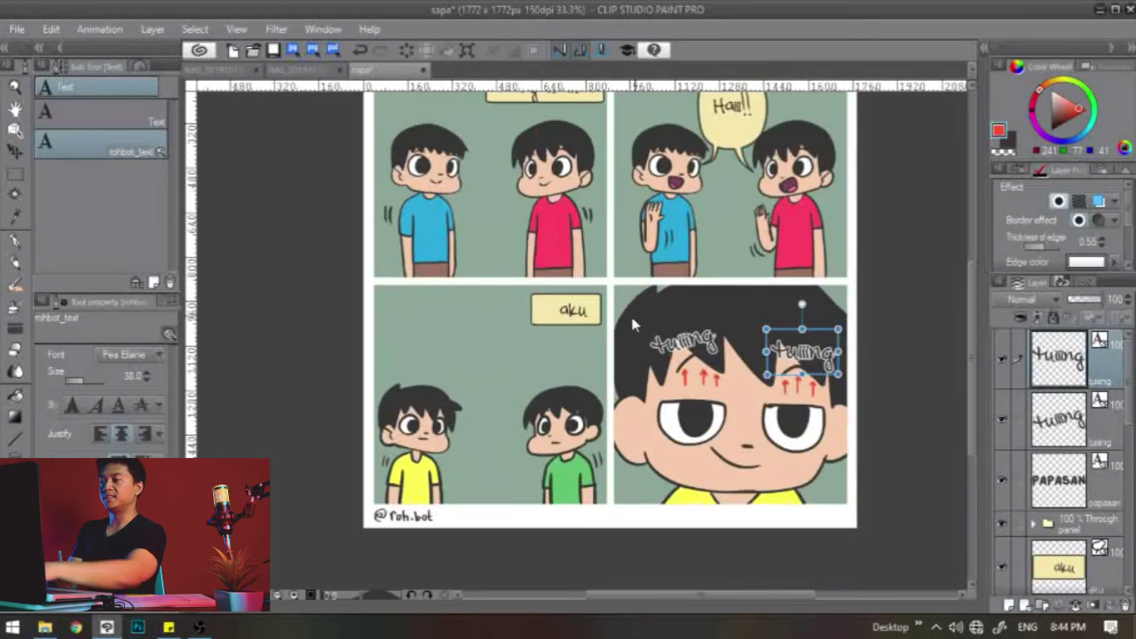
{"action": "left_click_drag", "start_coordinate": [636, 264], "coordinate": [618, 320]}
{"action": "key", "text": "k"}
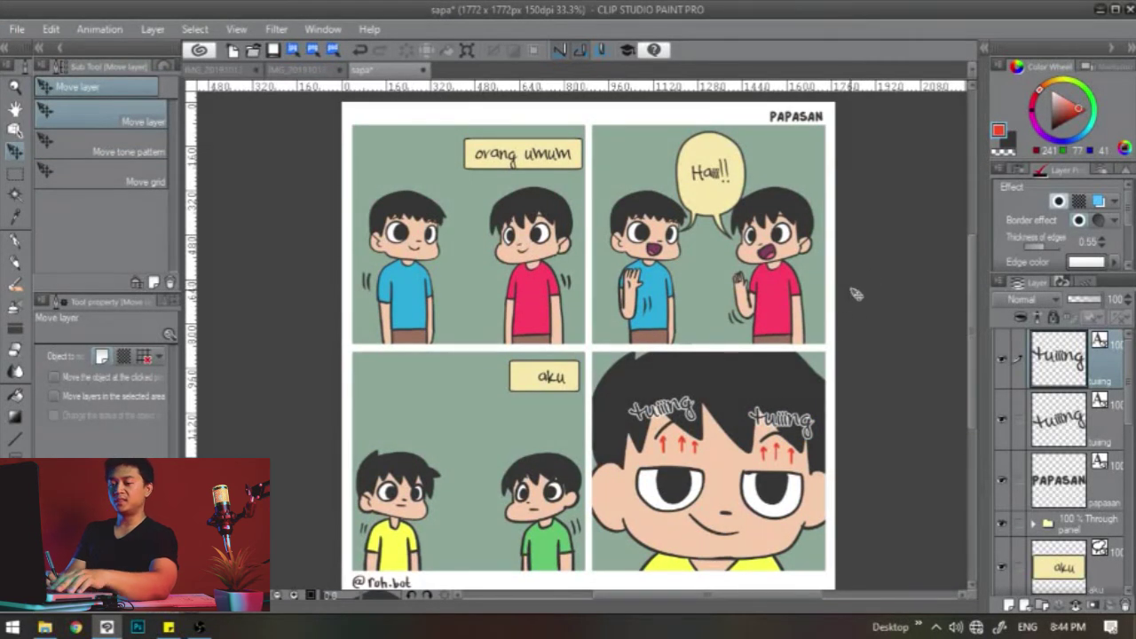
{"action": "key", "text": "Tab"}
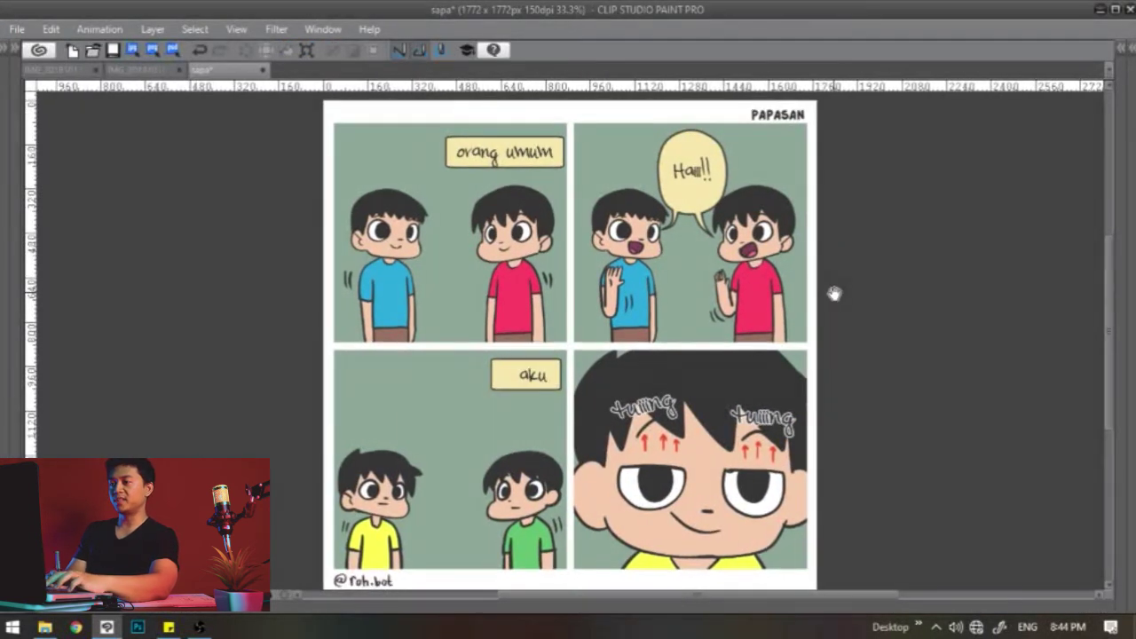